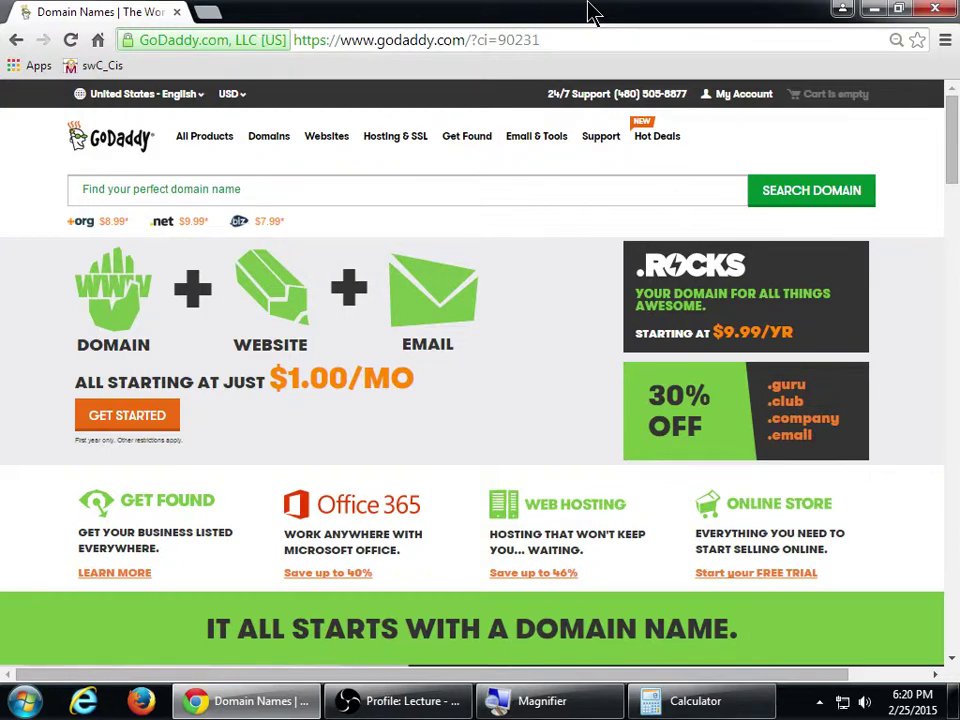
# Zoom the browser in and open the My Account overview from the GoDaddy header
pyautogui.press('super+plus')
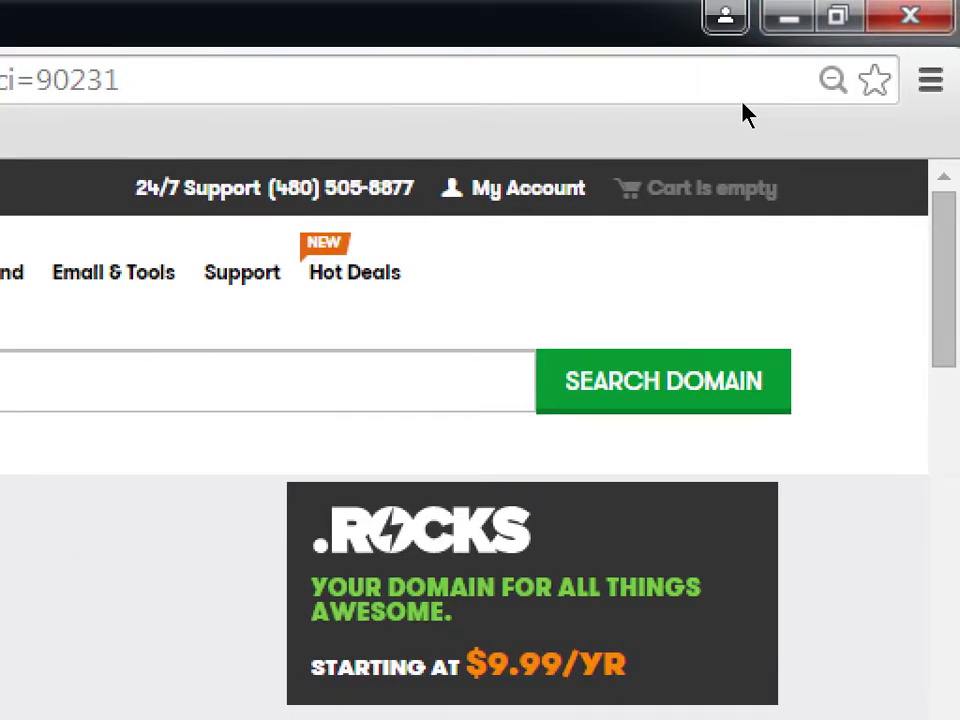
pyautogui.click(528, 188)
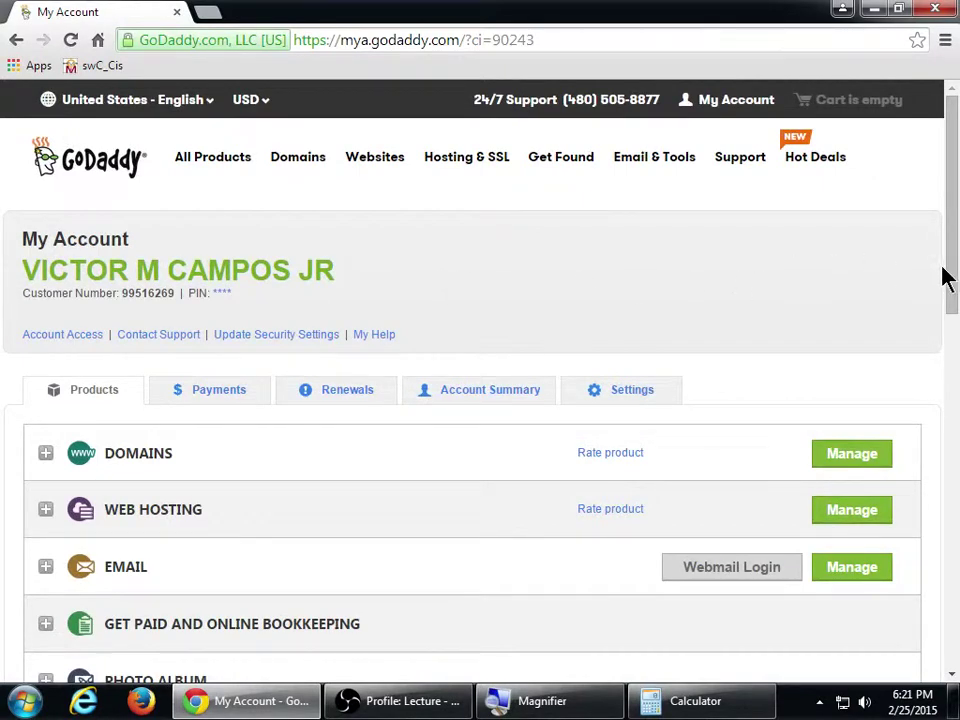
# Zoom in and expand DOMAINS to reveal victorsart.info, expiring 2/26/2016
pyautogui.moveTo(955, 268); pyautogui.dragTo(951, 351)
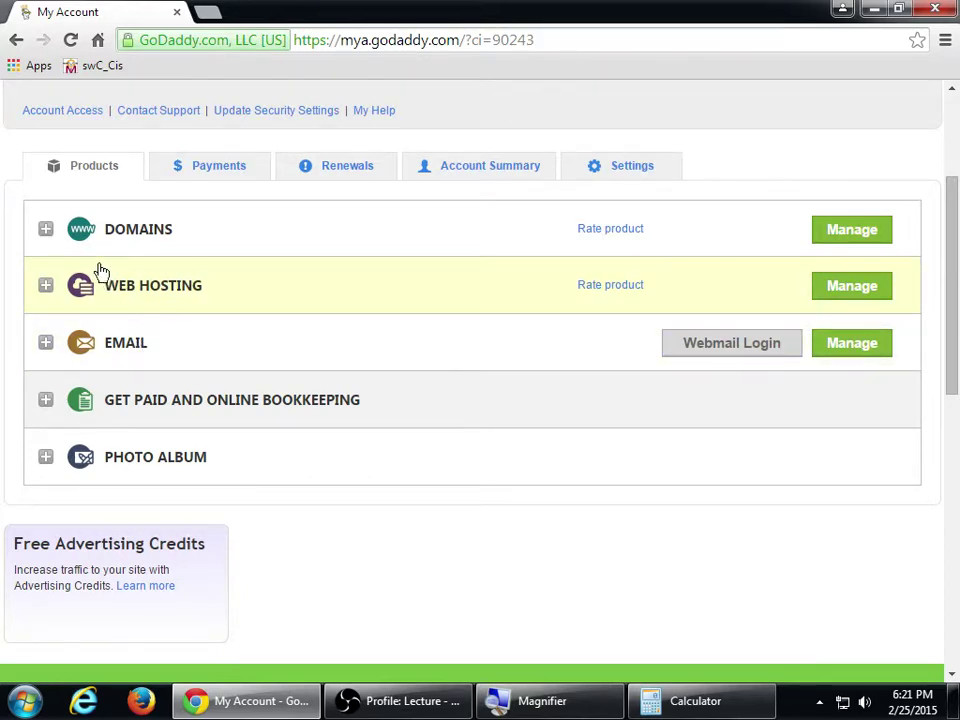
pyautogui.press('super+plus')
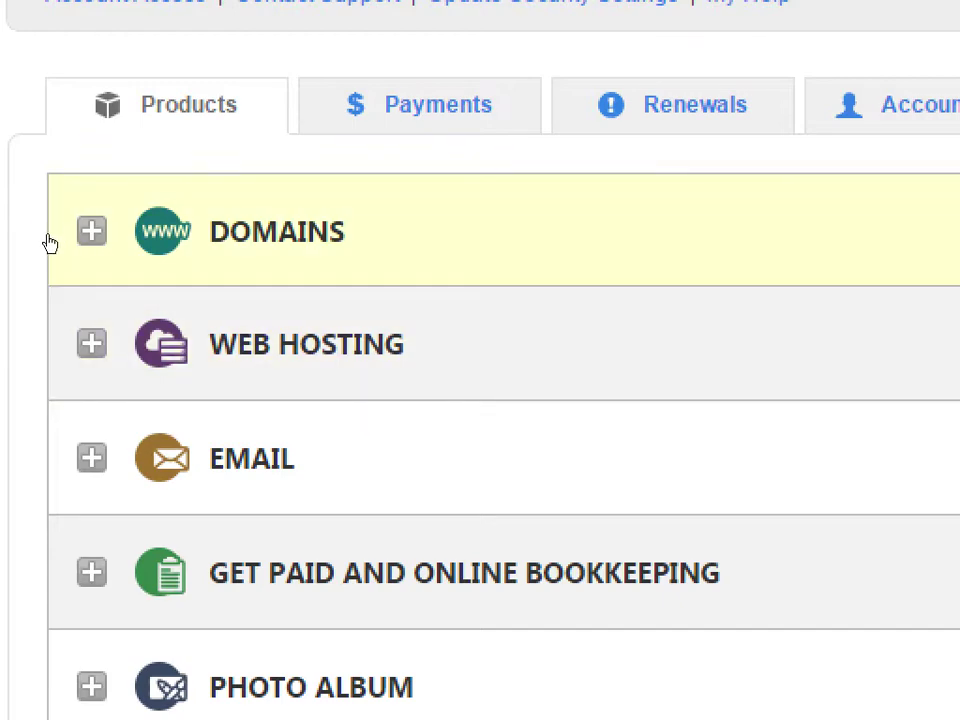
pyautogui.click(47, 240)
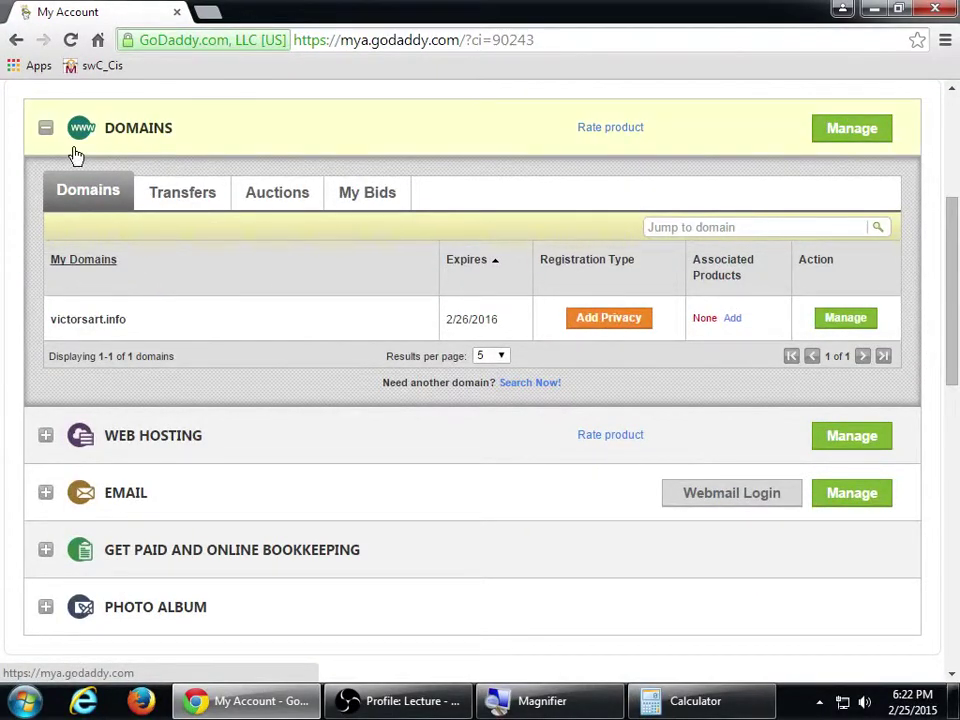
# Peek into the Web Hosting, Email and Domains sections, leaving all of them collapsed
pyautogui.click(45, 128)
pyautogui.click(45, 183)
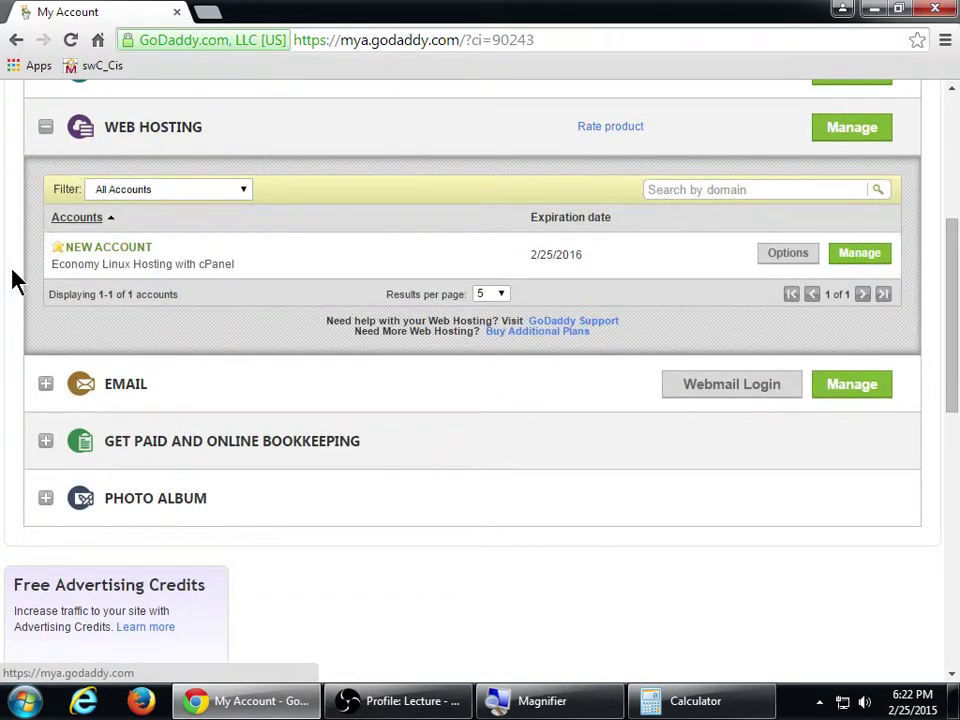
pyautogui.click(45, 128)
pyautogui.click(45, 184)
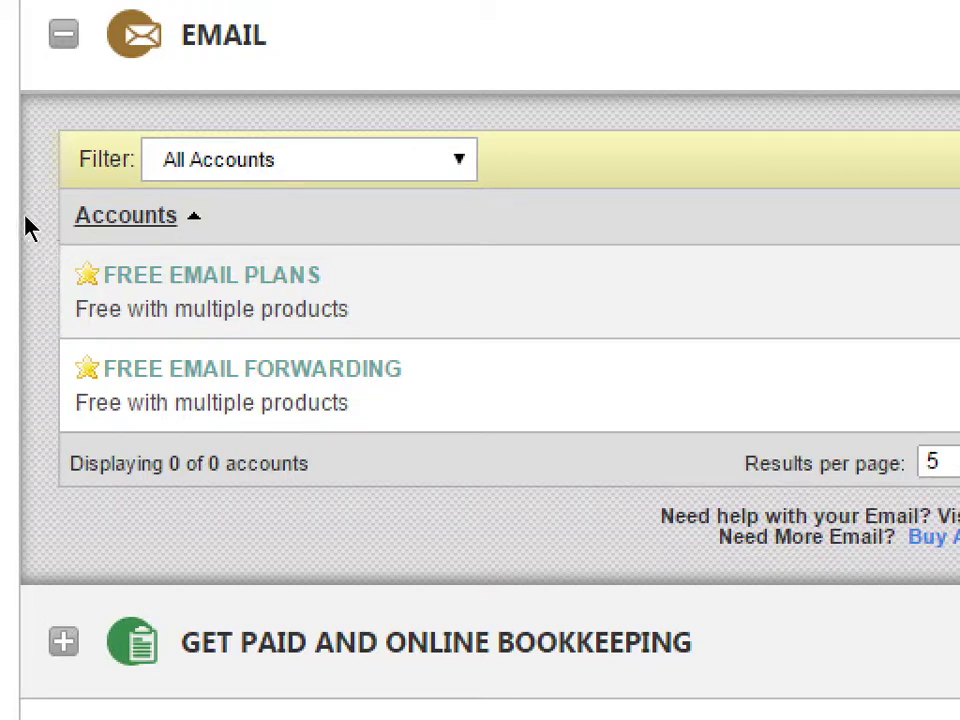
pyautogui.click(44, 135)
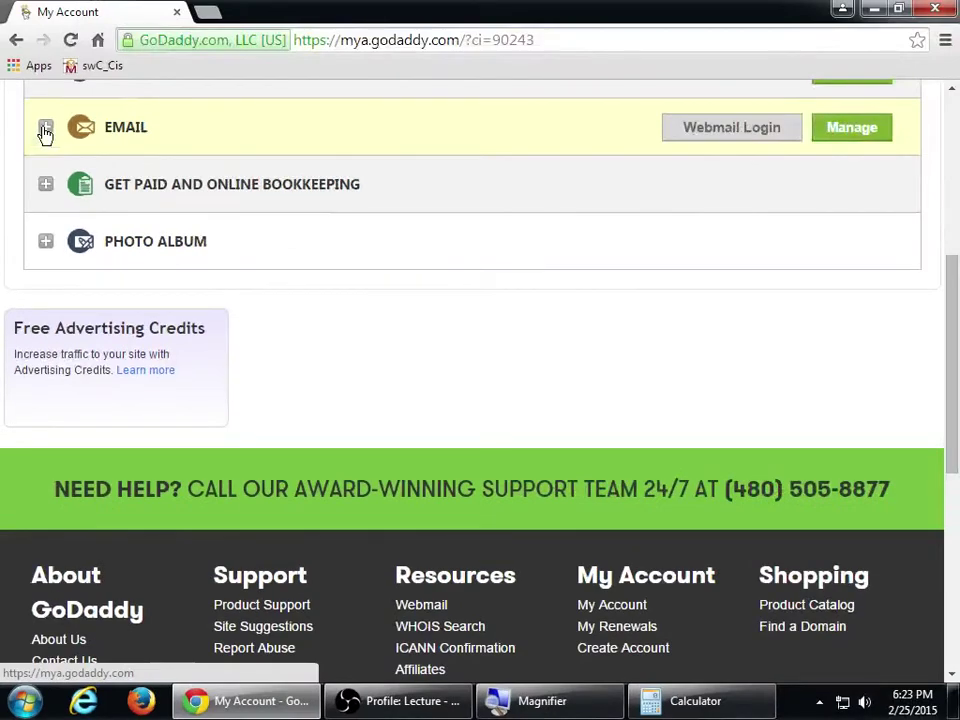
pyautogui.scroll(5, 65, 40)
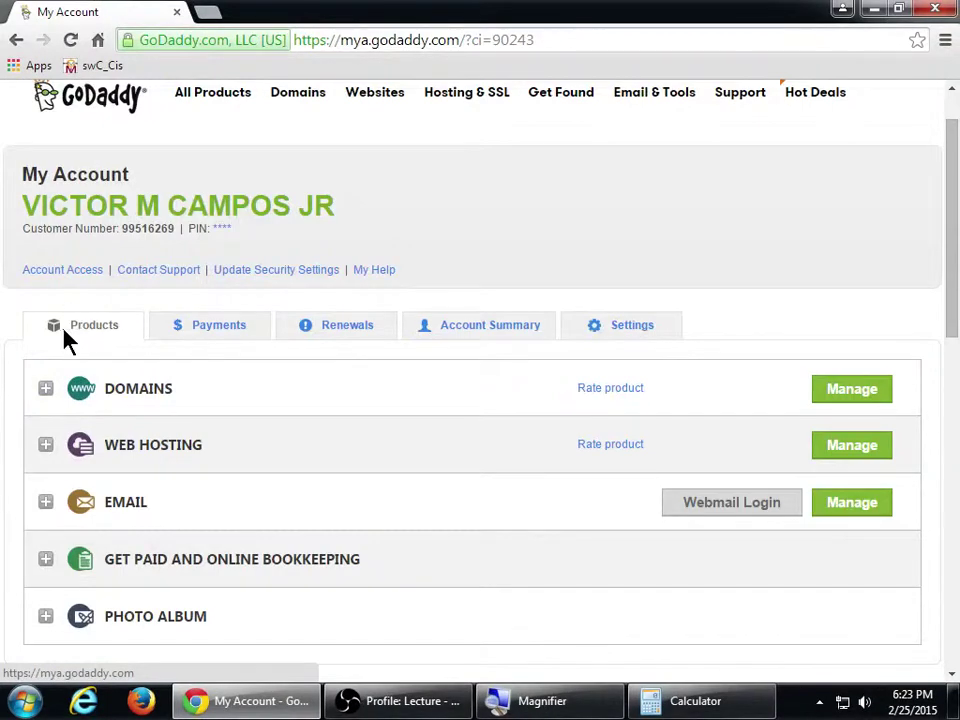
pyautogui.click(46, 390)
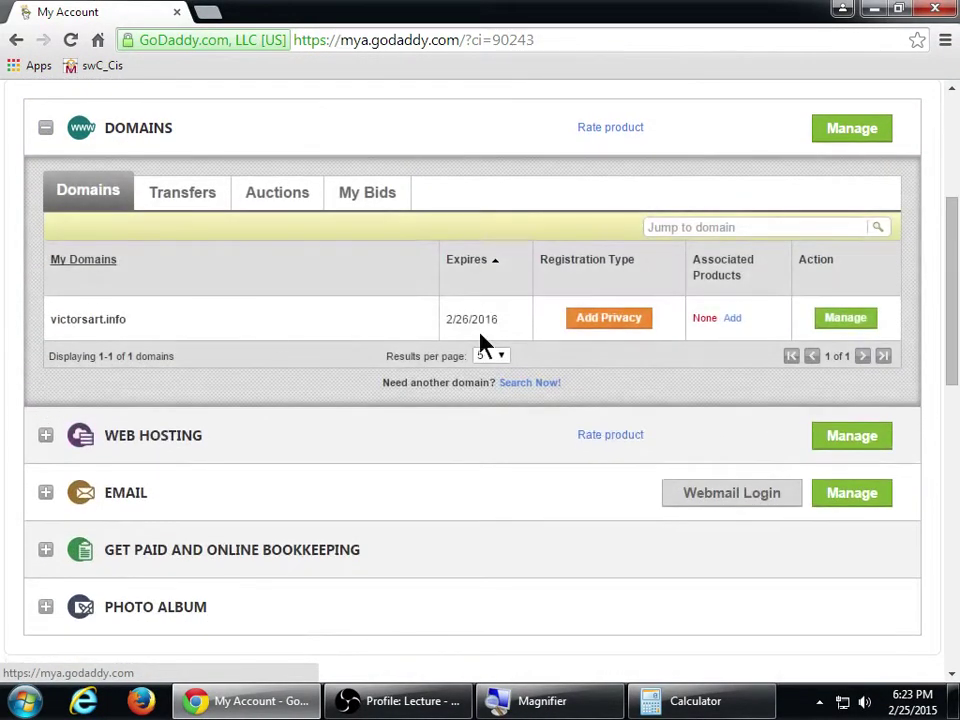
pyautogui.click(47, 130)
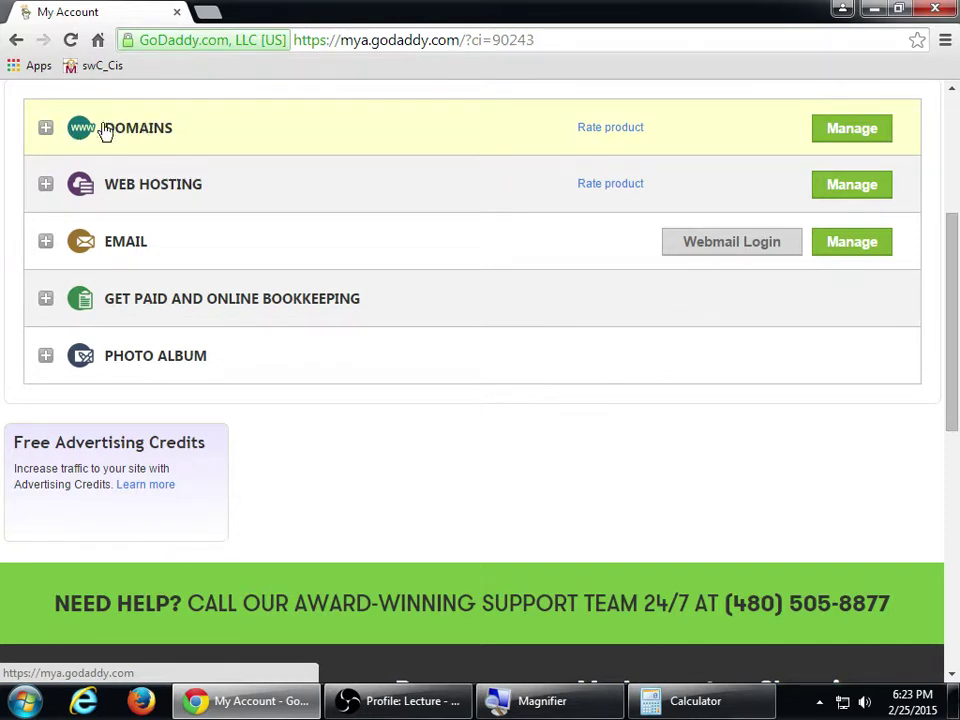
# Open the Domains manager, dismiss the DNS notice, review victorsart.info's actions, then go back
pyautogui.click(845, 132)
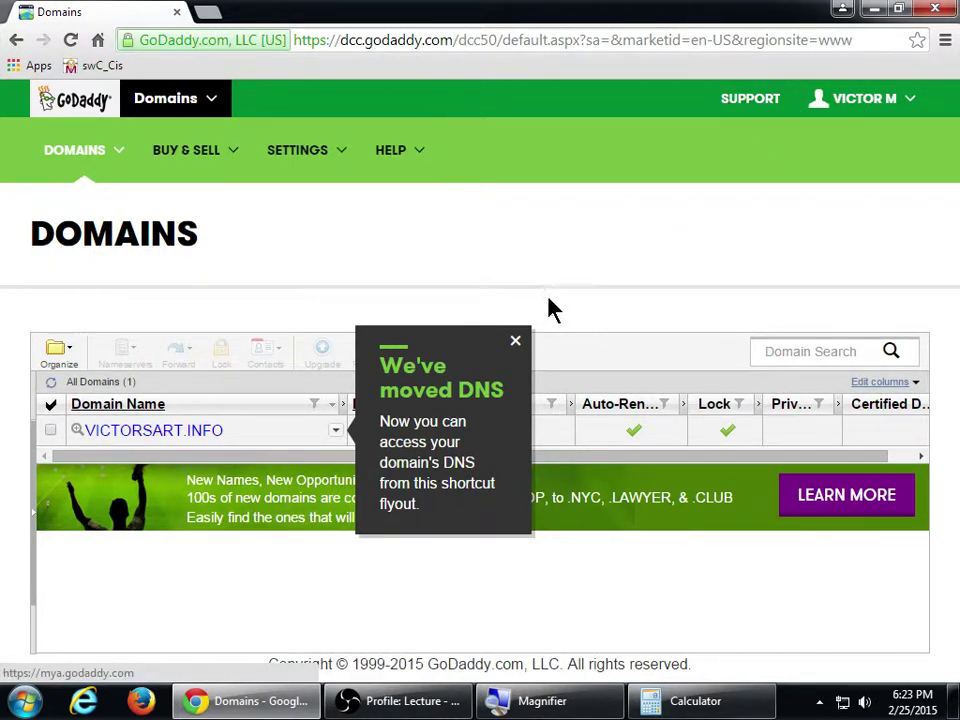
pyautogui.click(516, 343)
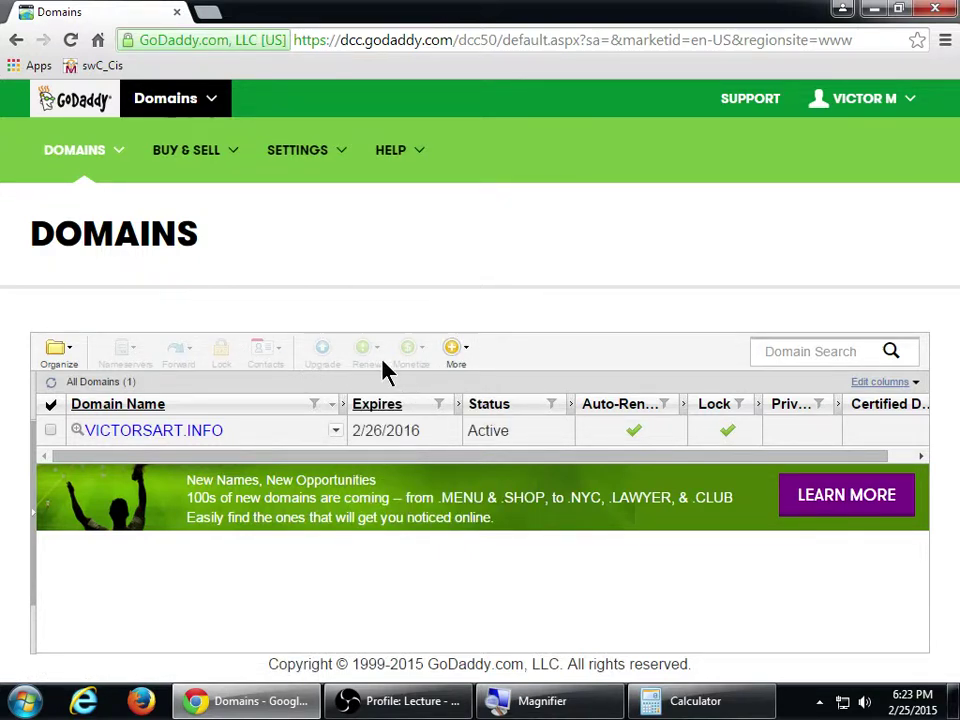
pyautogui.click(336, 433)
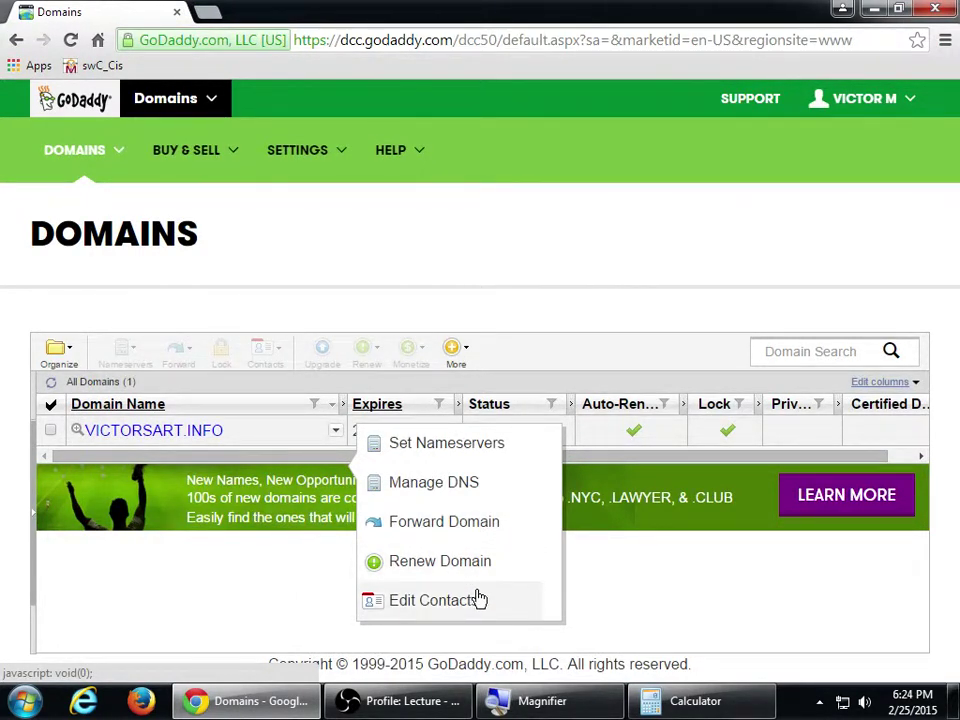
pyautogui.click(707, 594)
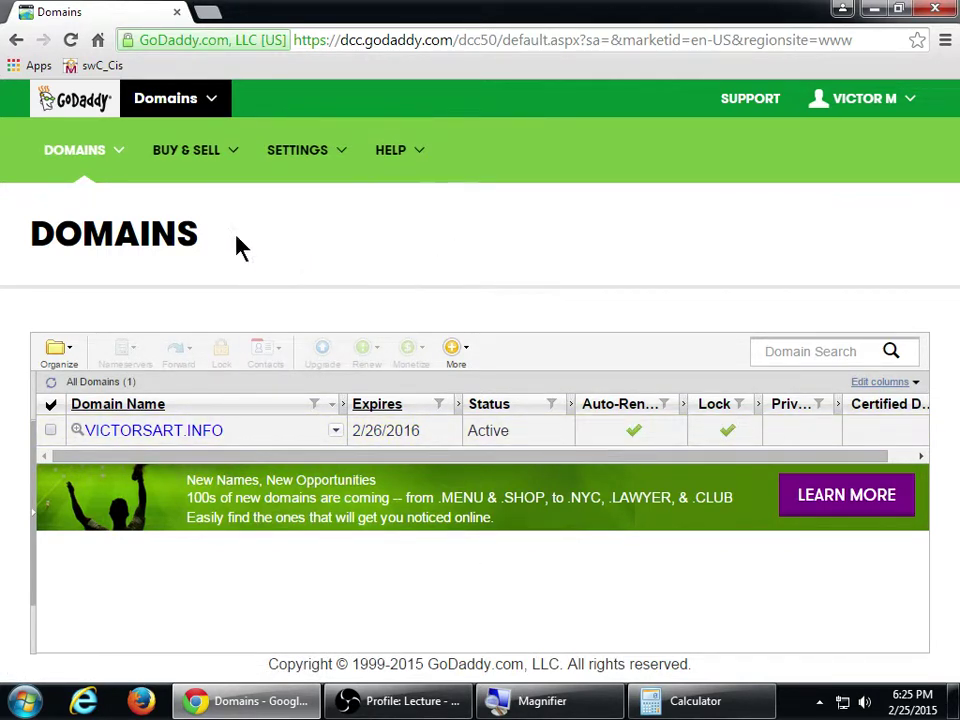
pyautogui.click(16, 40)
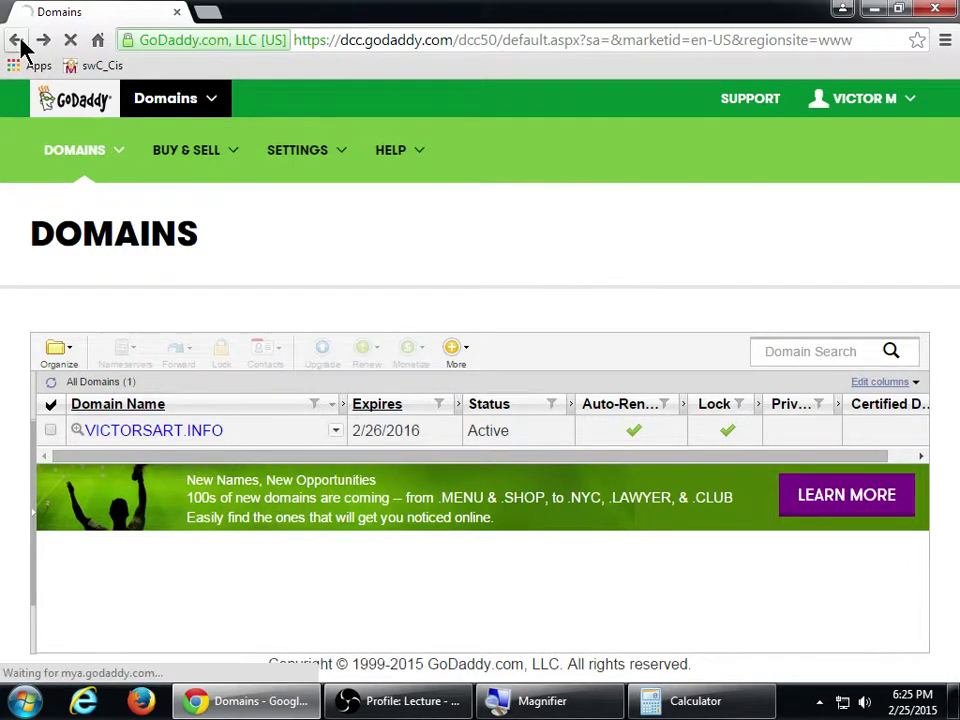
# Open Web Hosting management to list All Hosting Accounts
pyautogui.scroll(1, 394, 321)
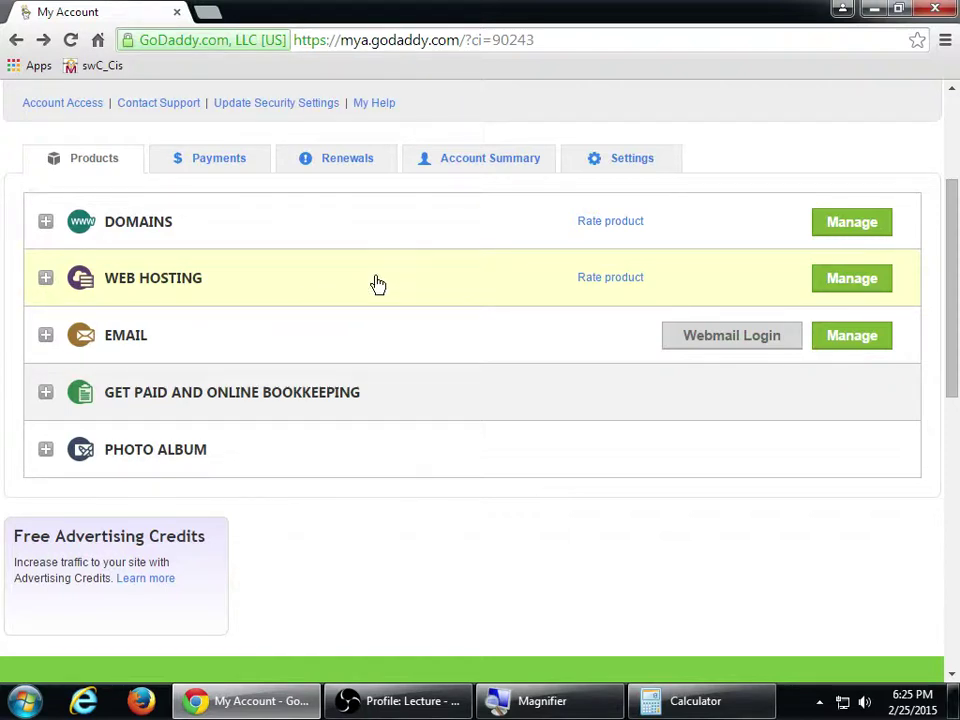
pyautogui.click(847, 287)
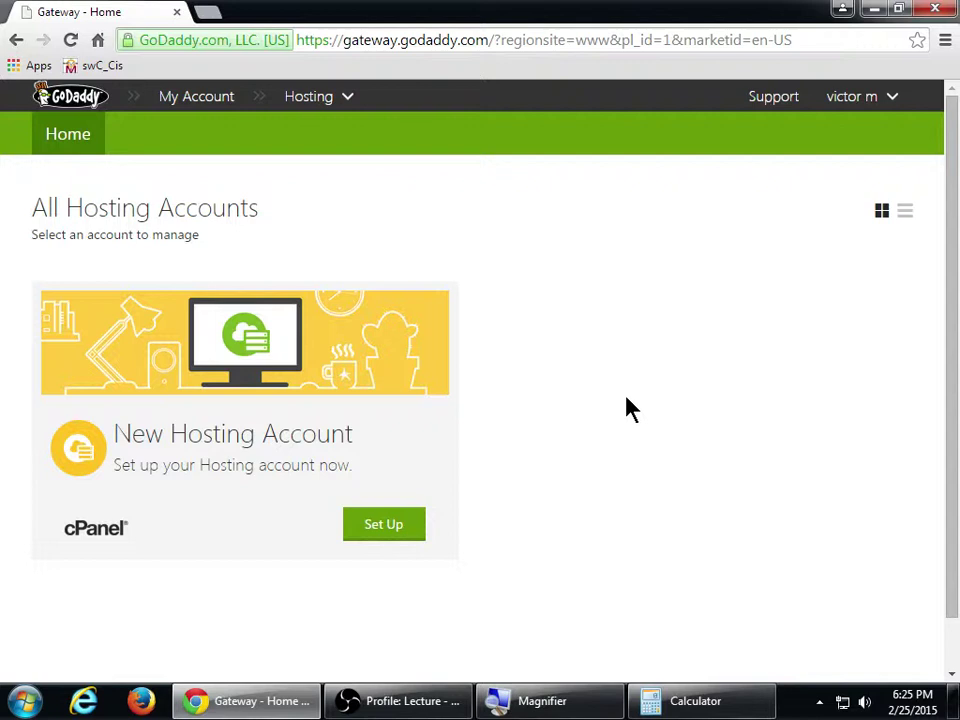
# Start setup of the New Hosting Account to reach the cPanel account form
pyautogui.click(377, 529)
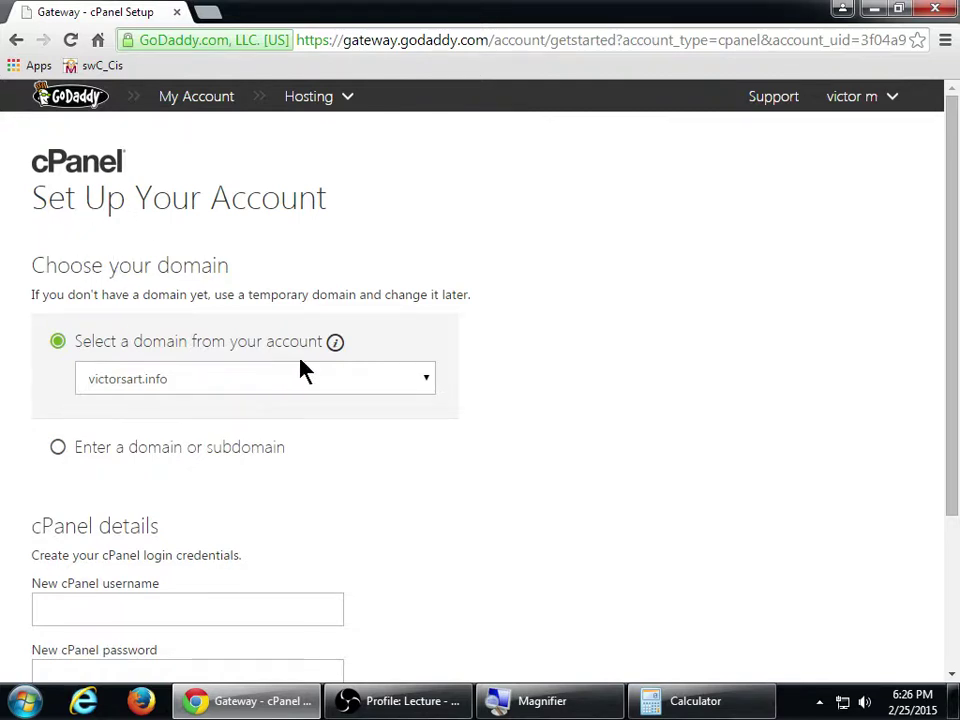
# Keep victorsart.info as the cPanel account domain, then restore the browser to a narrow left-side window
pyautogui.click(426, 380)
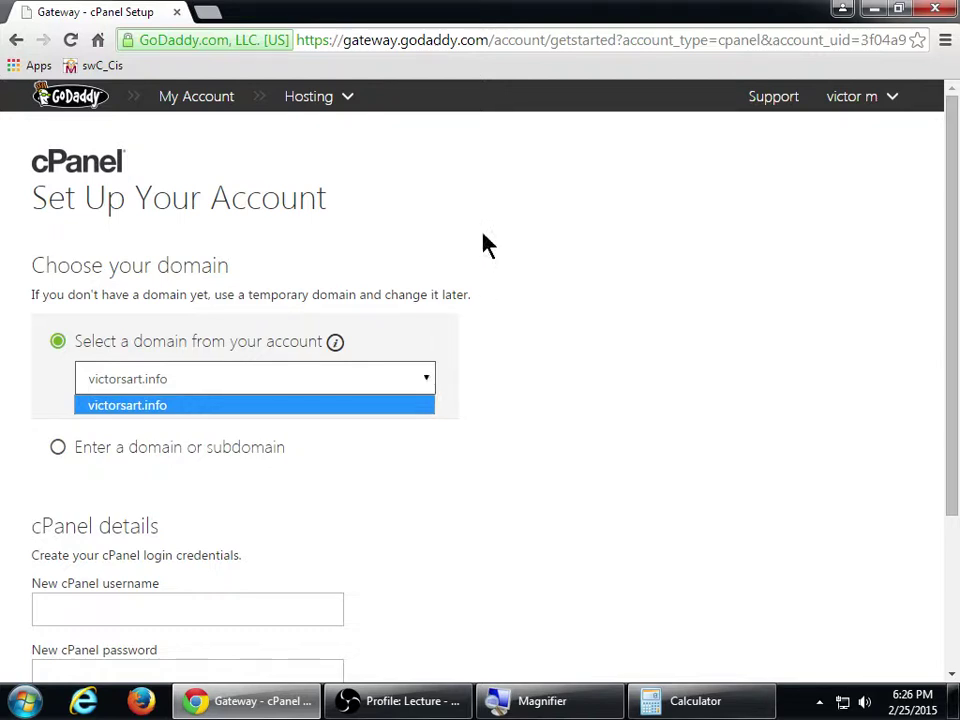
pyautogui.click(615, 294)
pyautogui.click(160, 468)
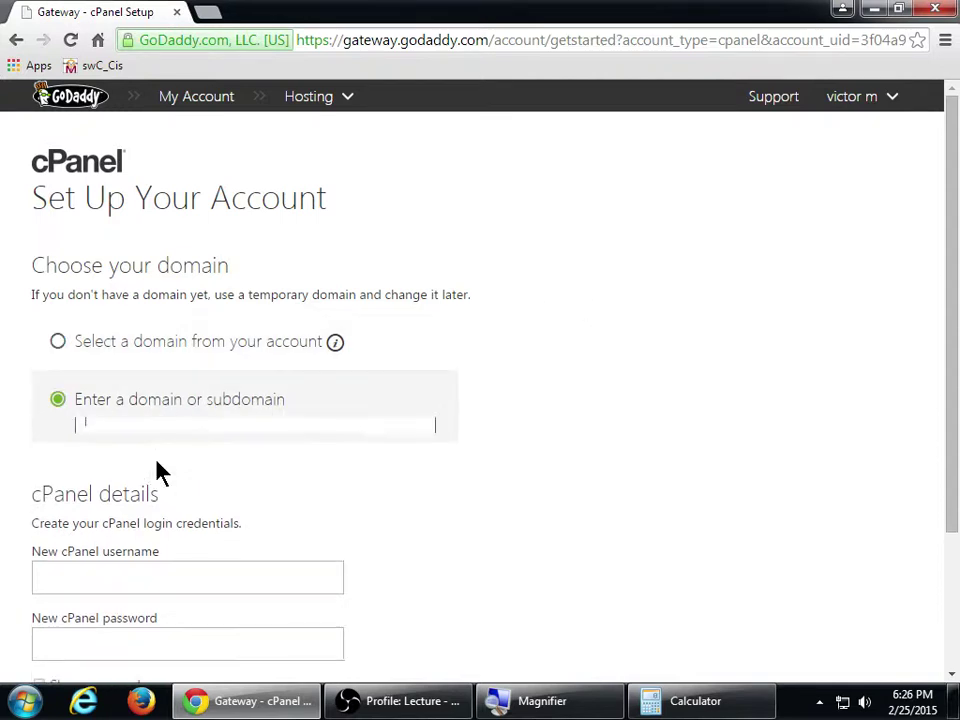
pyautogui.click(224, 366)
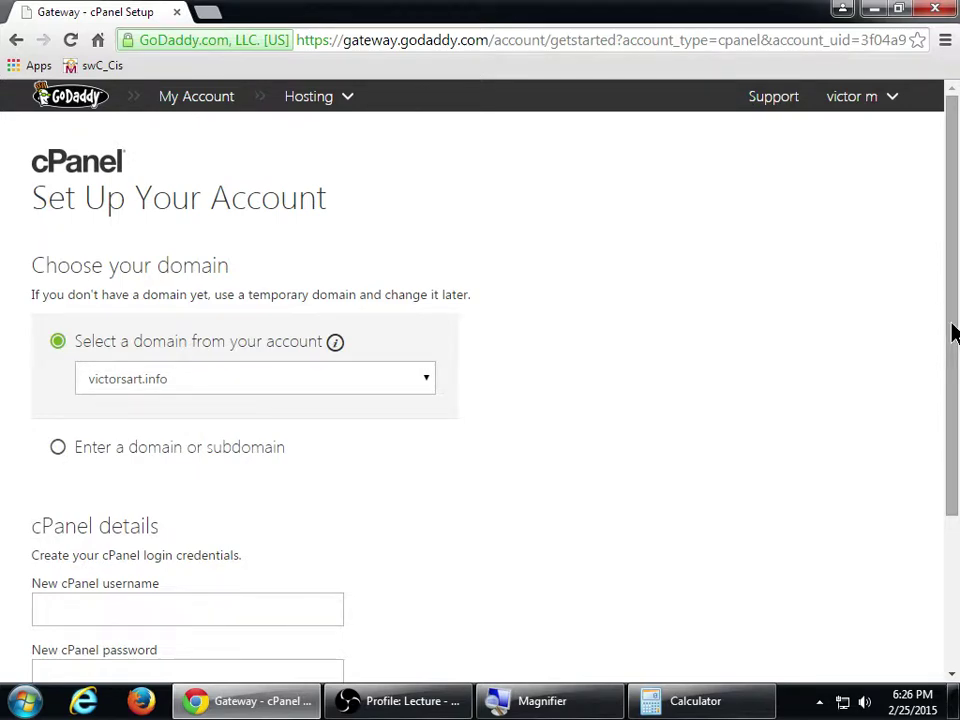
pyautogui.moveTo(954, 332); pyautogui.dragTo(954, 462)
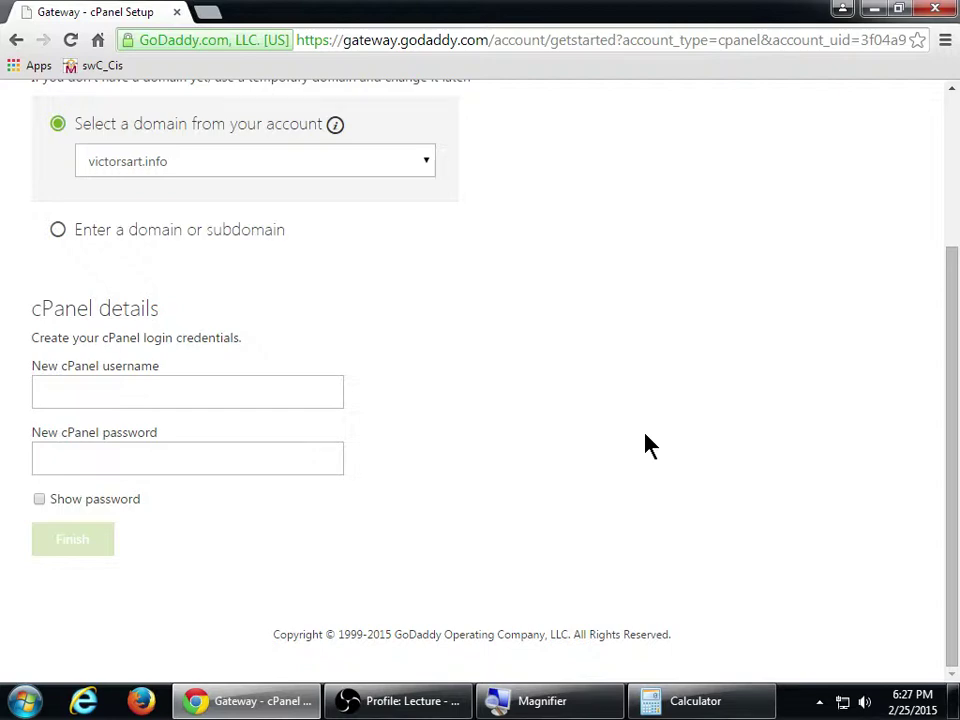
pyautogui.press('super+Down')
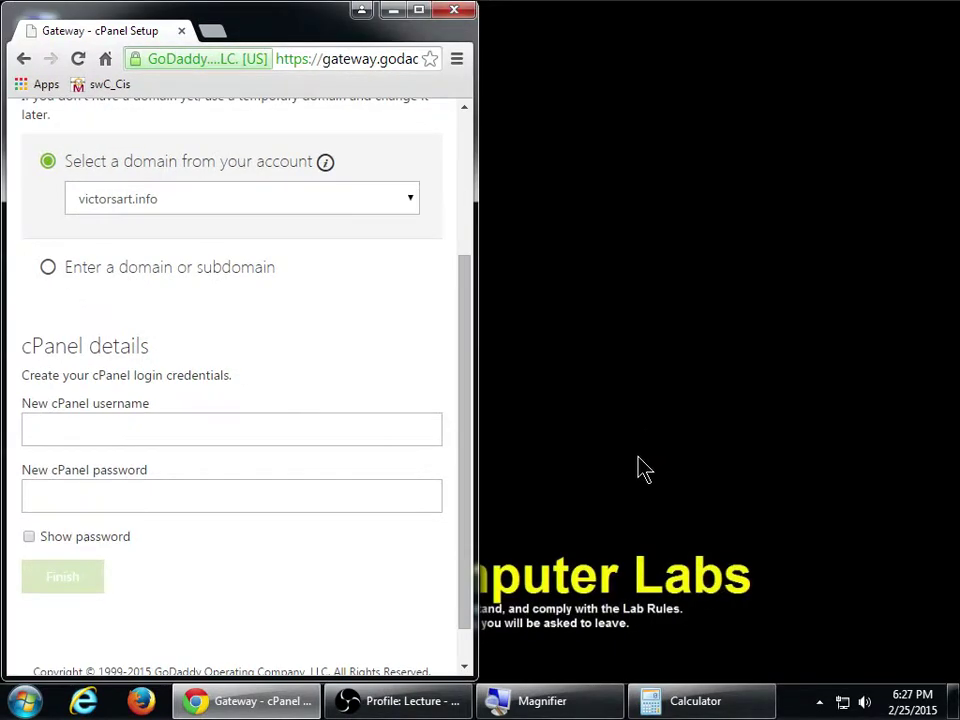
# Move the OBS window to the right and uncheck Monitor Capture to blank the recording
pyautogui.click(410, 700)
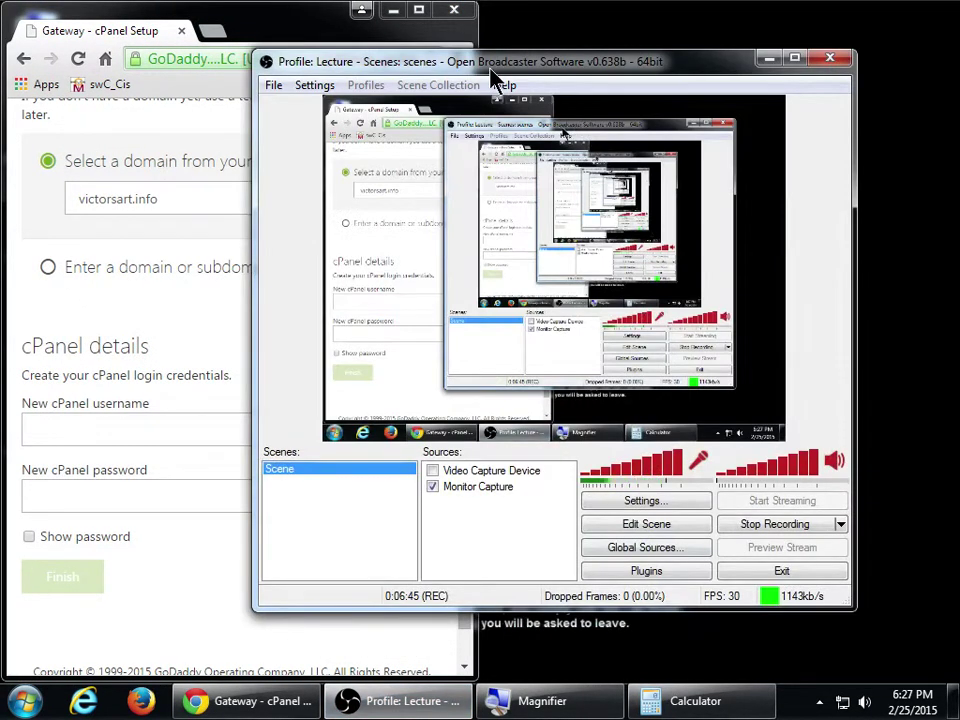
pyautogui.moveTo(470, 81); pyautogui.dragTo(799, 68)
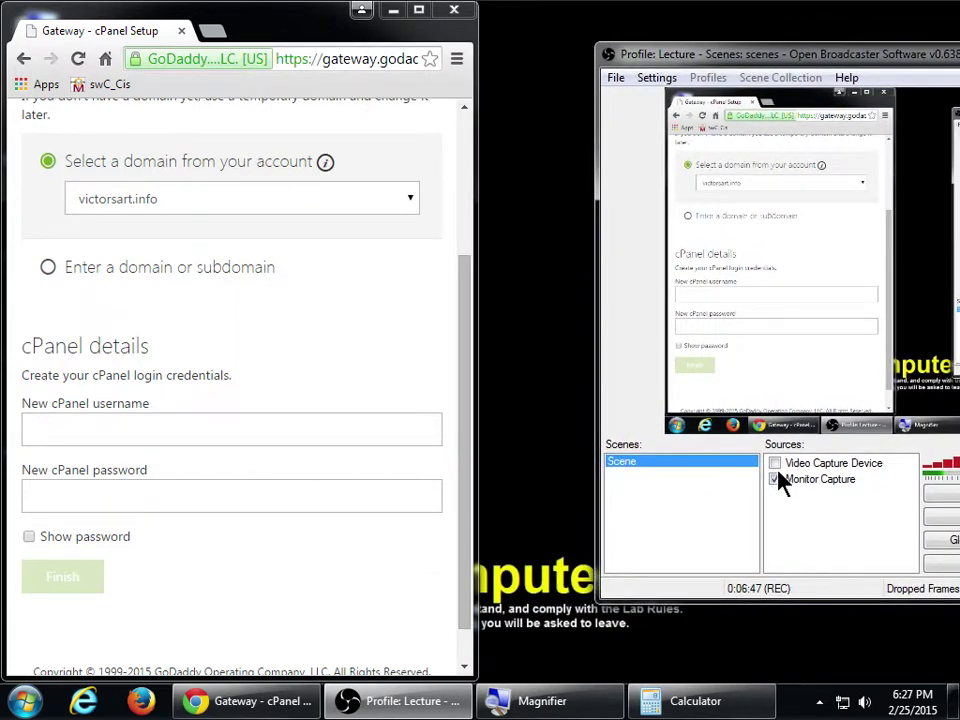
pyautogui.click(778, 478)
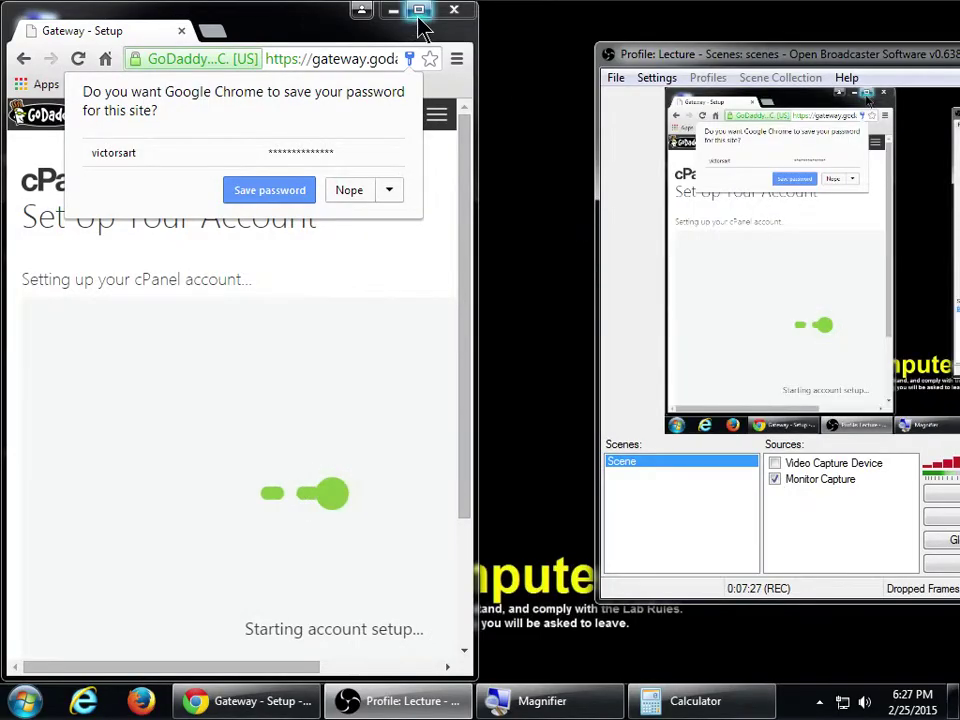
# Maximize the browser and decline saving the cPanel password while setup completes
pyautogui.click(420, 11)
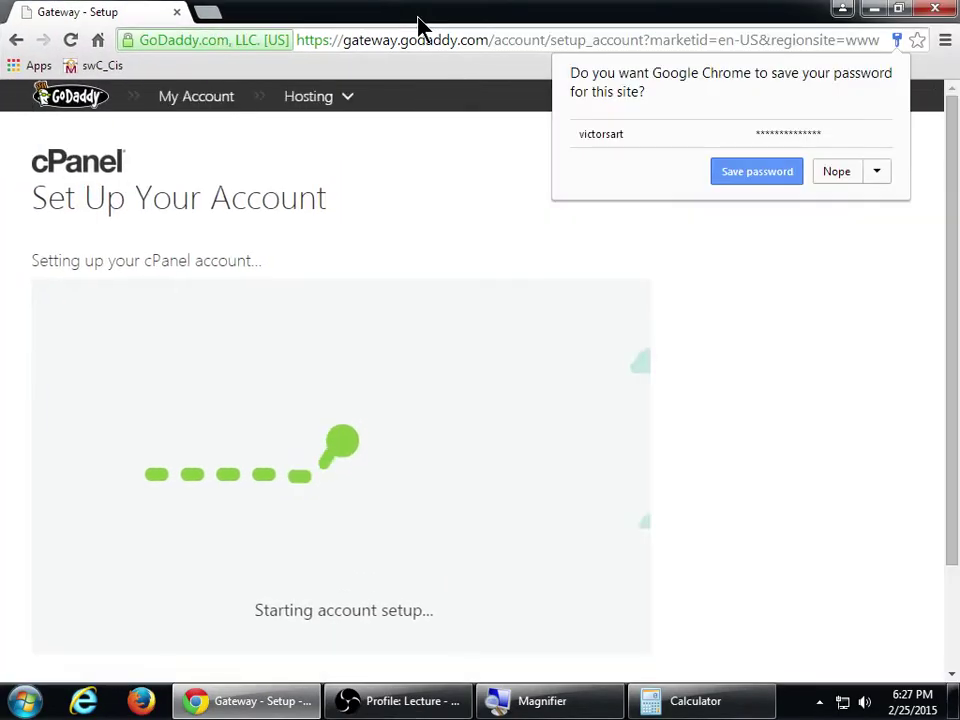
pyautogui.click(834, 174)
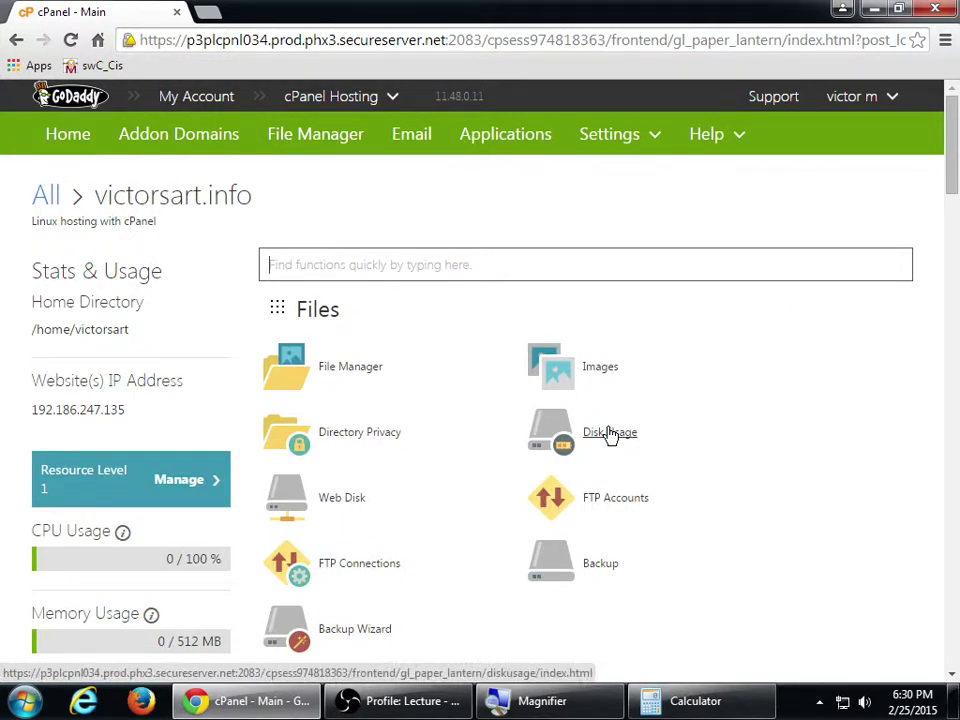
pyautogui.scroll(-5, 583, 555)
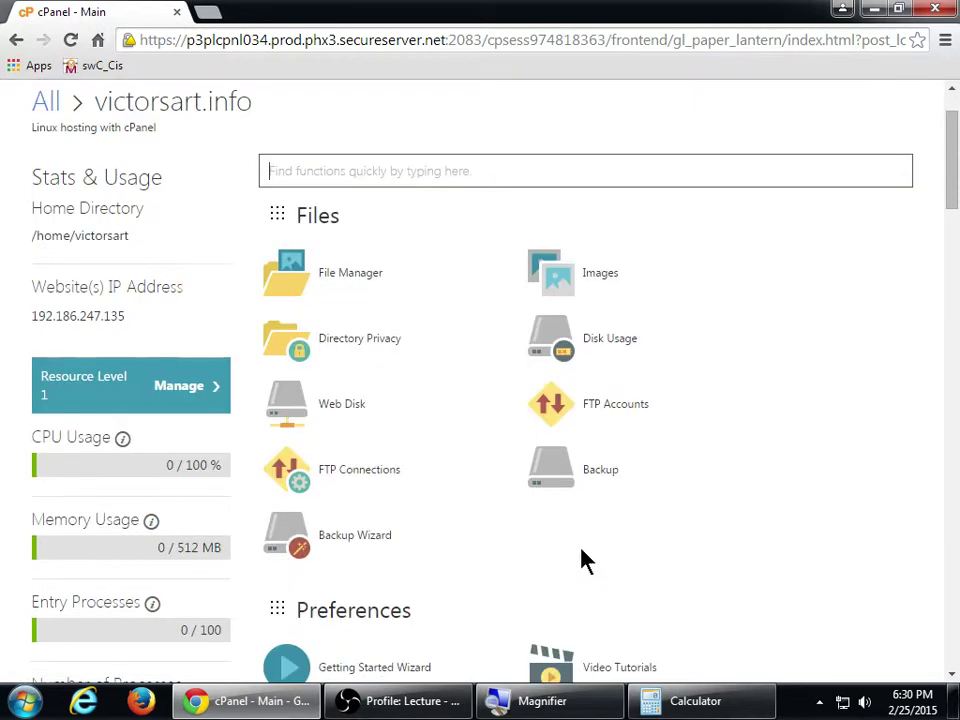
pyautogui.scroll(-1, 500, 480)
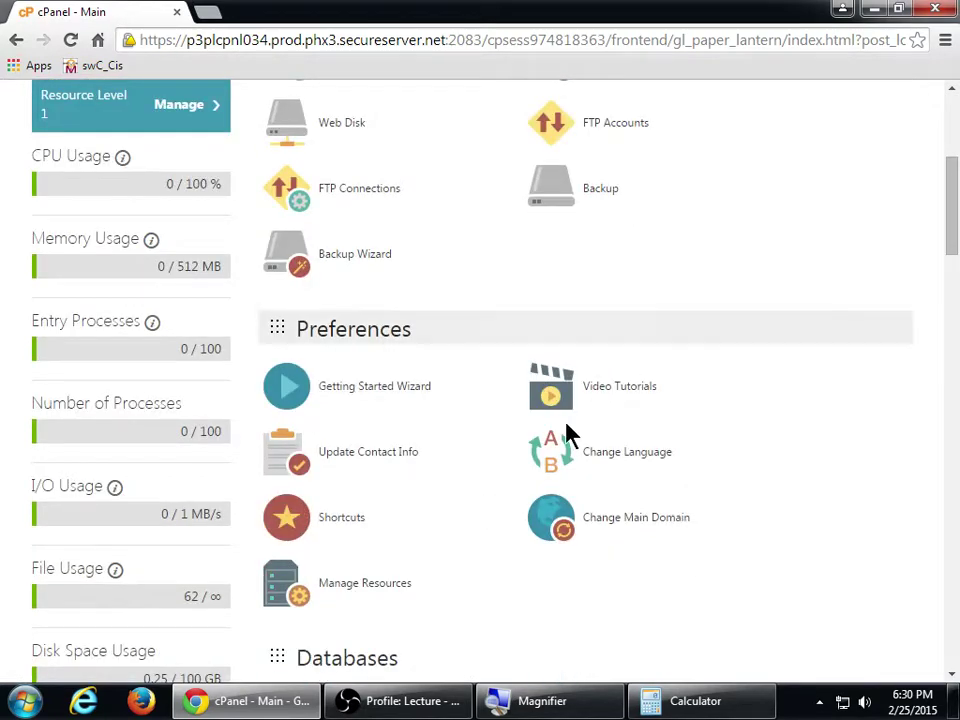
pyautogui.scroll(-3, 780, 493)
pyautogui.scroll(-1, 720, 480)
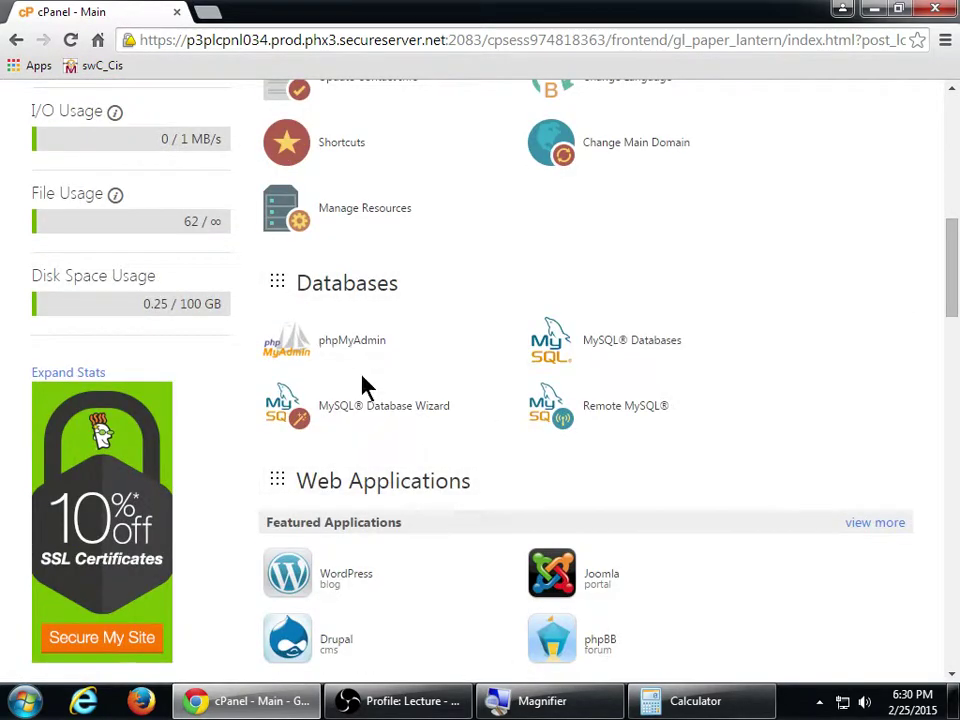
pyautogui.scroll(-2, 660, 445)
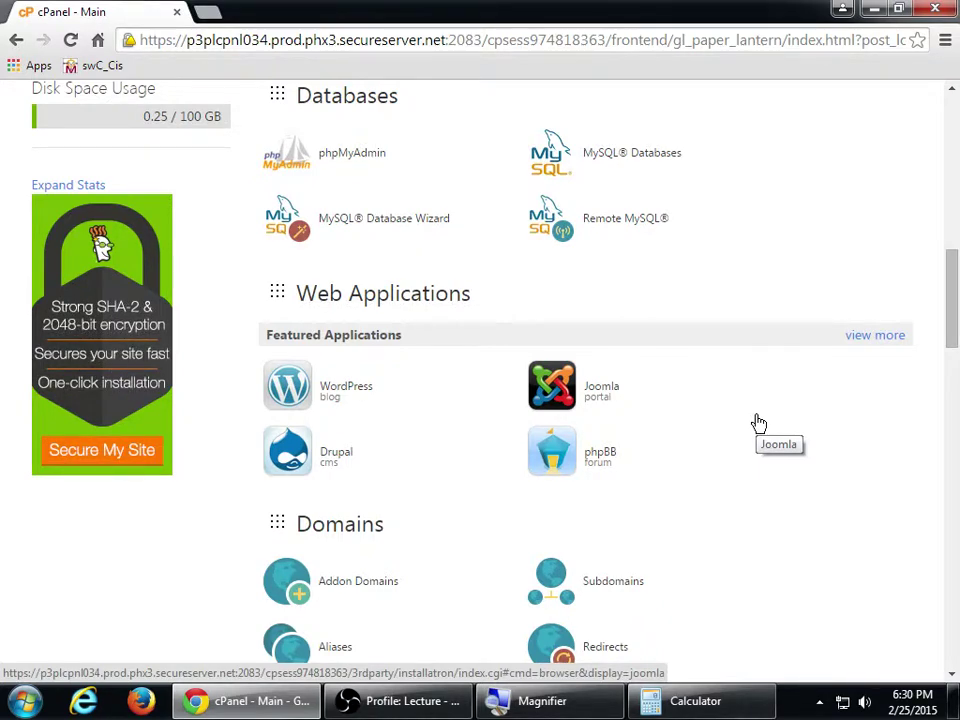
pyautogui.scroll(-2, 700, 430)
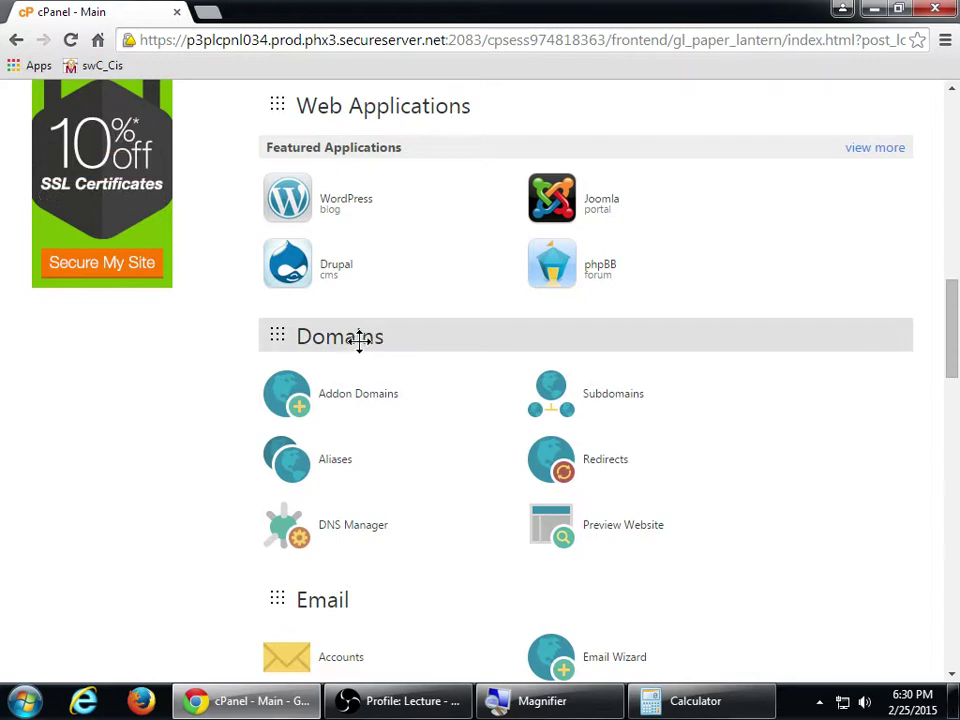
pyautogui.scroll(-2, 439, 471)
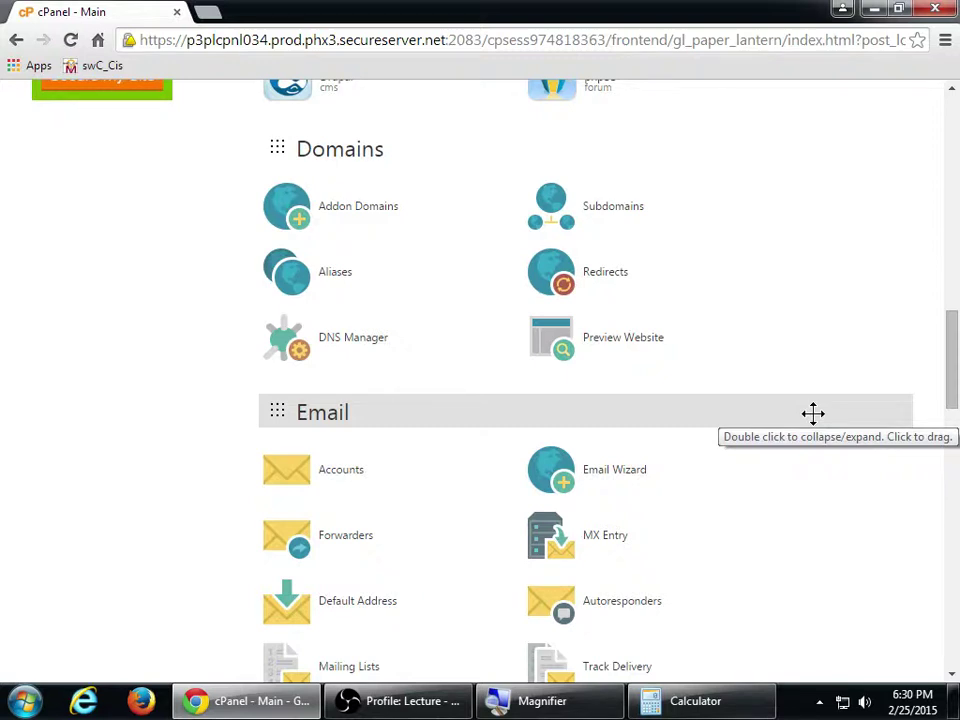
# Load the GoDaddy home page in a new browser tab
pyautogui.hotkey('ctrl', 't')
pyautogui.write('gao')
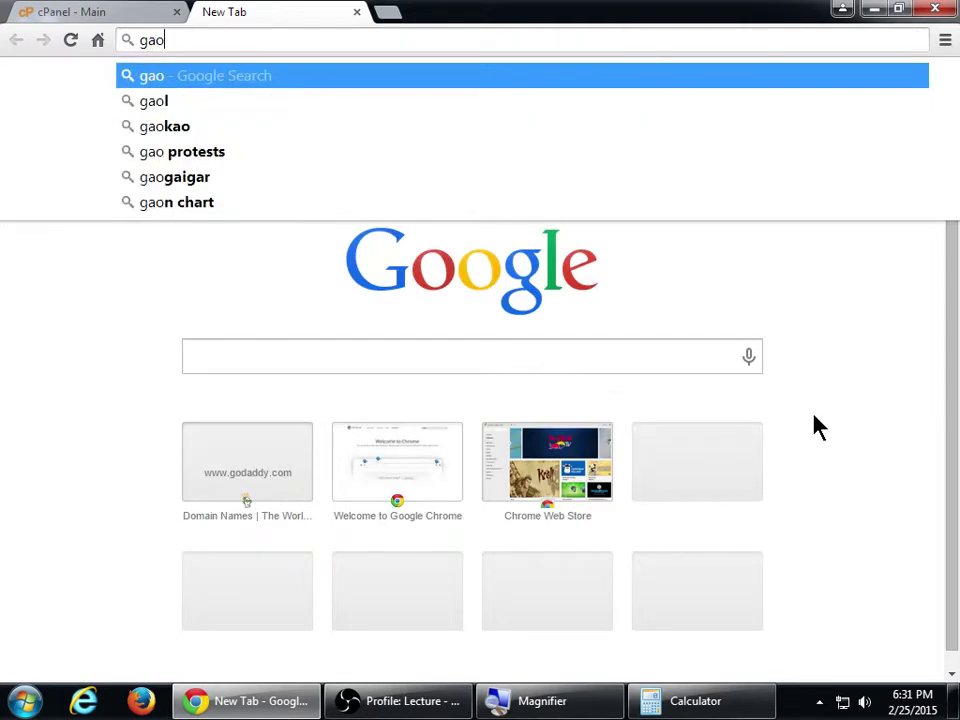
pyautogui.press('BackSpace')
pyautogui.press('BackSpace')
pyautogui.write('odad')
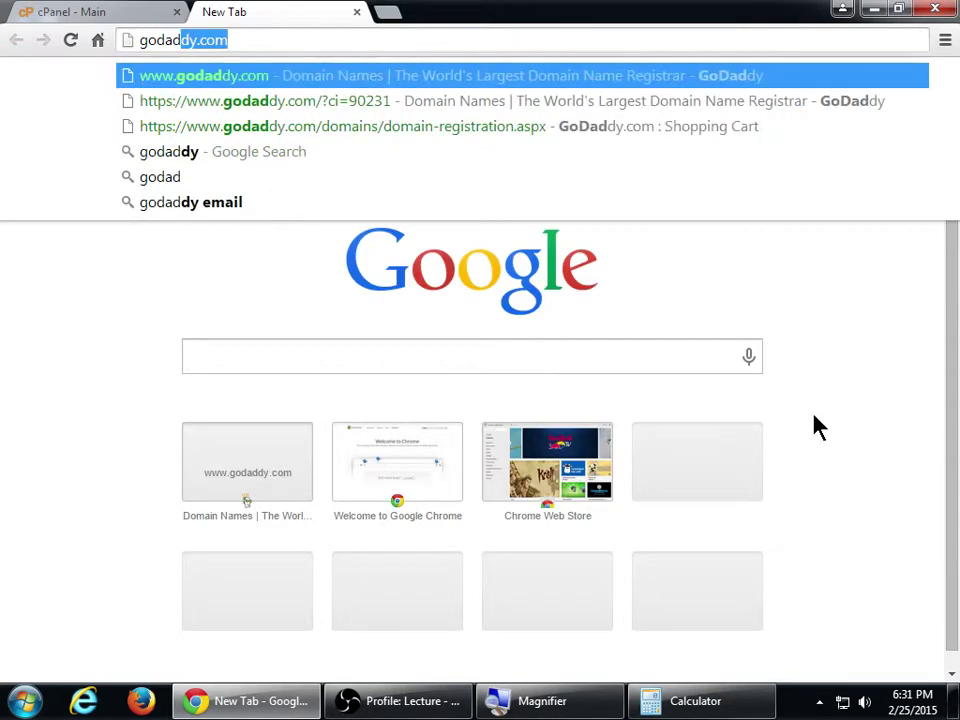
pyautogui.press('Return')
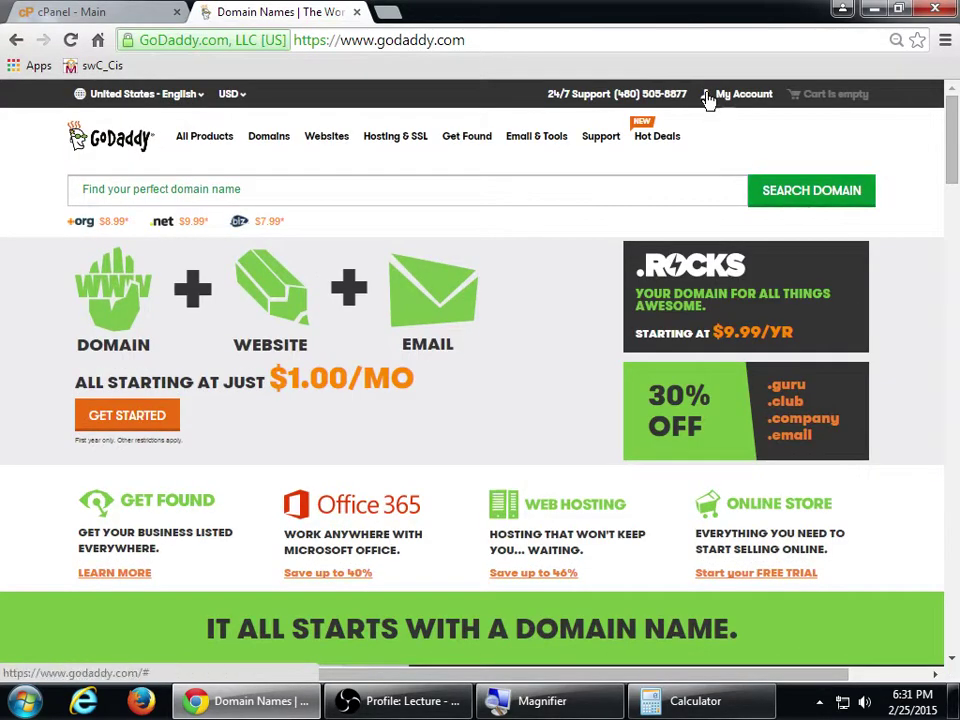
# Open the full My Account page, then return to the cPanel - Main tab
pyautogui.click(745, 93)
pyautogui.click(465, 278)
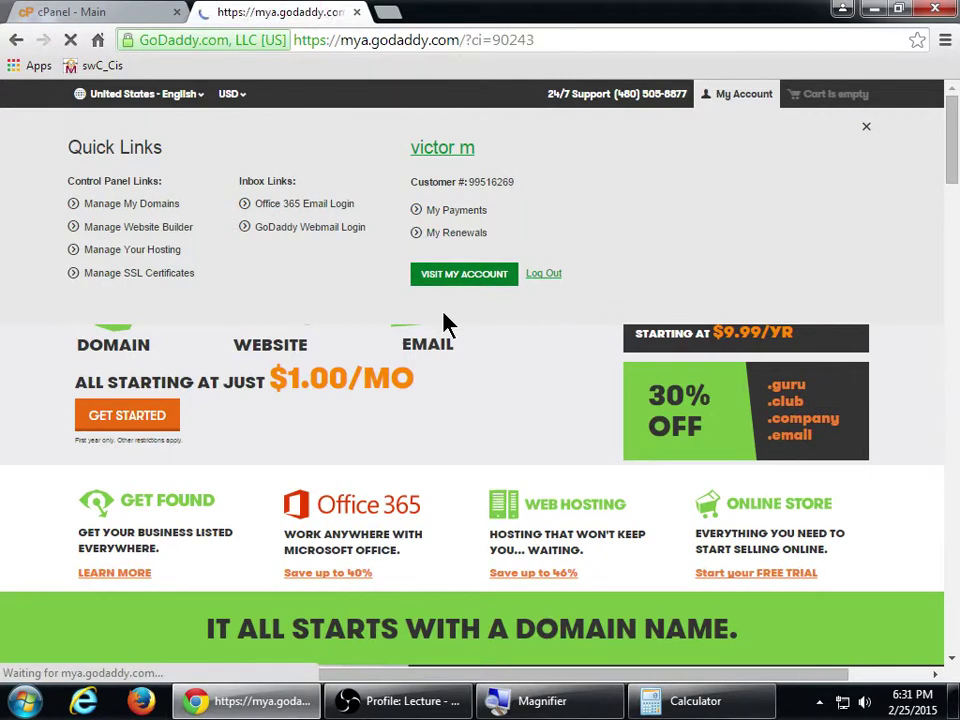
pyautogui.scroll(-1, 173, 480)
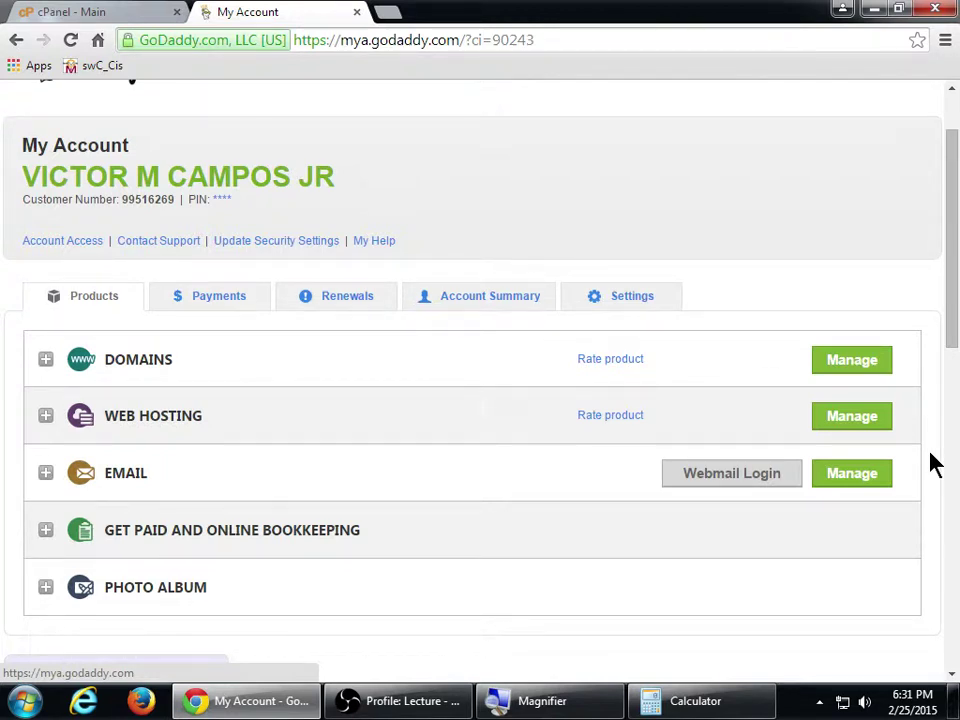
pyautogui.click(78, 12)
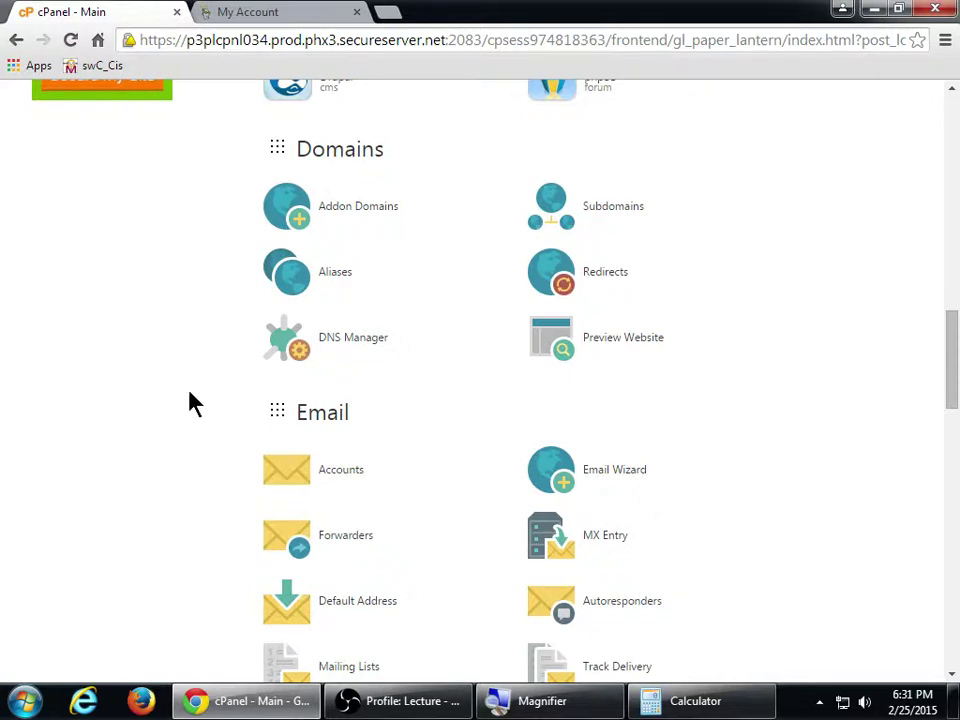
pyautogui.scroll(-2, 240, 370)
pyautogui.scroll(-6, 193, 418)
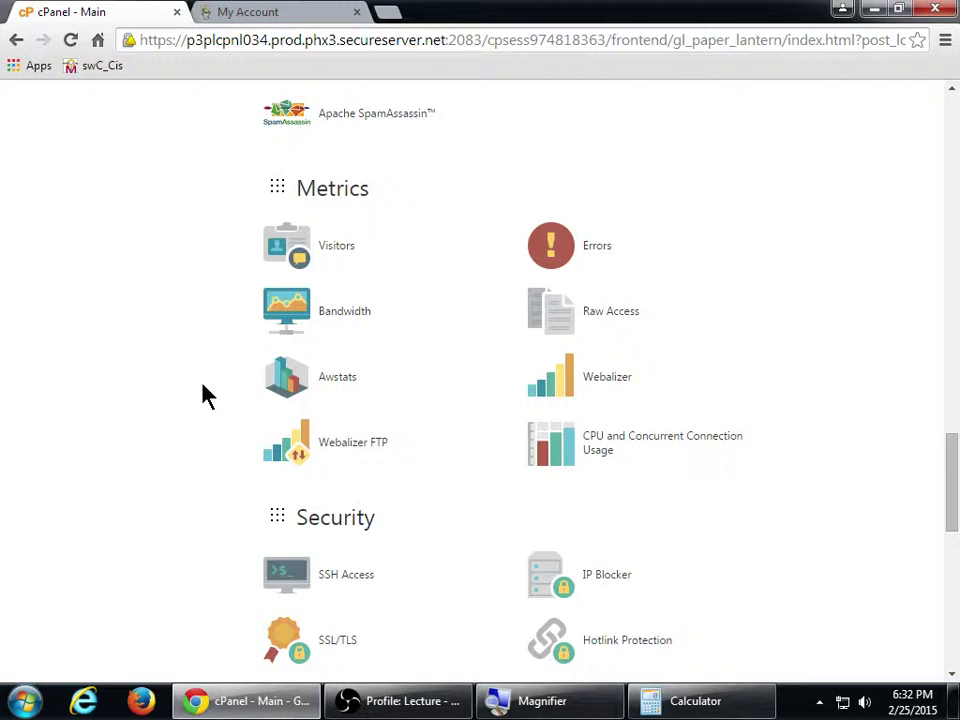
pyautogui.scroll(-3, 204, 393)
pyautogui.scroll(-1, 146, 451)
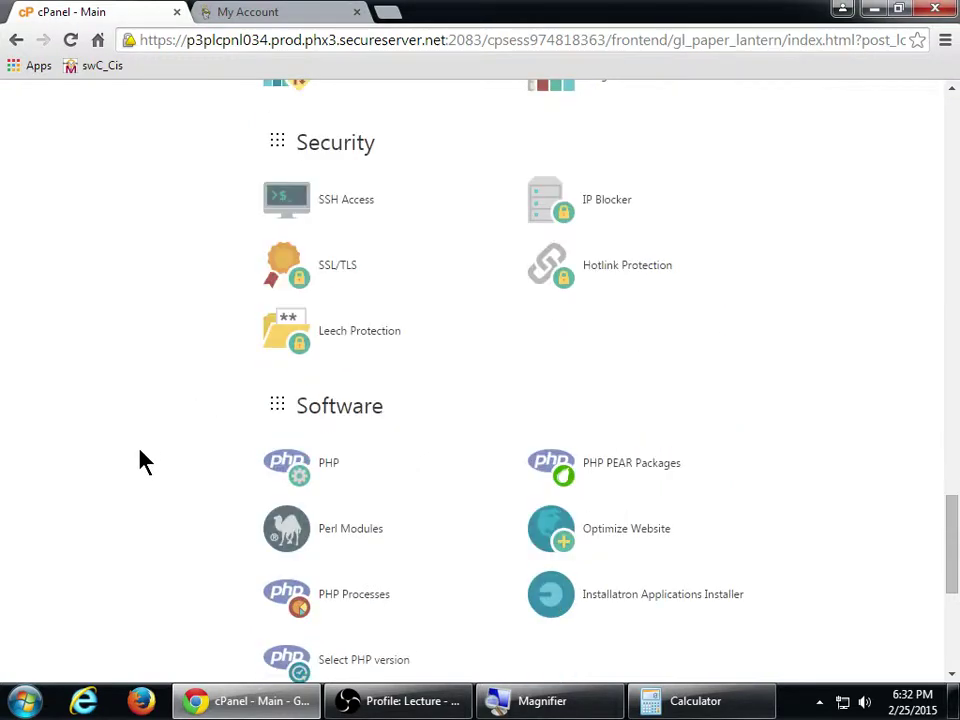
pyautogui.scroll(5, 146, 461)
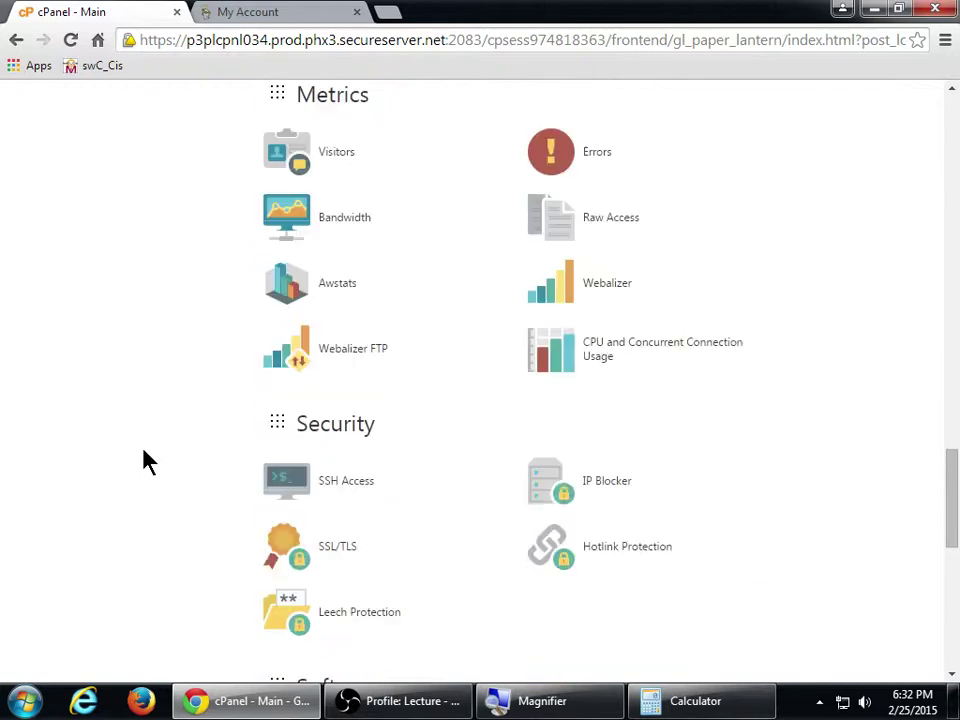
pyautogui.scroll(-3, 148, 461)
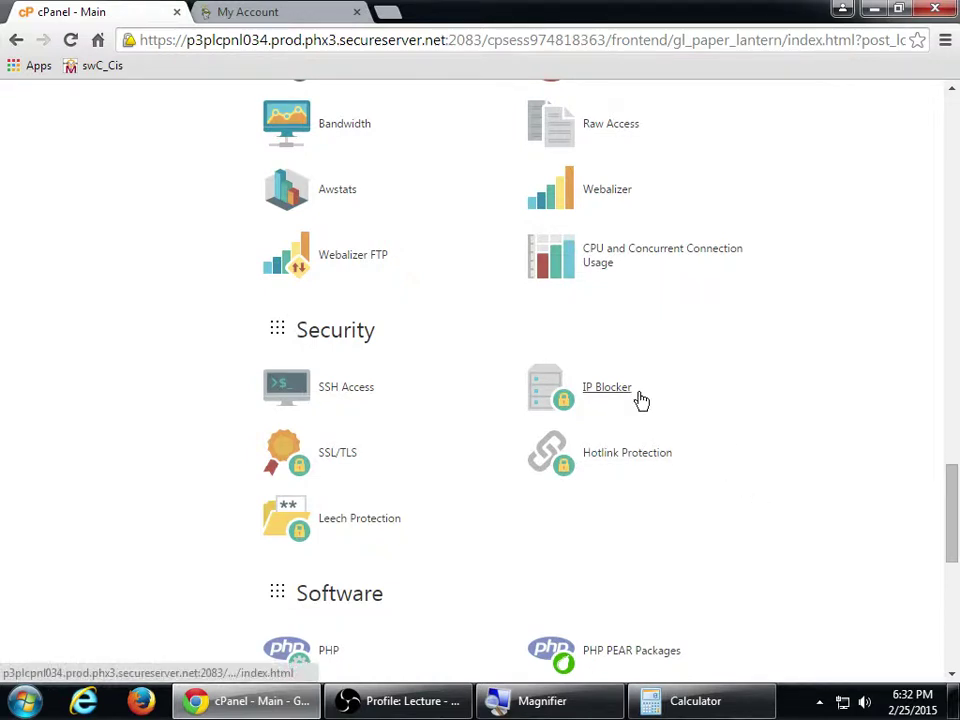
pyautogui.scroll(-2, 709, 397)
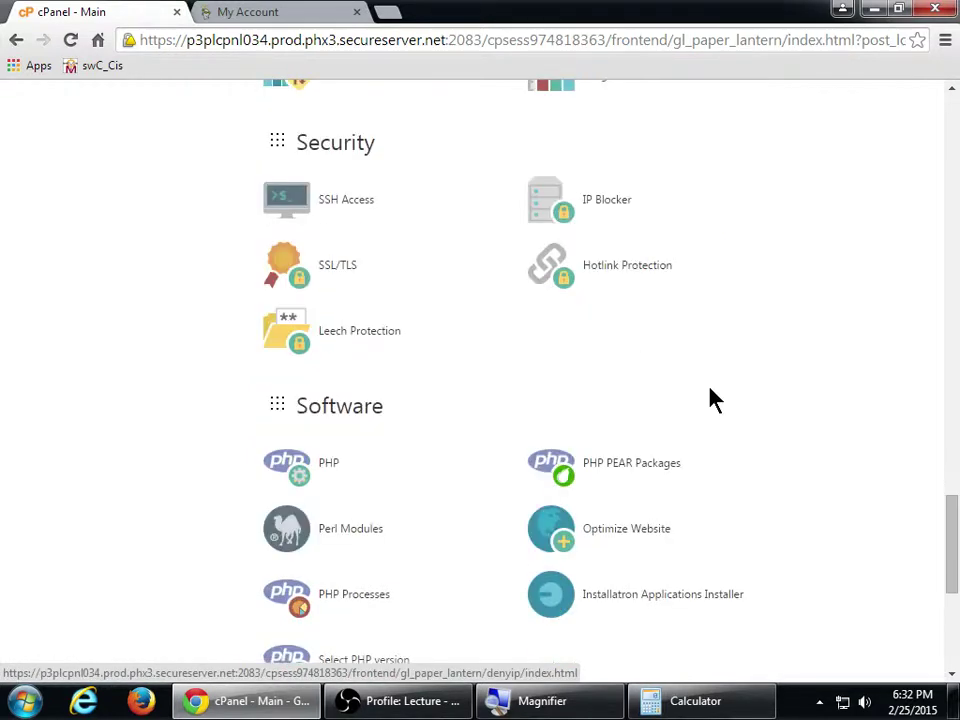
pyautogui.scroll(-1, 703, 385)
pyautogui.scroll(-4, 707, 384)
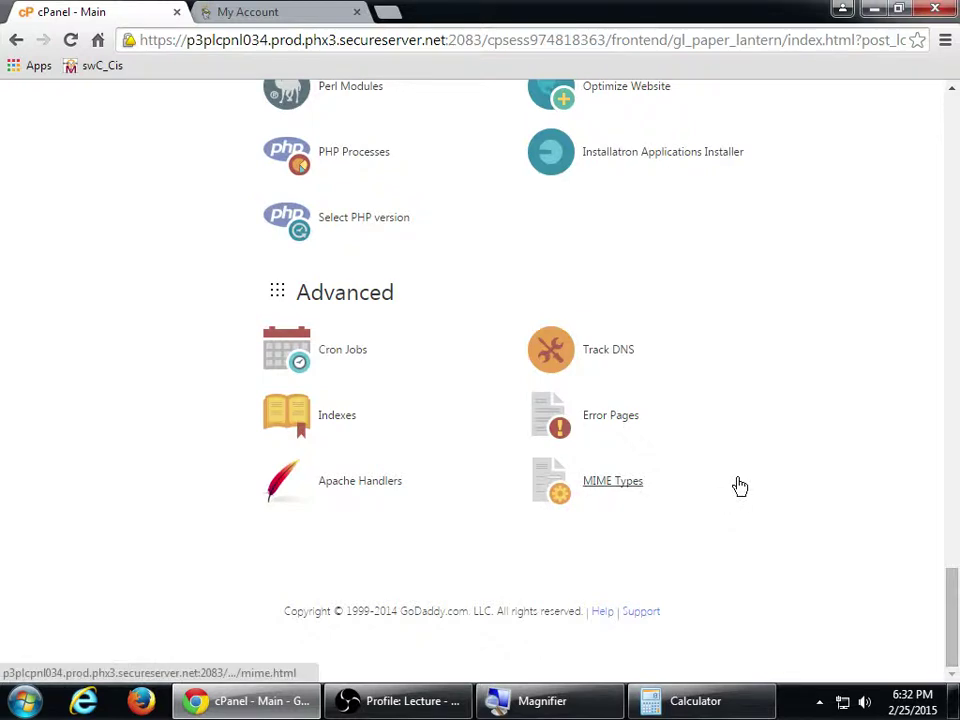
pyautogui.click(751, 484)
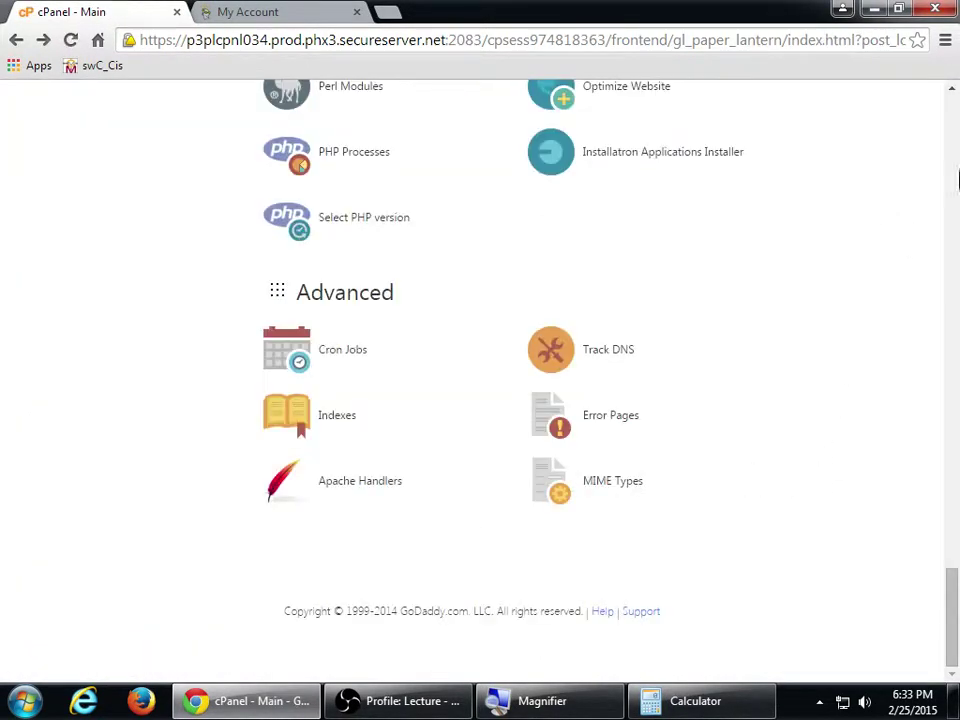
pyautogui.click(950, 112)
# Move the Email tool group to the top of the cPanel home page
pyautogui.click(950, 112)
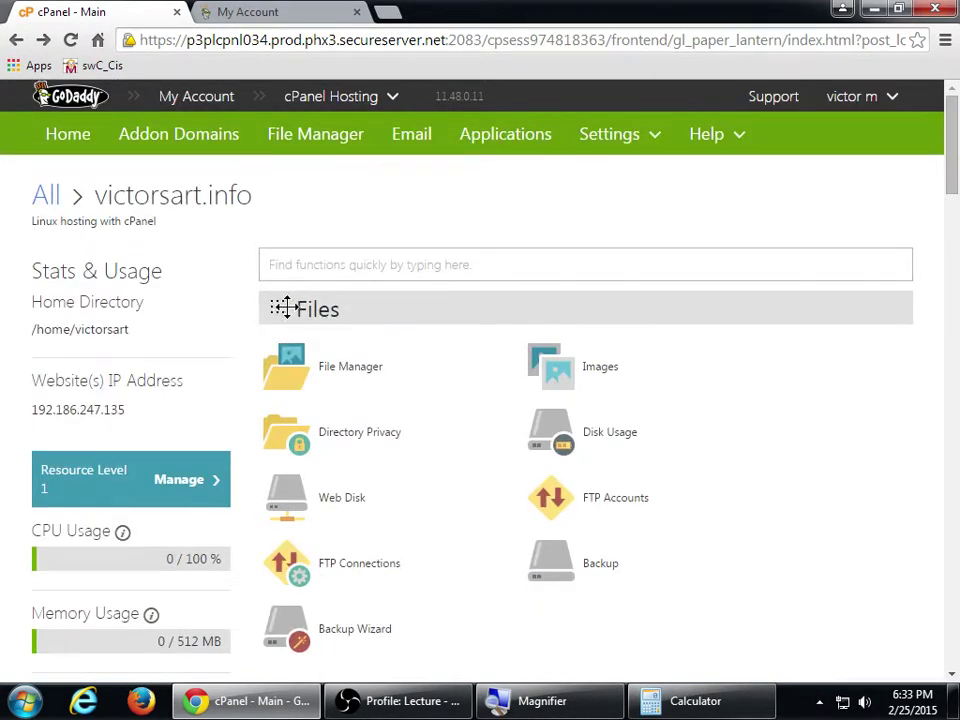
pyautogui.scroll(-5, 429, 354)
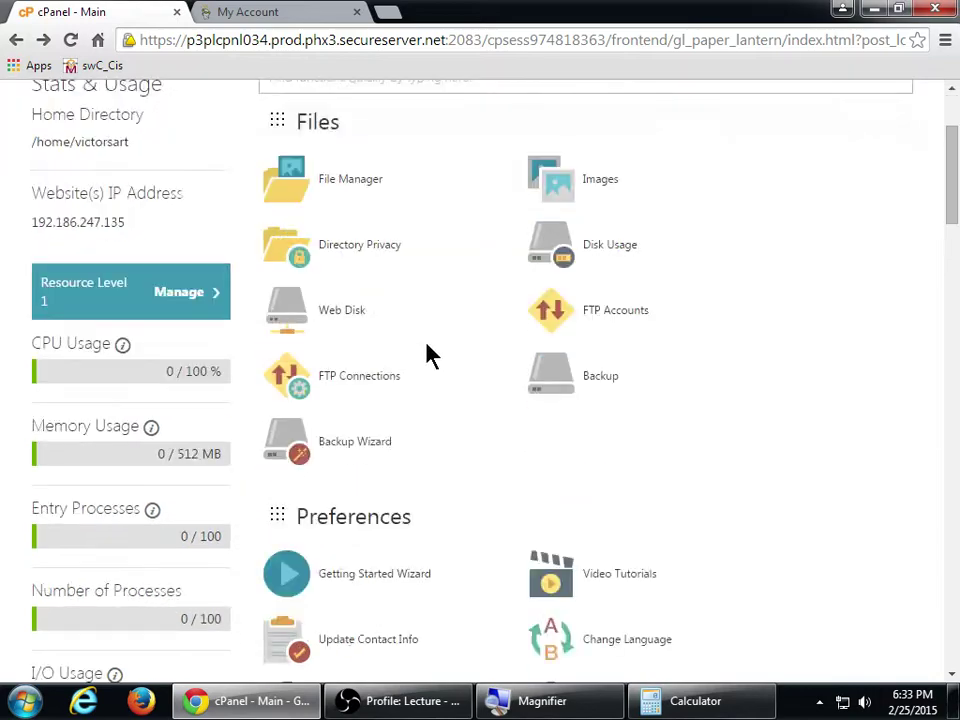
pyautogui.scroll(-8, 429, 354)
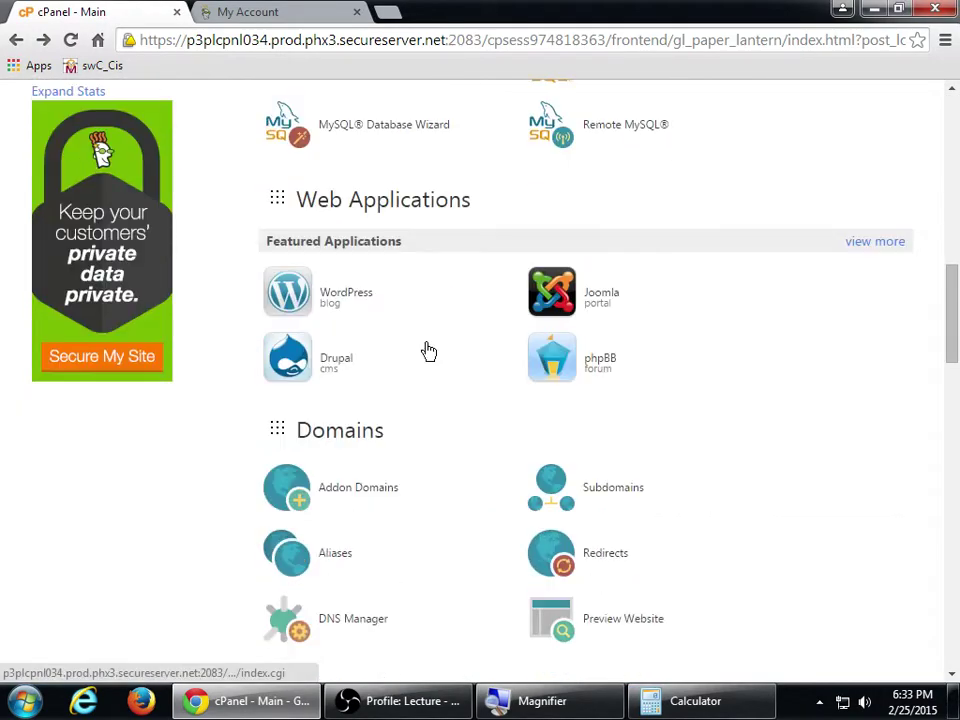
pyautogui.moveTo(300, 321); pyautogui.dragTo(317, 313)
# Put the Files group back above Email, leaving Preferences and Databases below
pyautogui.scroll(-5, 326, 328)
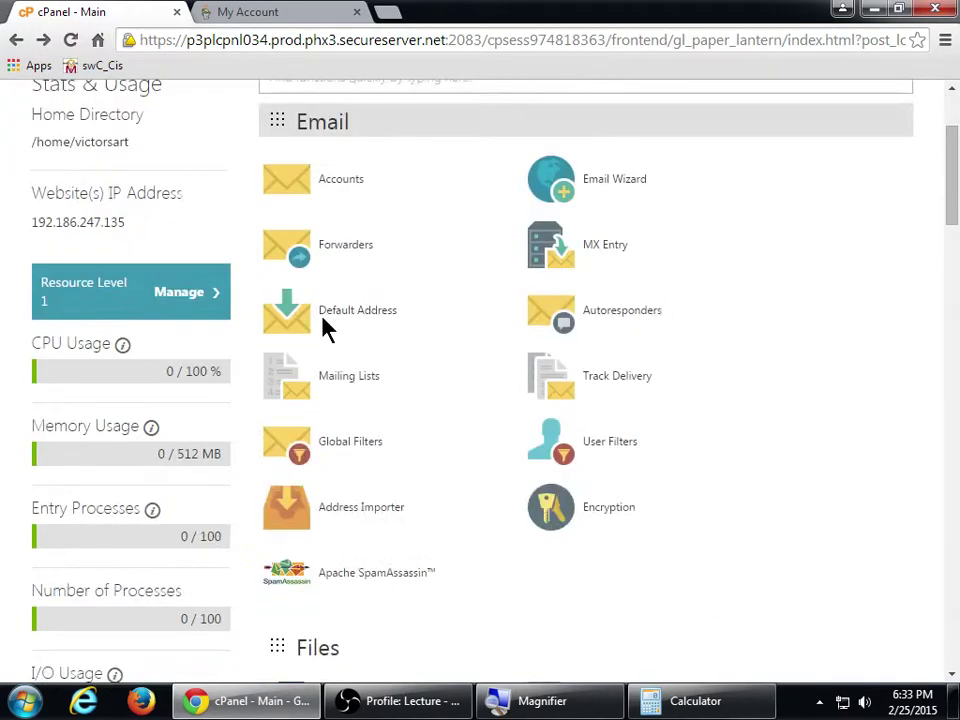
pyautogui.moveTo(291, 364); pyautogui.dragTo(377, 268)
pyautogui.scroll(1, 354, 214)
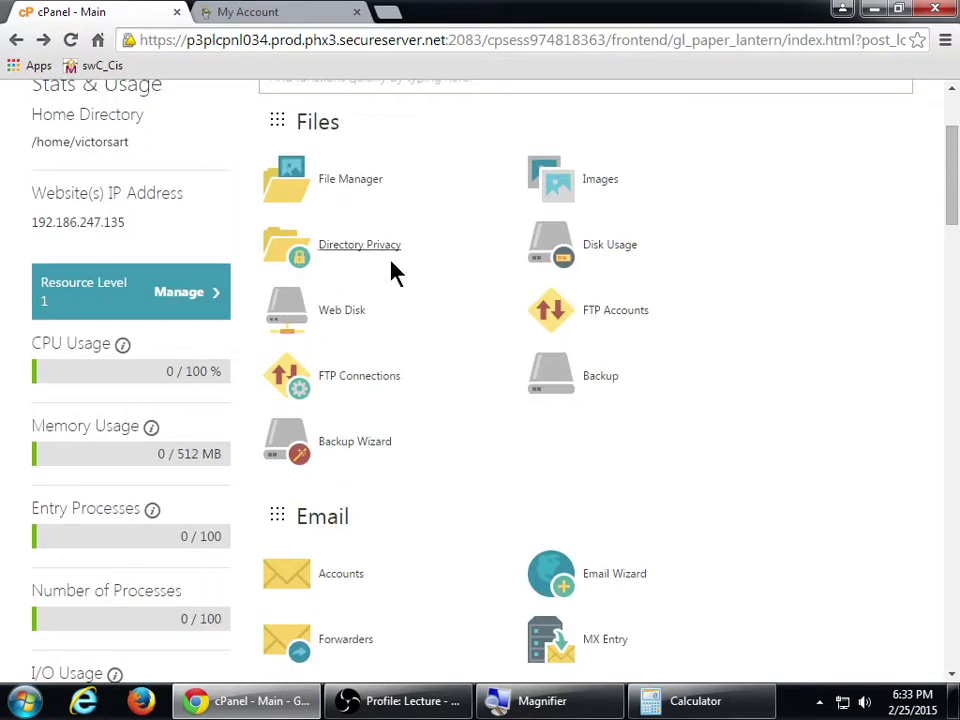
pyautogui.scroll(-5, 392, 270)
pyautogui.scroll(-2, 392, 279)
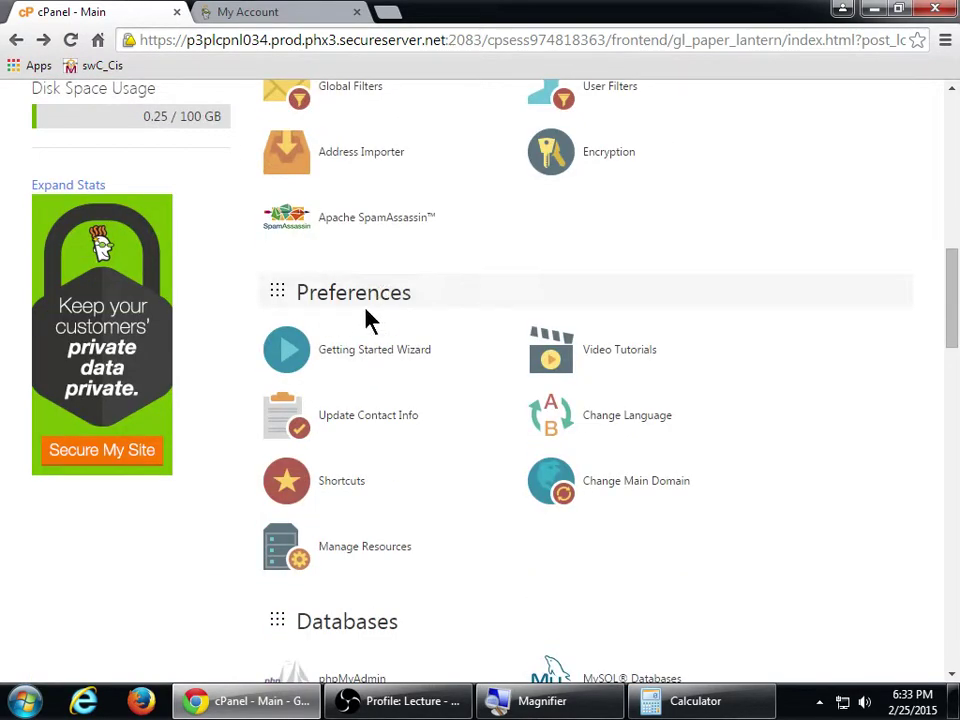
pyautogui.scroll(-3, 392, 321)
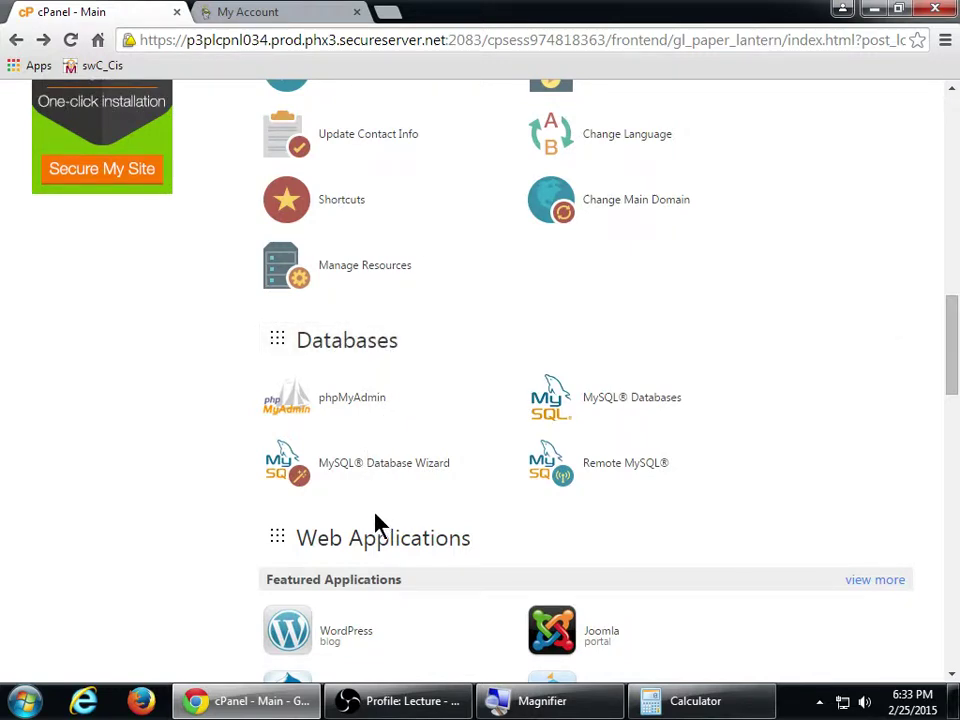
pyautogui.scroll(-2, 295, 552)
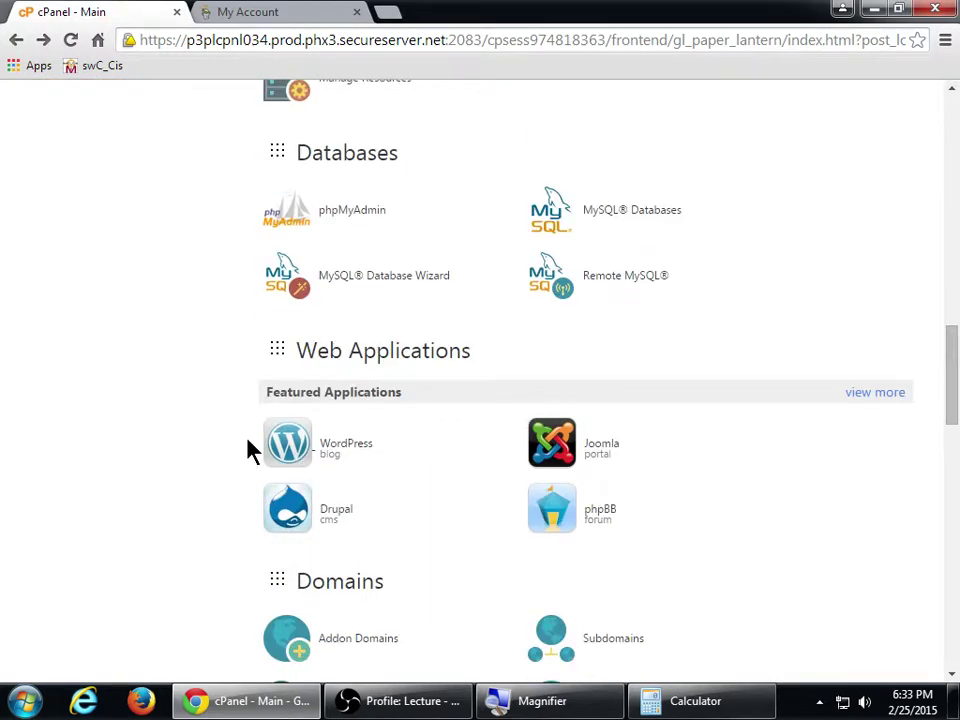
pyautogui.scroll(12, 250, 450)
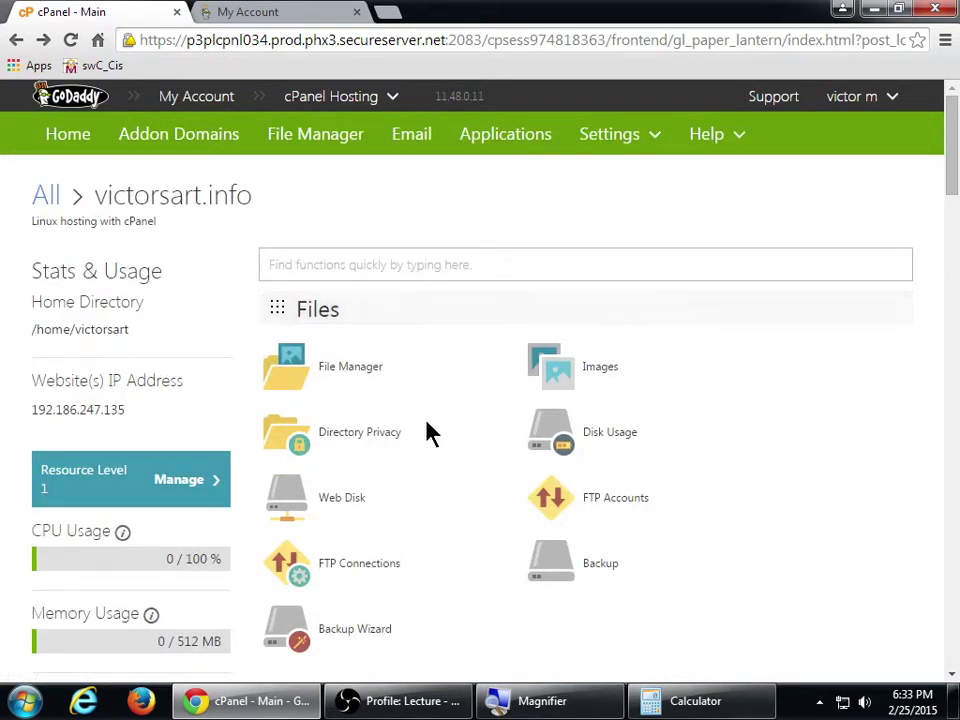
pyautogui.scroll(-4, 426, 433)
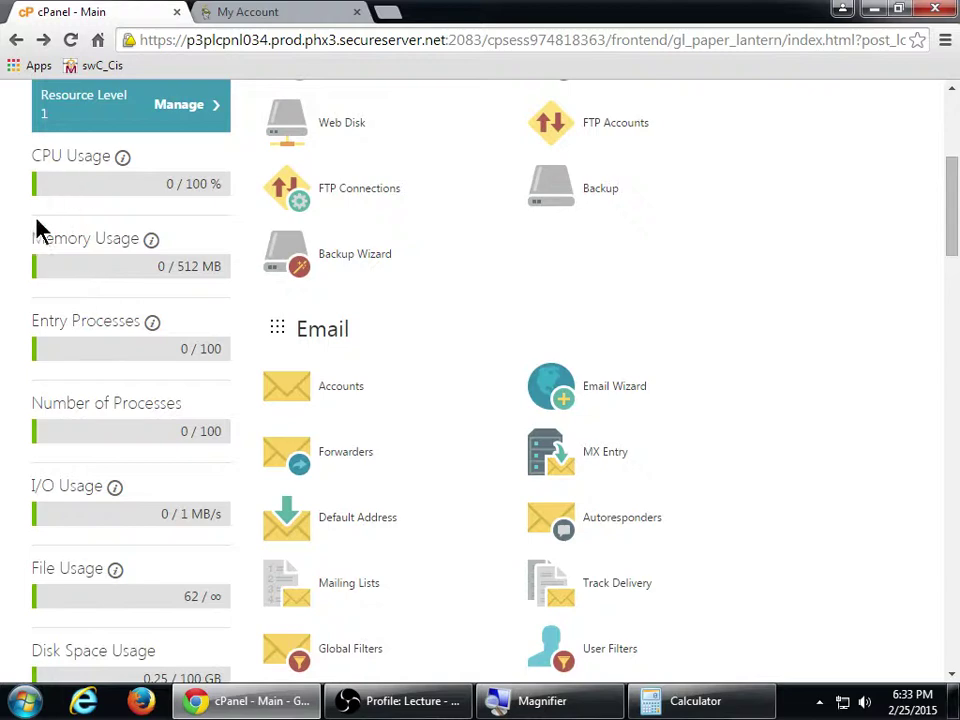
pyautogui.scroll(1, 33, 305)
pyautogui.scroll(1, 8, 292)
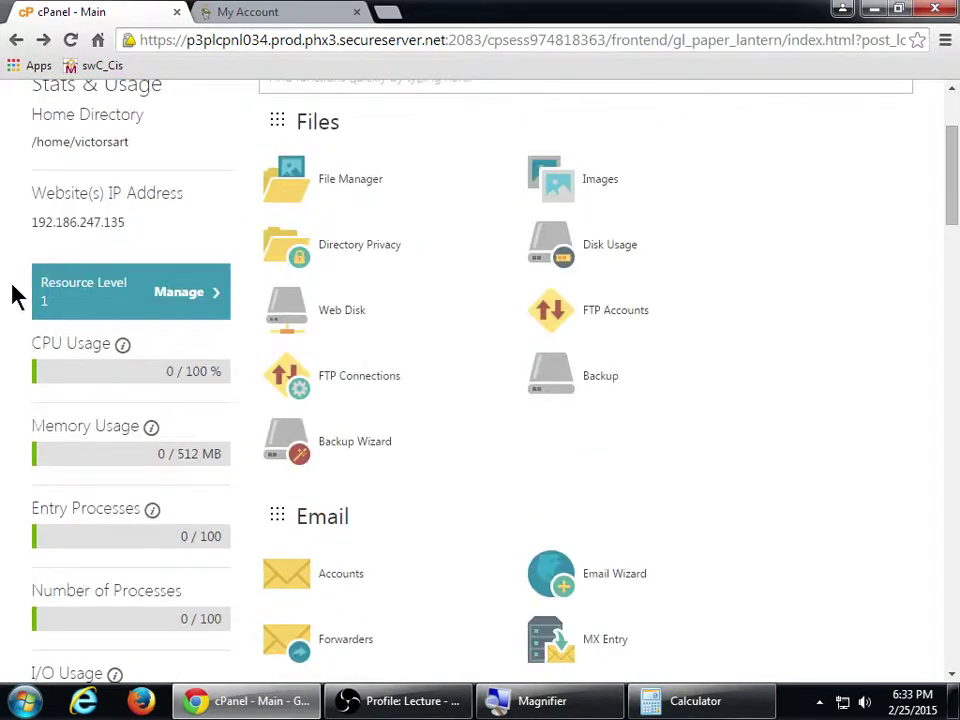
pyautogui.scroll(-2, 13, 271)
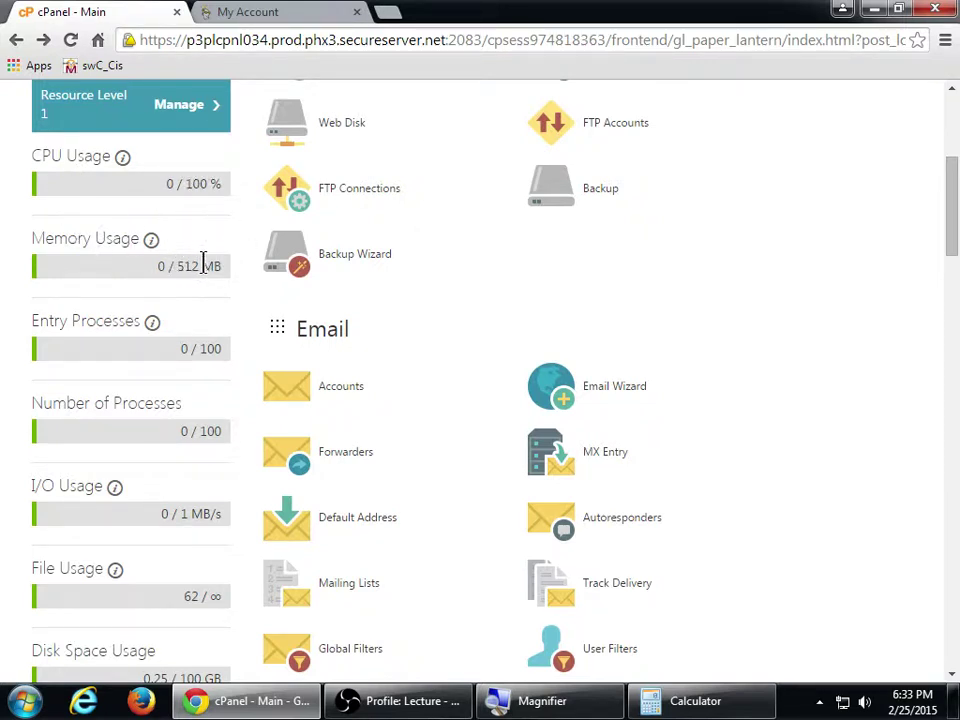
pyautogui.scroll(-1, 146, 347)
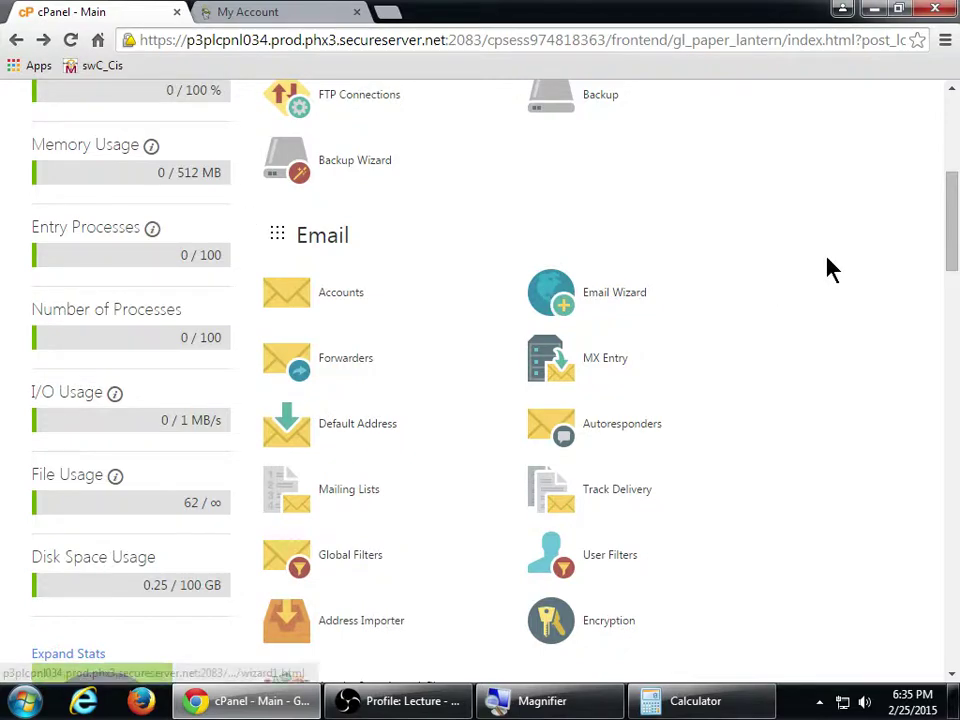
pyautogui.scroll(-2, 859, 375)
pyautogui.scroll(4, 718, 405)
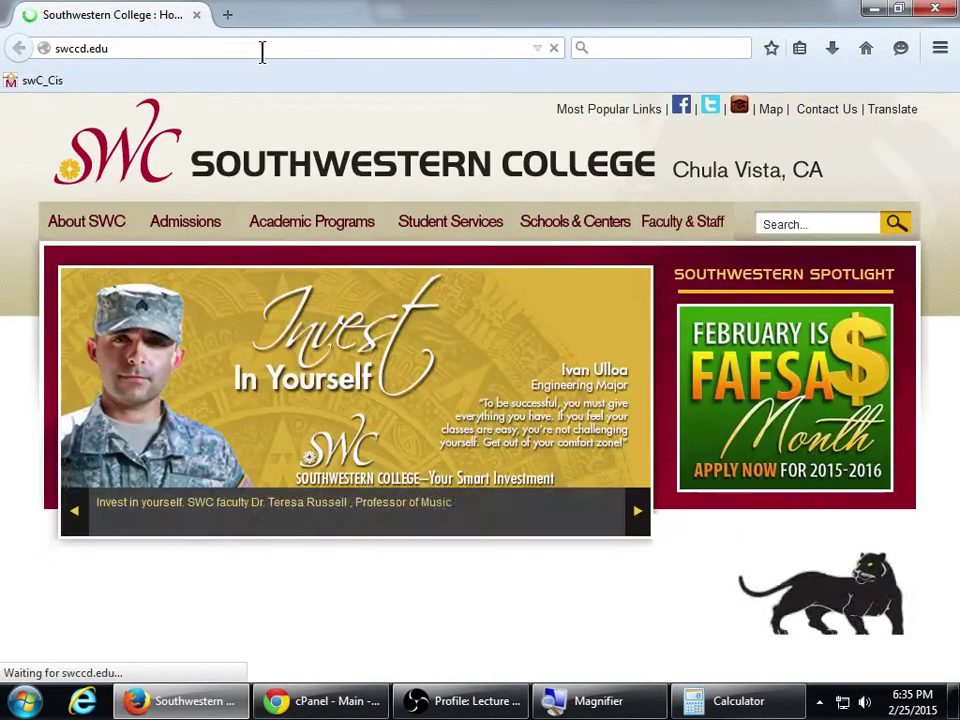
# Replace the Firefox address with victorsart.info and load it
pyautogui.click(265, 45)
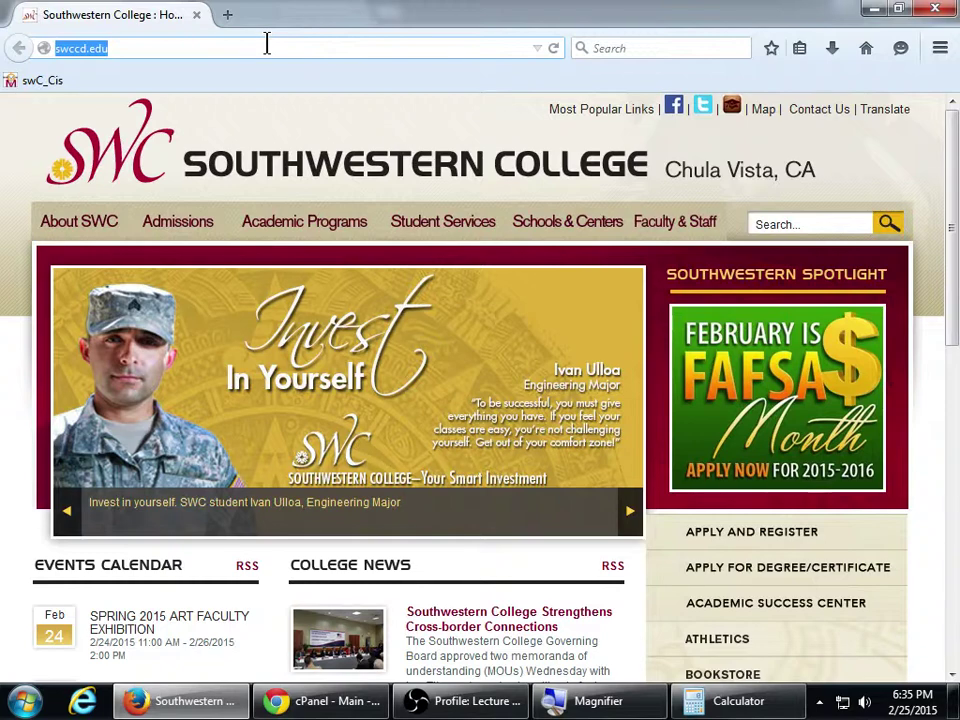
pyautogui.write('victor')
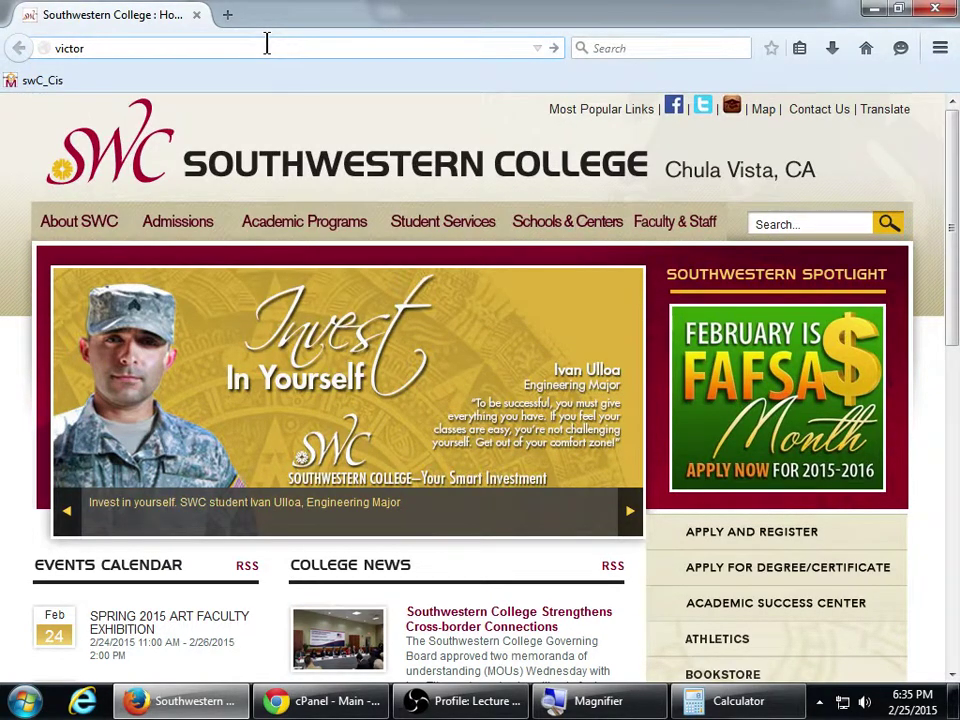
pyautogui.write('sa')
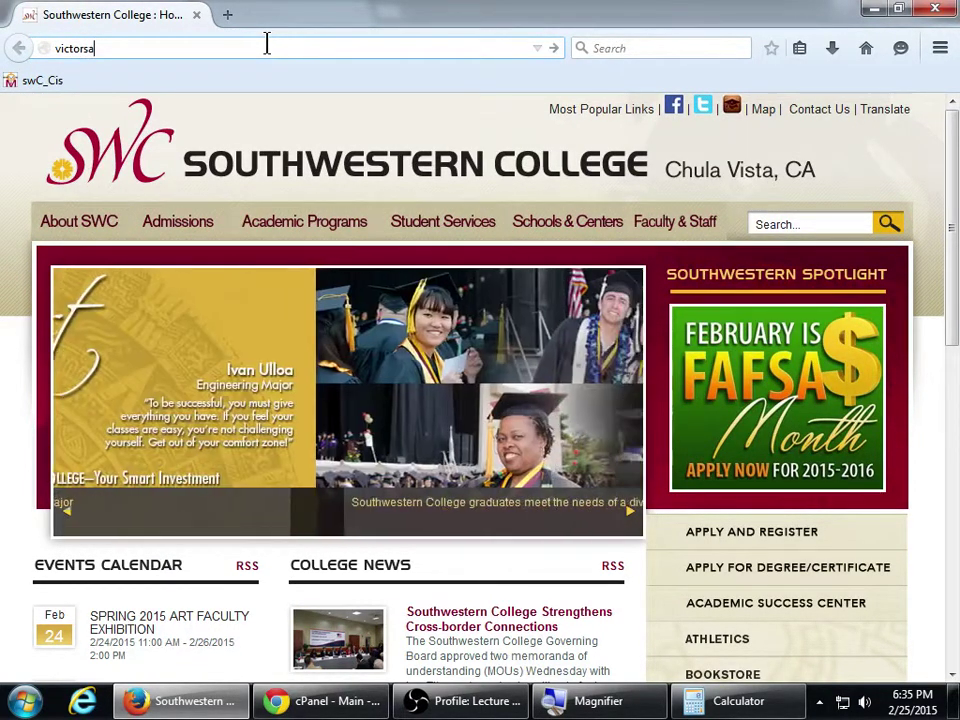
pyautogui.write('rt.info')
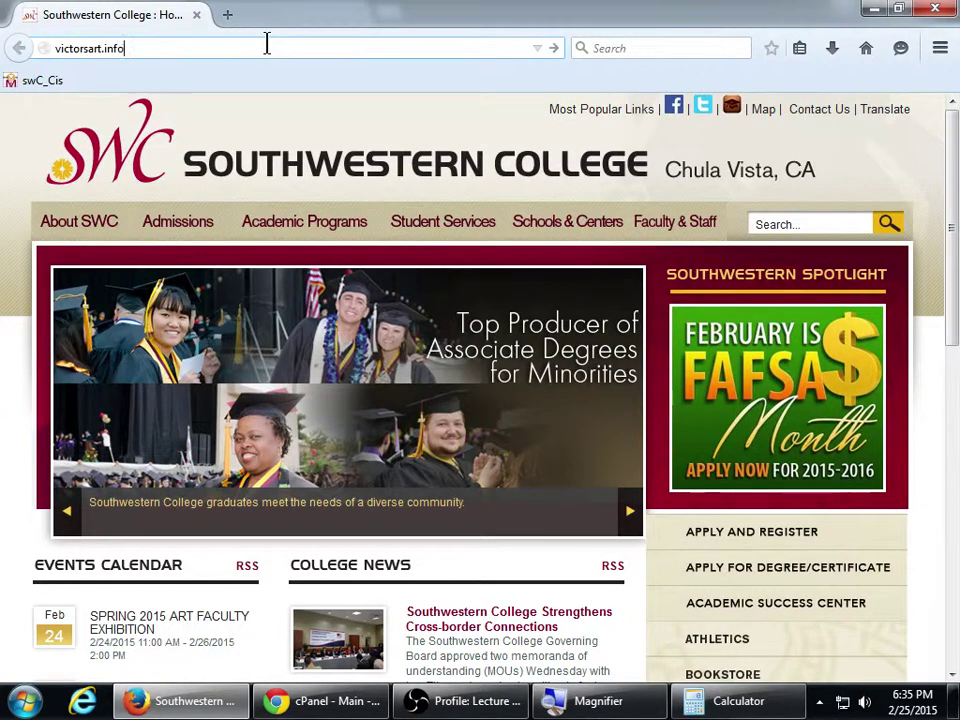
pyautogui.press('Return')
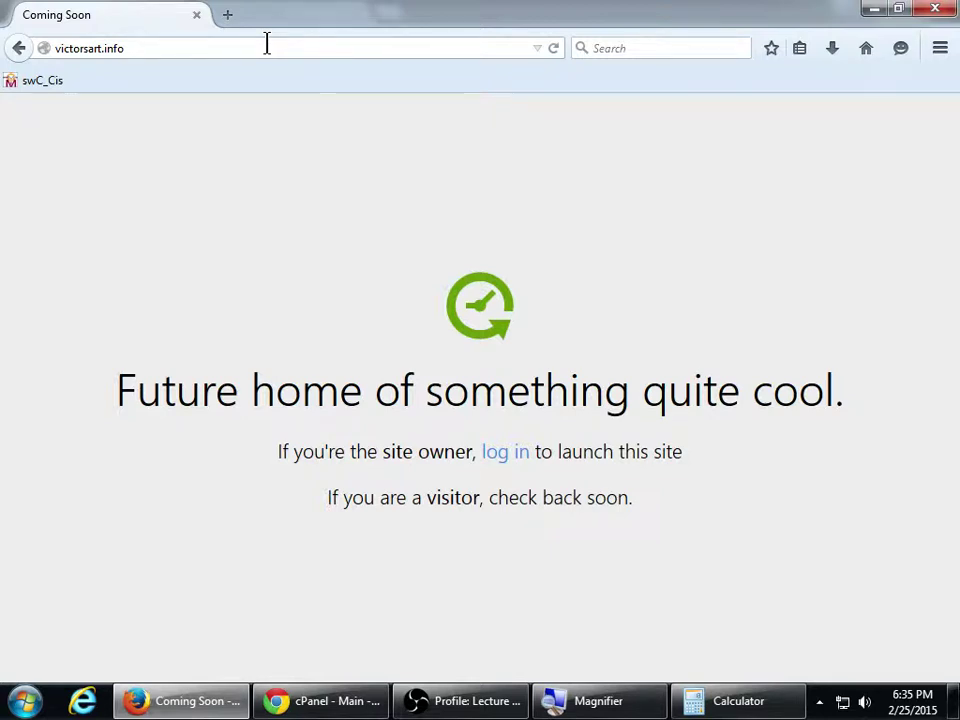
# Back in cPanel, open WordPress from Featured Applications under Web Applications
pyautogui.click(300, 701)
pyautogui.scroll(-9, 666, 317)
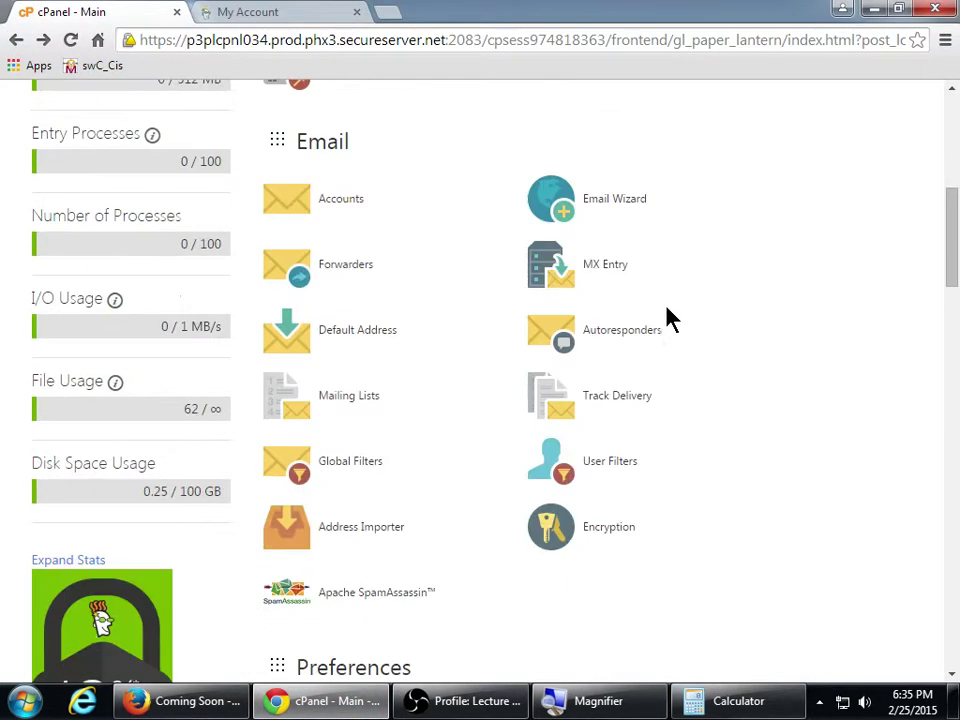
pyautogui.scroll(-5, 670, 322)
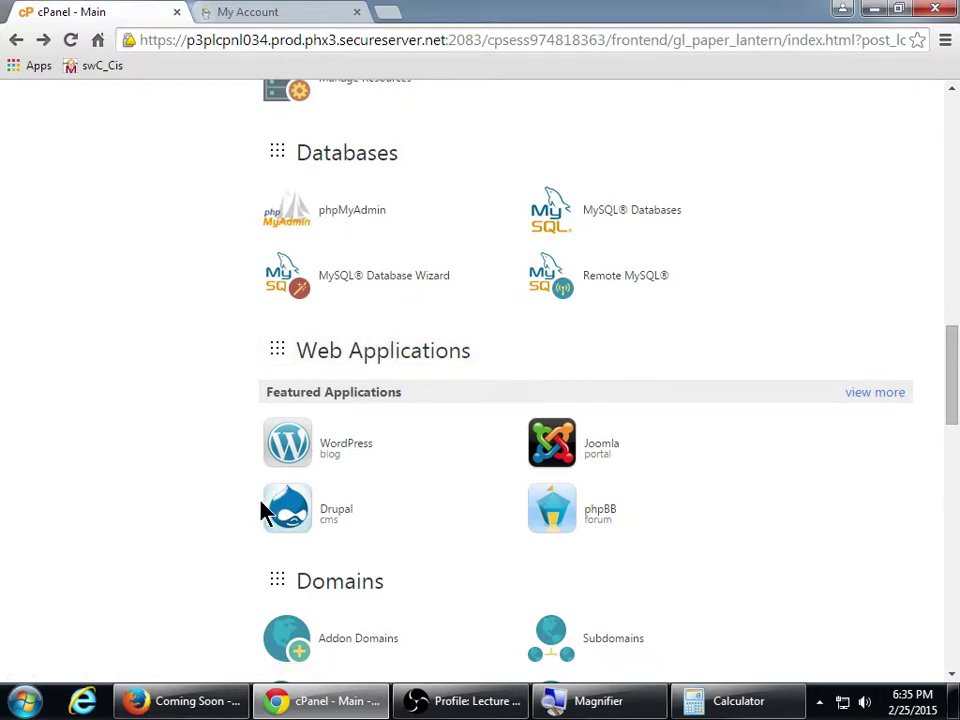
pyautogui.scroll(-1, 262, 511)
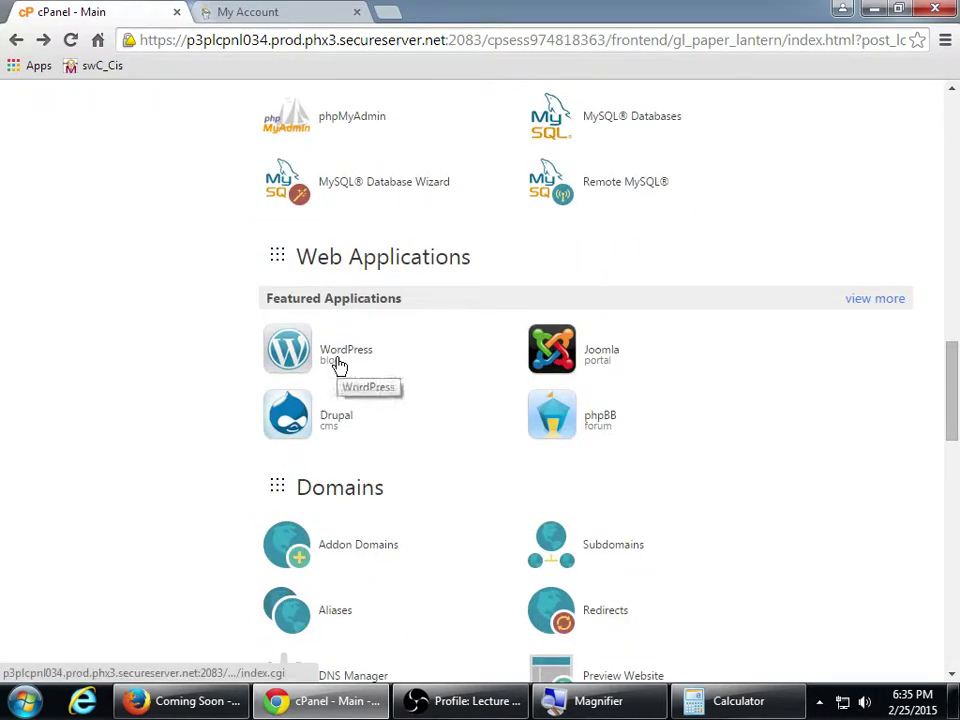
pyautogui.click(338, 366)
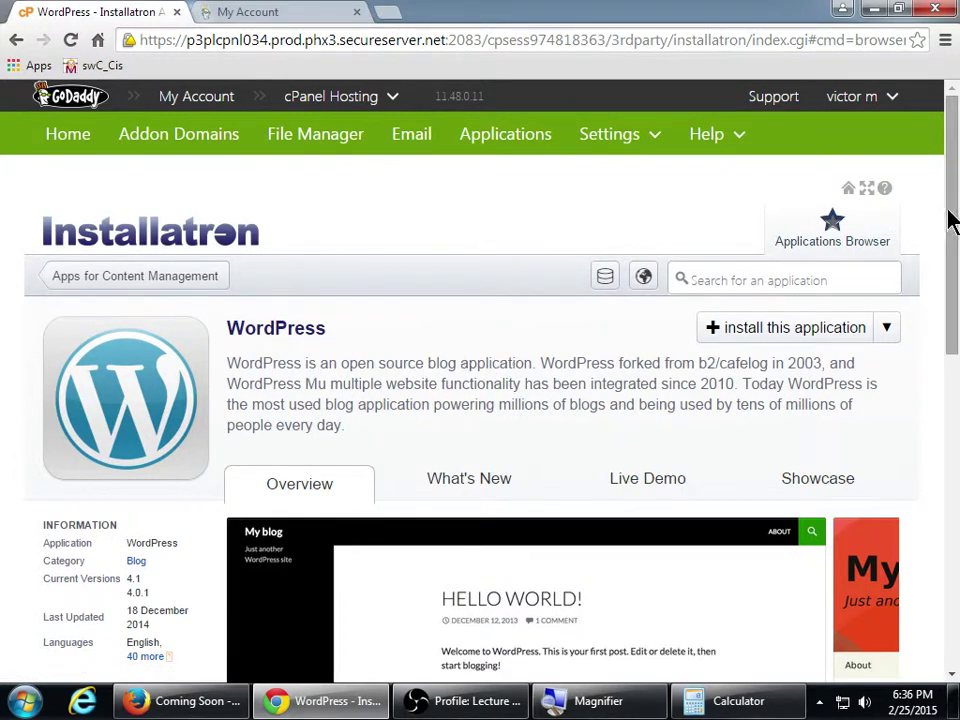
# From the Installatron WordPress overview, choose 'install this application' to start the wizard
pyautogui.moveTo(951, 214); pyautogui.dragTo(955, 282)
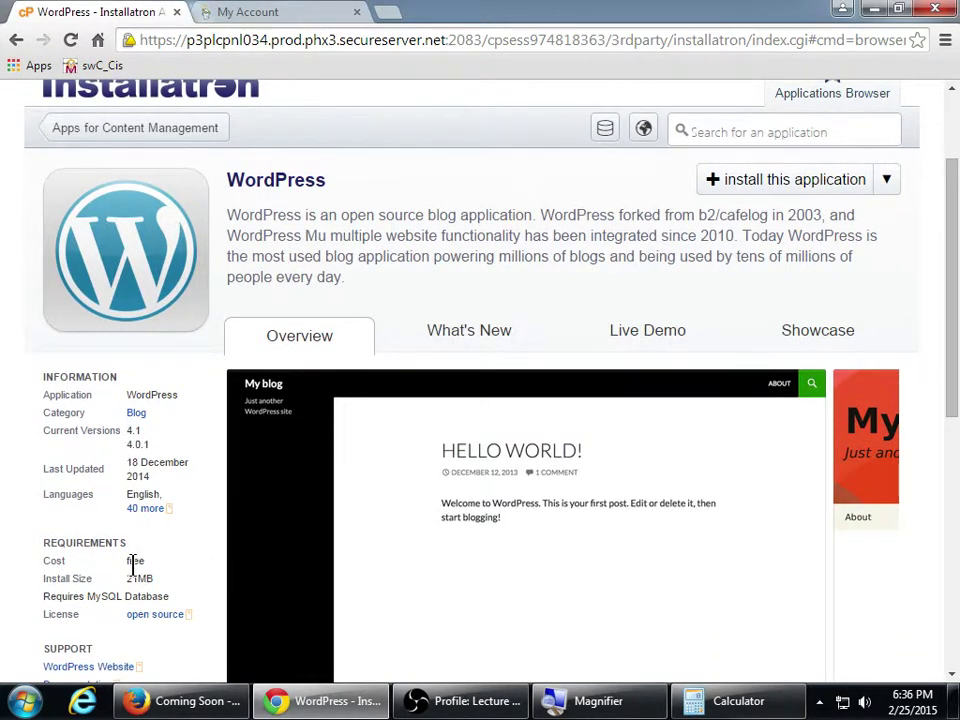
pyautogui.scroll(-1, 133, 565)
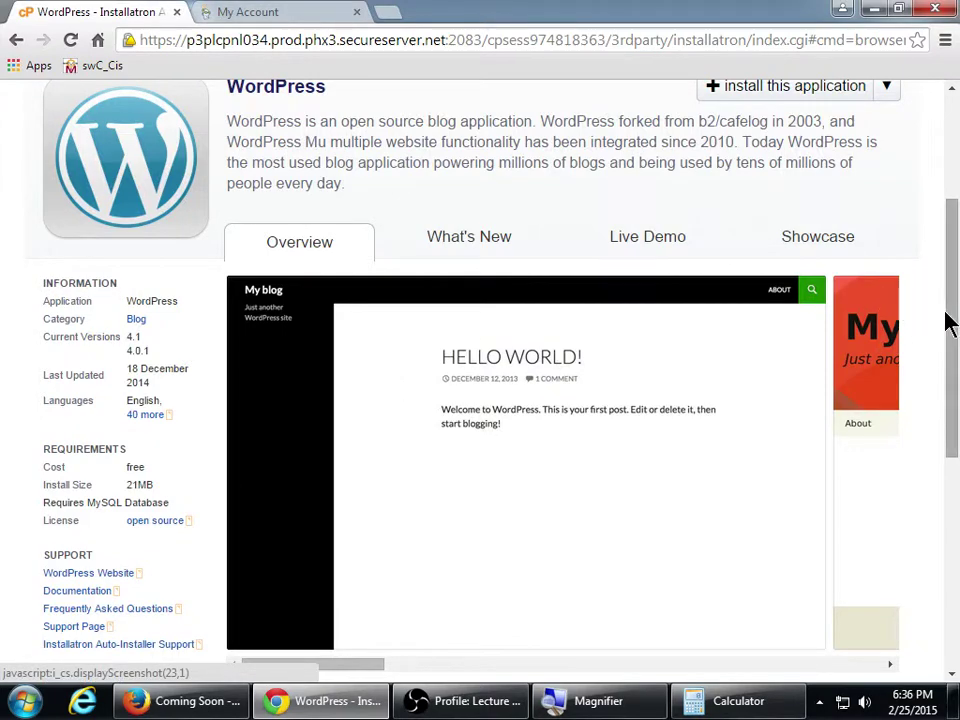
pyautogui.scroll(-4, 950, 322)
pyautogui.scroll(6, 945, 322)
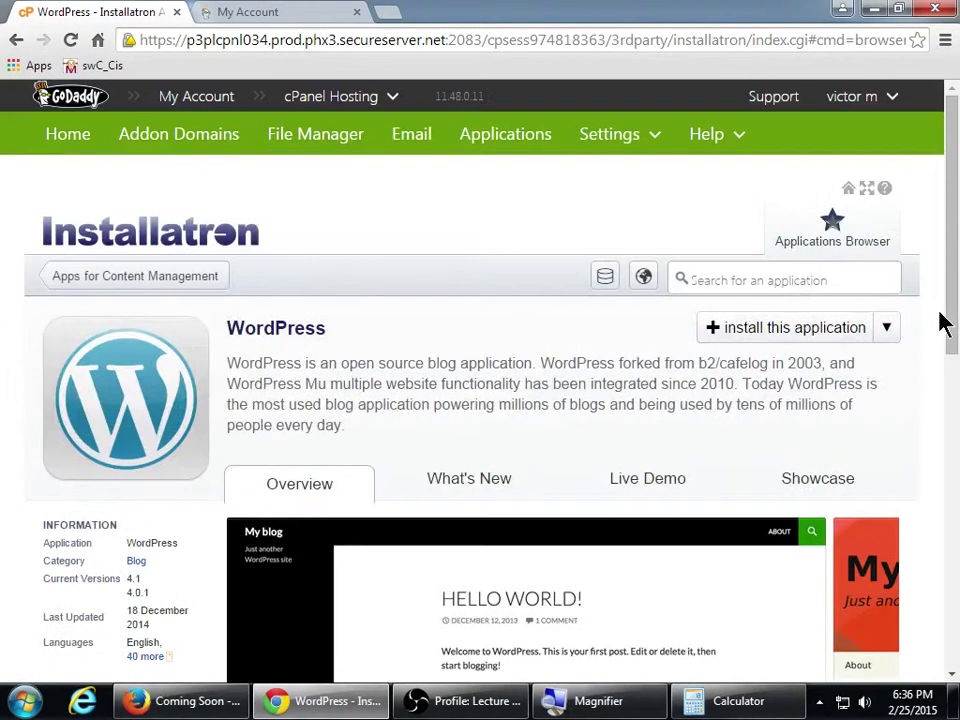
pyautogui.click(887, 327)
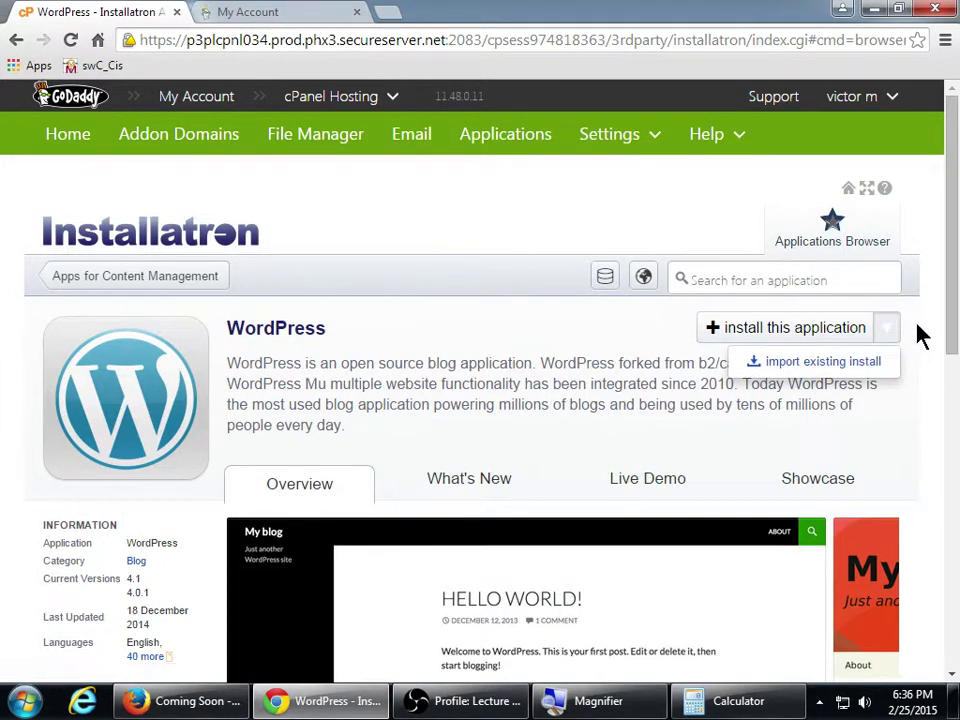
pyautogui.click(921, 336)
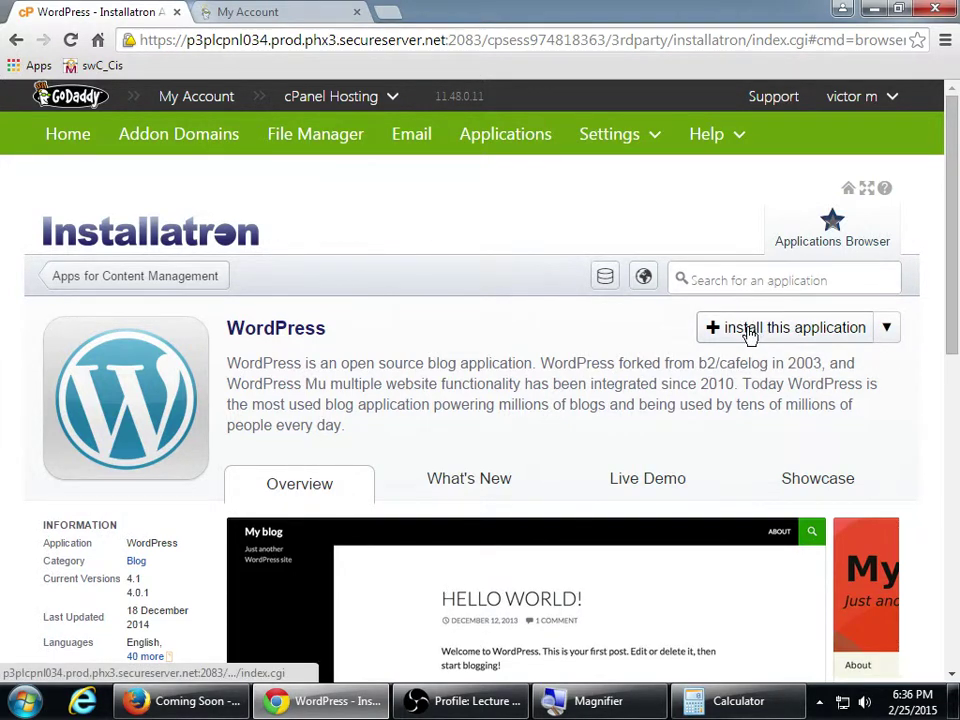
pyautogui.click(750, 330)
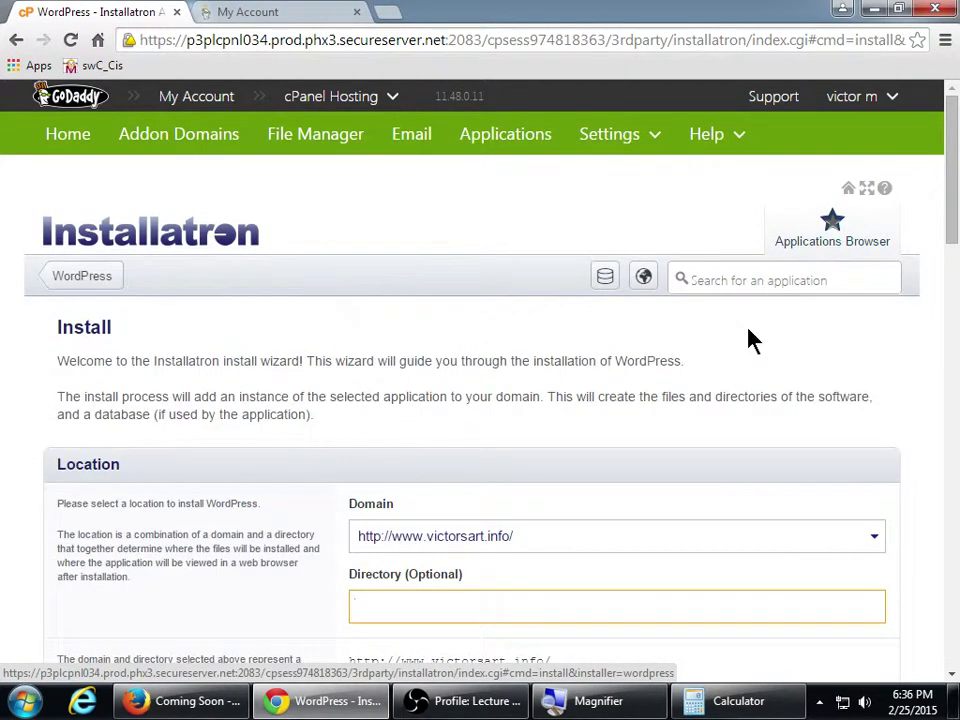
# Enter 'test' as the optional install directory, targeting victorsart.info/test/
pyautogui.scroll(-1, 840, 392)
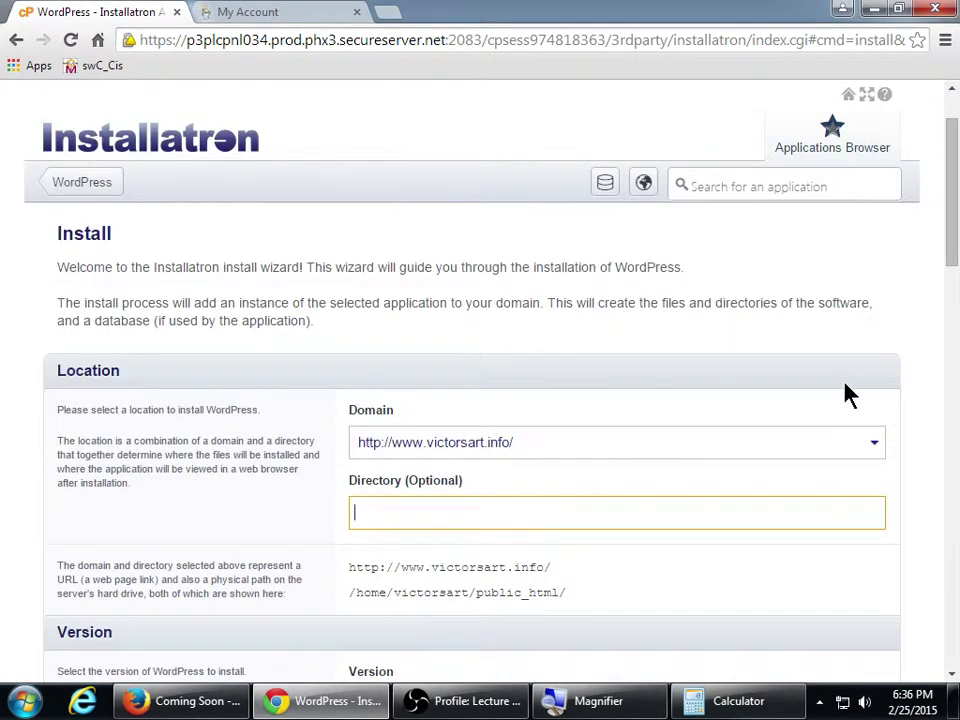
pyautogui.scroll(-1, 848, 390)
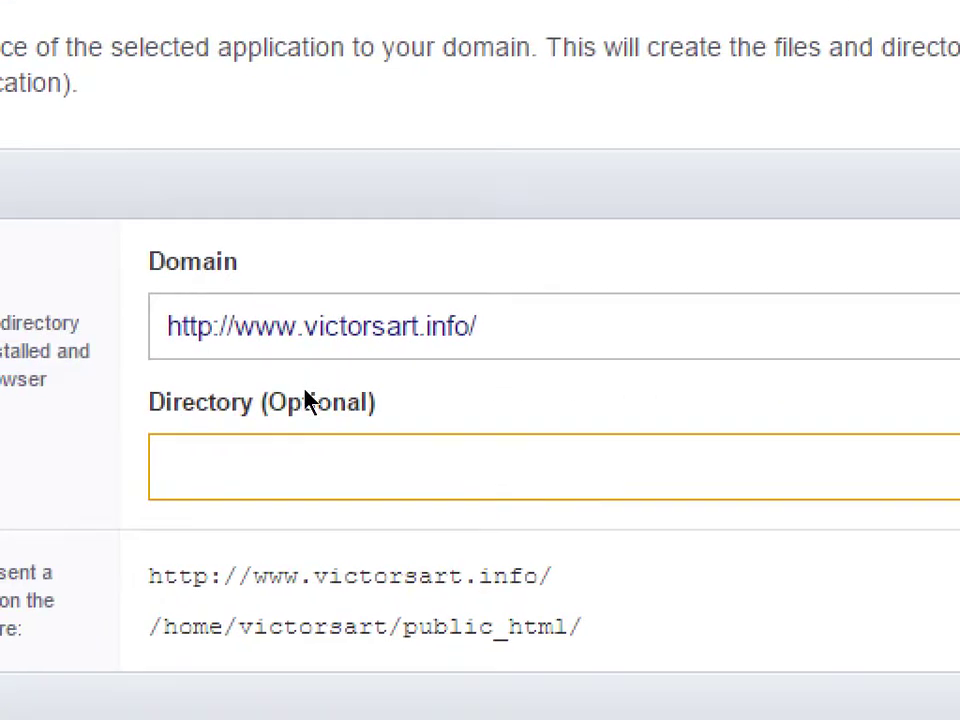
pyautogui.write('test')
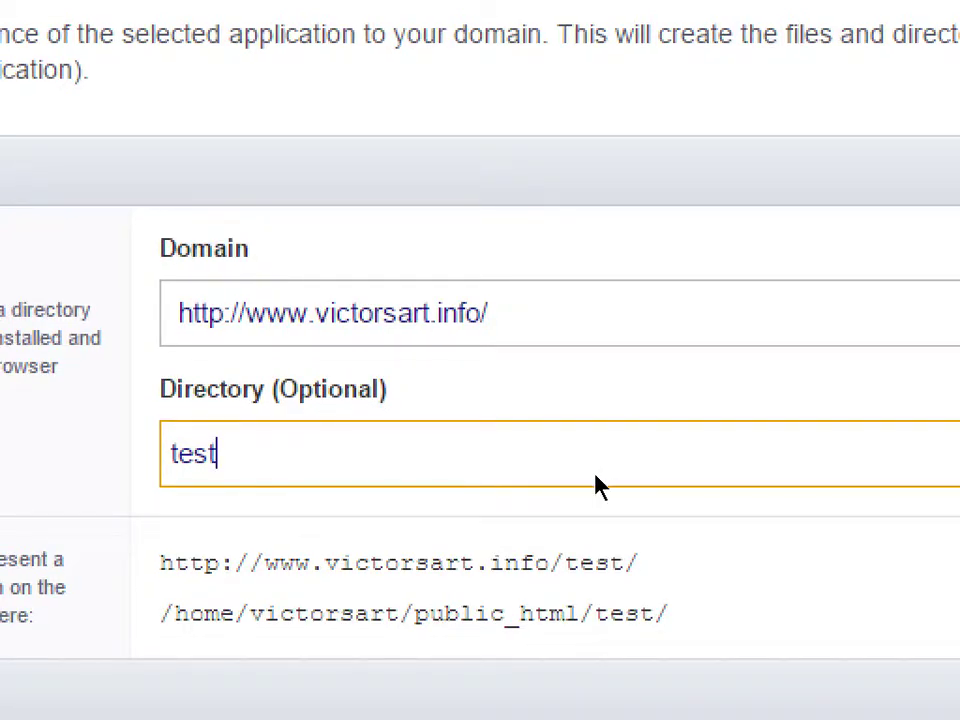
pyautogui.moveTo(640, 563); pyautogui.dragTo(433, 471)
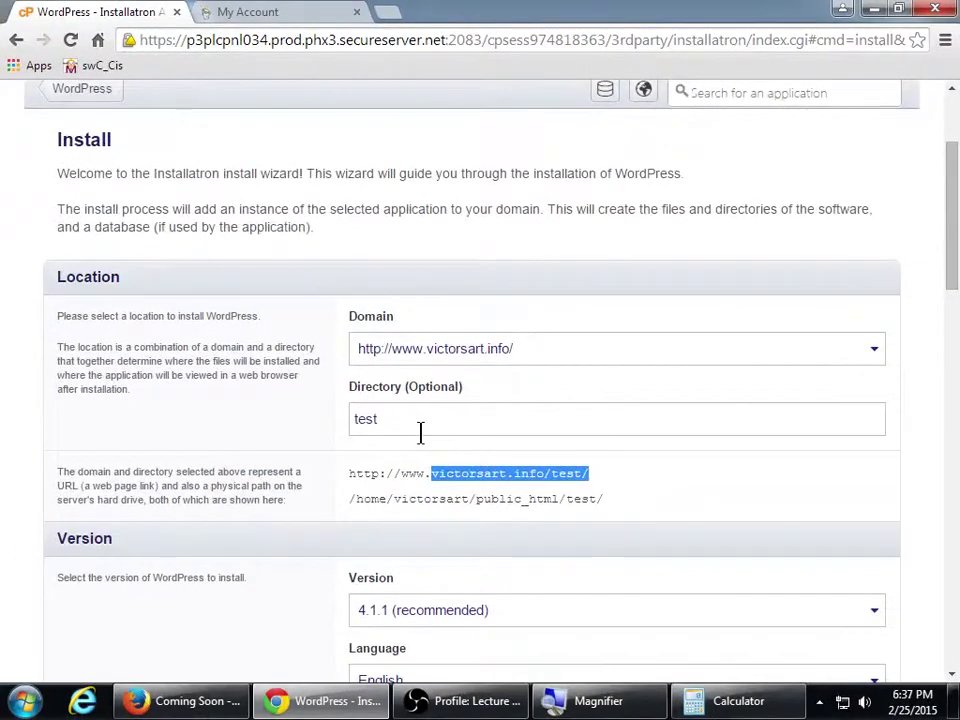
pyautogui.click(307, 470)
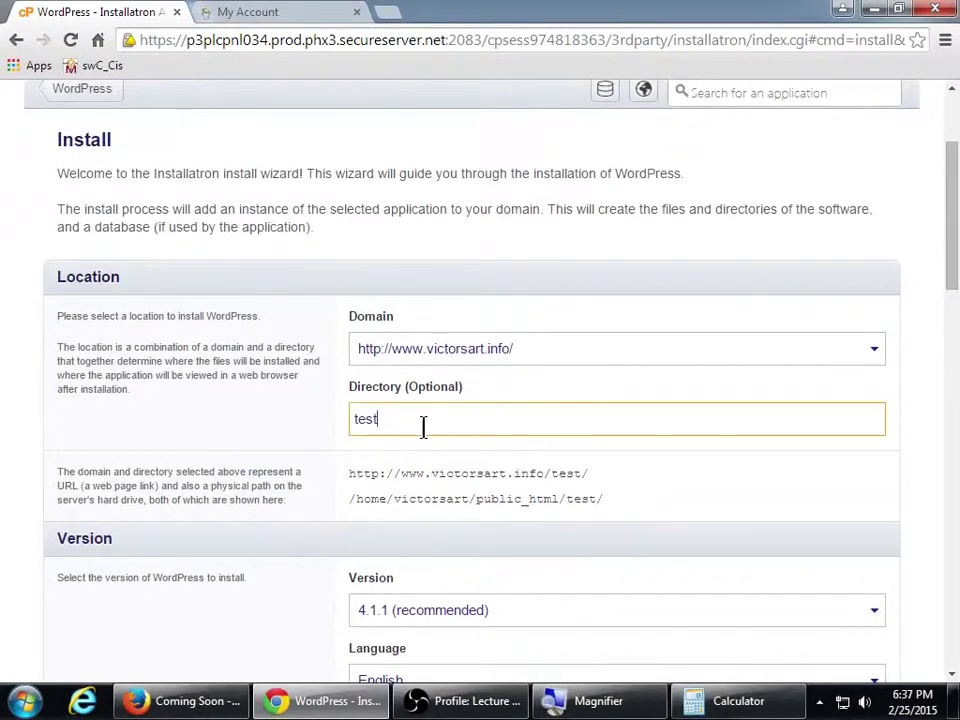
# Clear the 'test' directory and keep WordPress version 4.1.1 (recommended)
pyautogui.press('BackSpace')
pyautogui.press('BackSpace')
pyautogui.press('BackSpace')
pyautogui.press('BackSpace')
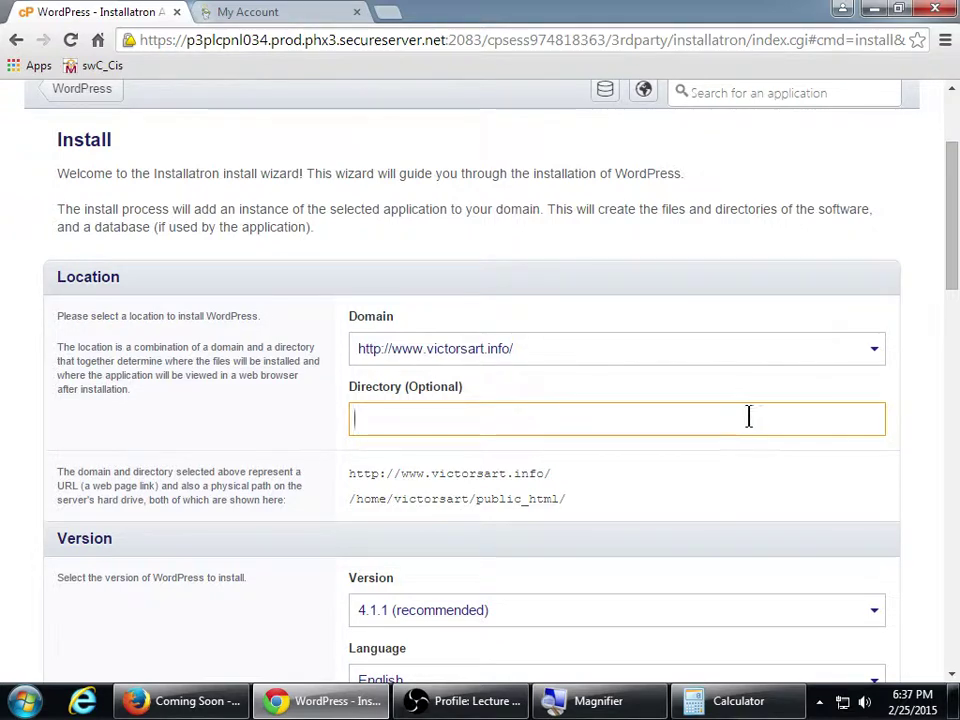
pyautogui.scroll(-3, 770, 455)
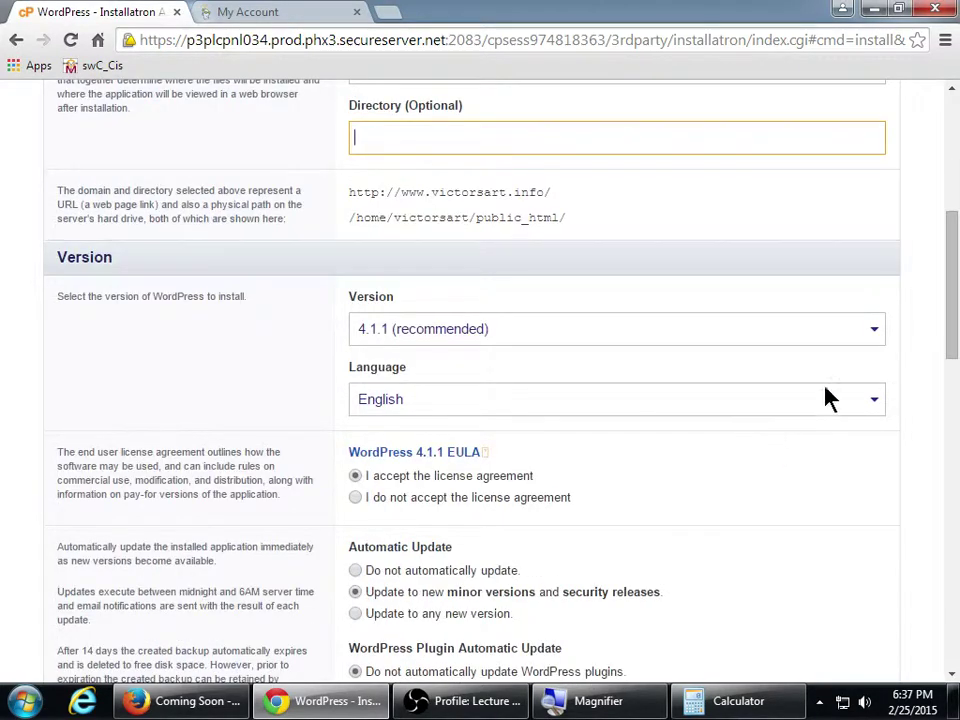
pyautogui.click(864, 338)
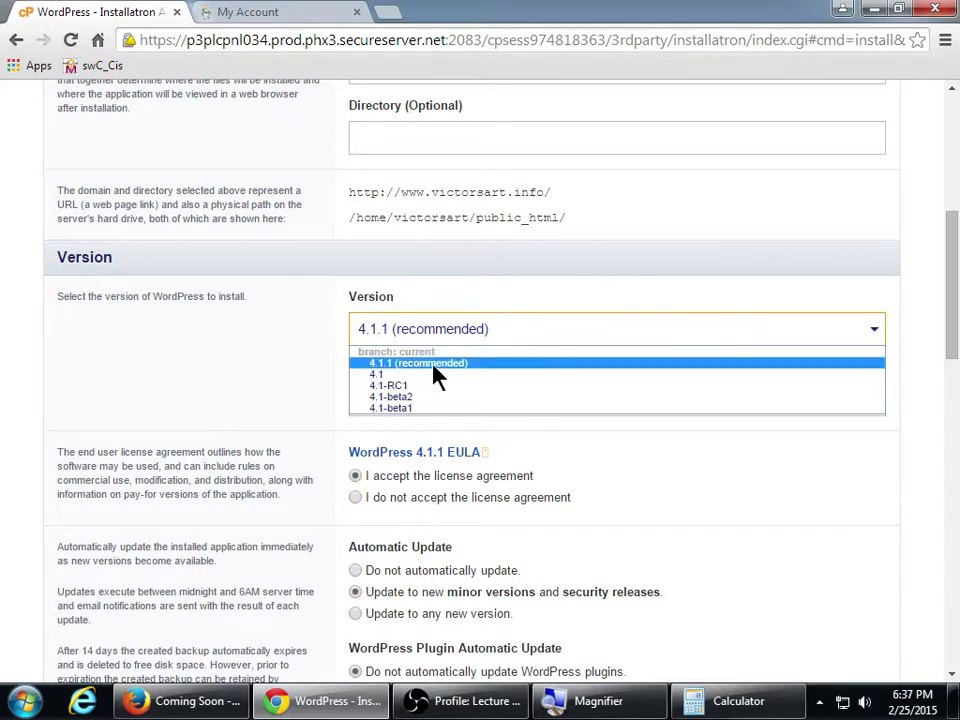
pyautogui.click(283, 372)
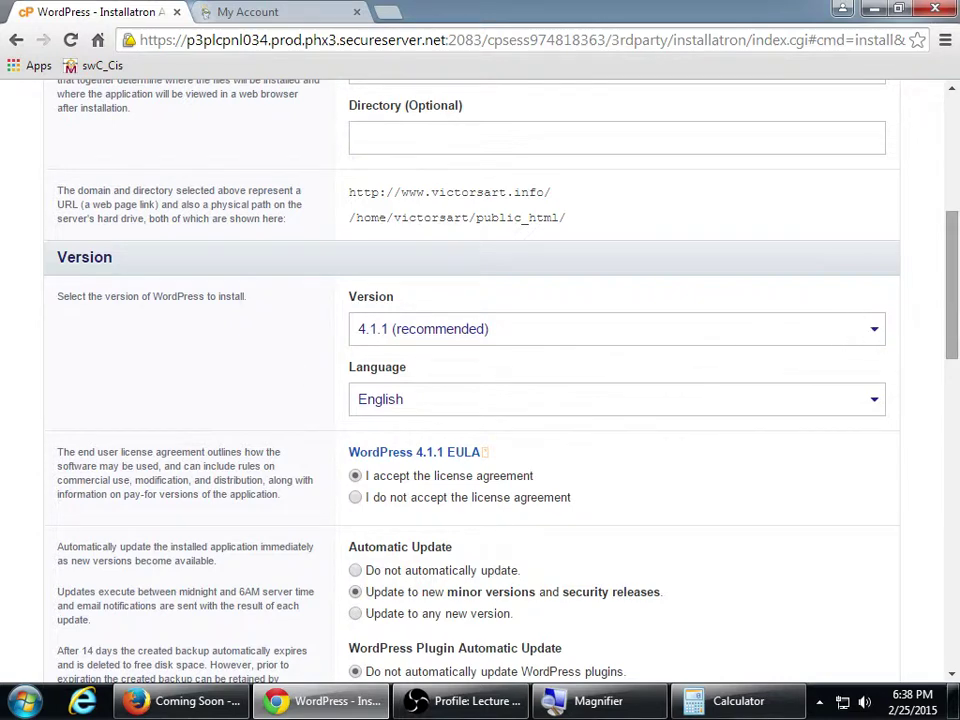
pyautogui.moveTo(955, 320); pyautogui.dragTo(955, 357)
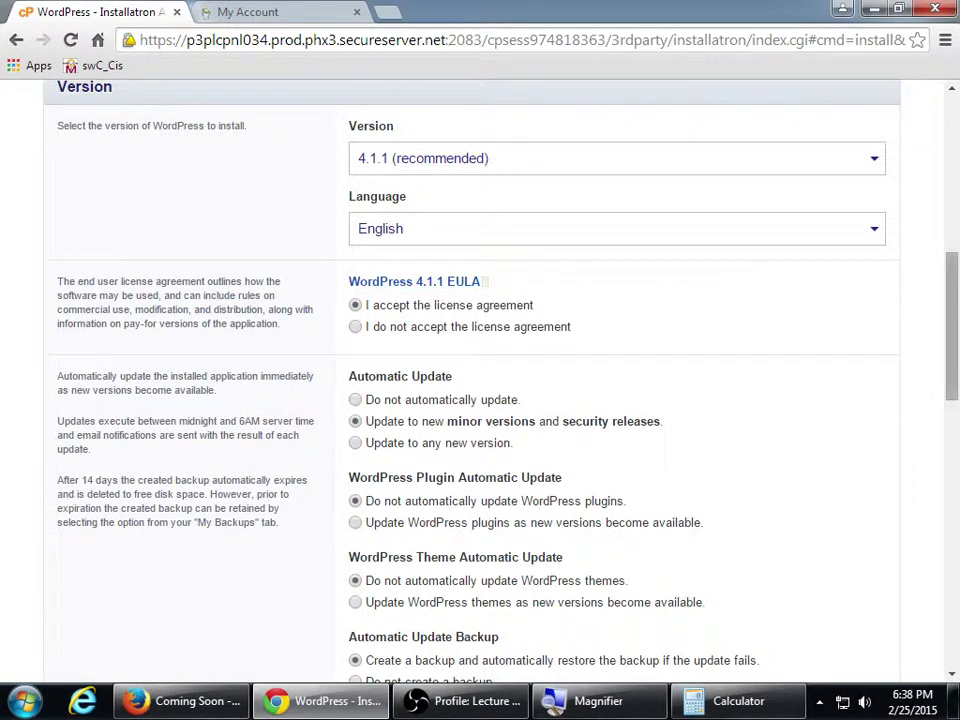
pyautogui.moveTo(953, 293); pyautogui.dragTo(950, 346)
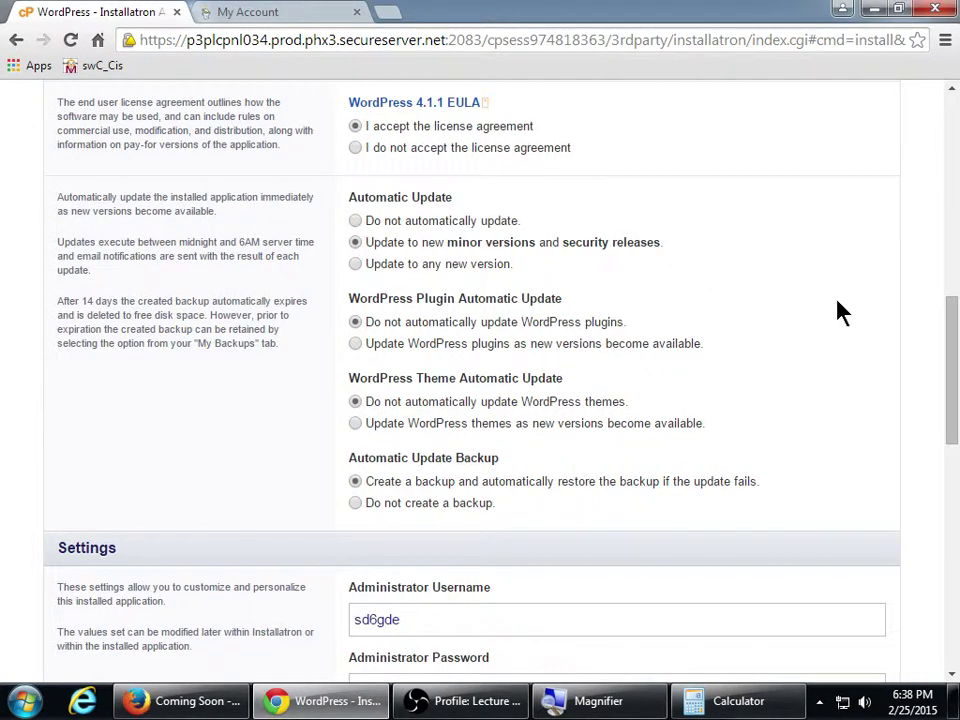
pyautogui.press('super+plus')
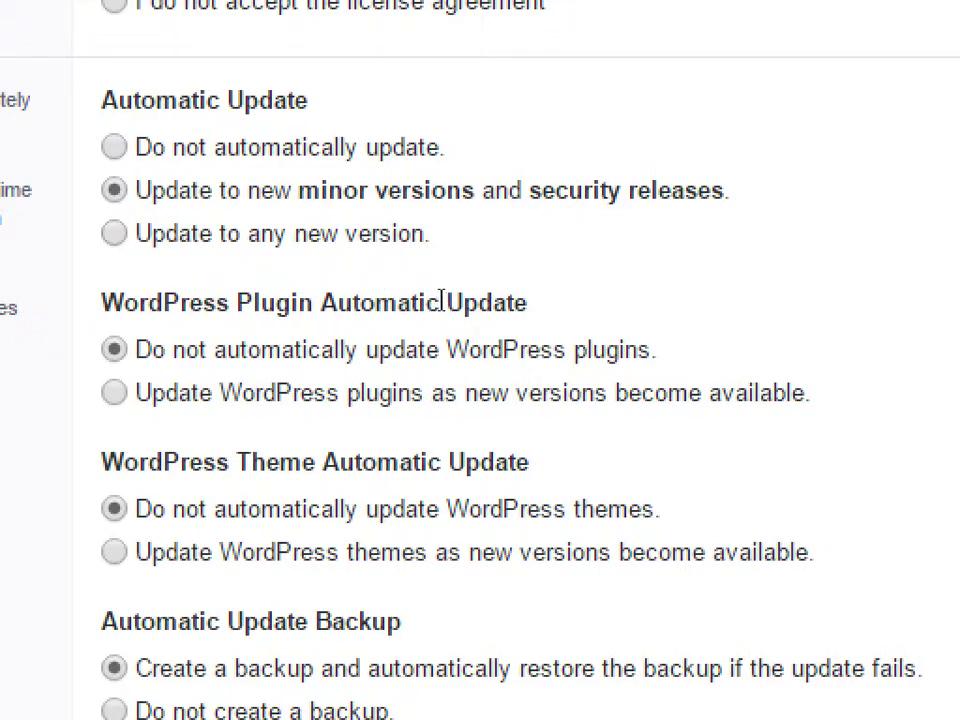
pyautogui.doubleClick(275, 302)
pyautogui.click(443, 302)
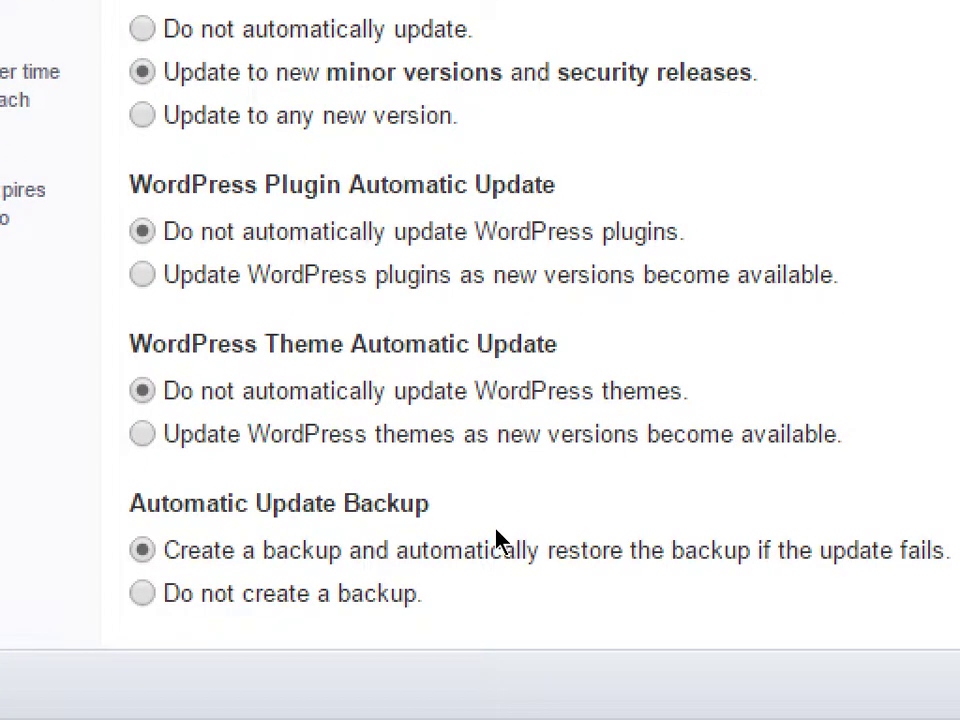
# Set Automatic Update Backup to 'Create a backup and automatically restore the backup if the update fails'
pyautogui.scroll(-2, 497, 538)
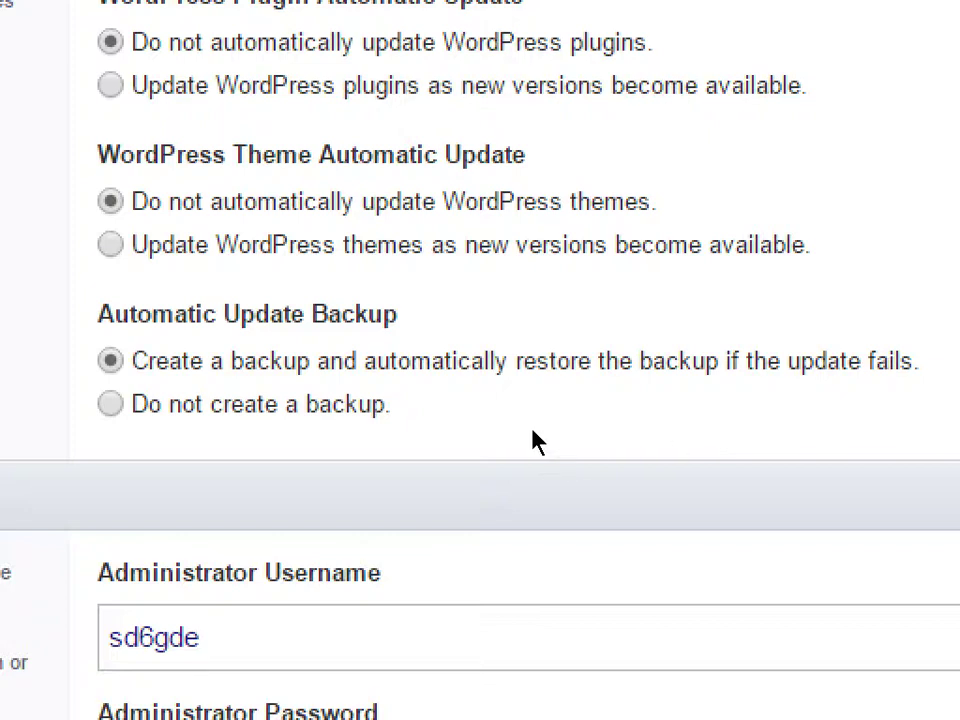
pyautogui.click(403, 402)
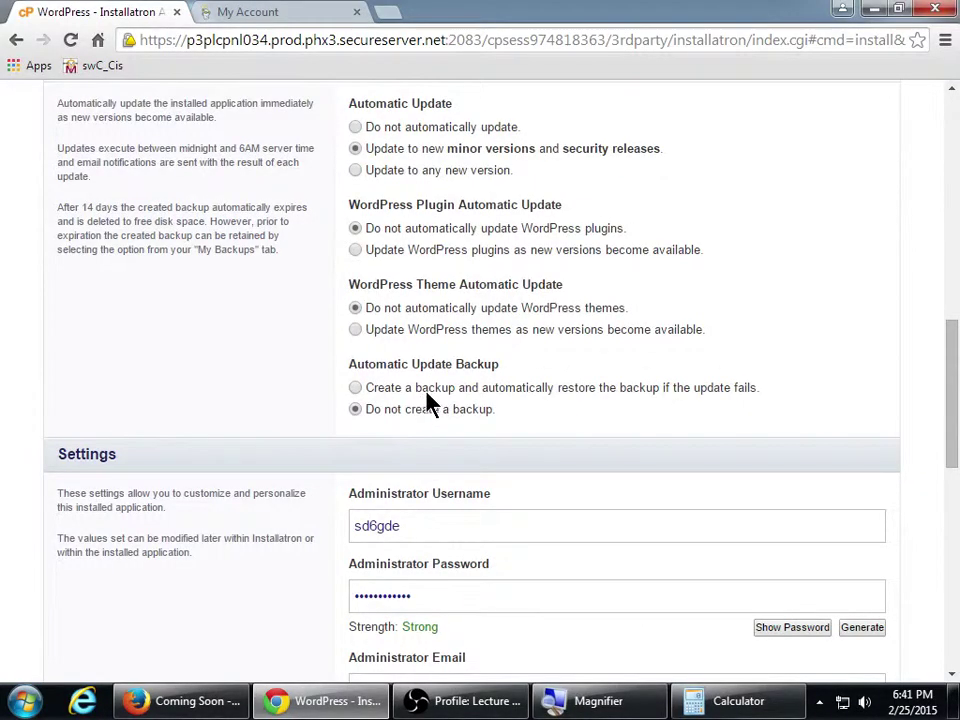
pyautogui.click(426, 392)
pyautogui.moveTo(949, 381); pyautogui.dragTo(950, 444)
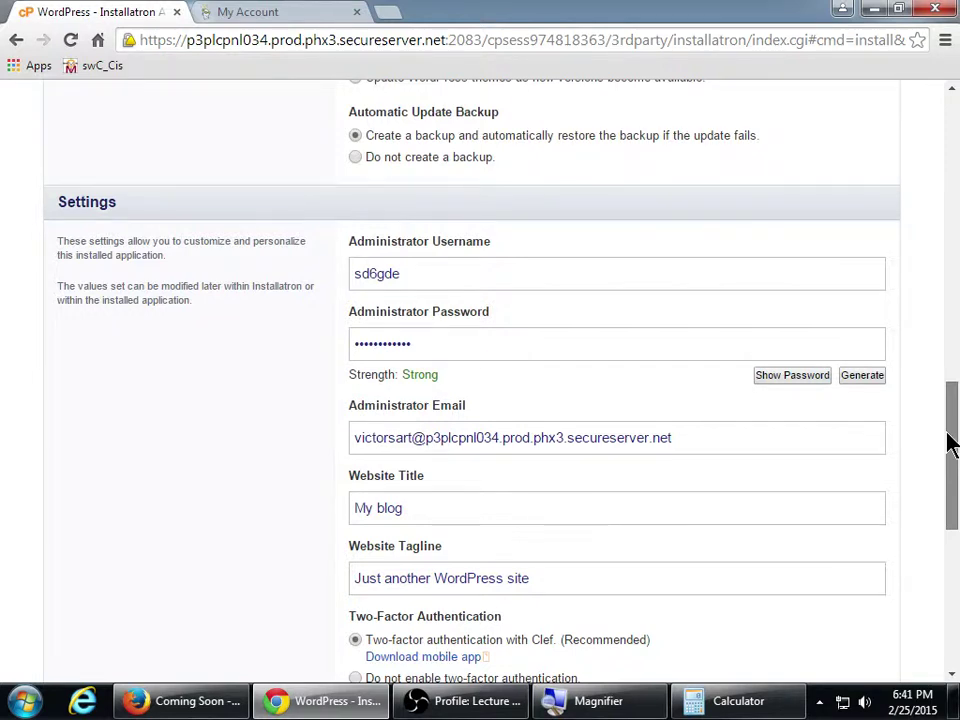
pyautogui.moveTo(950, 443); pyautogui.dragTo(950, 467)
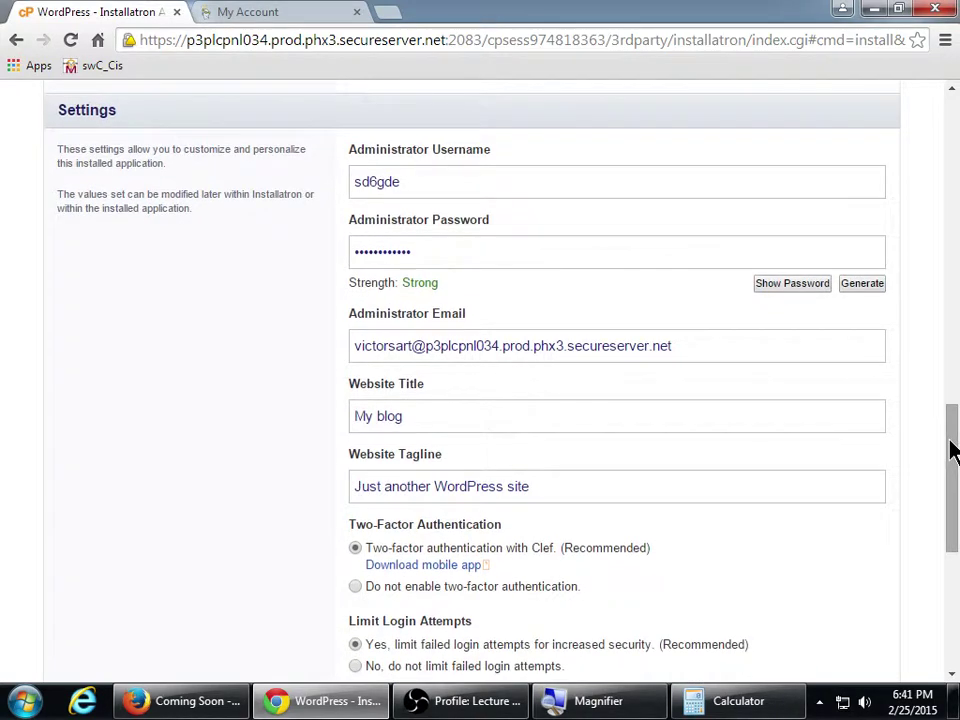
pyautogui.moveTo(952, 450); pyautogui.dragTo(955, 510)
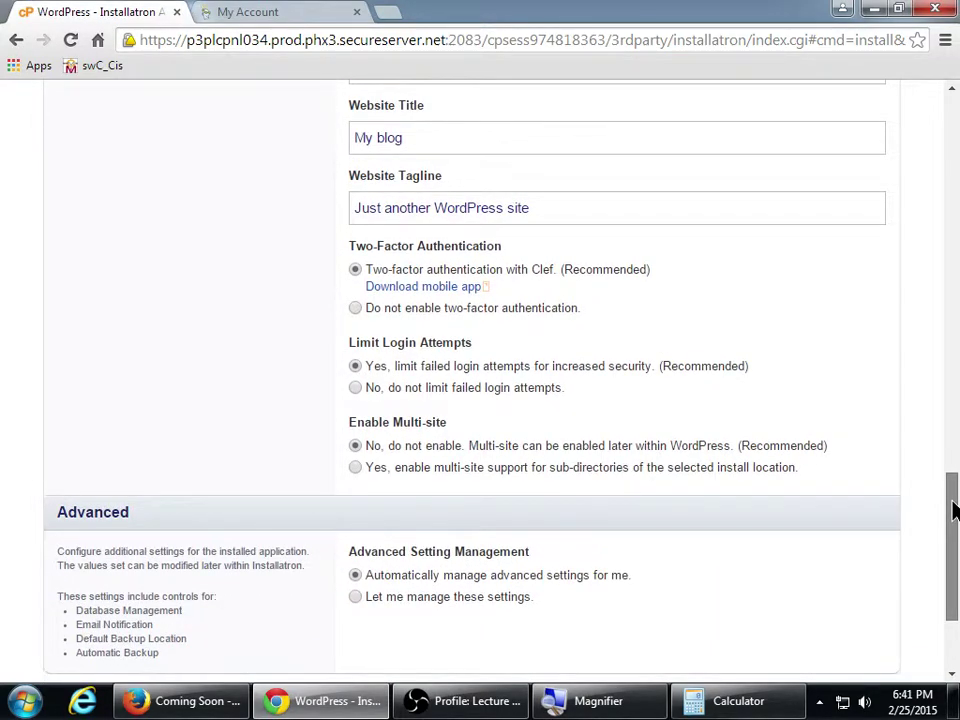
pyautogui.moveTo(953, 510); pyautogui.dragTo(953, 440)
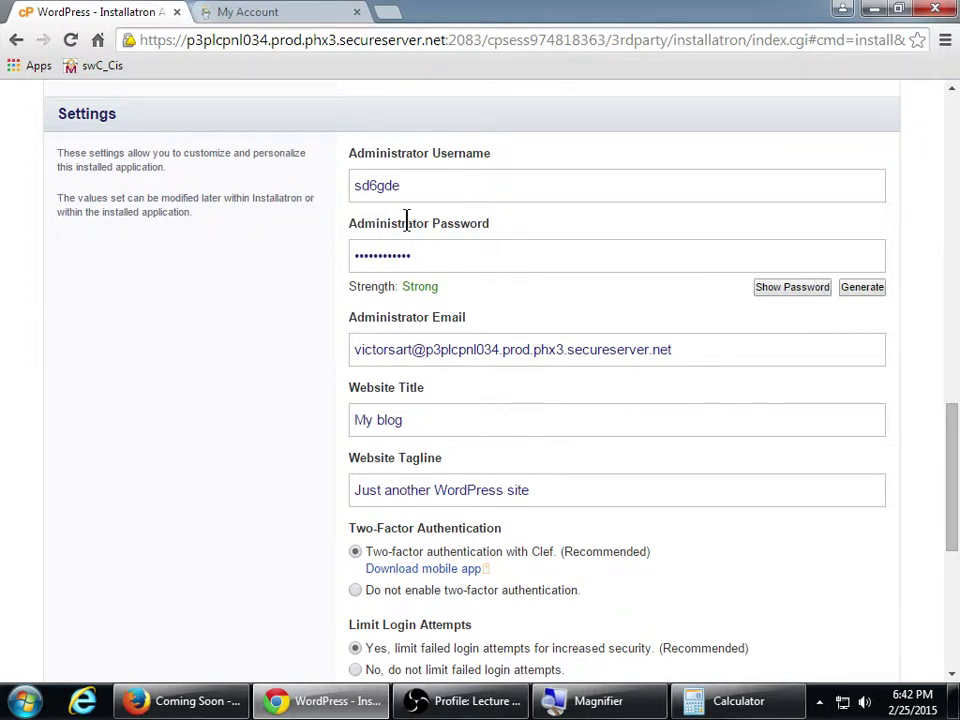
# Replace the default administrator username with a new one
pyautogui.doubleClick(369, 186)
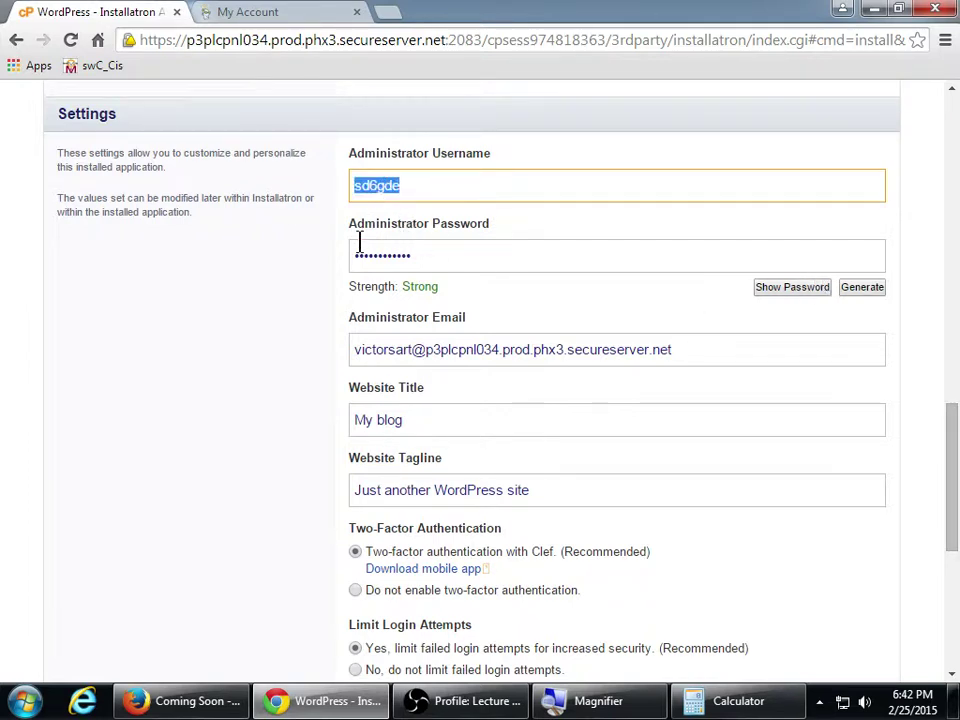
pyautogui.write('admin')
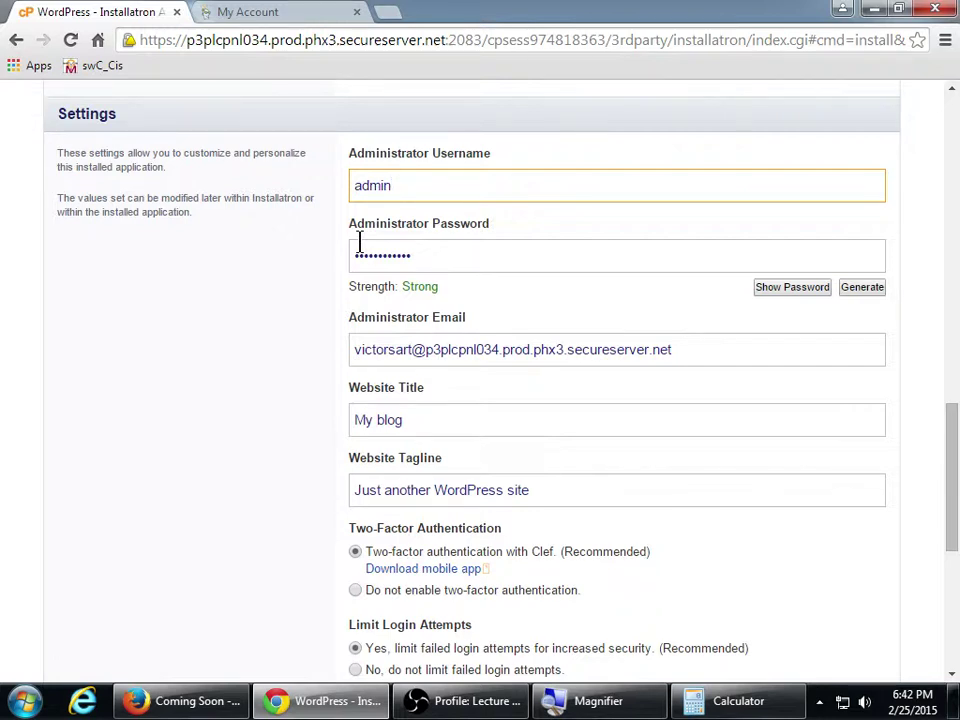
pyautogui.press('BackSpace')
pyautogui.press('BackSpace')
pyautogui.press('BackSpace')
pyautogui.press('BackSpace')
pyautogui.press('BackSpace')
pyautogui.write('victorc')
pyautogui.press('Tab')
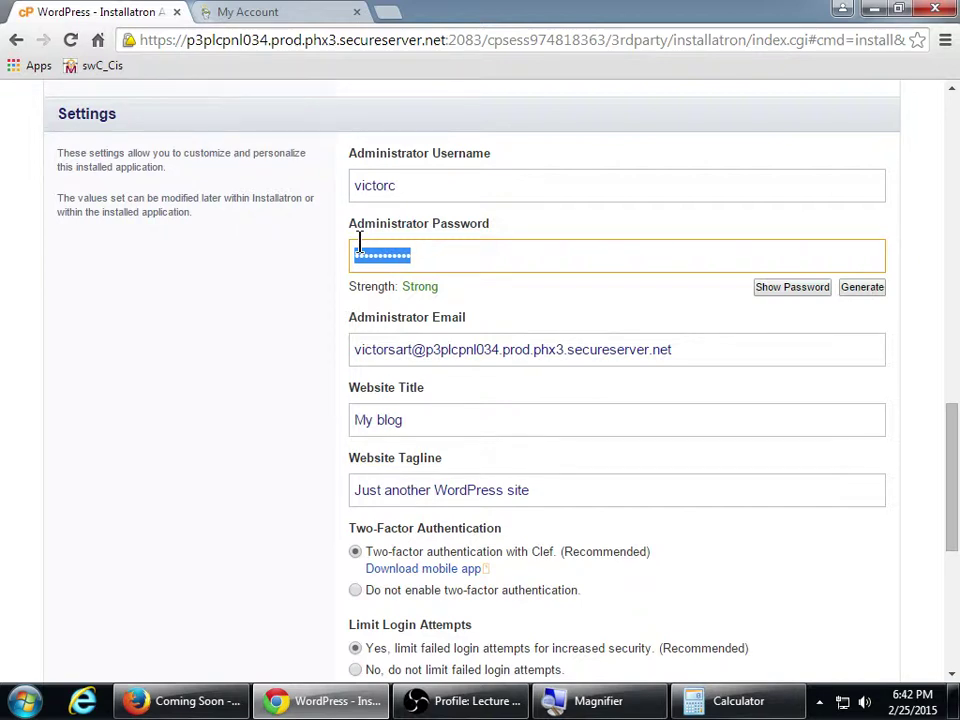
# Enter a new strong administrator password and a different administrator e-mail address
pyautogui.write('*****')
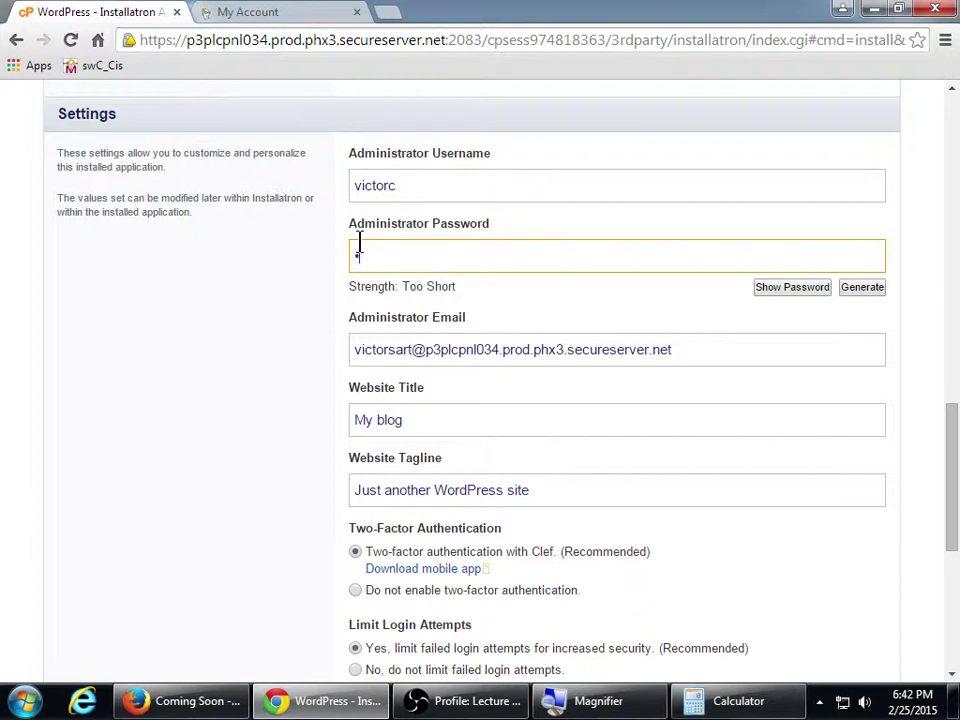
pyautogui.write('*********')
pyautogui.press('Tab')
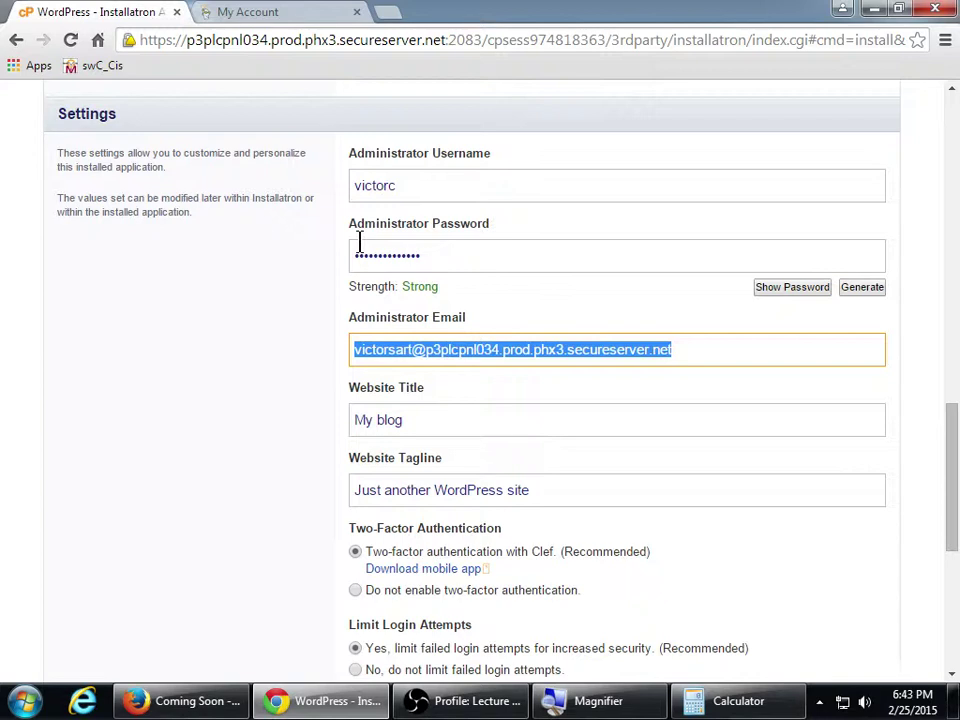
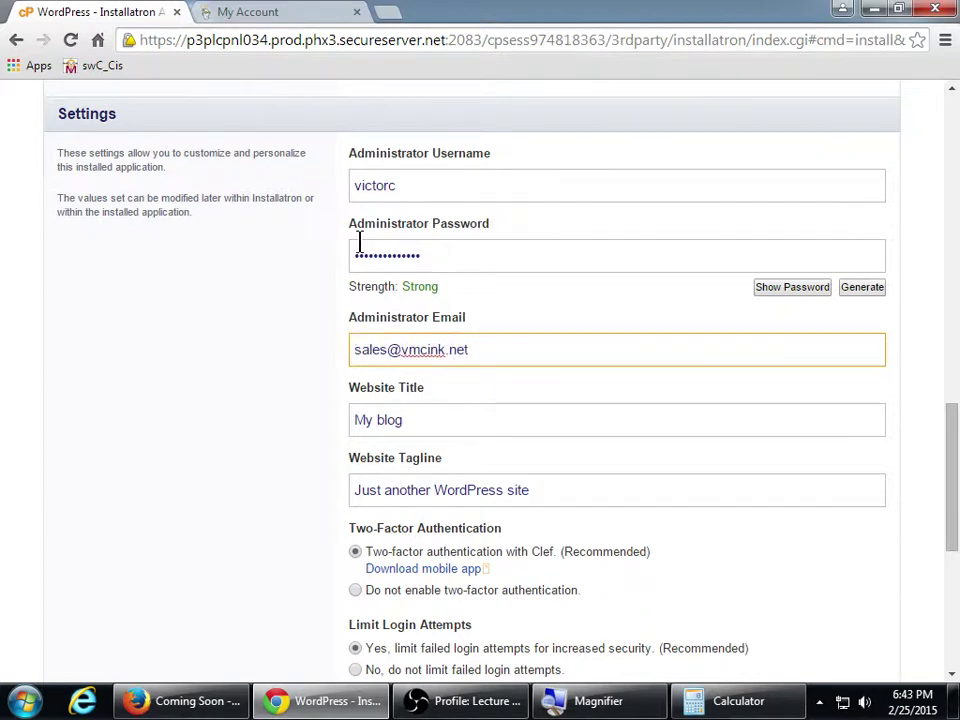
pyautogui.press('Tab')
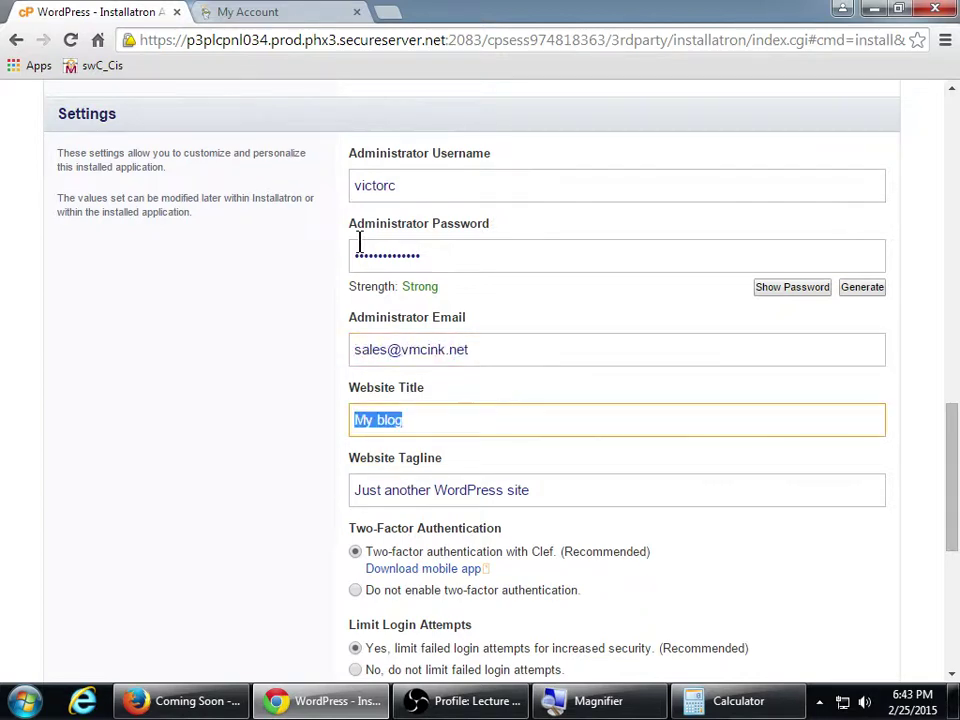
# Enter Victor's Art as website title and The Place to Buy Victor's Art as tagline
pyautogui.moveTo(949, 420); pyautogui.dragTo(954, 490)
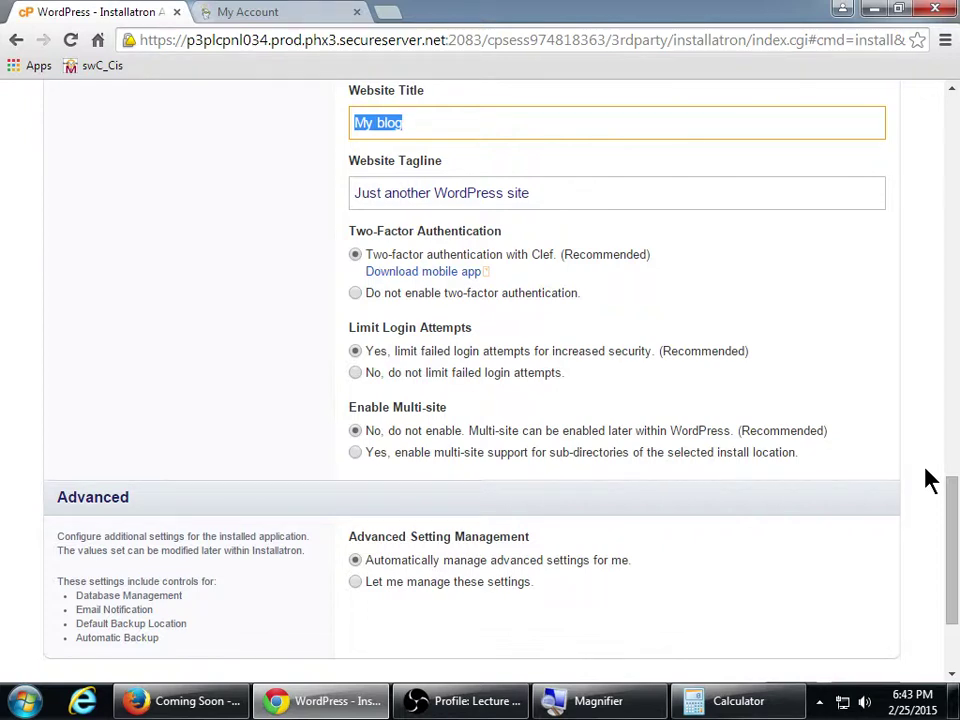
pyautogui.write("Victor's Art")
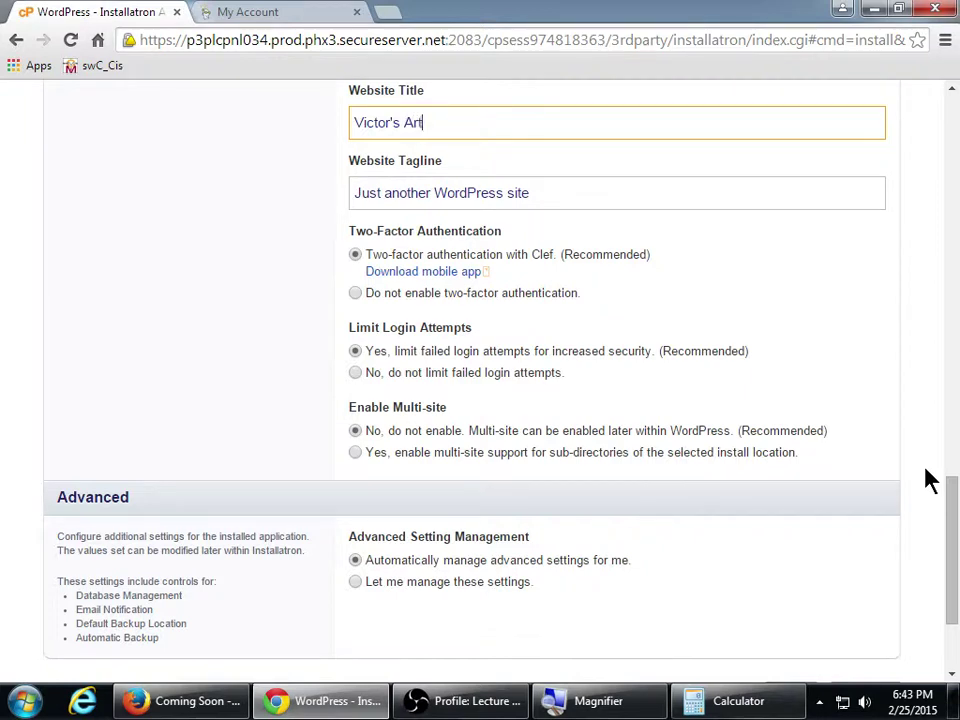
pyautogui.press('Tab')
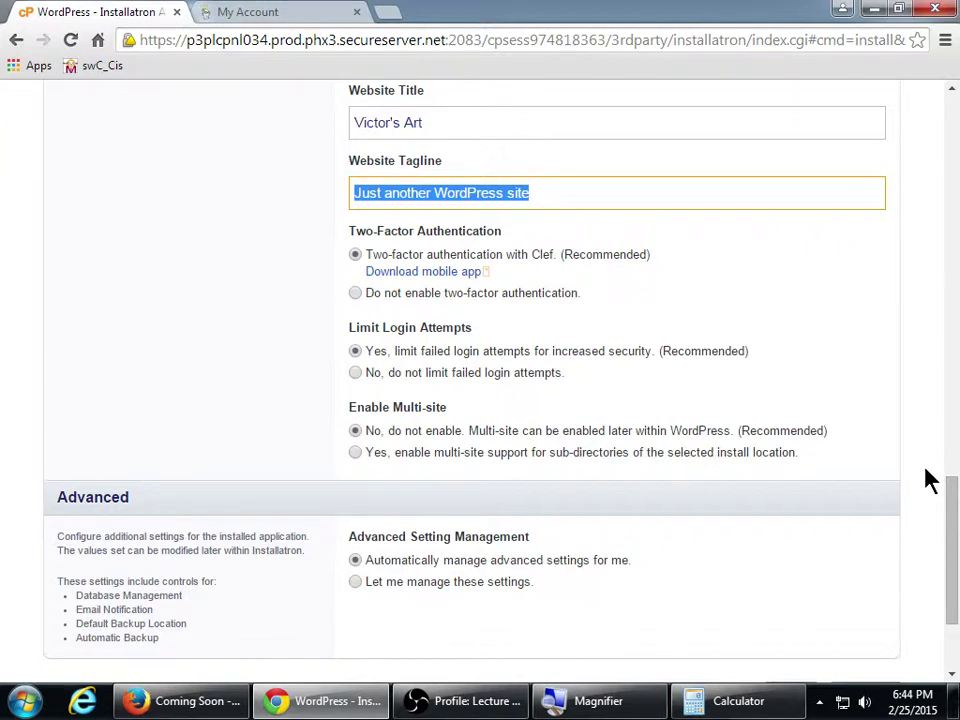
pyautogui.write('The Place to Bu')
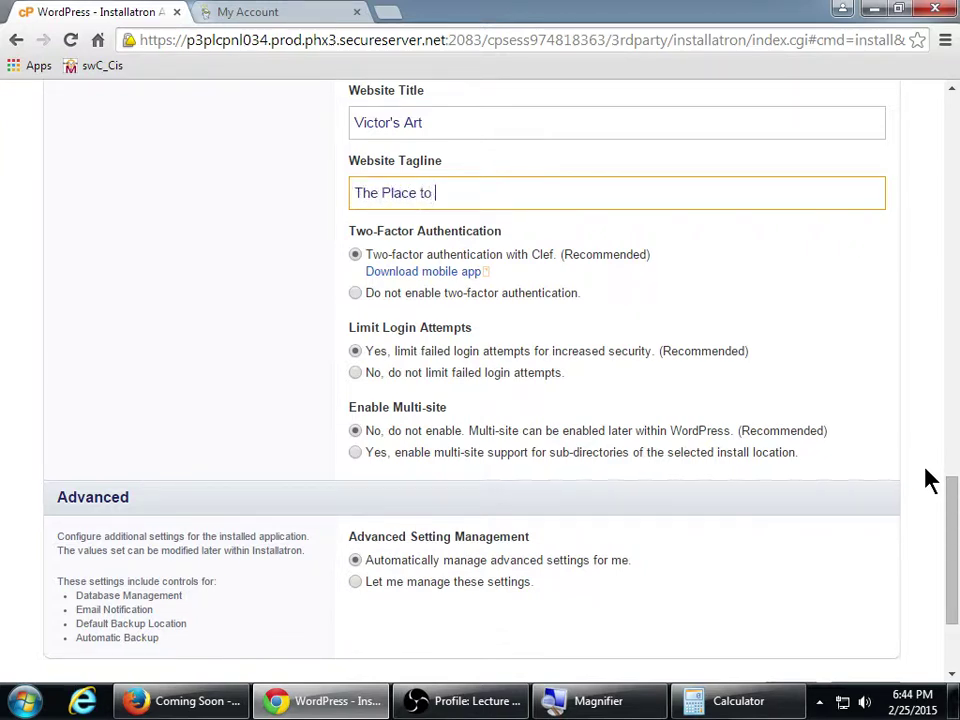
pyautogui.write("y Victor's Art")
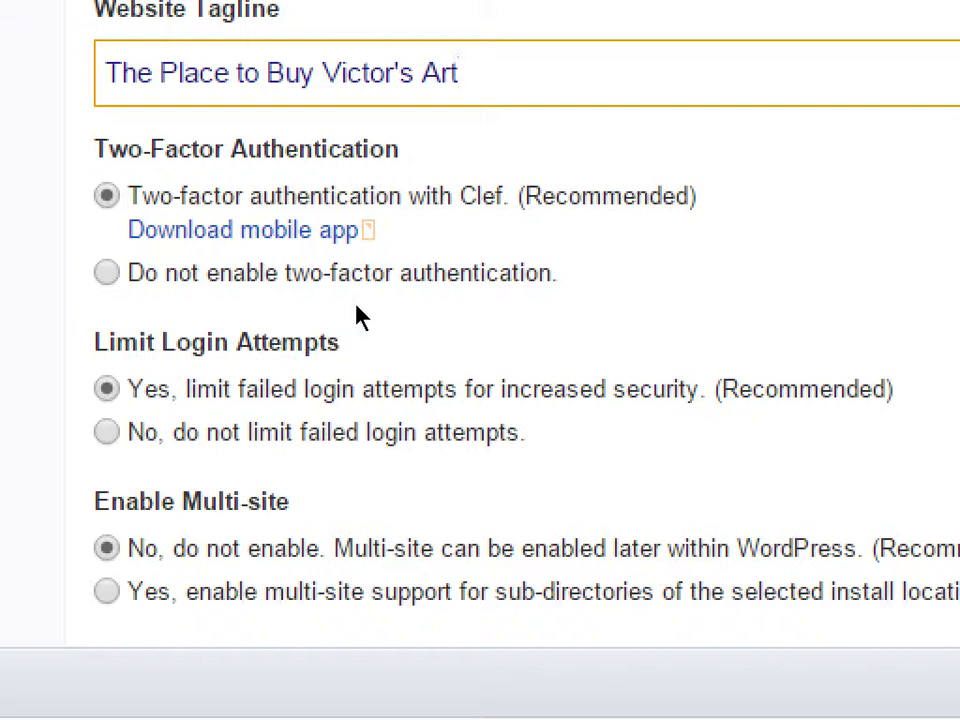
# Choose 'Do not enable two-factor authentication' for the WordPress site
pyautogui.click(359, 296)
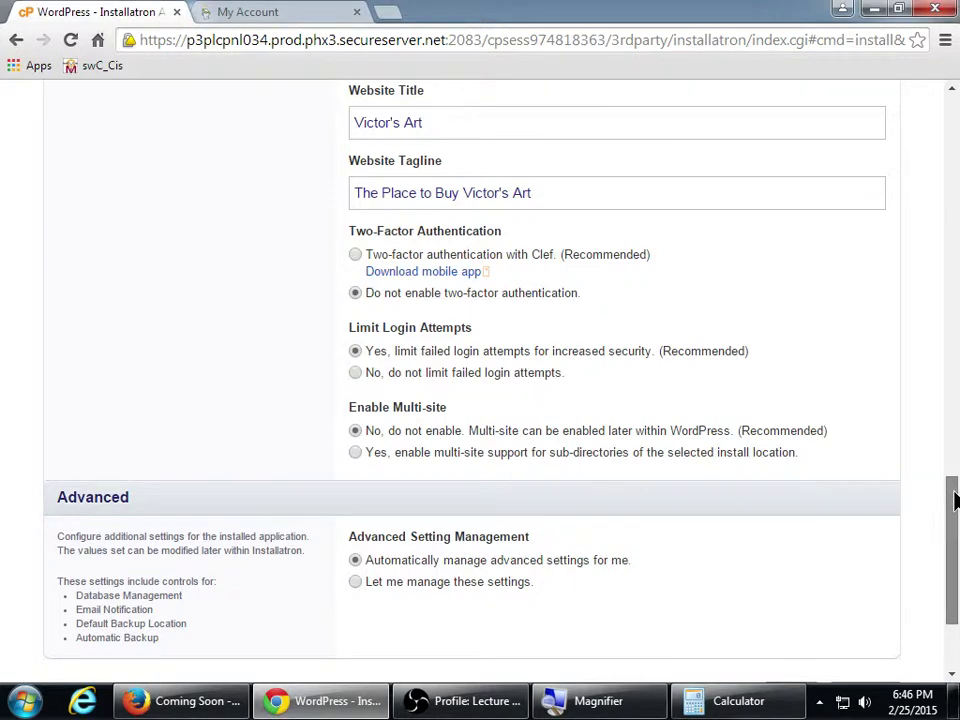
# Launch the WordPress install for Victor's Art on victorsart.info with the chosen settings
pyautogui.moveTo(953, 502); pyautogui.dragTo(953, 548)
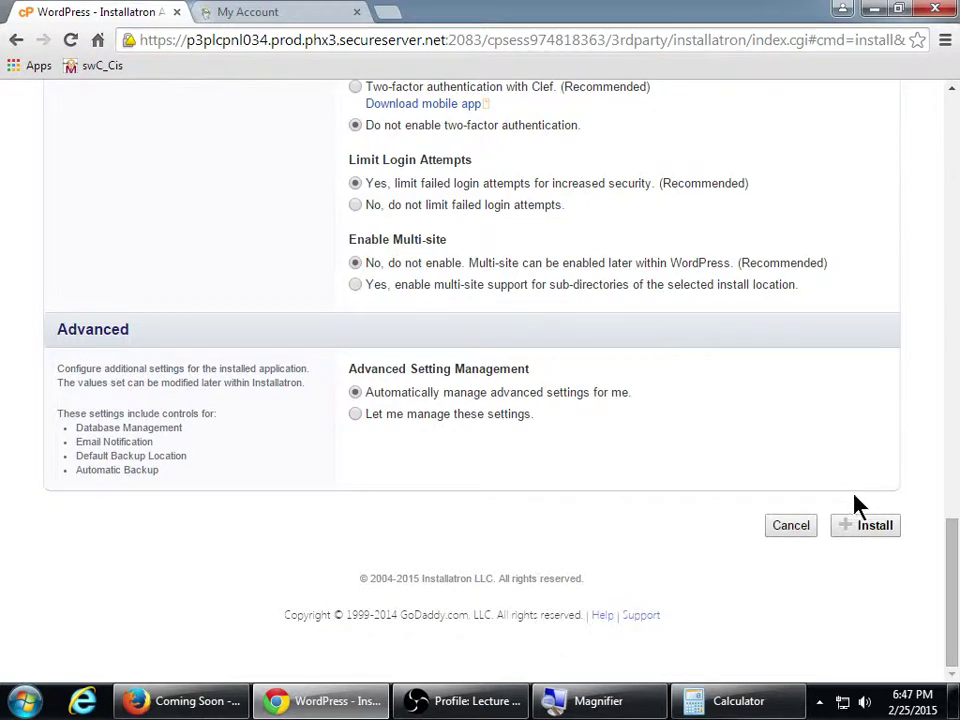
pyautogui.click(853, 530)
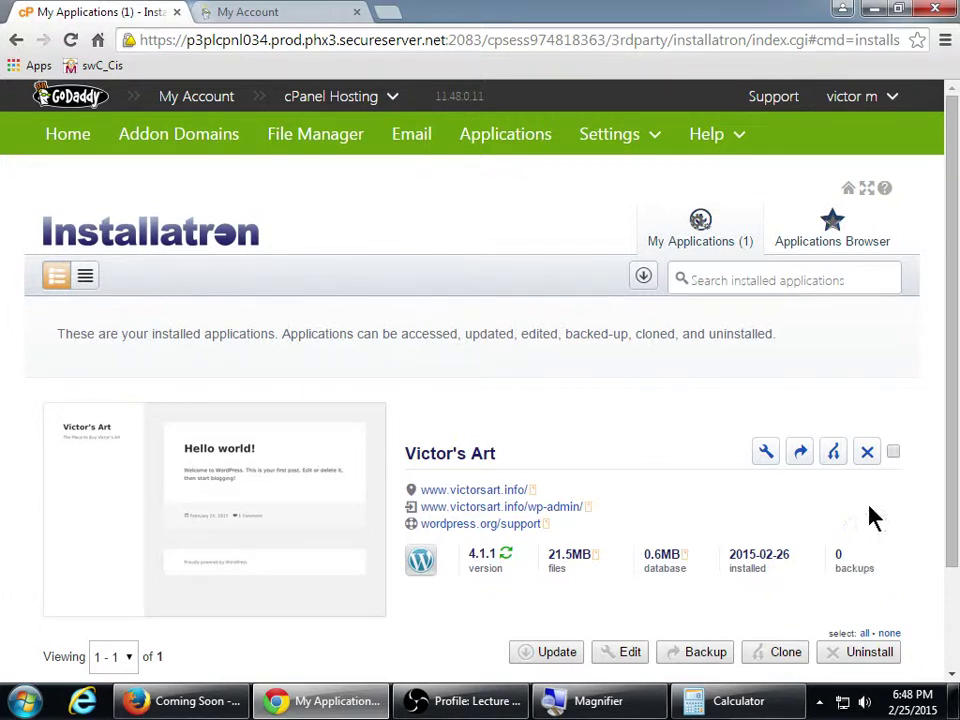
pyautogui.scroll(-3, 949, 381)
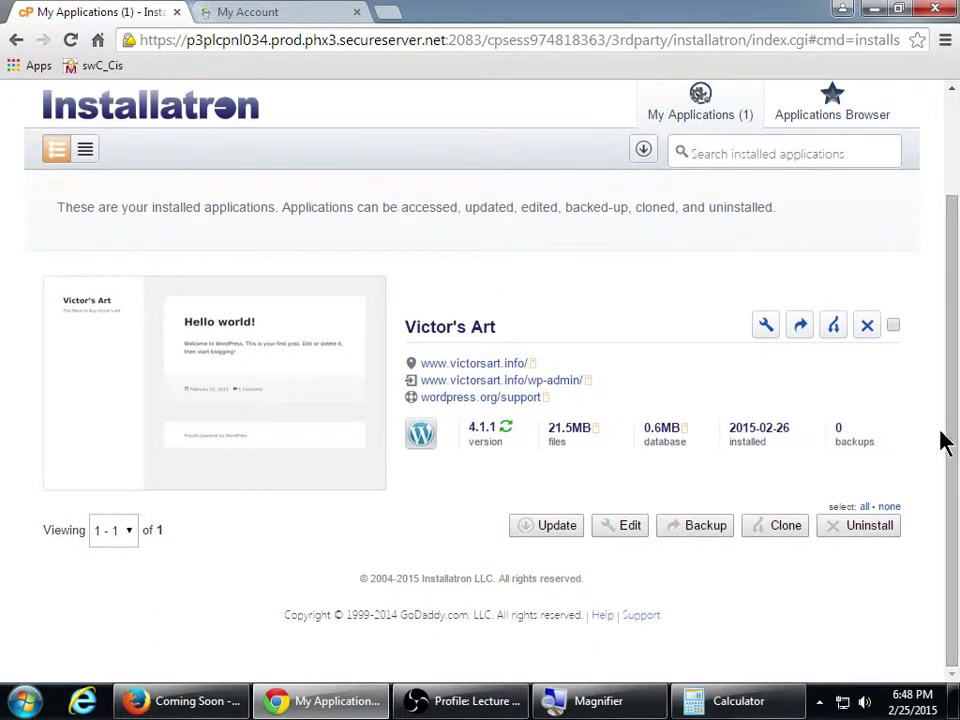
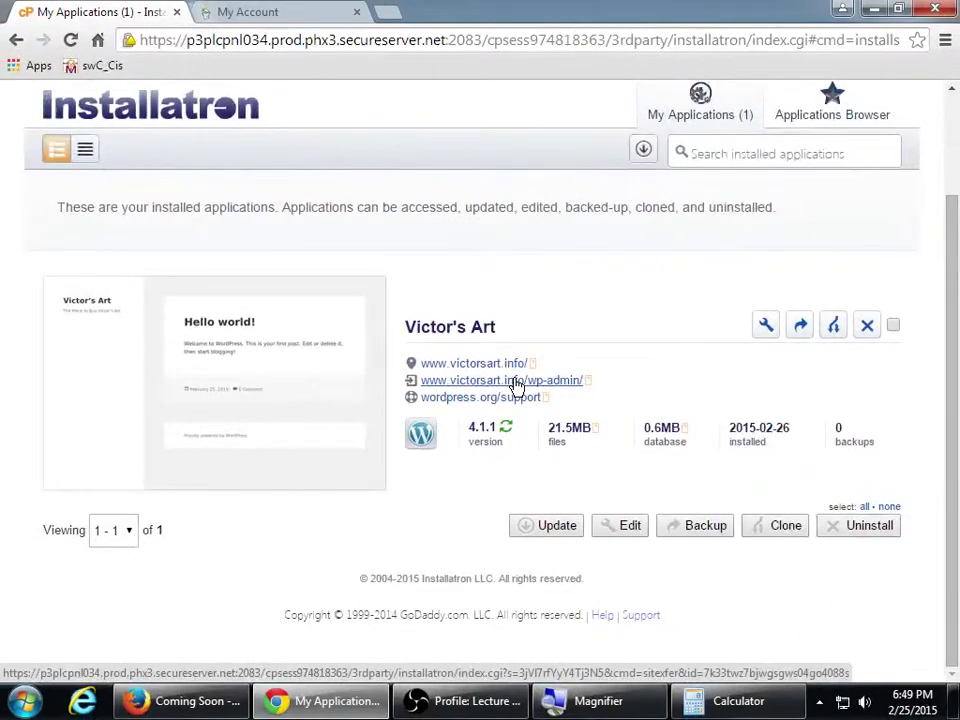
pyautogui.click(515, 380)
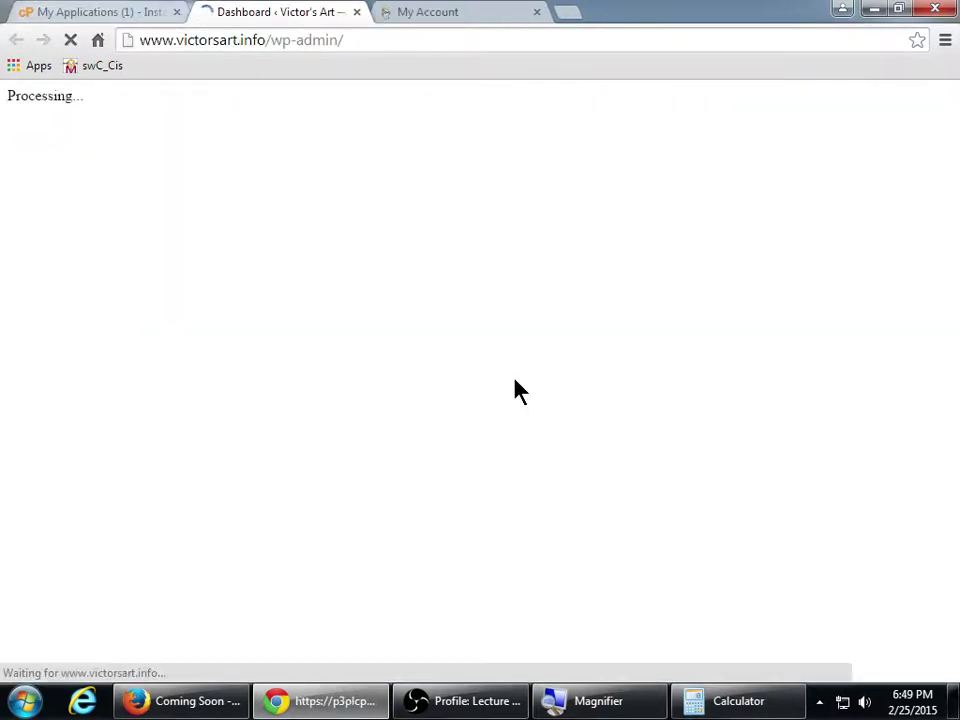
pyautogui.click(71, 11)
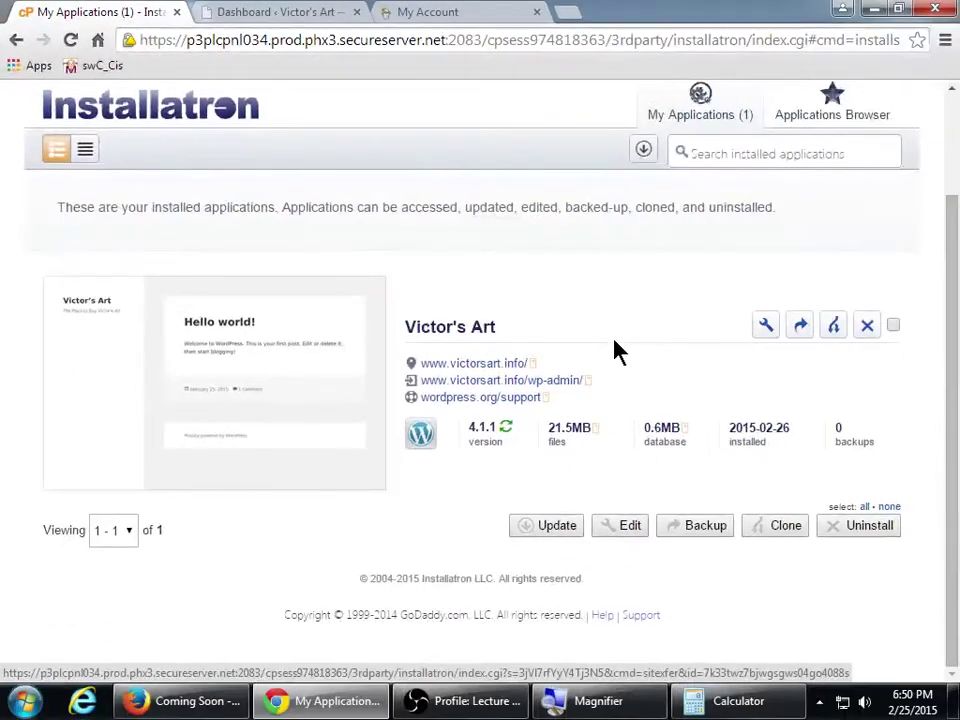
pyautogui.hotkey('ctrl', 'Tab')
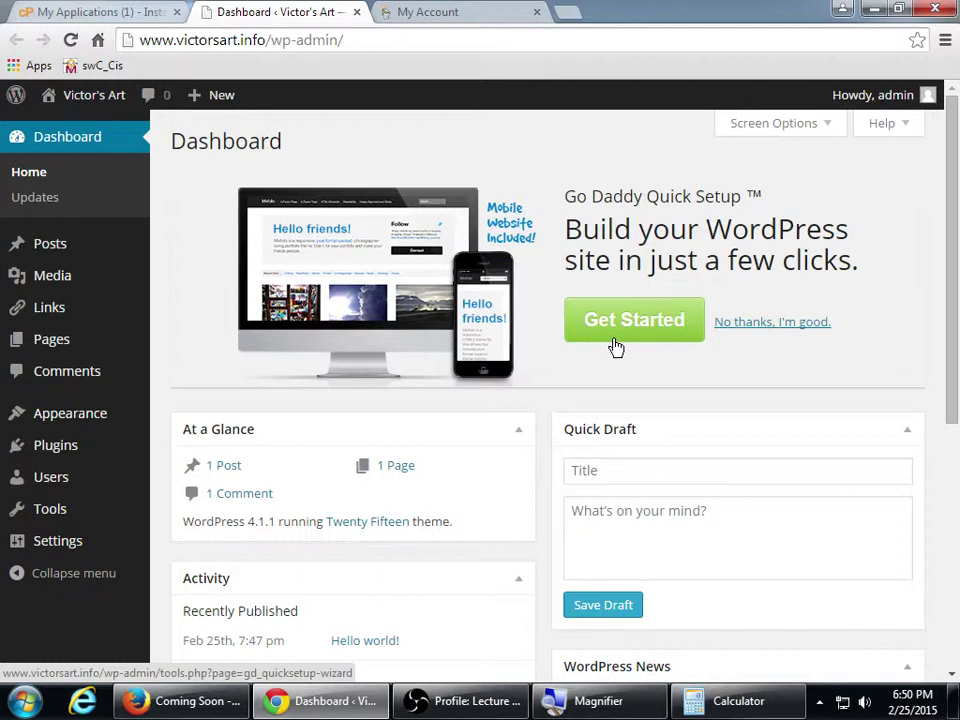
pyautogui.moveTo(900, 92)
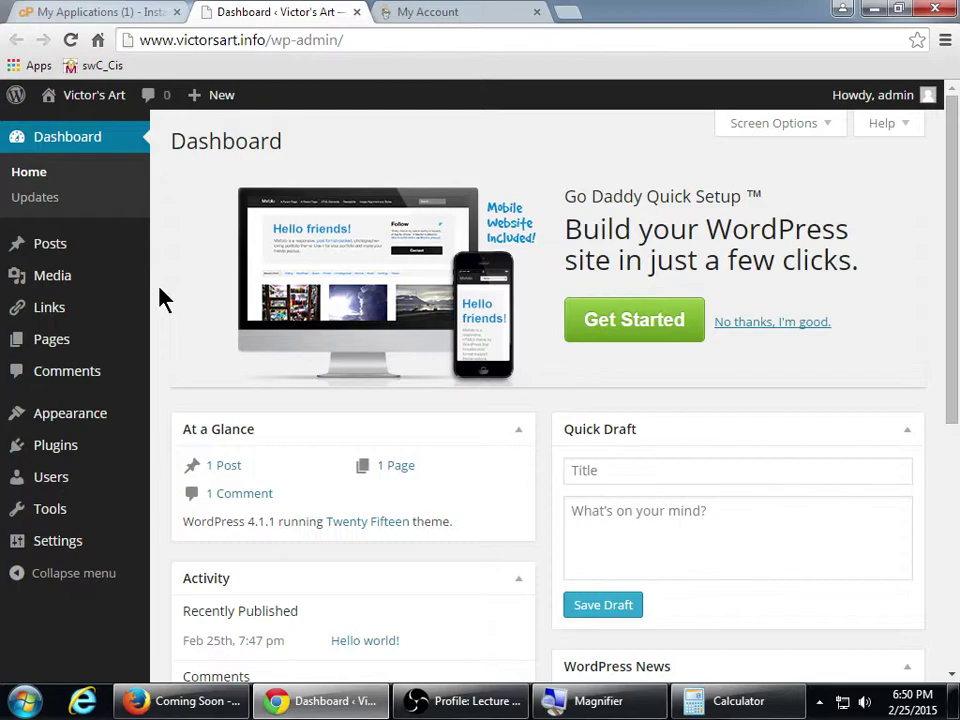
# Reload victorsart.info in Firefox to show the live site with its 'Hello world!' post
pyautogui.click(187, 701)
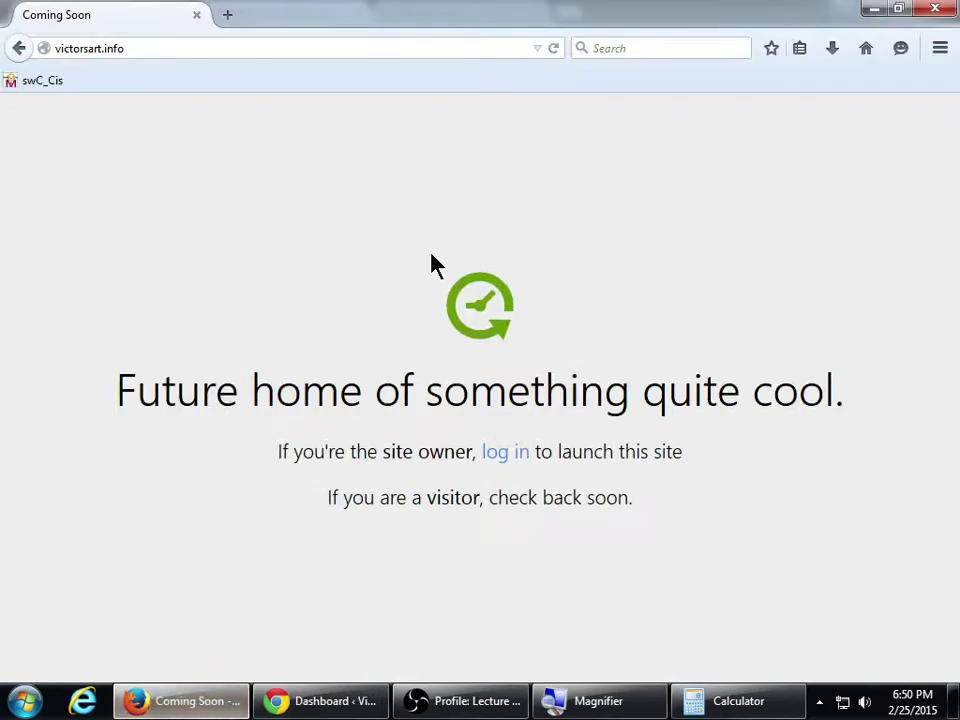
pyautogui.click(299, 53)
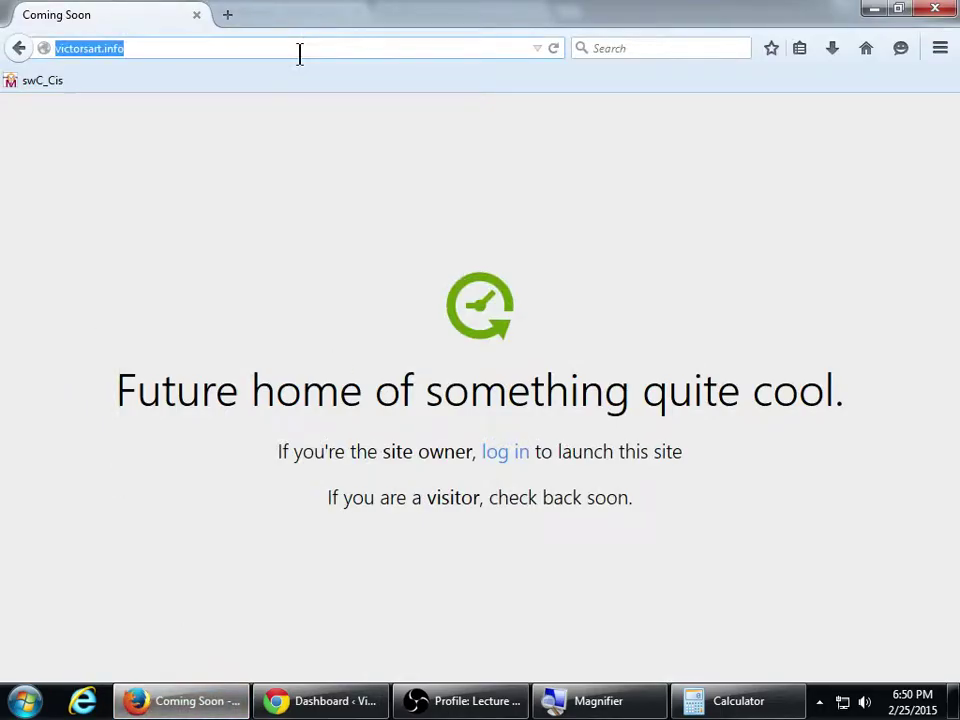
pyautogui.click(299, 53)
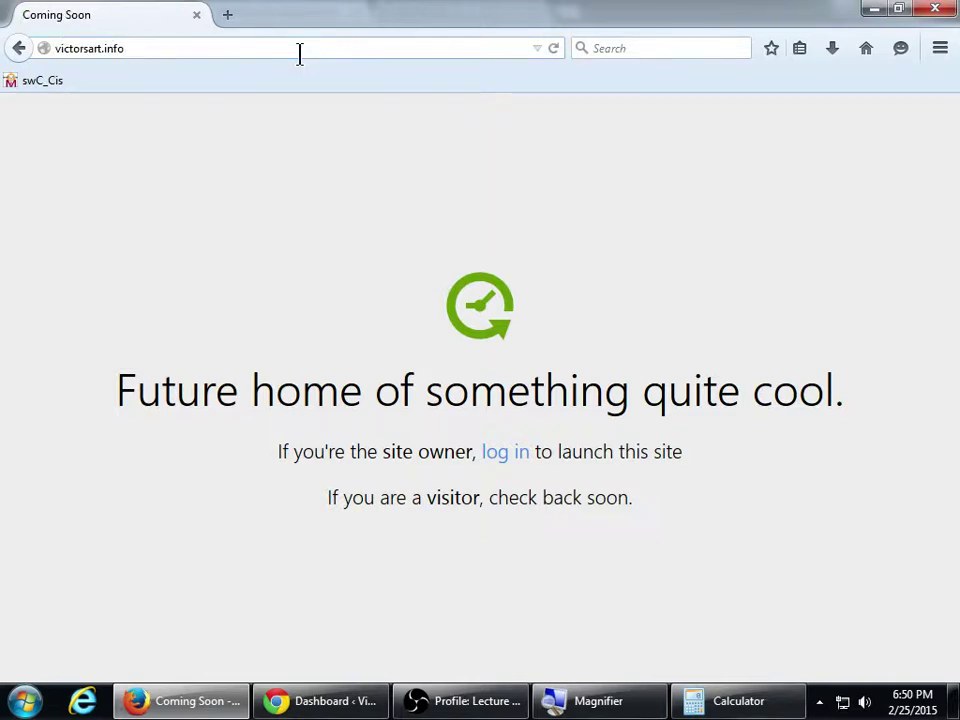
pyautogui.press('Return')
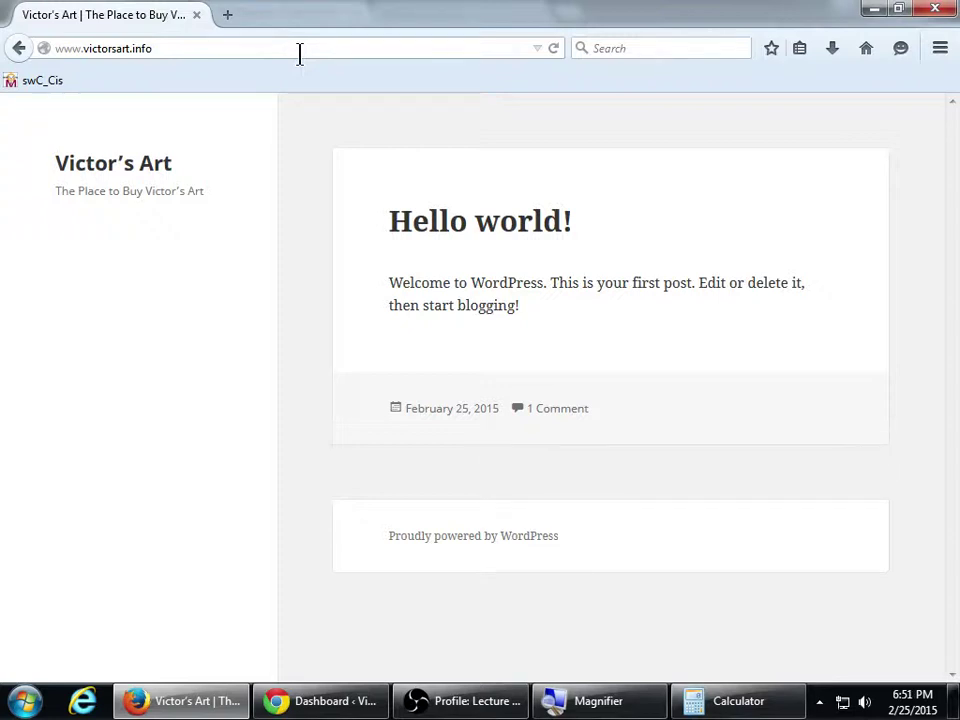
# Minimize Firefox and look over the WordPress dashboard
pyautogui.click(872, 12)
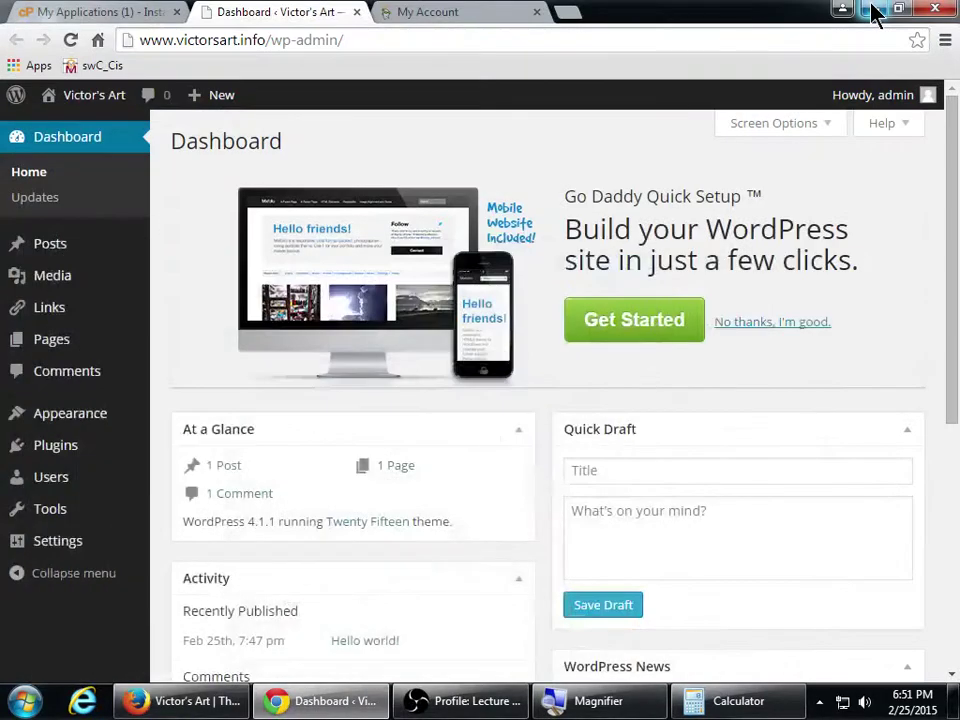
pyautogui.scroll(-5, 879, 364)
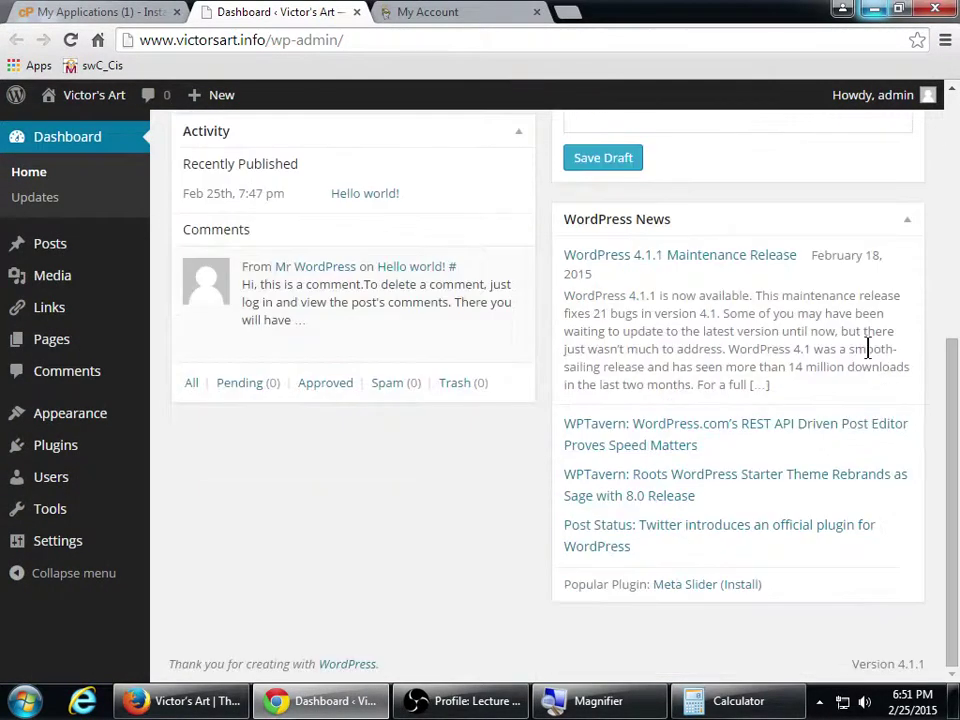
pyautogui.scroll(5, 866, 347)
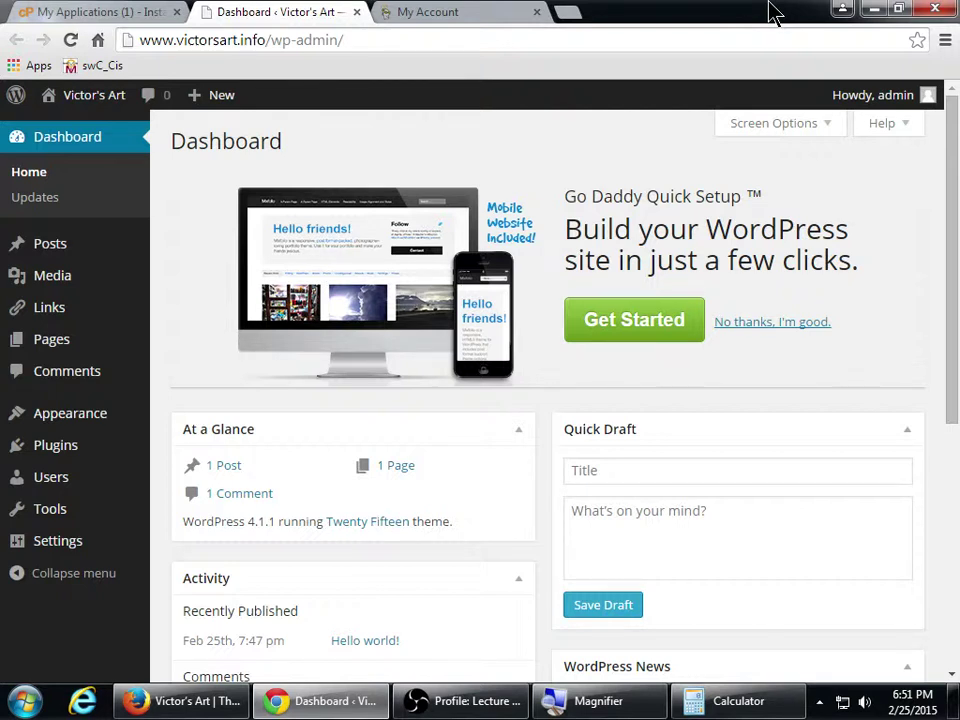
pyautogui.scroll(-3, 705, 420)
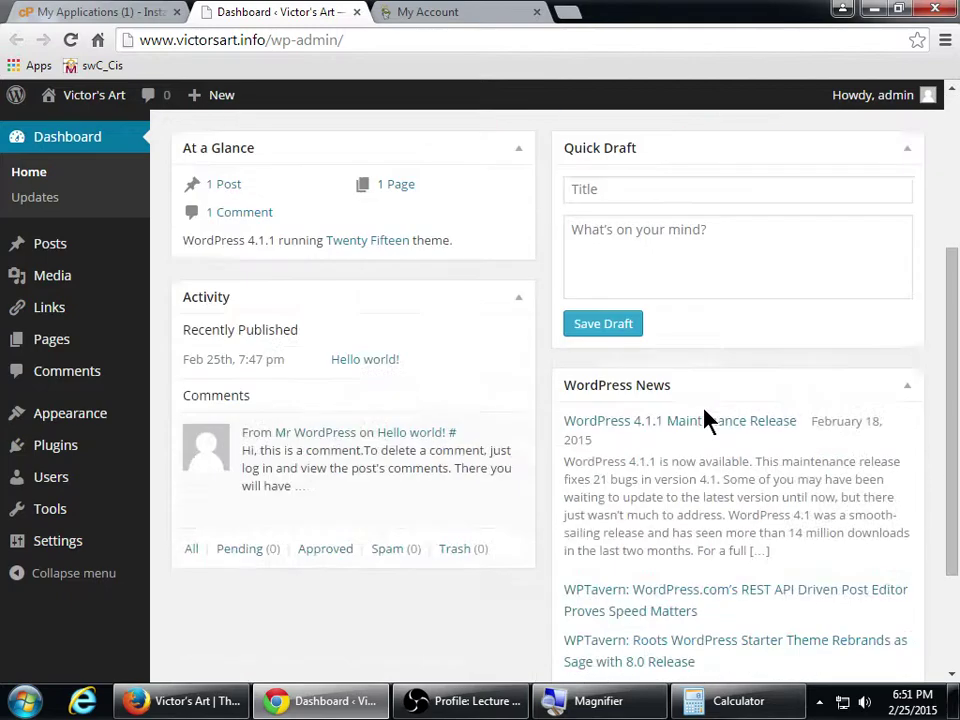
pyautogui.scroll(-2, 705, 420)
pyautogui.scroll(5, 705, 420)
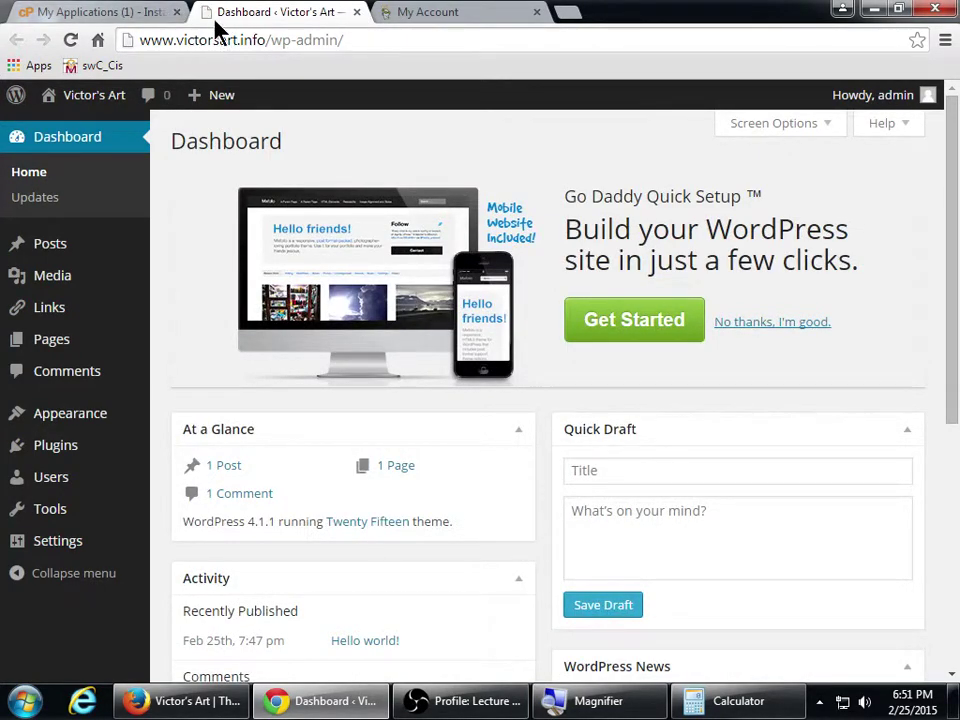
# Close the GoDaddy My Account tab and return to the Installatron My Applications list
pyautogui.click(462, 12)
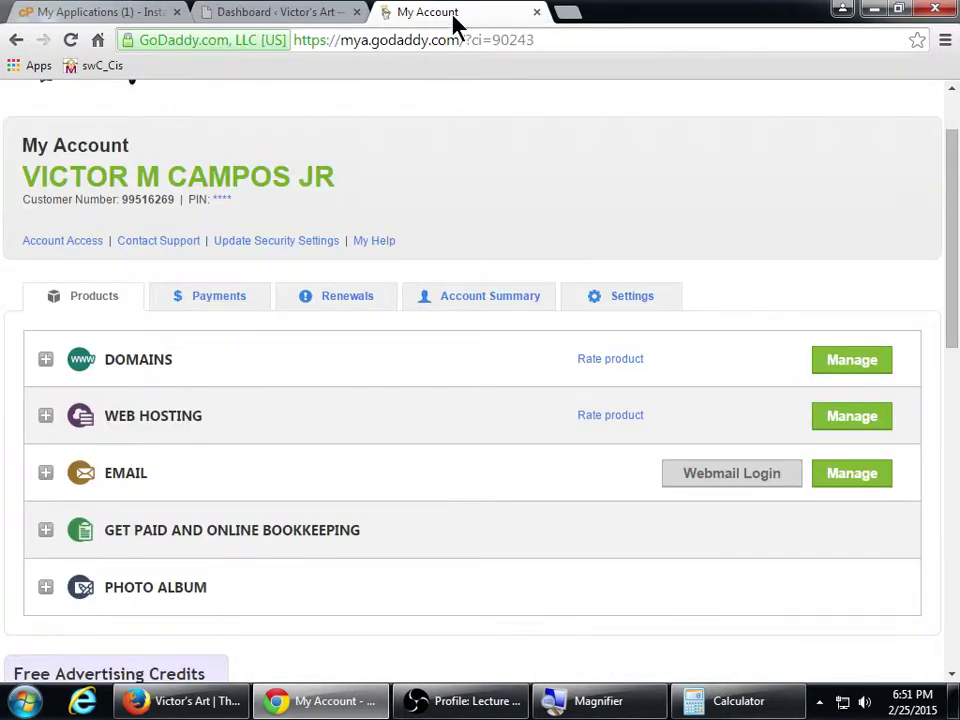
pyautogui.middleClick(440, 12)
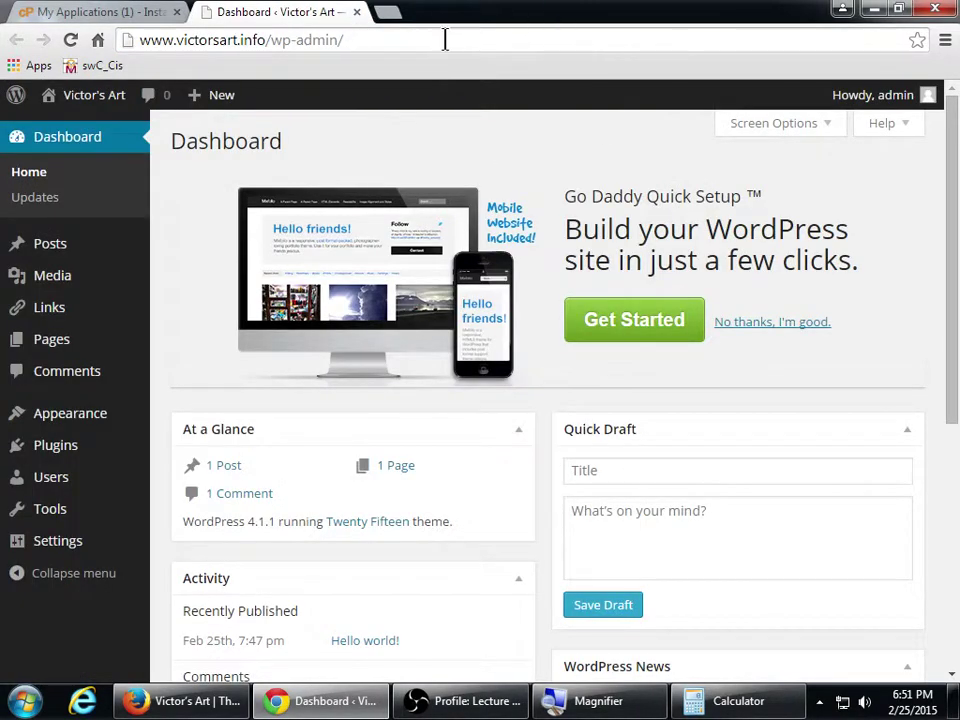
pyautogui.click(138, 12)
pyautogui.scroll(3, 492, 265)
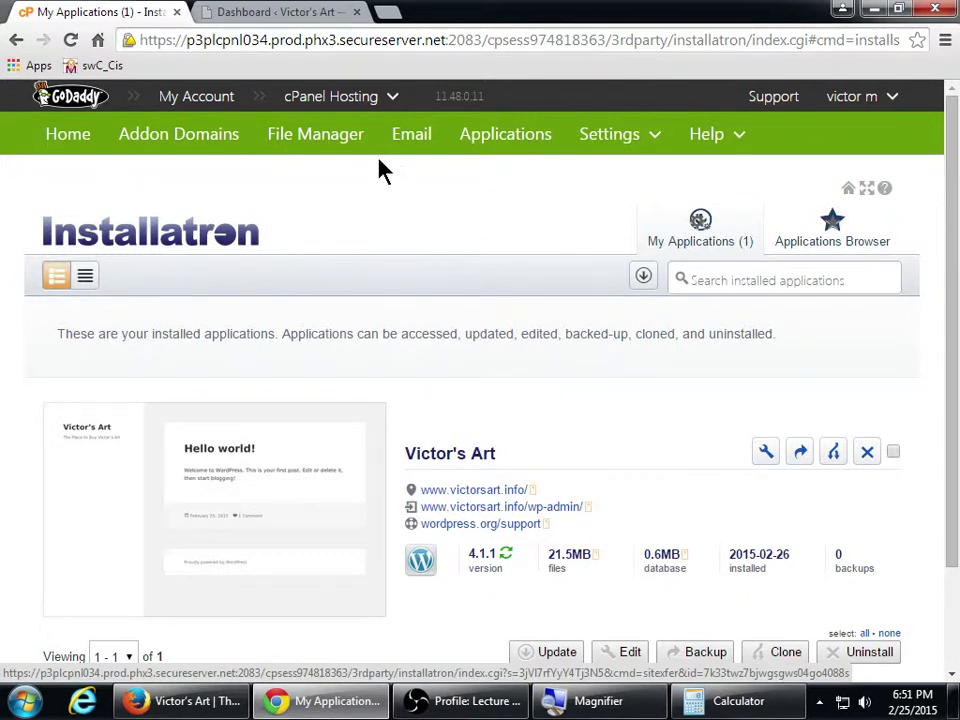
pyautogui.click(274, 12)
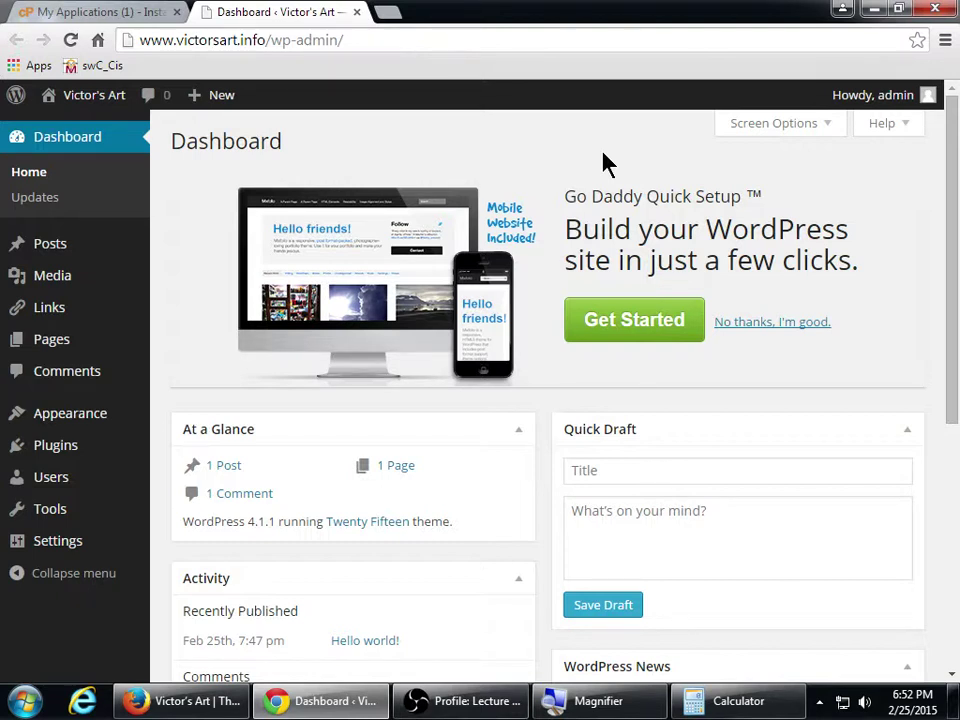
pyautogui.moveTo(880, 112)
pyautogui.click(168, 12)
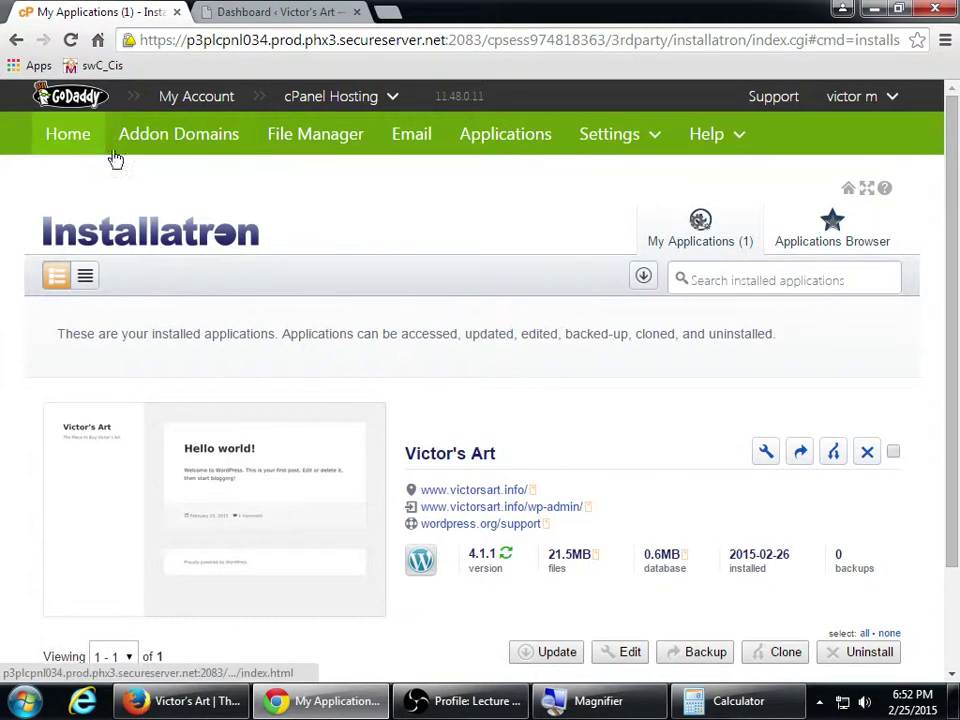
# Go to the cPanel Home page and bring its Email section into view
pyautogui.click(82, 148)
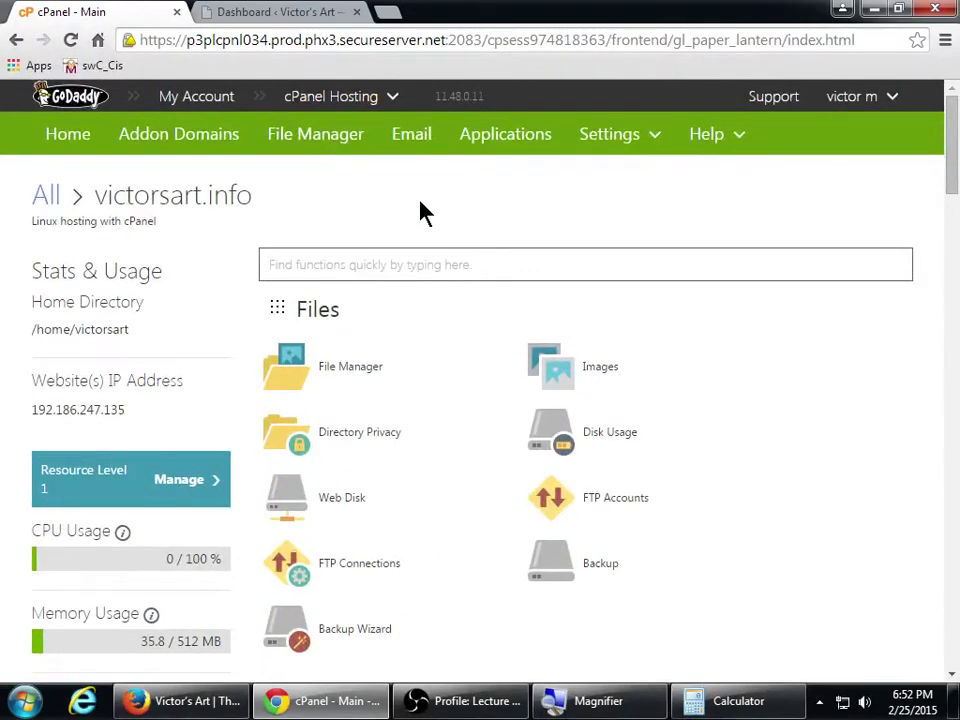
pyautogui.moveTo(949, 167); pyautogui.dragTo(945, 259)
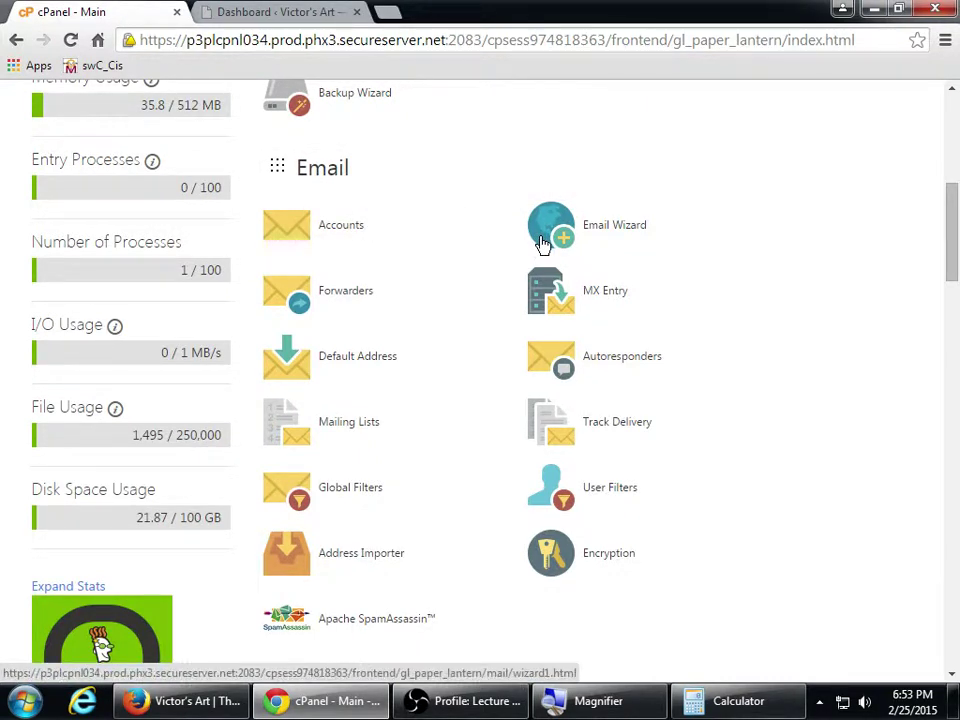
# Launch Email Wizard from cPanel's Email section, reaching Step 1 with a 250 MB default quota
pyautogui.click(598, 240)
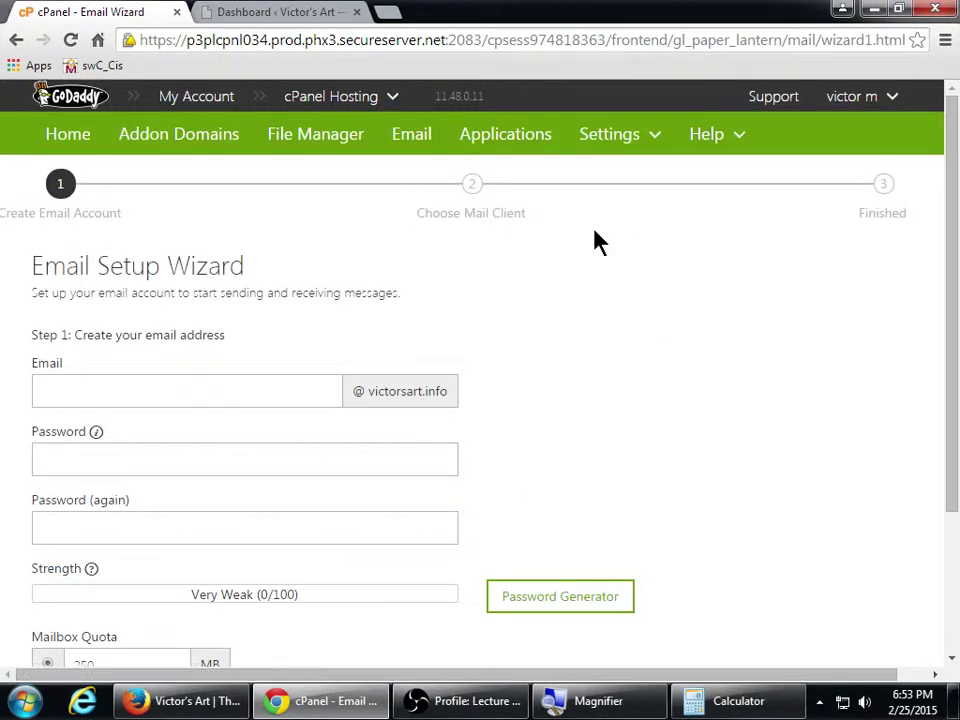
pyautogui.scroll(-1, 549, 296)
pyautogui.scroll(1, 549, 296)
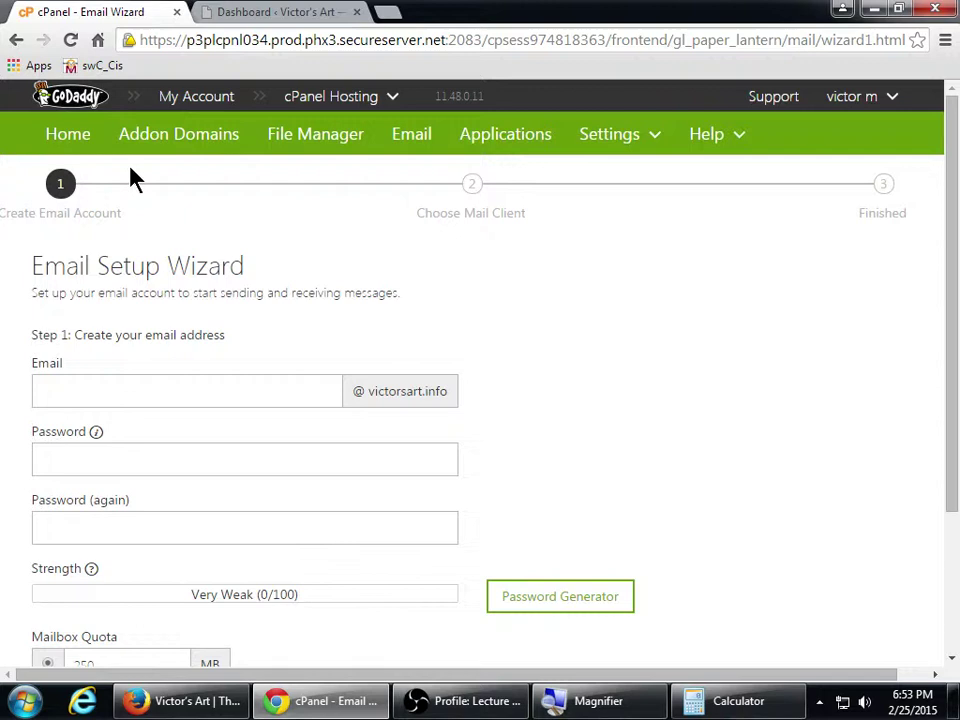
pyautogui.click(16, 40)
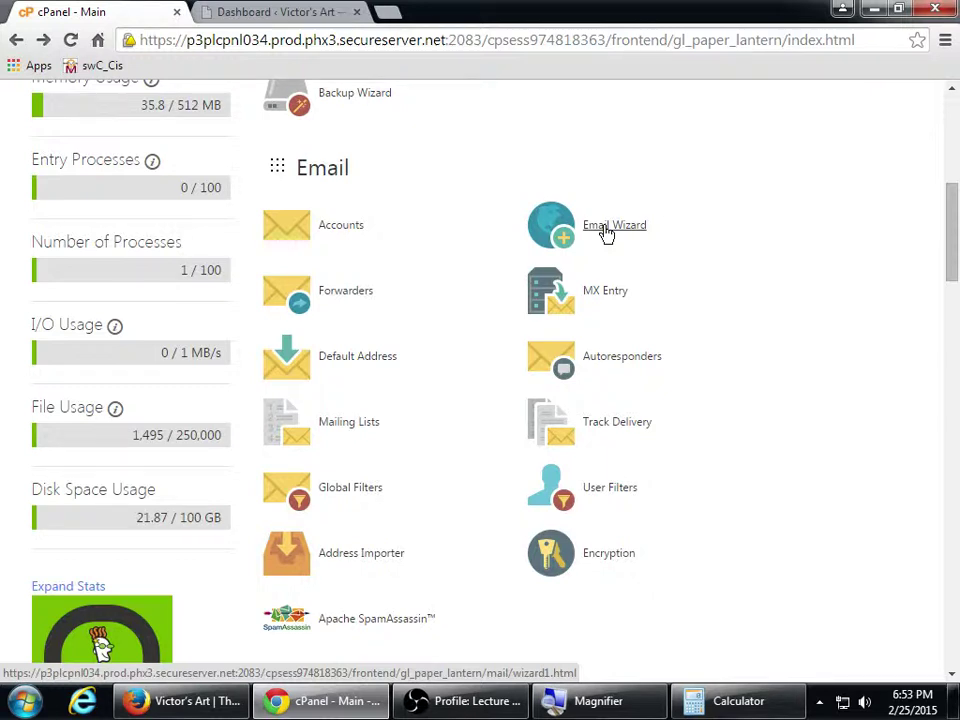
pyautogui.click(607, 233)
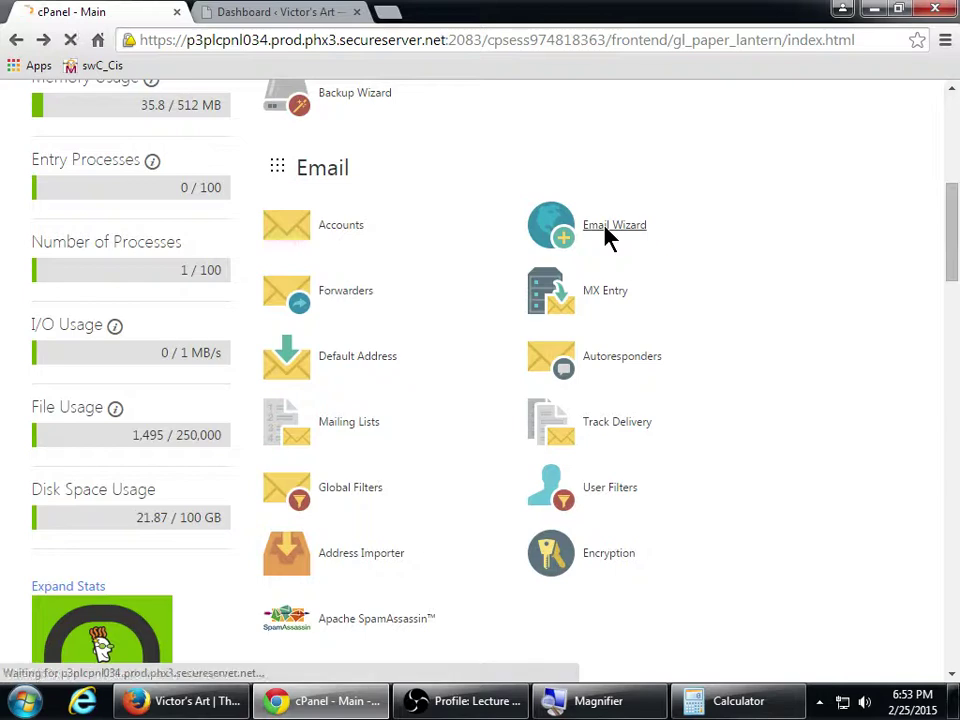
pyautogui.scroll(-1, 705, 328)
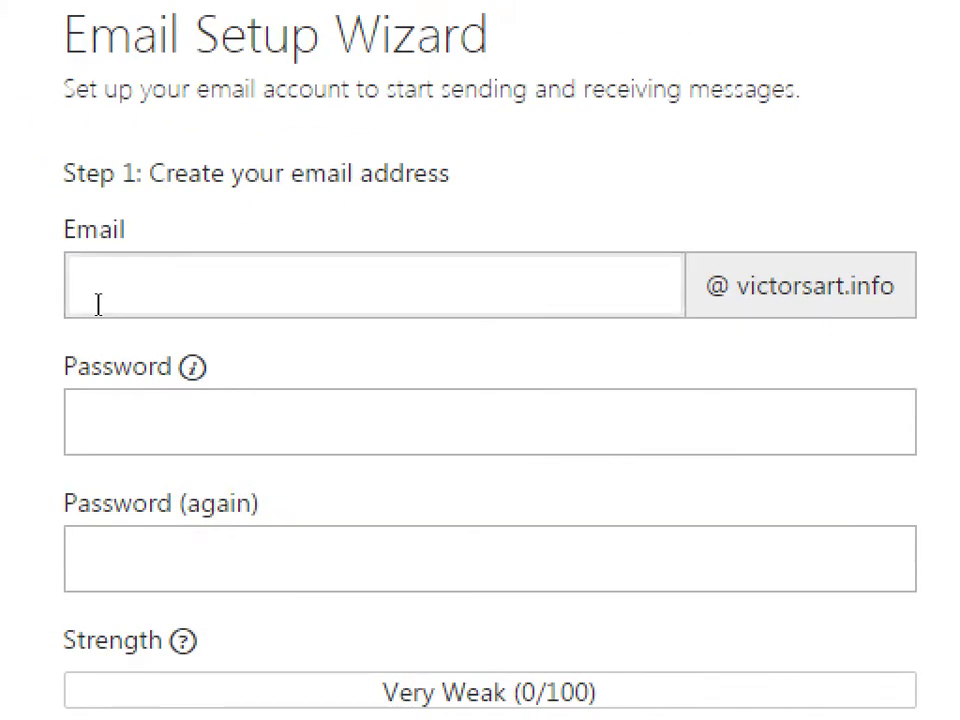
pyautogui.click(98, 302)
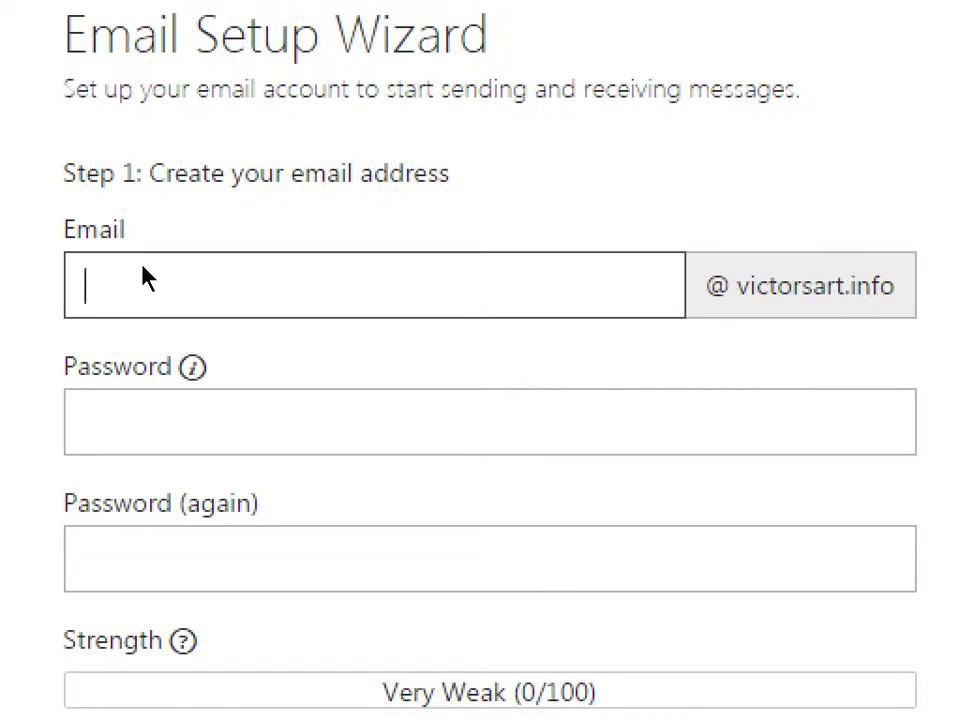
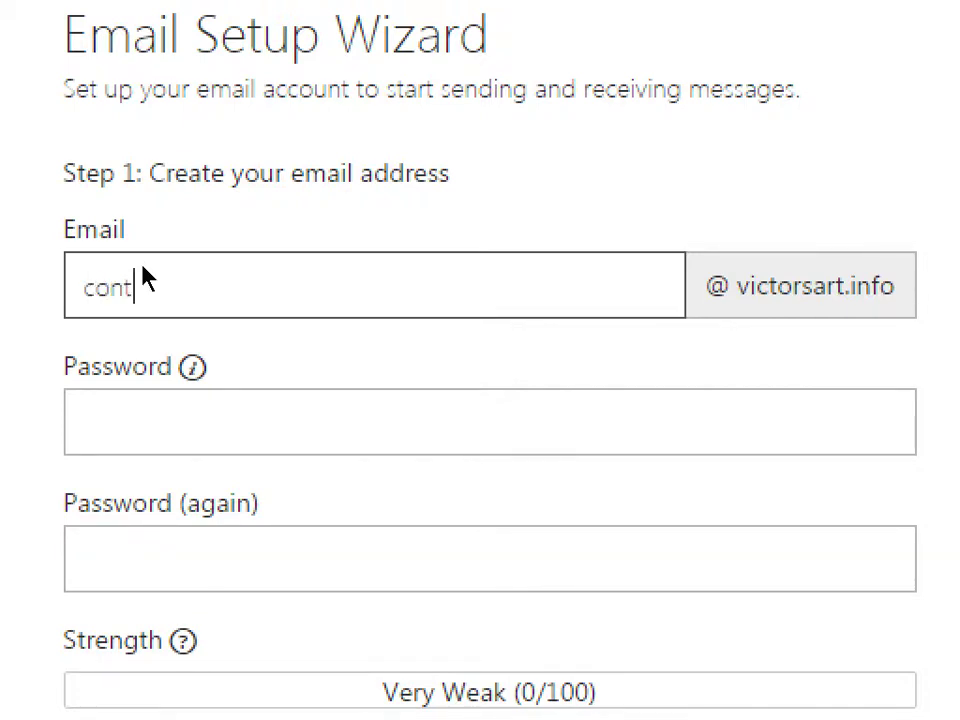
pyautogui.scroll(-1, 140, 295)
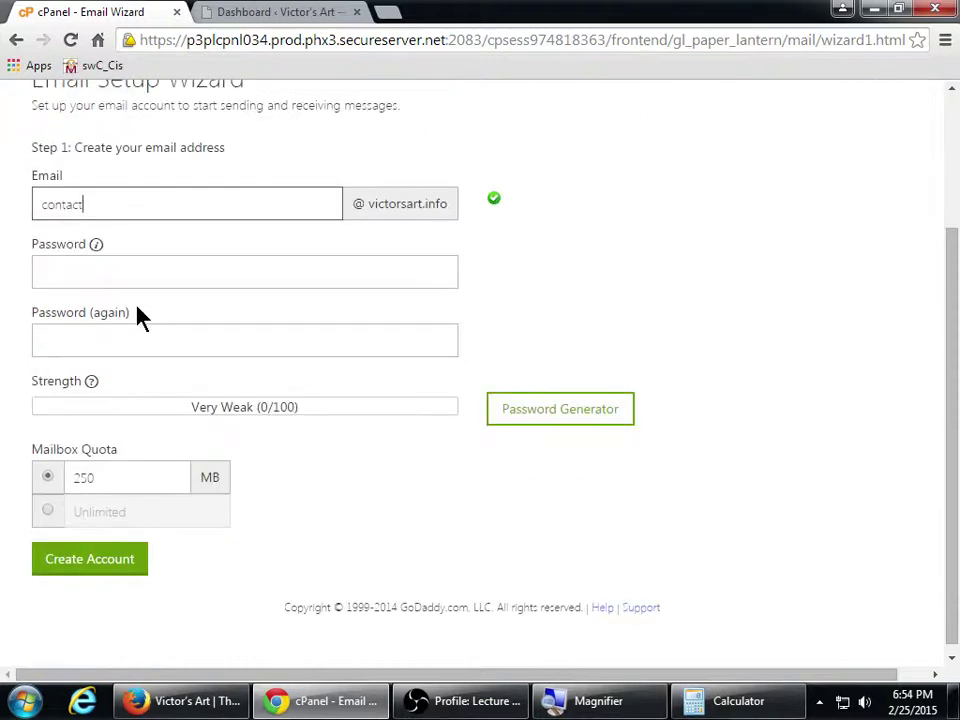
pyautogui.click(143, 272)
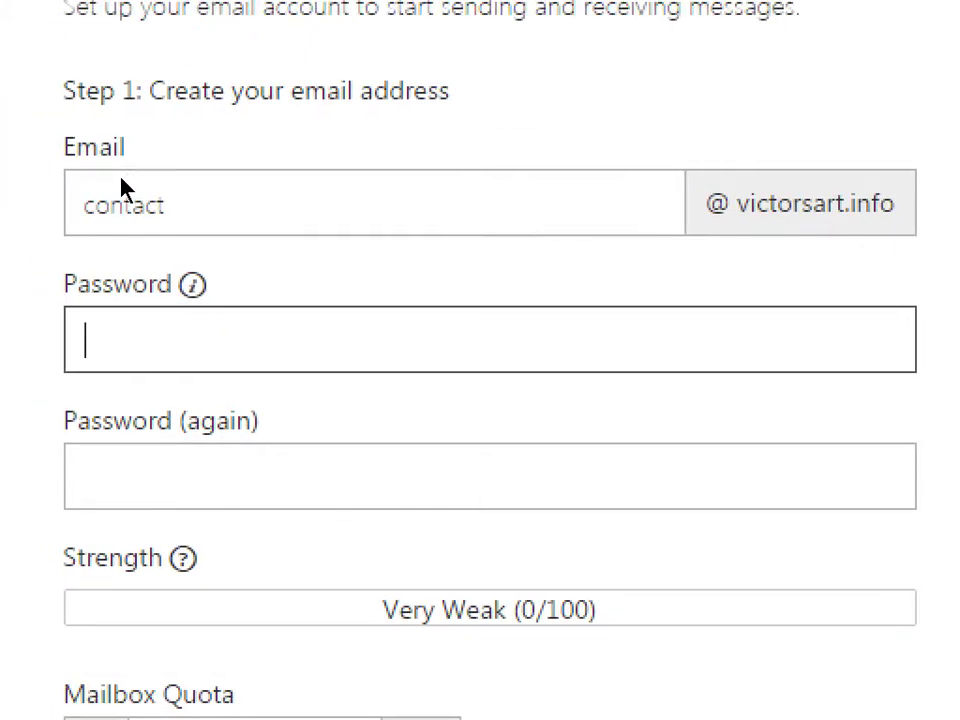
pyautogui.doubleClick(94, 206)
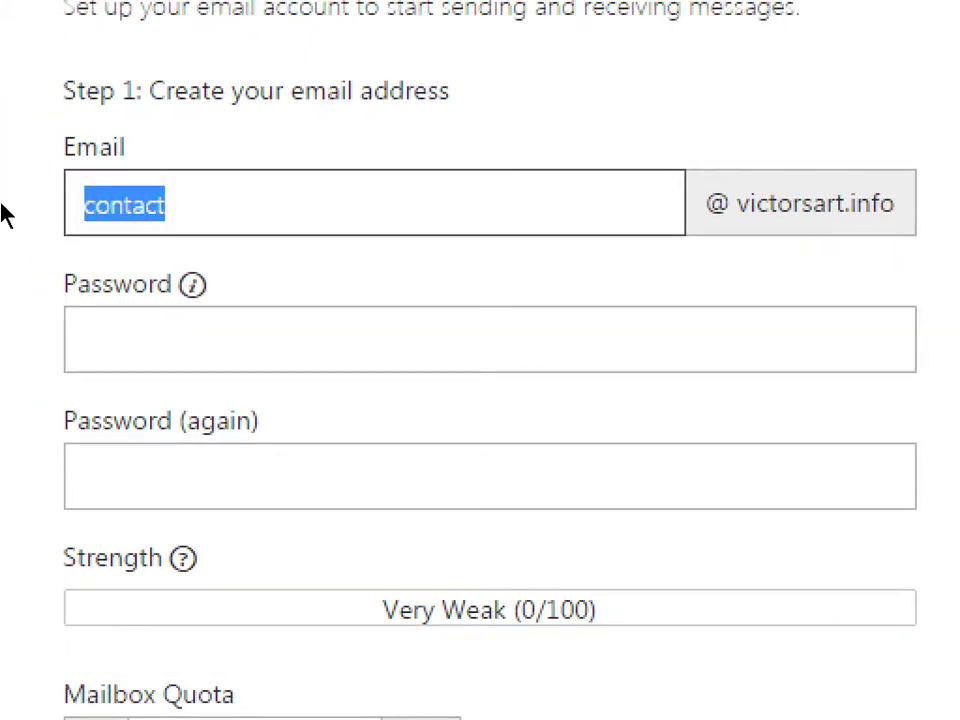
pyautogui.write('nore')
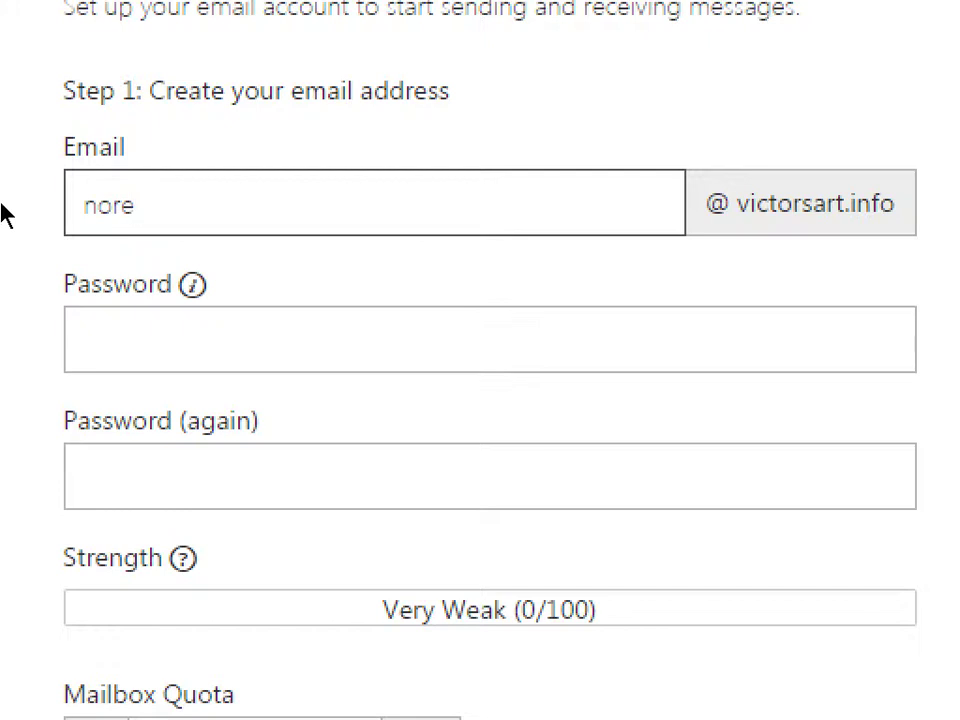
pyautogui.write('ply')
pyautogui.press('BackSpace')
pyautogui.press('BackSpace')
pyautogui.press('BackSpace')
pyautogui.press('BackSpace')
pyautogui.press('BackSpace')
pyautogui.press('BackSpace')
pyautogui.press('BackSpace')
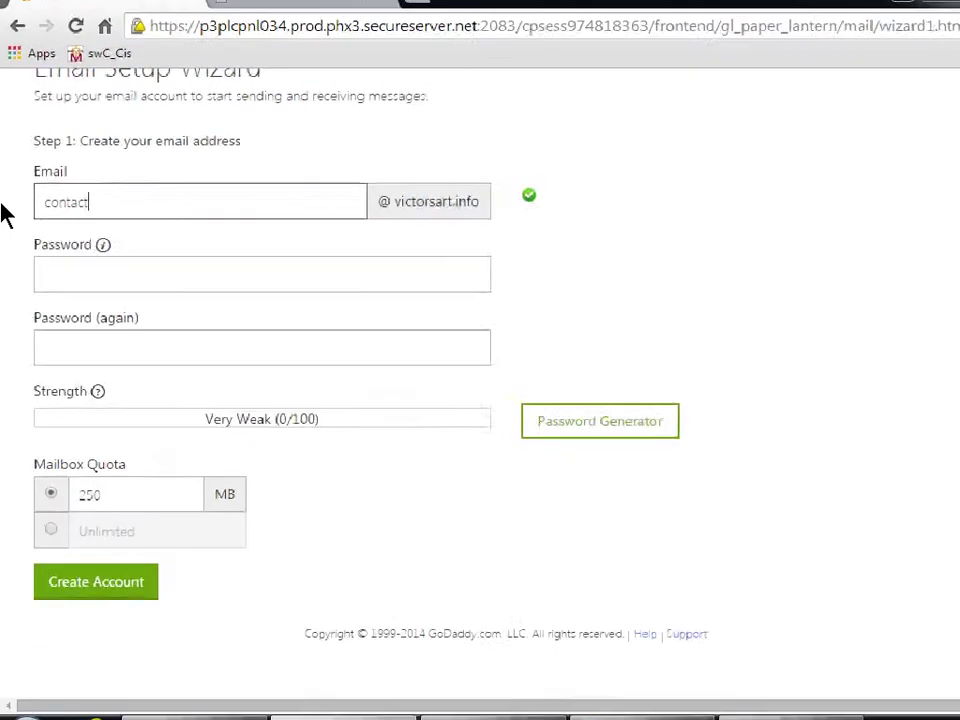
pyautogui.press('Tab')
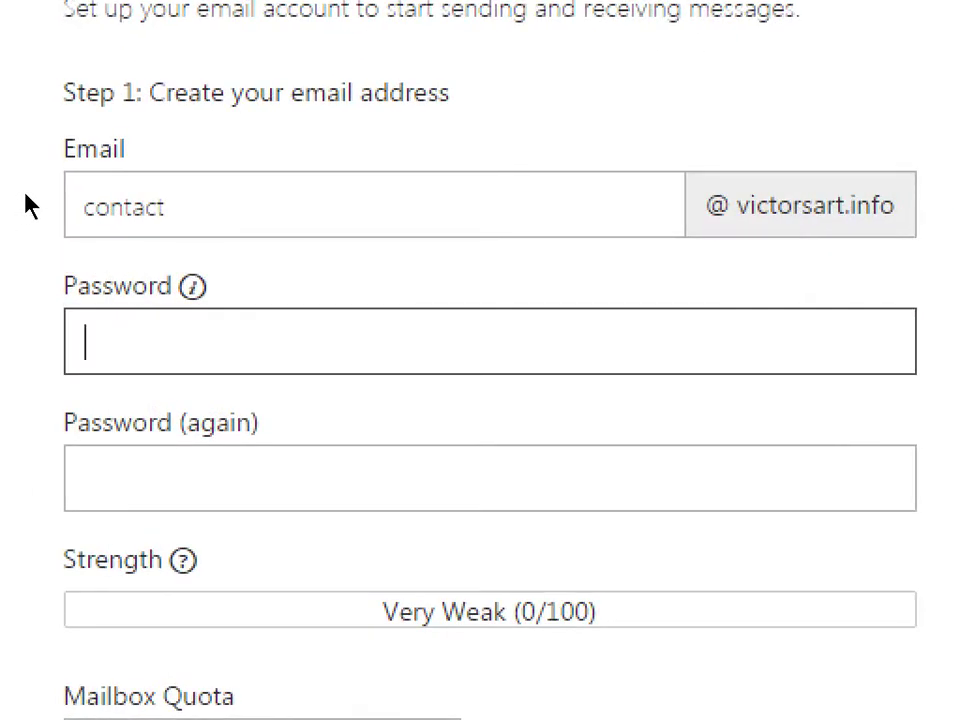
pyautogui.hotkey('shift', 'Tab')
pyautogui.write('whatup')
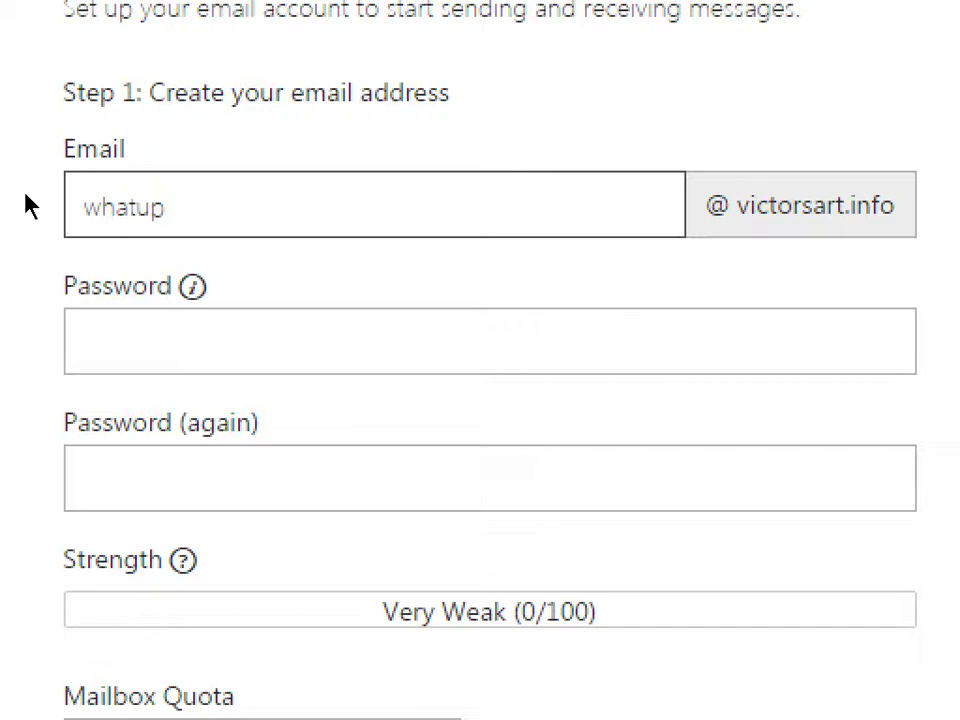
pyautogui.write('?')
pyautogui.press('BackSpace')
pyautogui.press('BackSpace')
pyautogui.press('BackSpace')
pyautogui.press('BackSpace')
pyautogui.press('BackSpace')
pyautogui.press('BackSpace')
pyautogui.press('BackSpace')
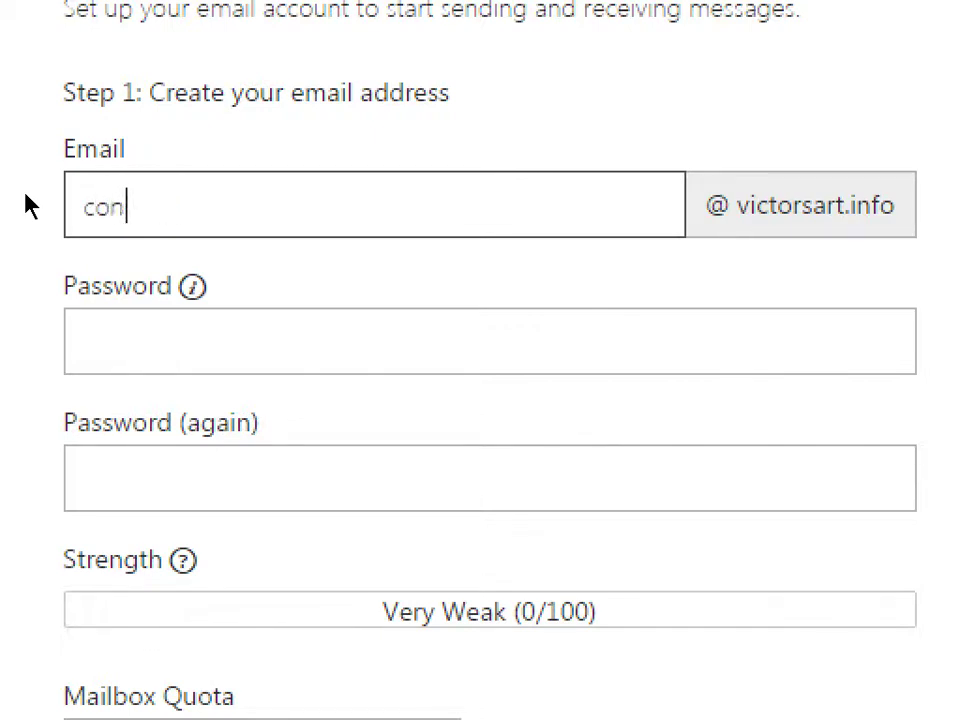
pyautogui.press('Tab')
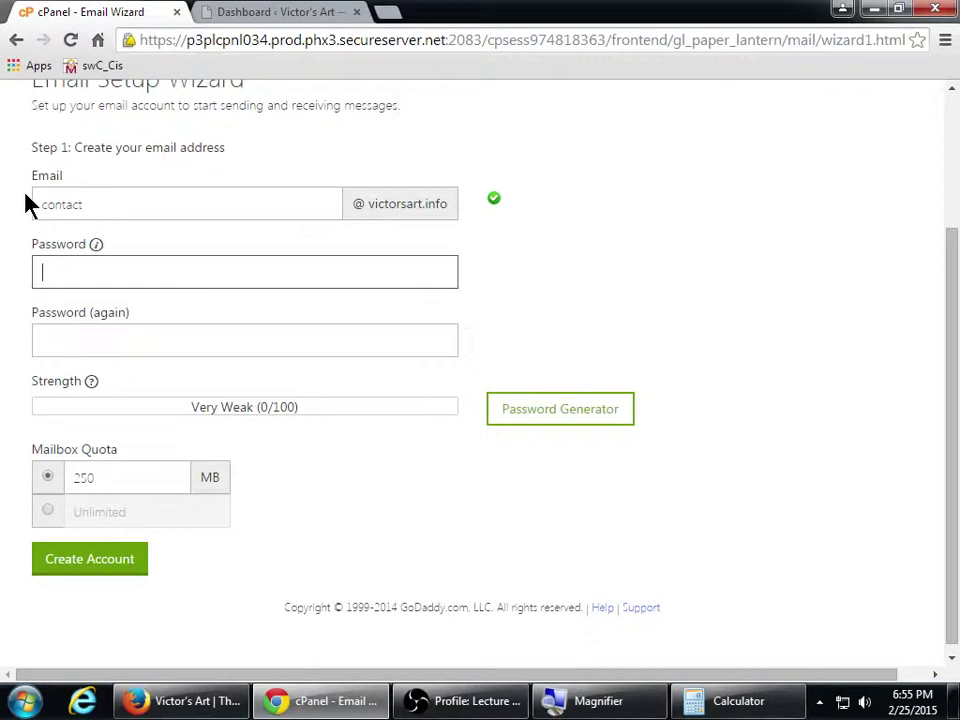
# Enter a first password and confirmation for the contact mailbox, then clear the confirmation
pyautogui.write('********')
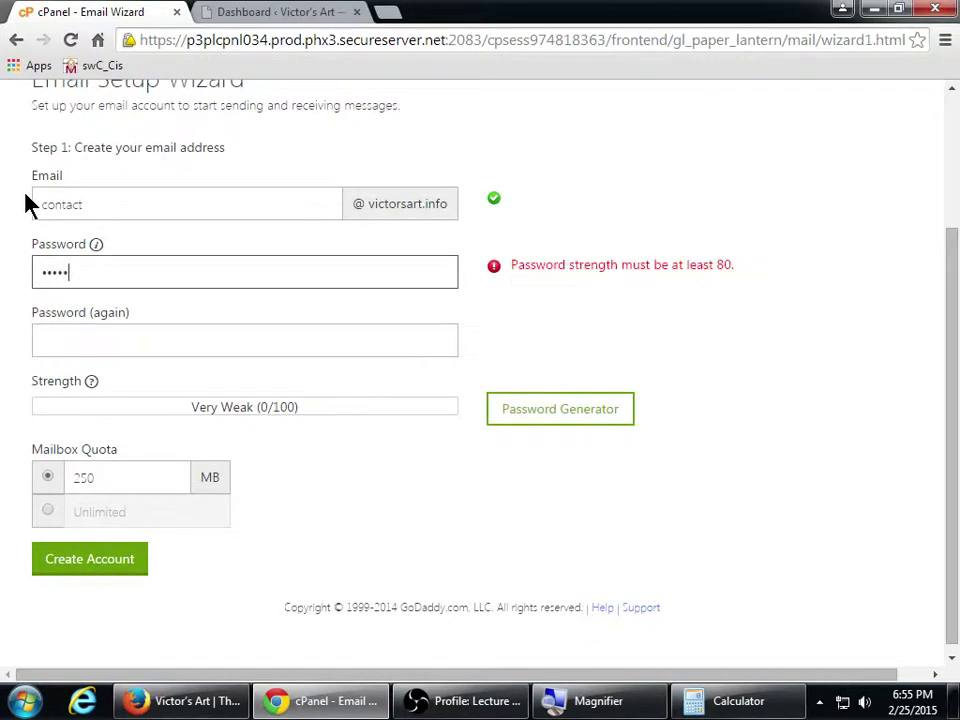
pyautogui.write('******')
pyautogui.press('Tab')
pyautogui.write('**************')
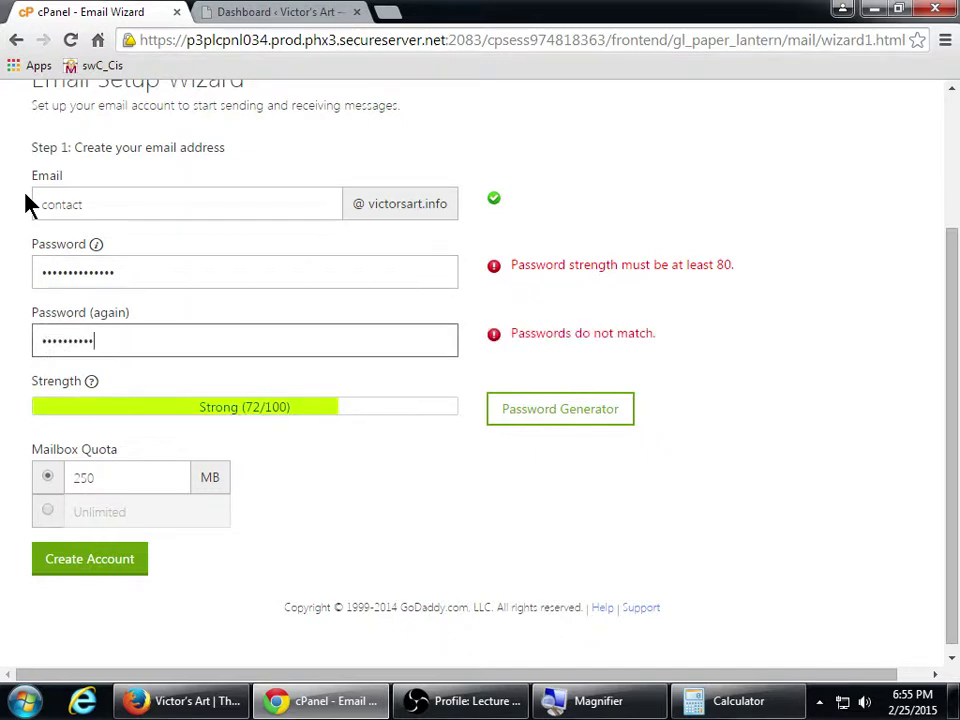
pyautogui.write('*')
pyautogui.press('Tab')
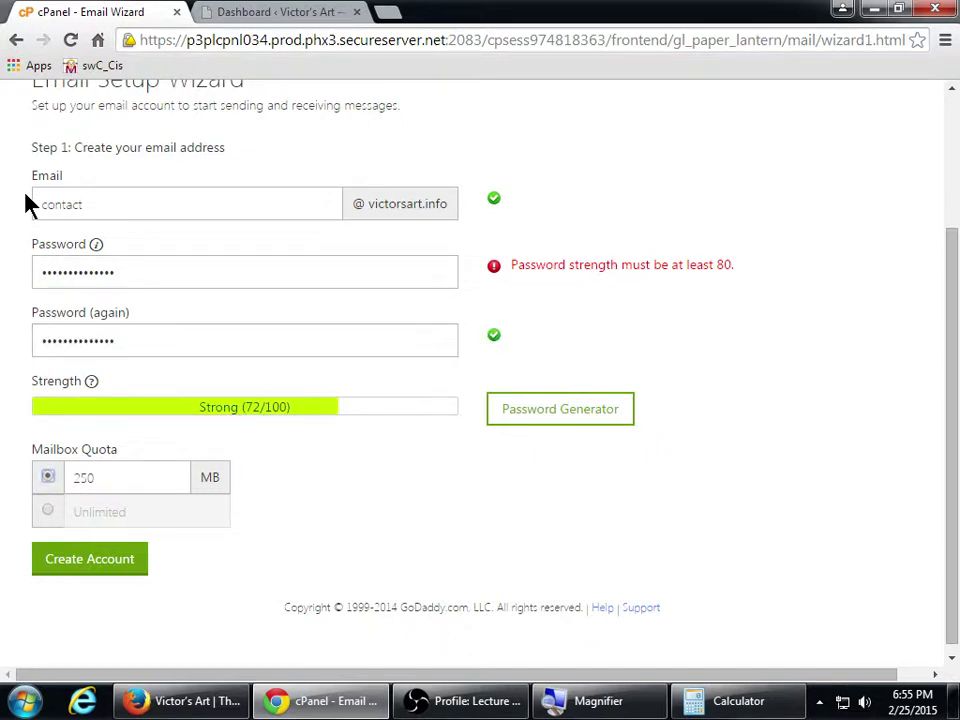
pyautogui.hotkey('shift', 'Tab')
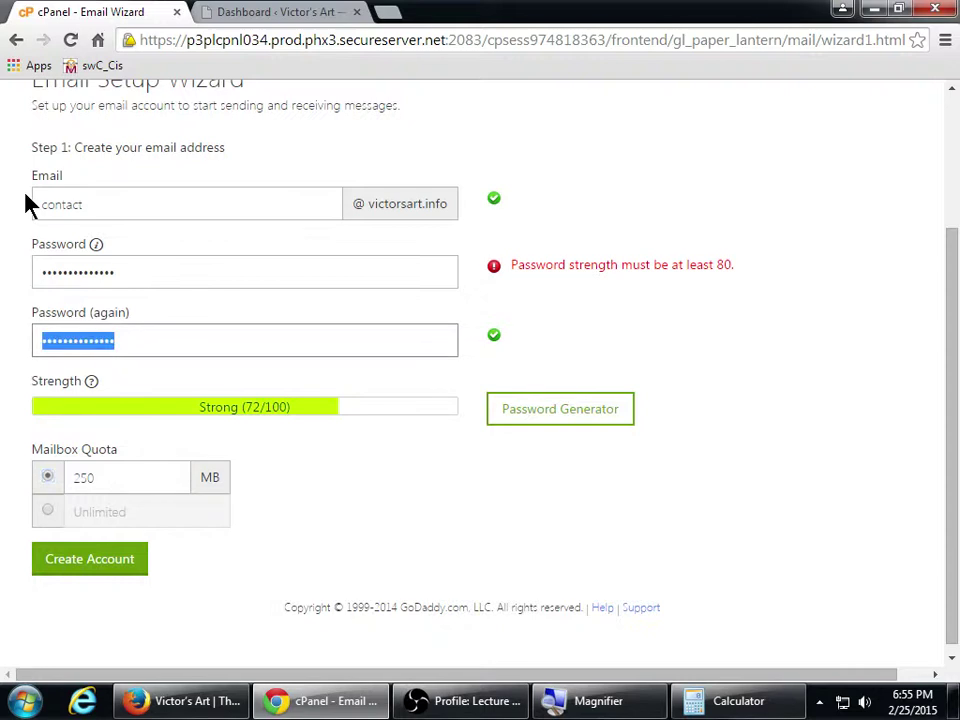
pyautogui.press('BackSpace')
# Retype the mailbox password and its confirmation until strength reads Very Strong (82/100)
pyautogui.hotkey('shift', 'Tab')
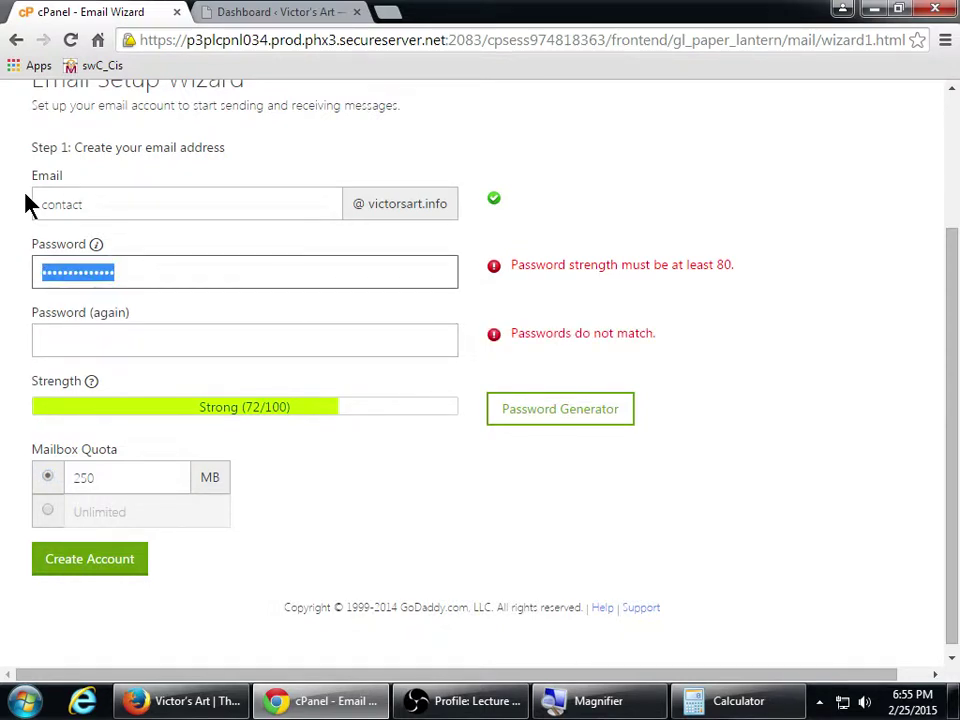
pyautogui.write('********')
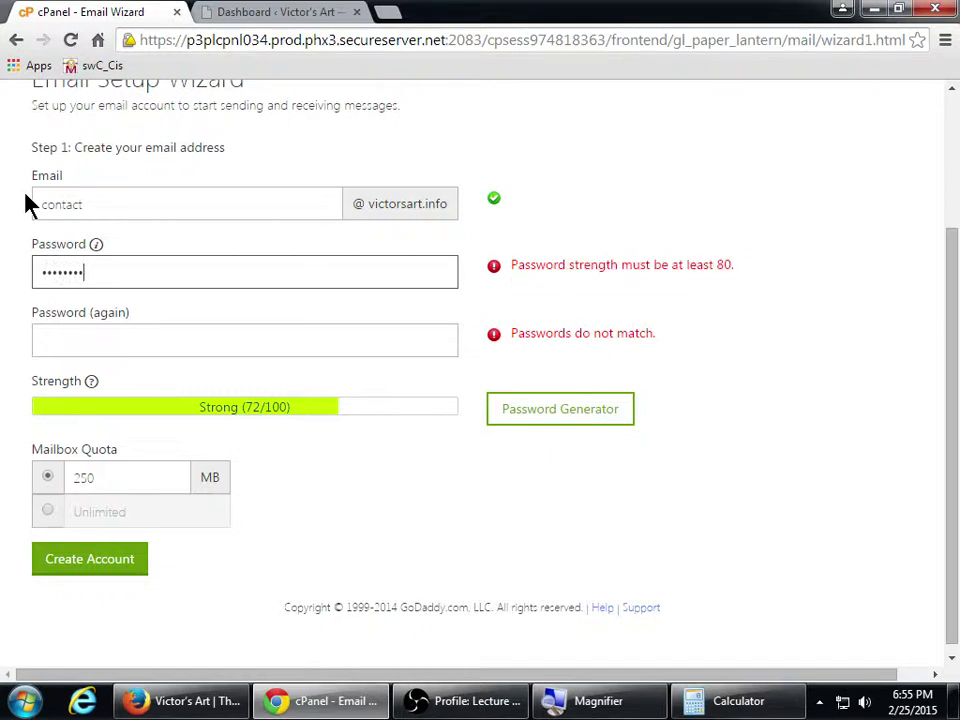
pyautogui.write('********')
pyautogui.press('Tab')
pyautogui.write('*****')
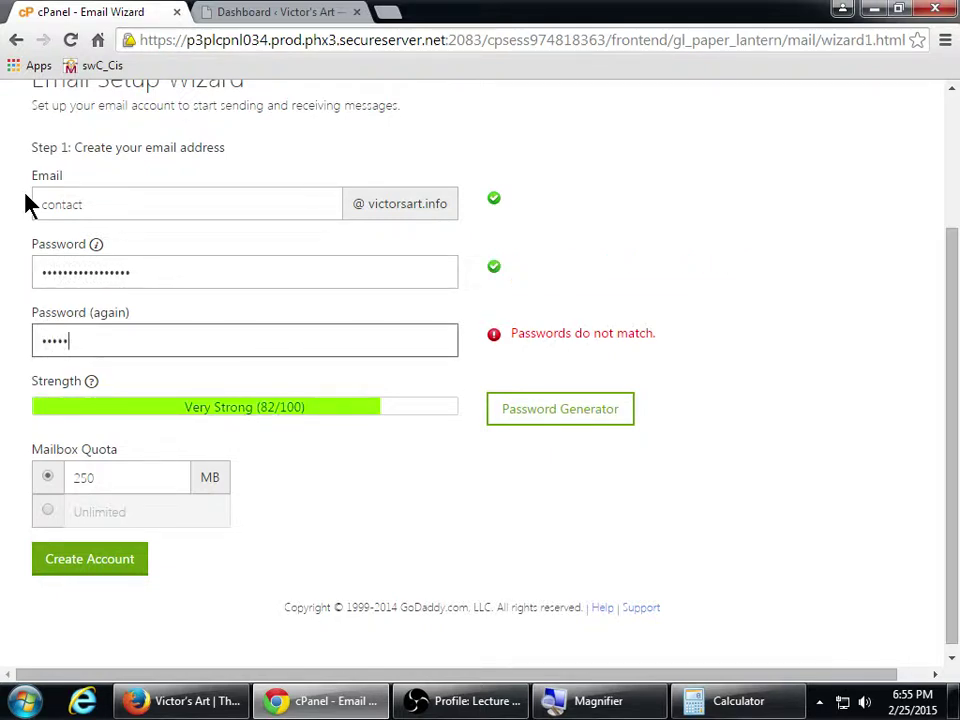
pyautogui.write('*********')
pyautogui.hotkey('ctrl', 'a')
pyautogui.press('BackSpace')
pyautogui.hotkey('shift', 'Tab')
pyautogui.press('BackSpace')
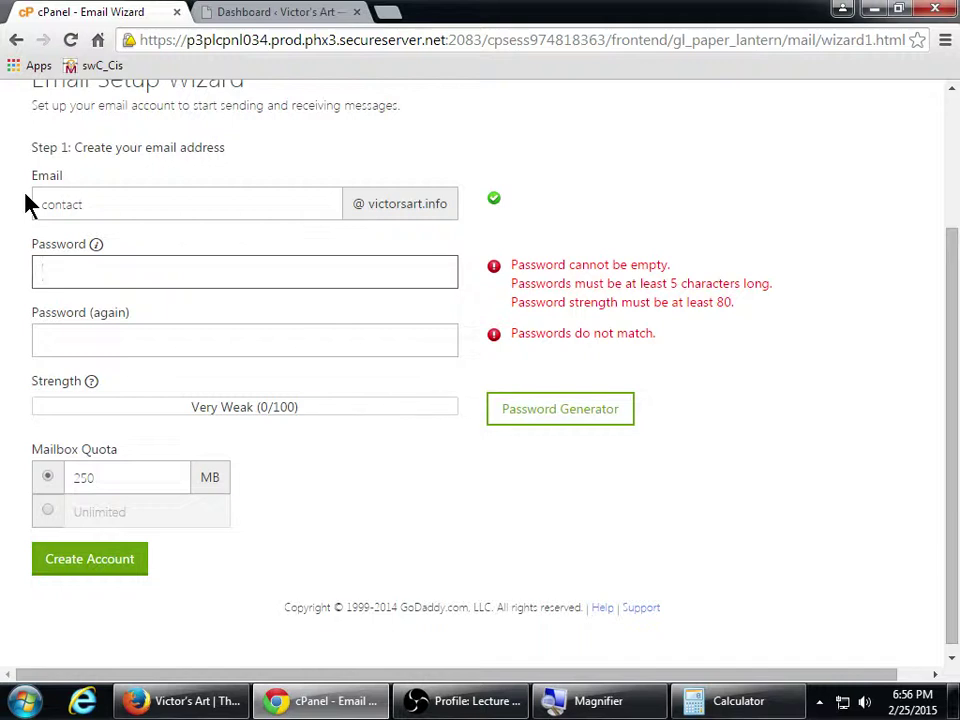
pyautogui.write('•••••••••••')
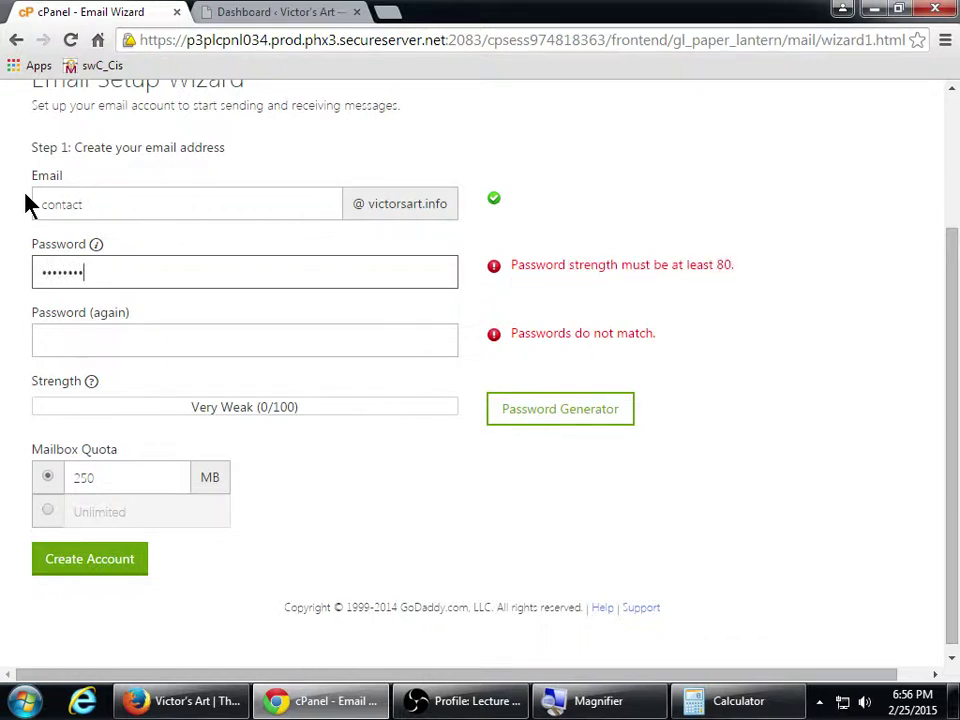
pyautogui.write('•••')
pyautogui.press('Tab')
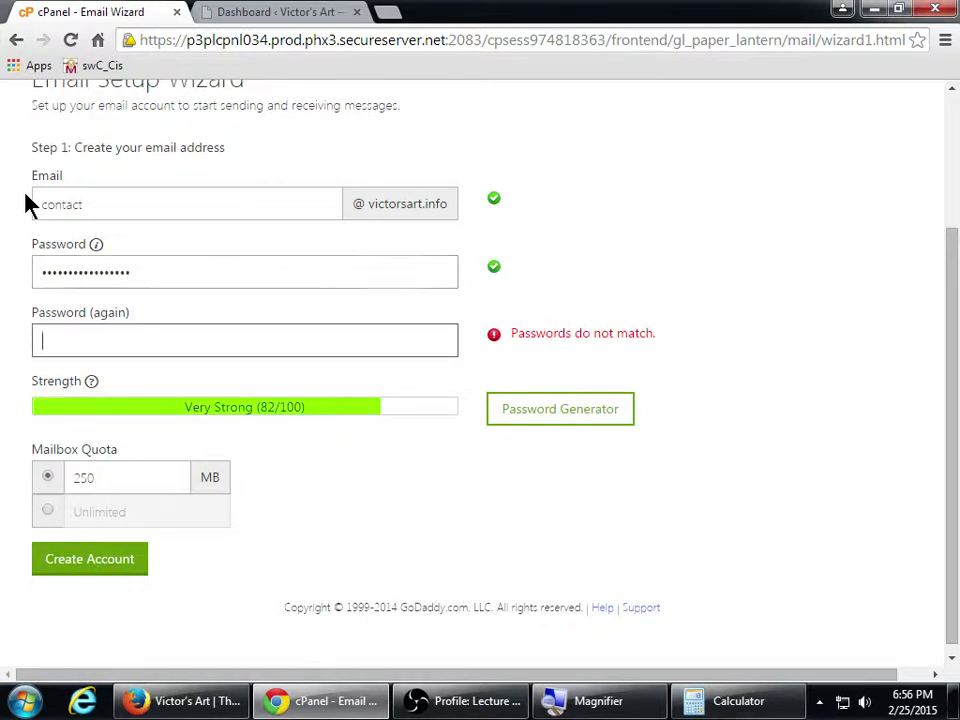
pyautogui.write('••••••••••••••')
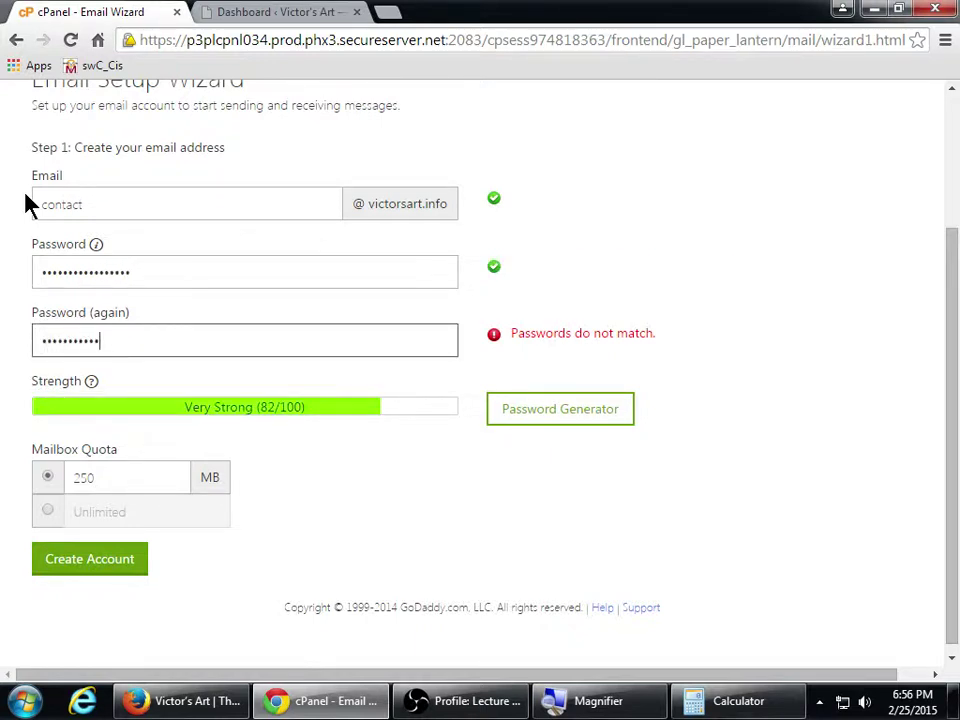
pyautogui.write('••')
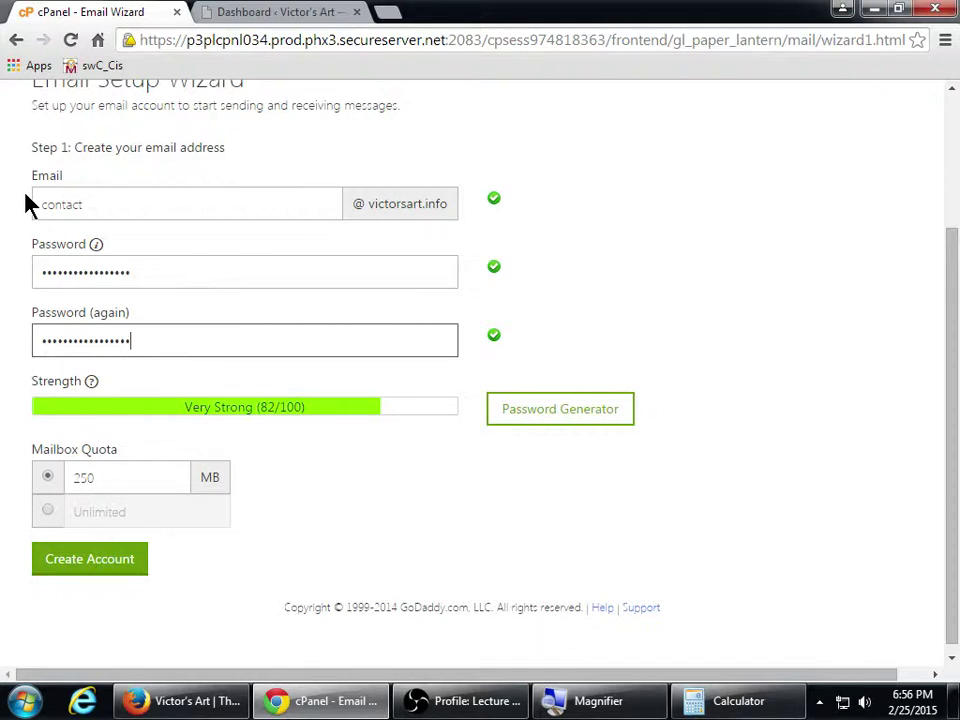
pyautogui.click(50, 508)
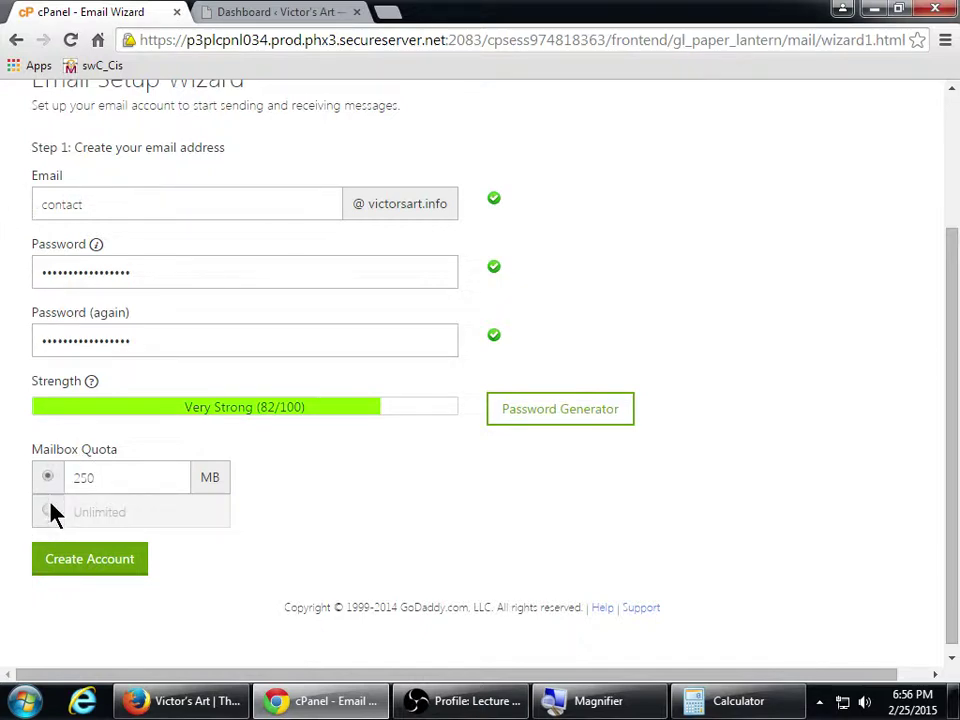
pyautogui.click(45, 479)
pyautogui.click(47, 511)
pyautogui.click(48, 479)
pyautogui.click(48, 512)
pyautogui.click(48, 477)
pyautogui.moveTo(47, 512); pyautogui.dragTo(158, 506)
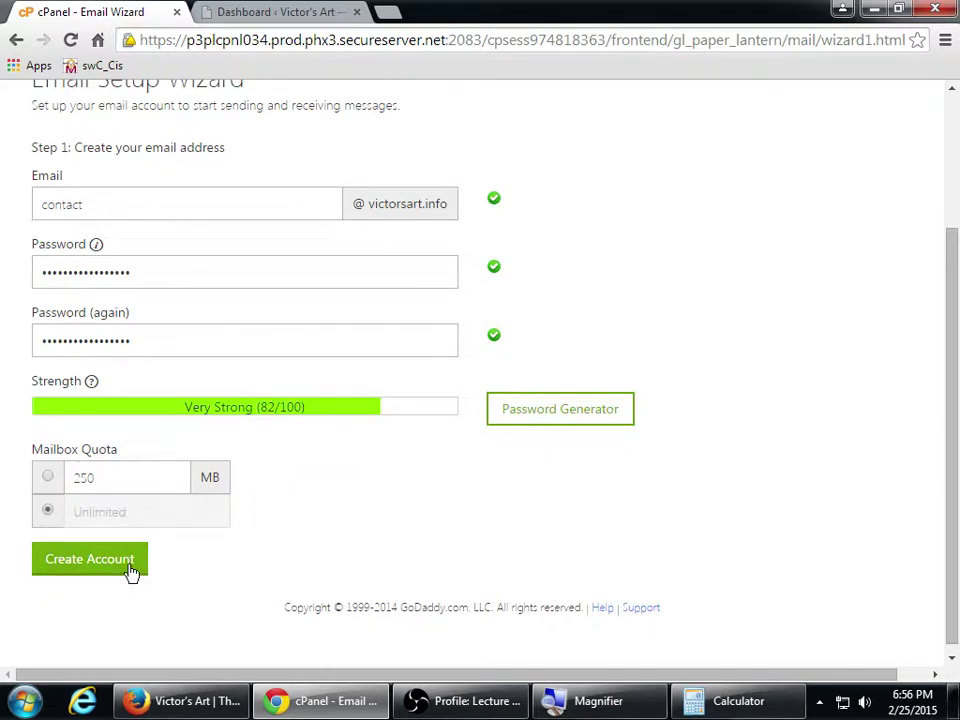
pyautogui.click(88, 562)
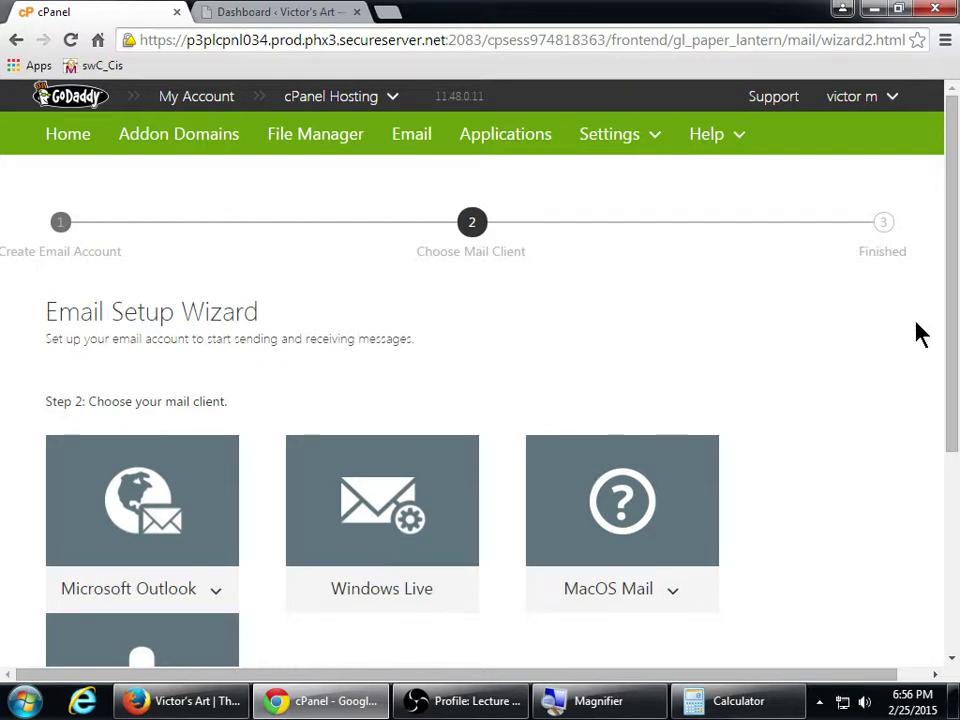
pyautogui.moveTo(953, 318); pyautogui.dragTo(921, 386)
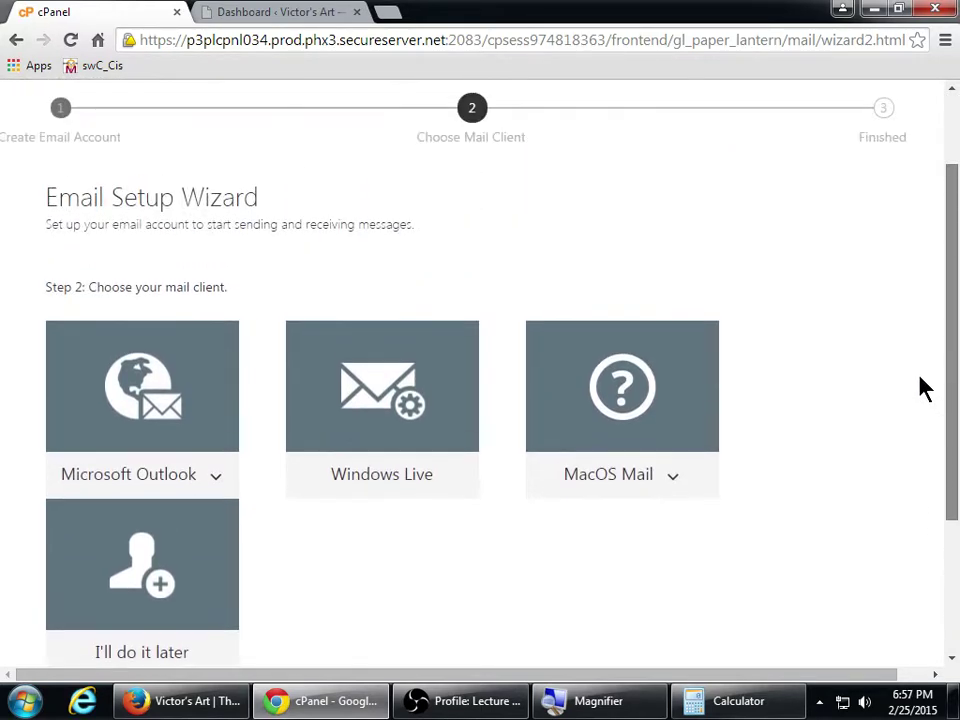
pyautogui.click(215, 487)
pyautogui.click(428, 568)
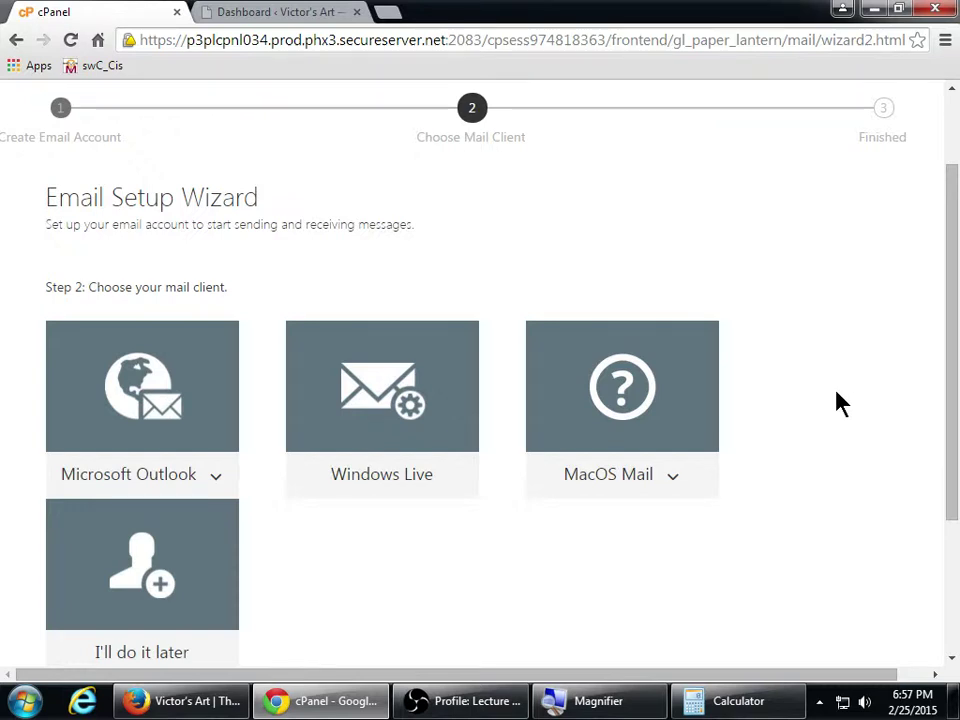
pyautogui.scroll(-3, 831, 392)
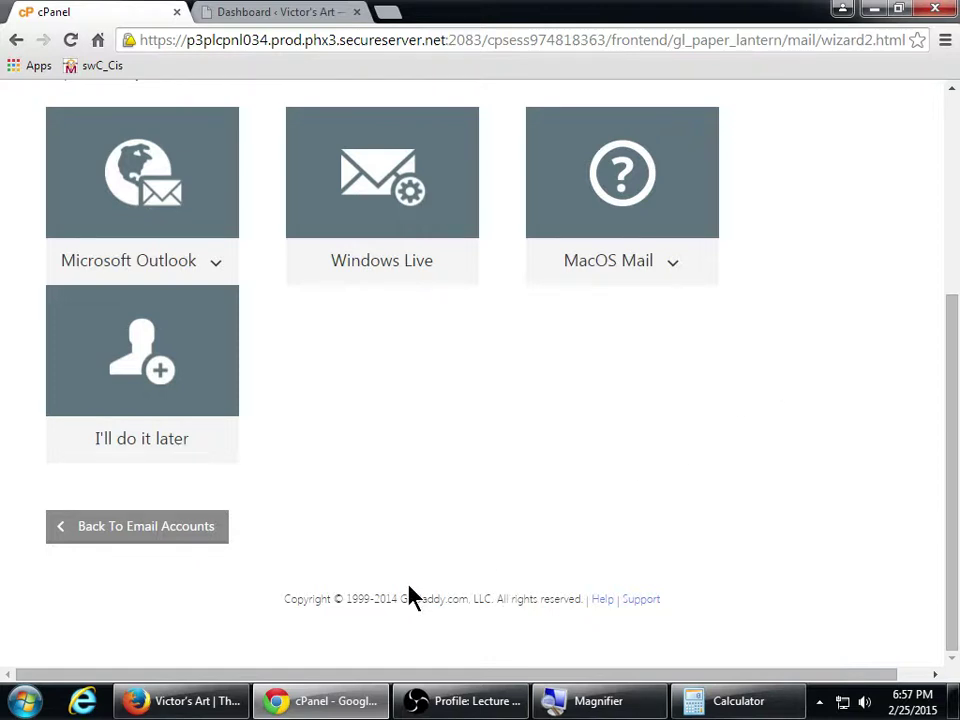
# Magnify the screen and load victorsart.info/webmail in the Firefox window
pyautogui.click(185, 700)
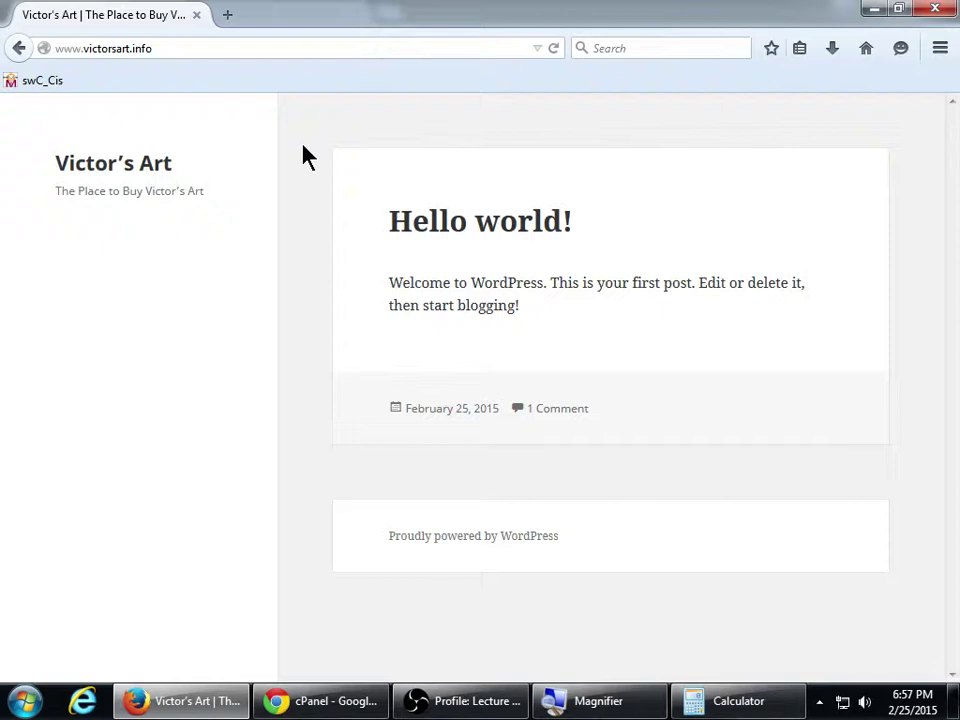
pyautogui.press('super+plus')
pyautogui.click(175, 95)
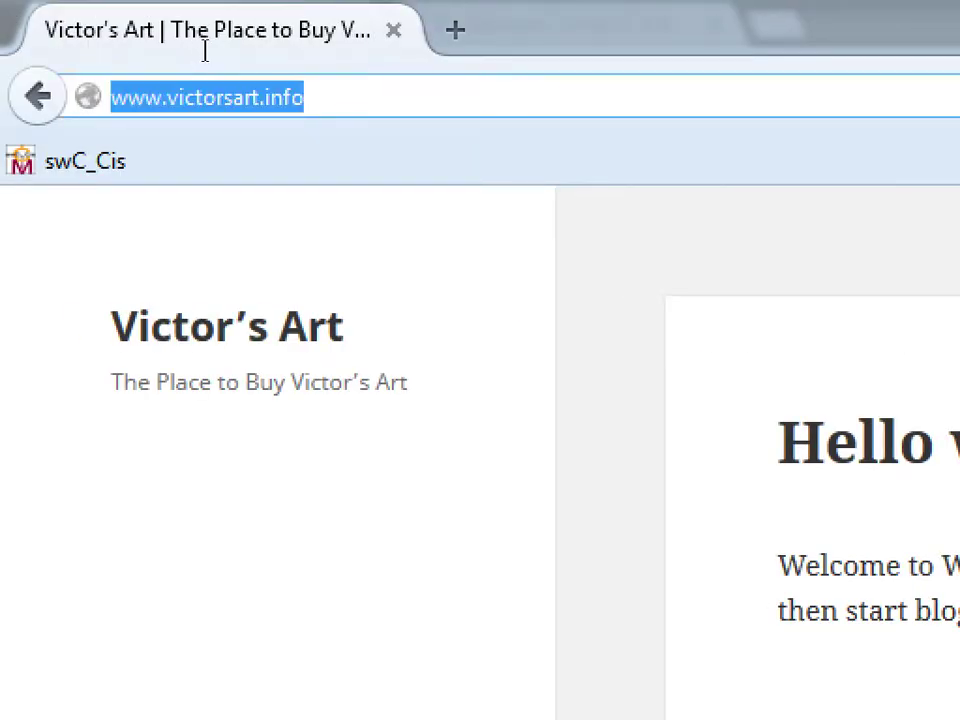
pyautogui.press('End')
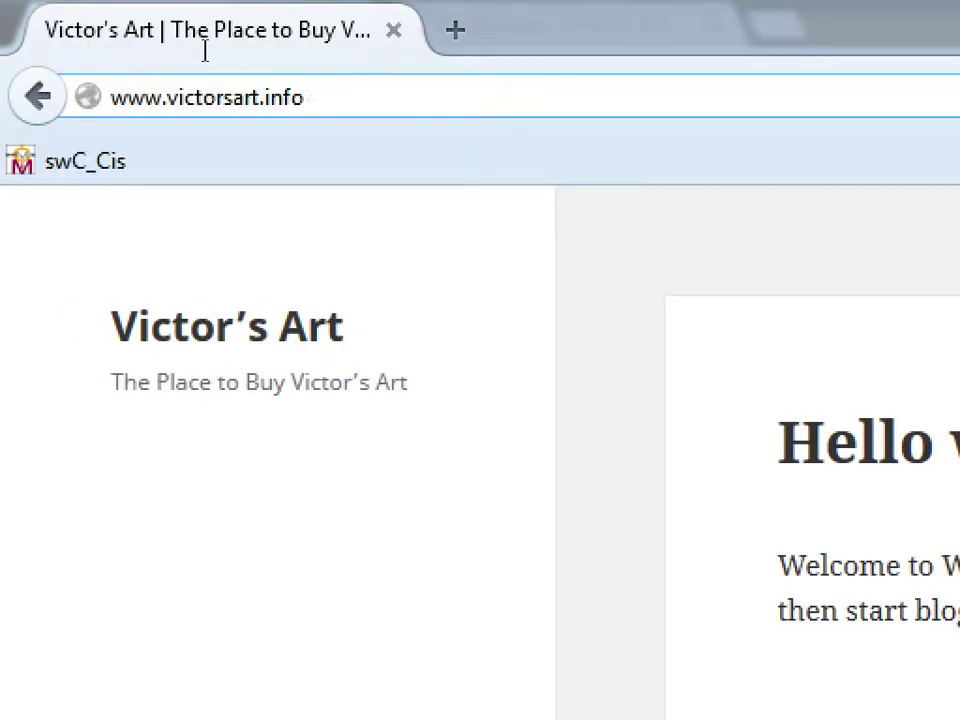
pyautogui.write('/webmail')
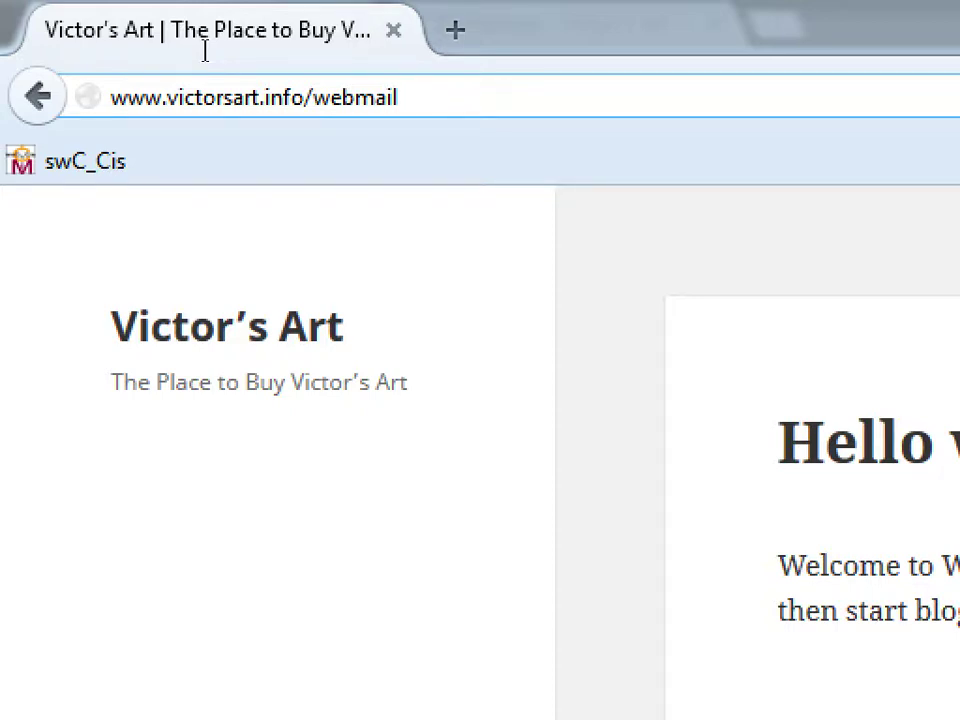
pyautogui.press('Return')
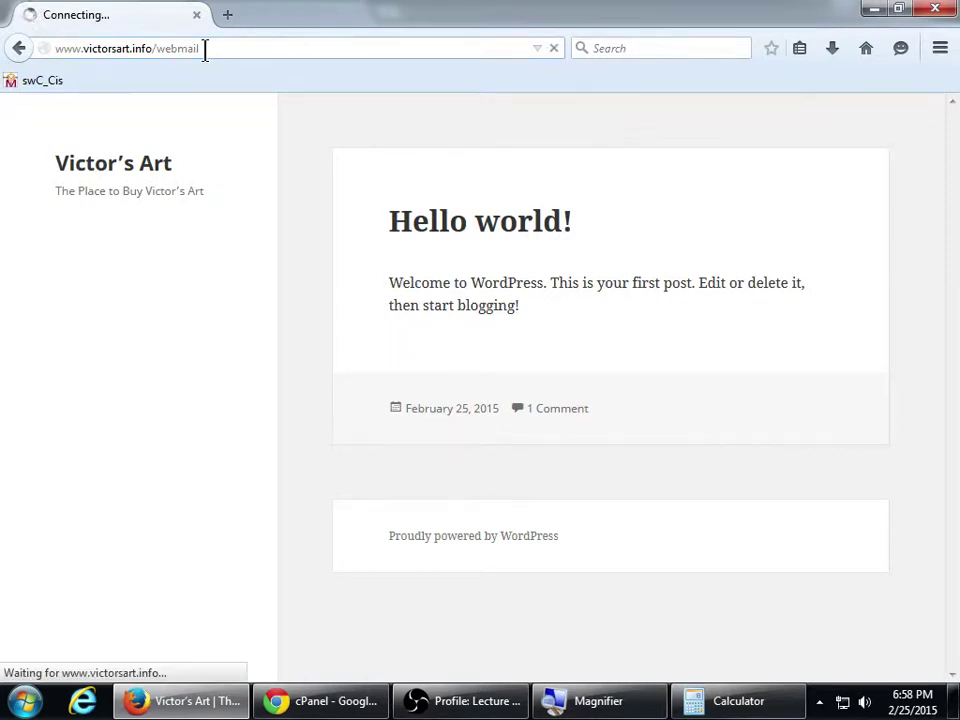
# Re-enter victorsart.info/webmail in the address bar, then bring the cPanel setup wizard forward
pyautogui.click(357, 701)
pyautogui.scroll(2, 398, 500)
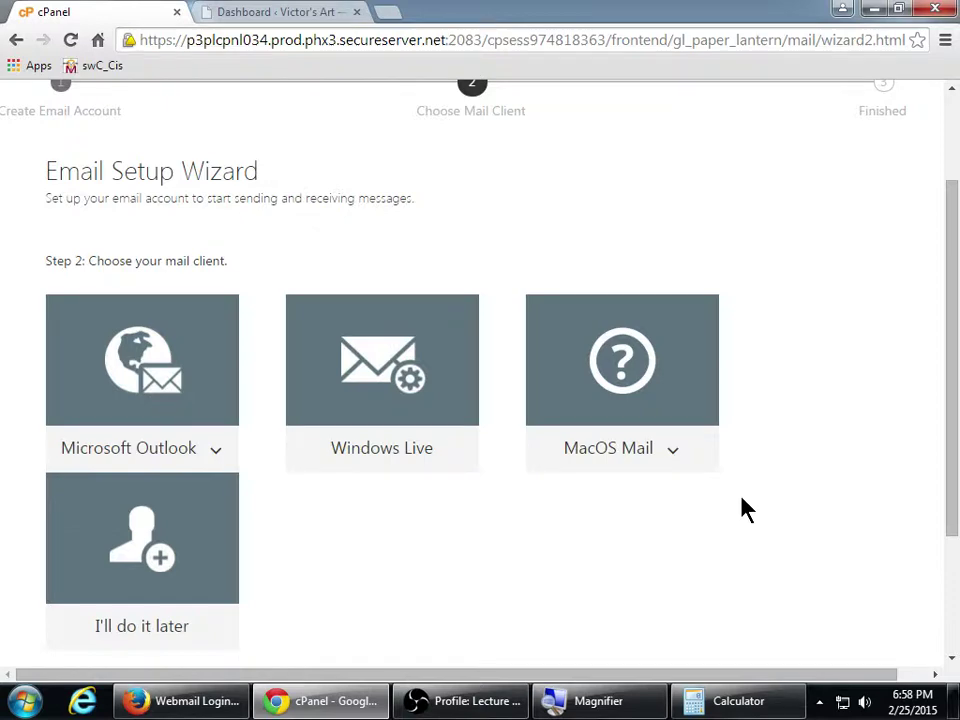
pyautogui.hotkey('alt', 'Tab')
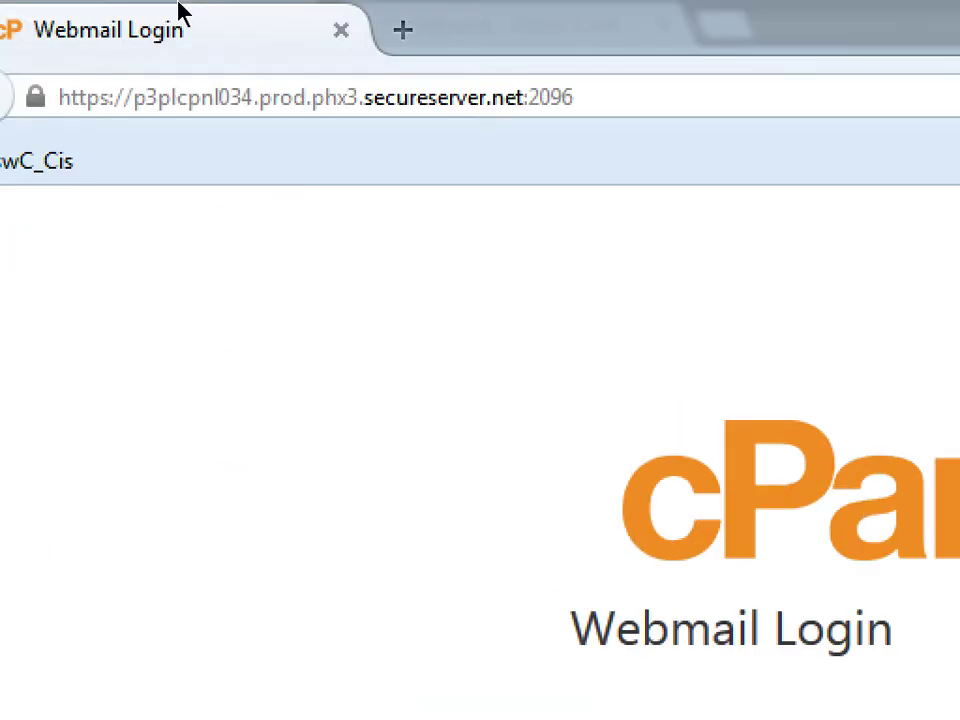
pyautogui.click(110, 48)
pyautogui.write('we')
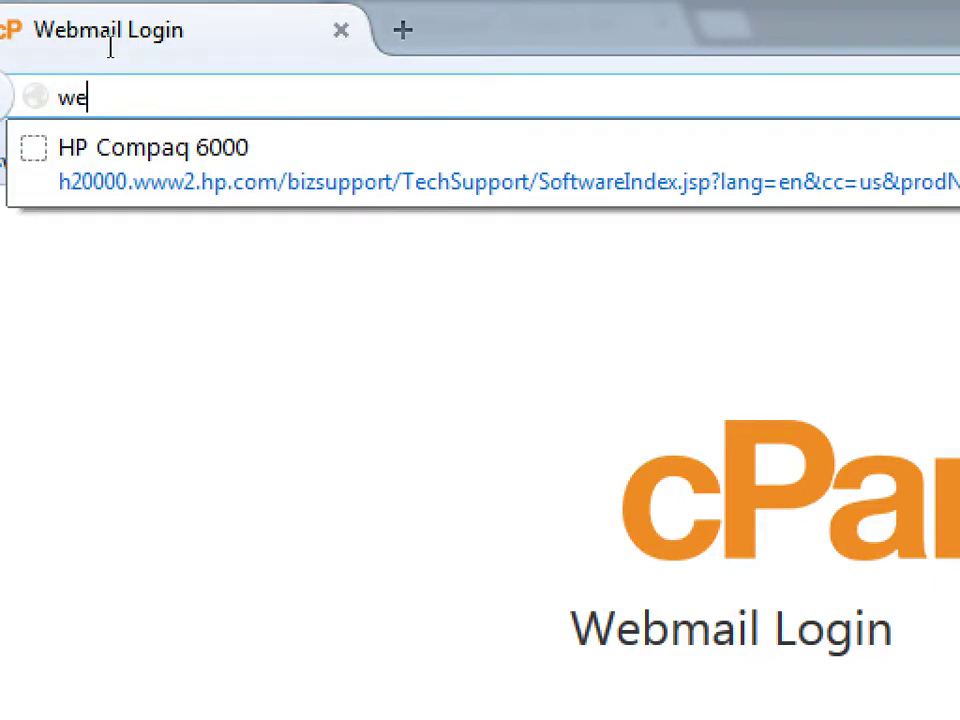
pyautogui.press('BackSpace')
pyautogui.press('BackSpace')
pyautogui.write('victors')
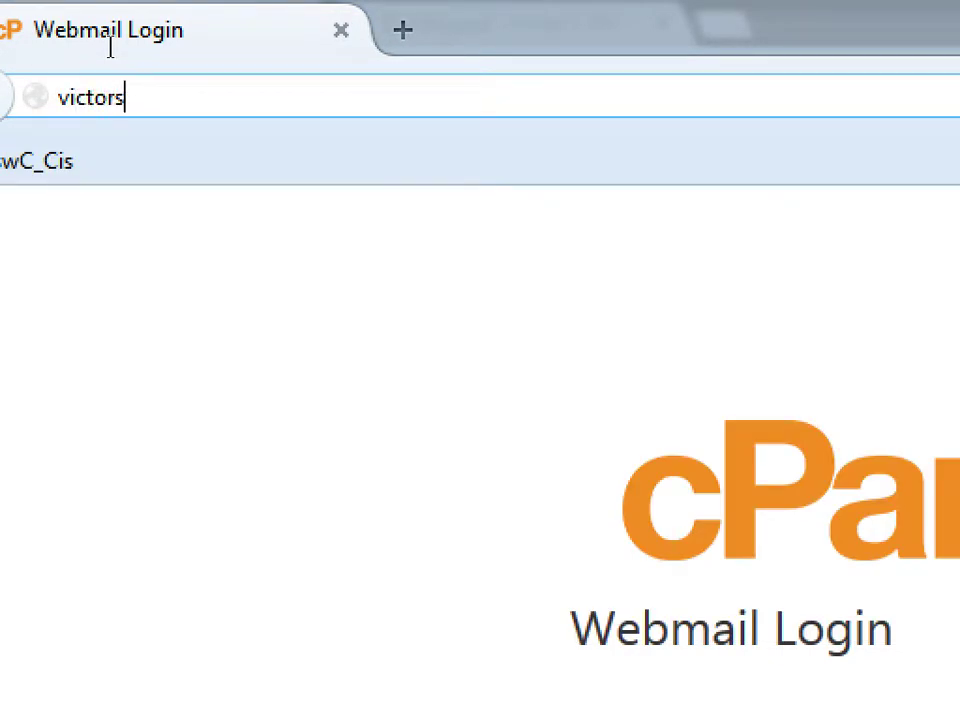
pyautogui.write('art.info/webmail')
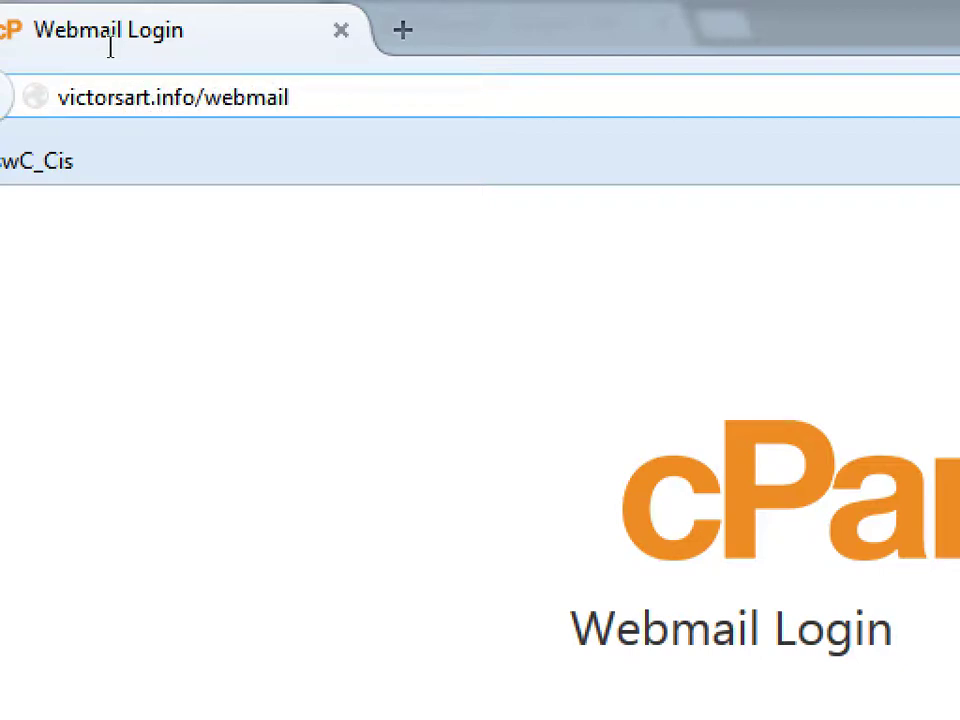
pyautogui.hotkey('ctrl', 'a')
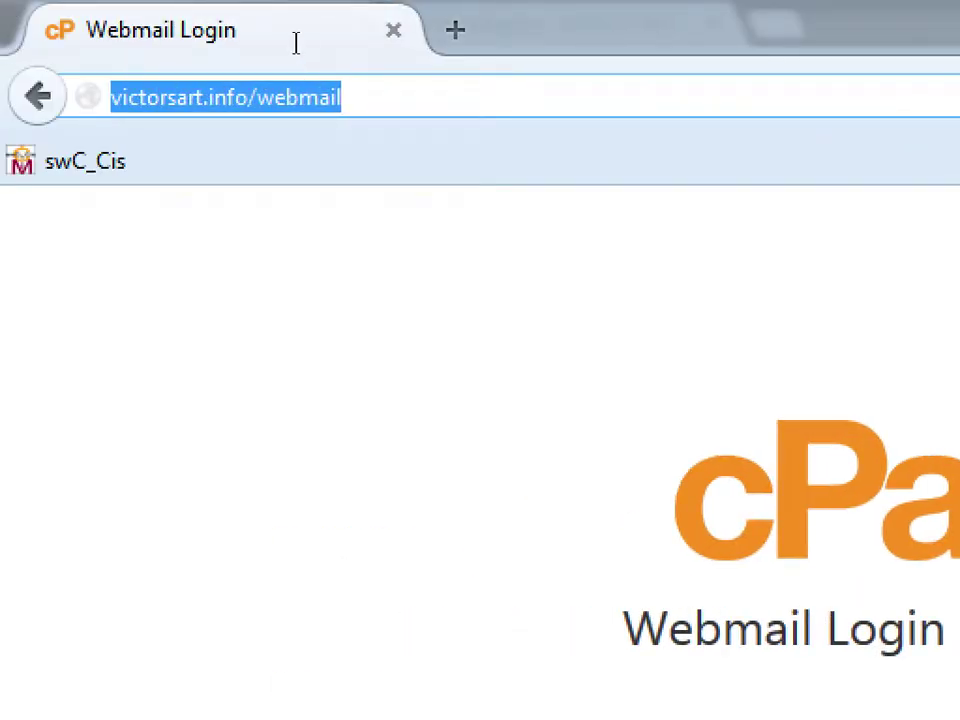
pyautogui.press('End')
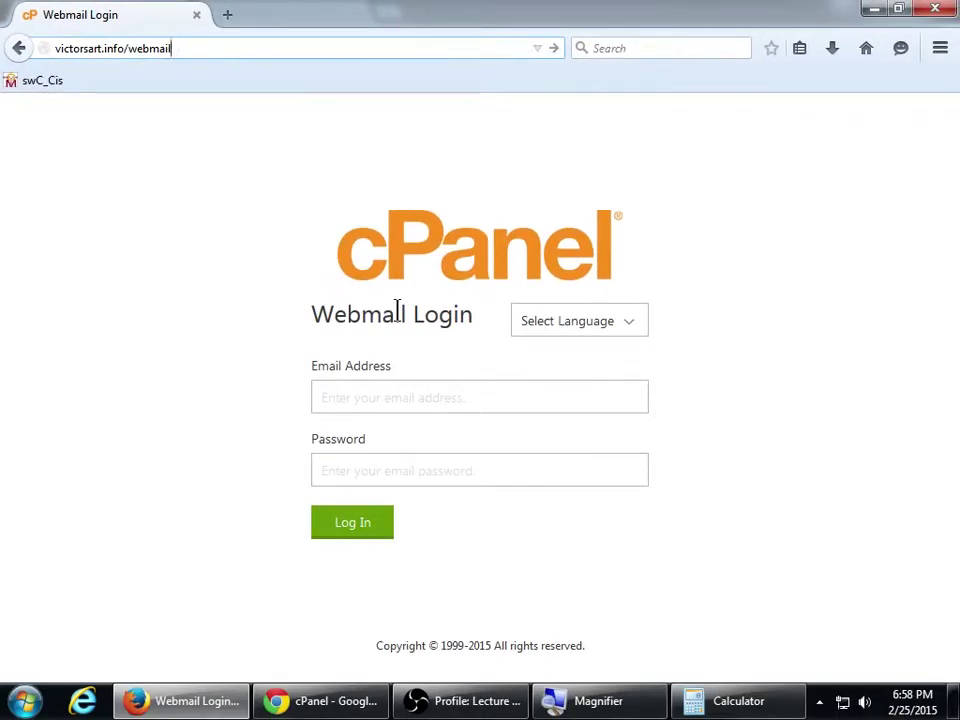
pyautogui.click(355, 704)
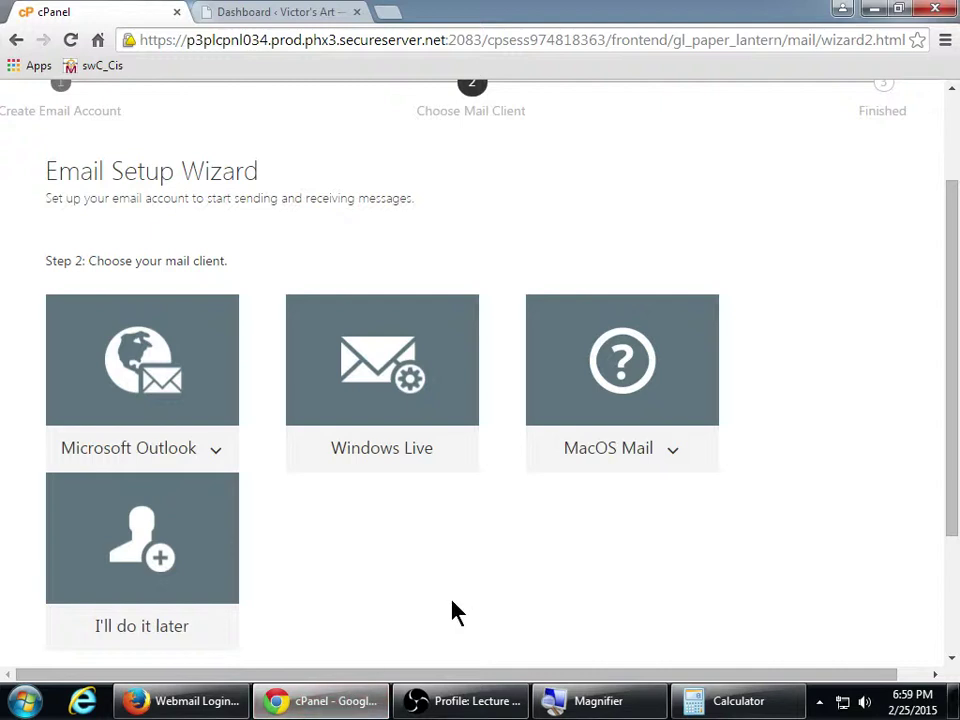
# Skip choosing a mail client and review the email accounts list
pyautogui.scroll(-2, 544, 594)
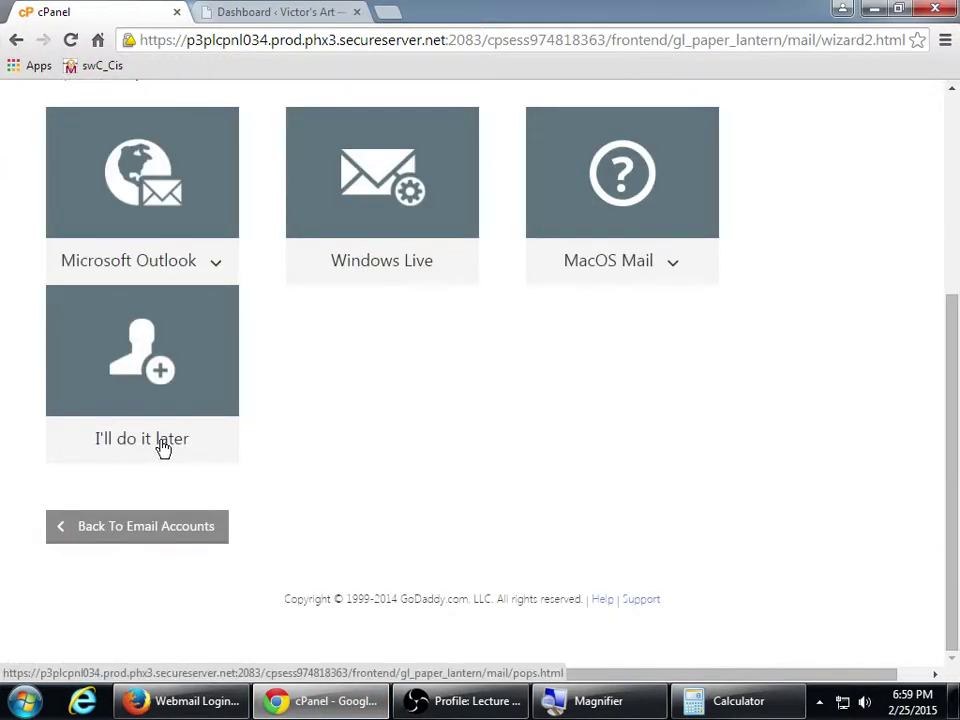
pyautogui.click(163, 448)
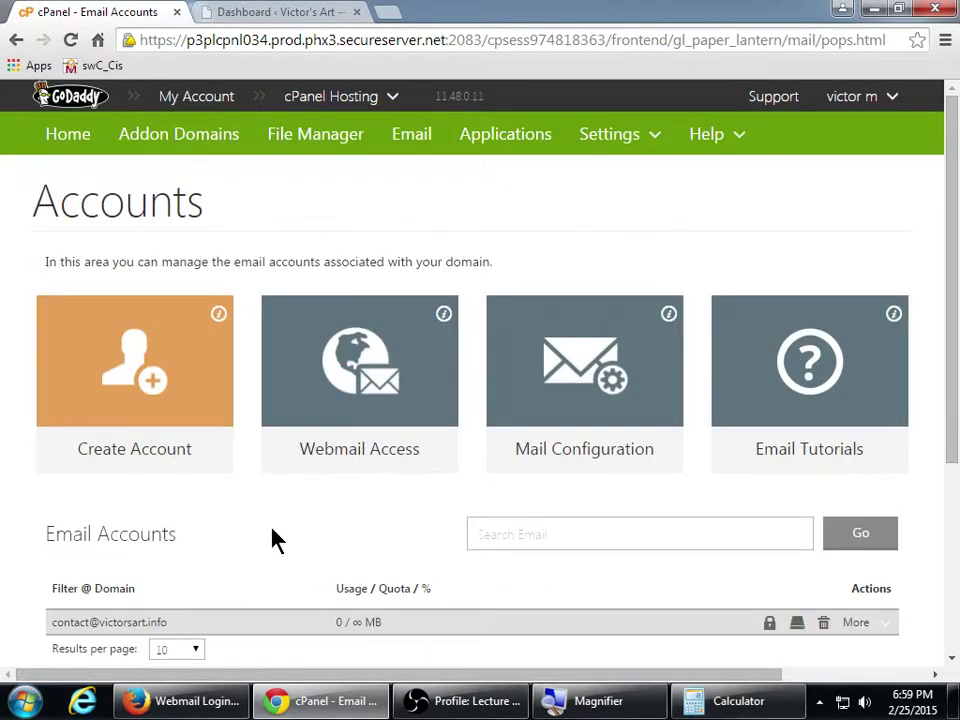
pyautogui.scroll(-1, 272, 540)
pyautogui.scroll(-2, 30, 435)
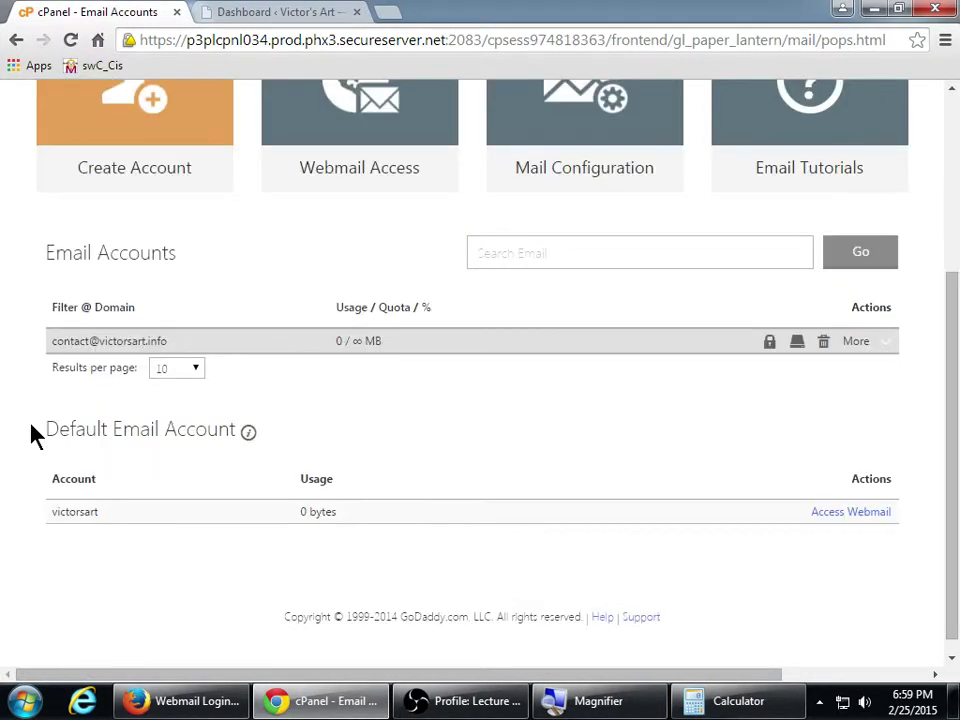
pyautogui.scroll(-1, 34, 435)
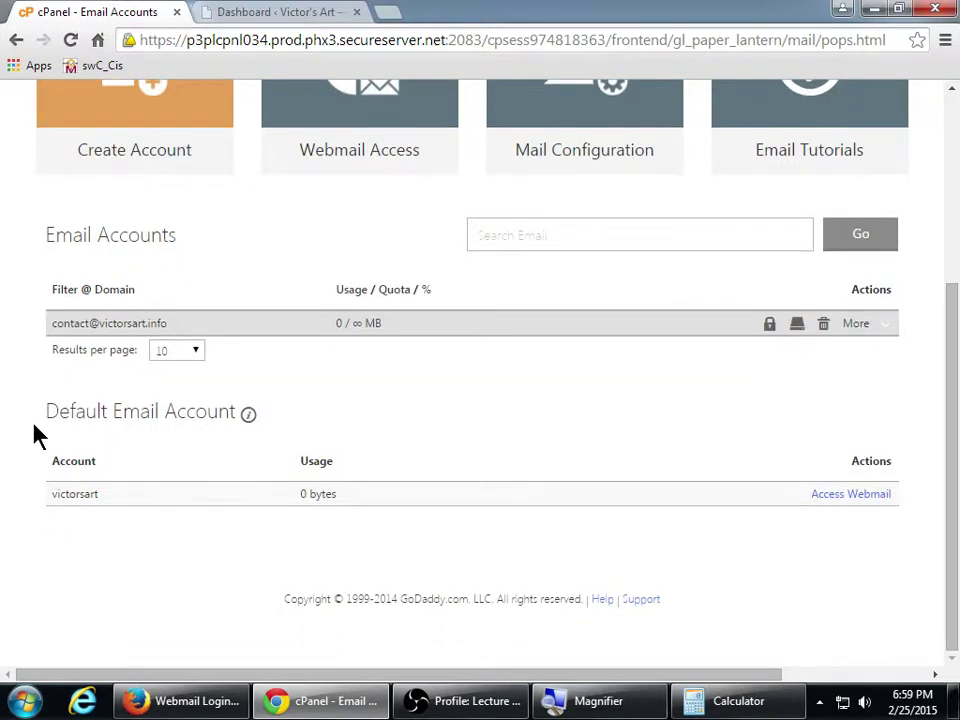
pyautogui.scroll(3, 34, 435)
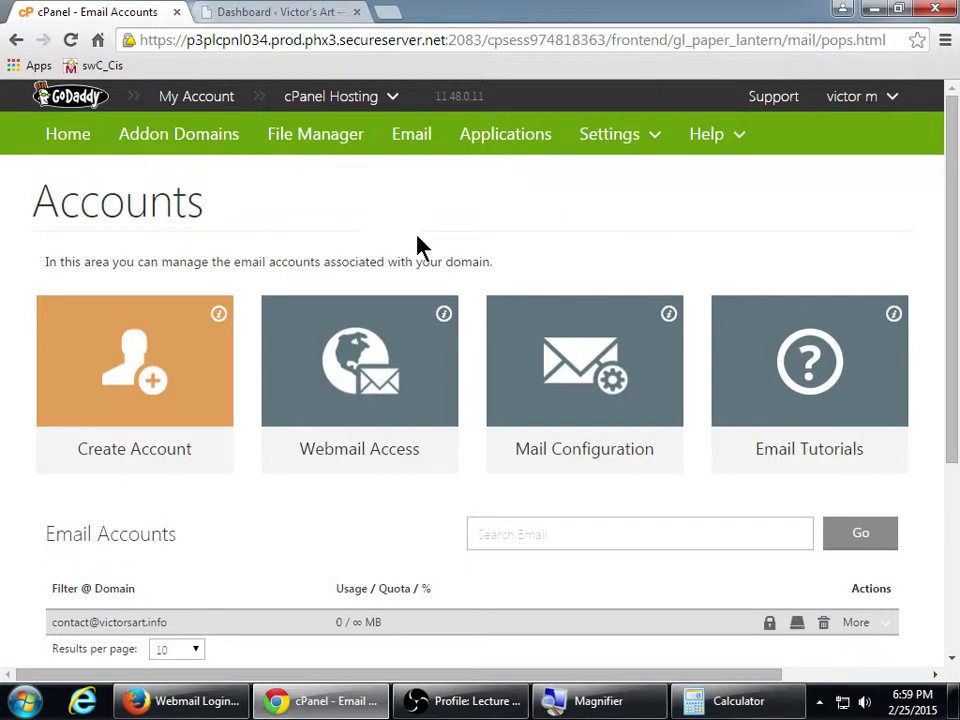
# Return to the victorsart.info cPanel home page listing the Email tools
pyautogui.scroll(-3, 420, 246)
pyautogui.scroll(3, 380, 235)
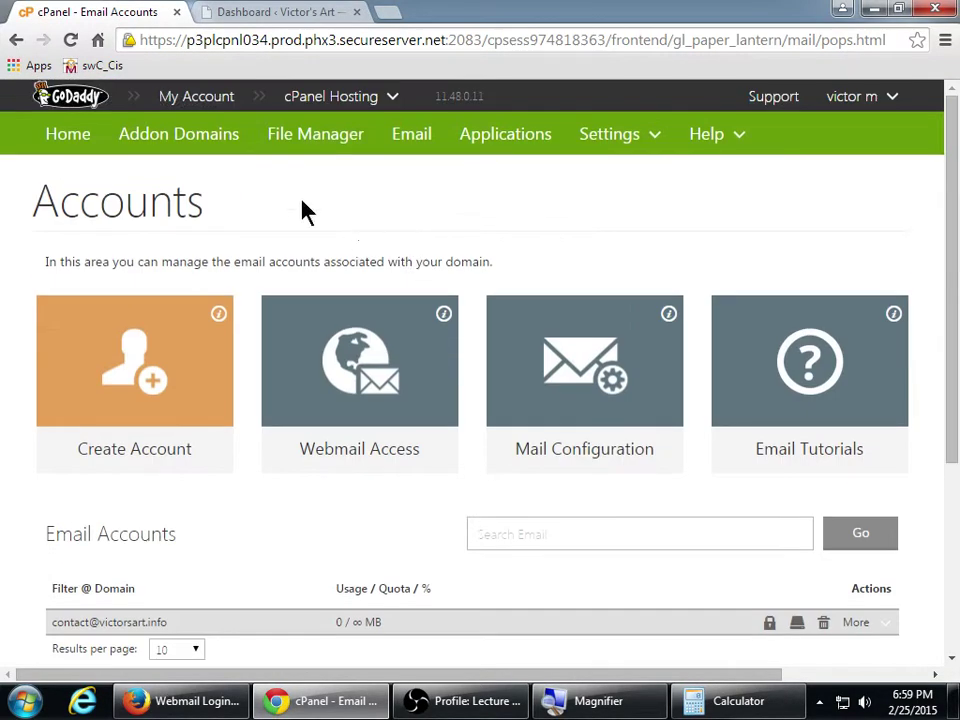
pyautogui.click(76, 147)
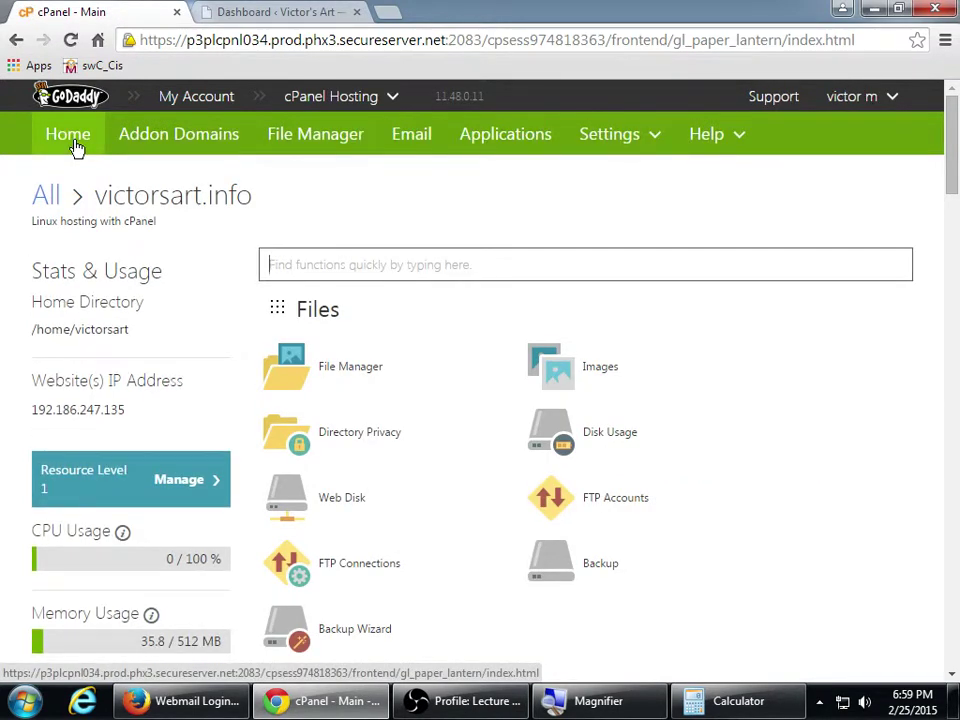
pyautogui.scroll(-10, 76, 147)
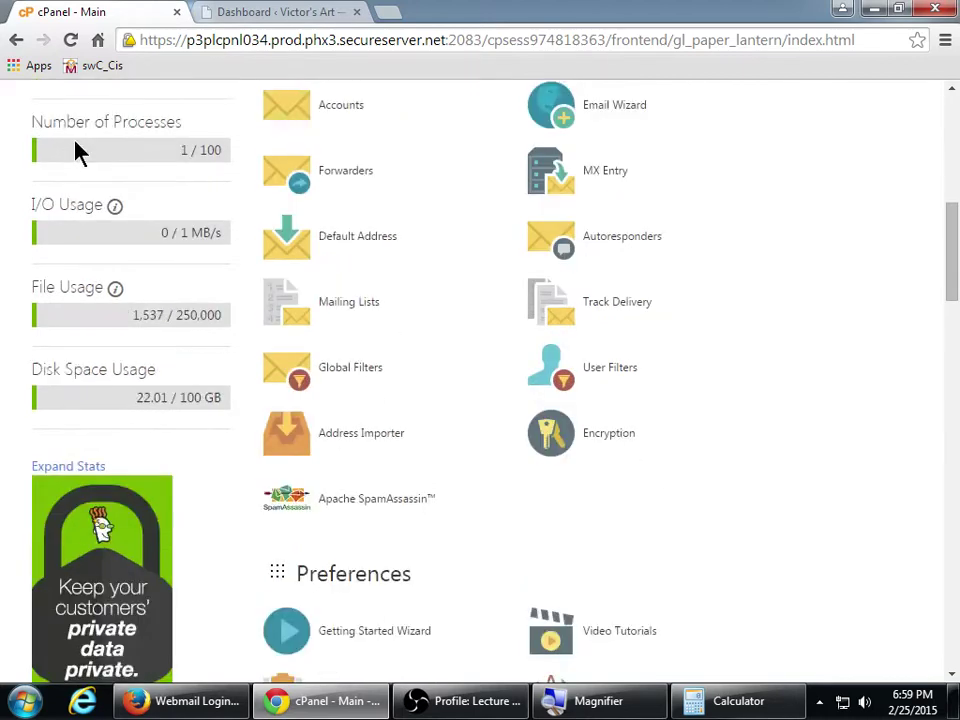
pyautogui.scroll(3, 75, 148)
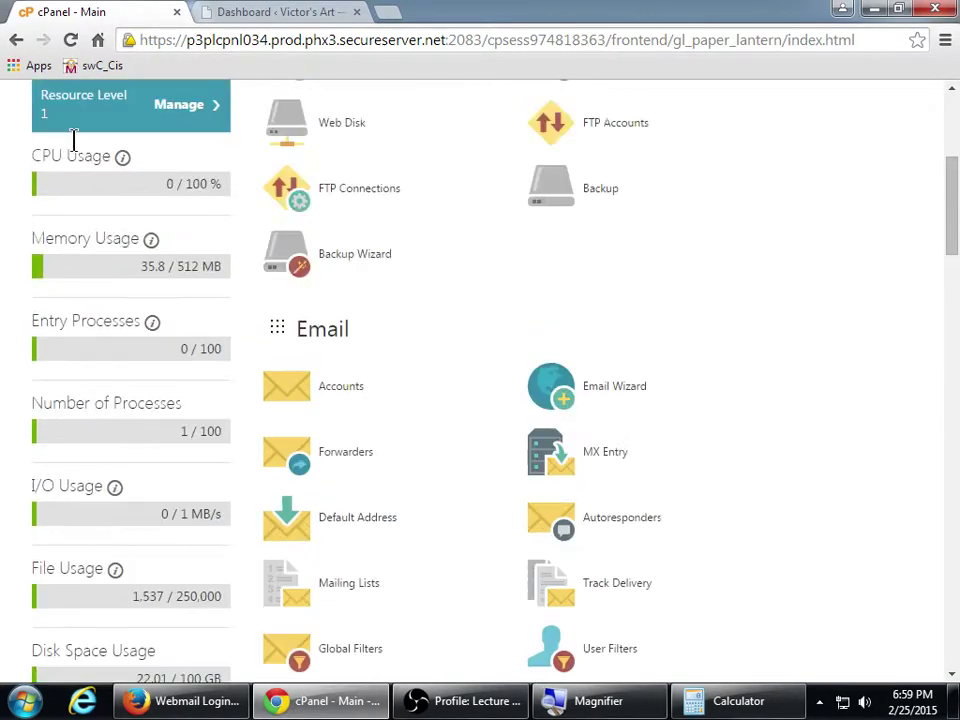
pyautogui.scroll(-2, 73, 142)
pyautogui.scroll(10, 73, 142)
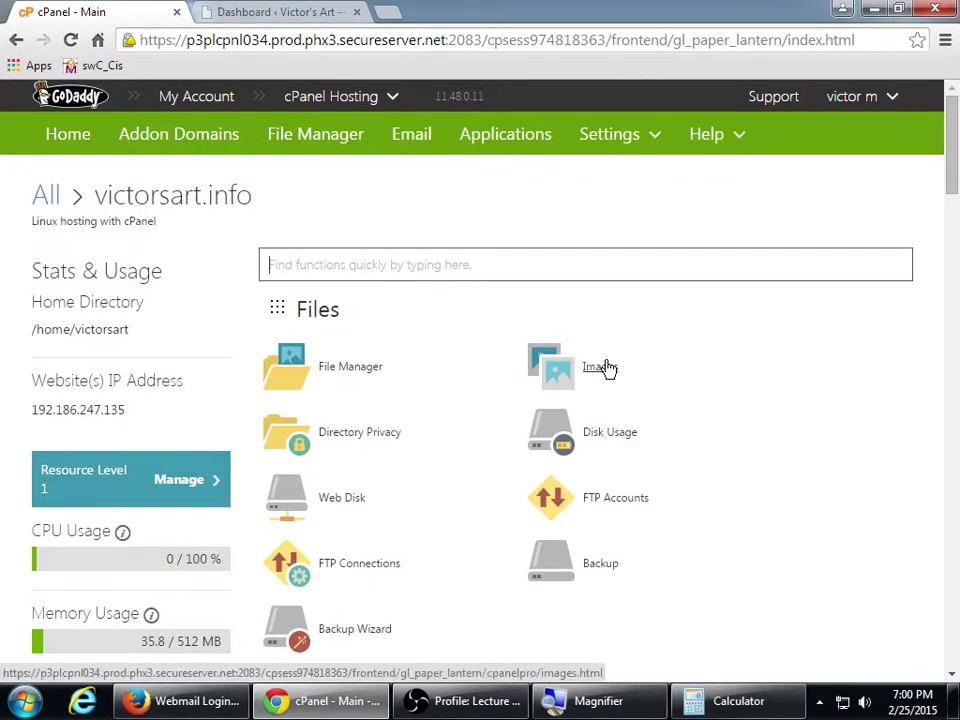
pyautogui.press('super')
# In a new Notepad note, write 'To log in to your Wordpress' with victorssite.com/wp-admin below
pyautogui.write('note')
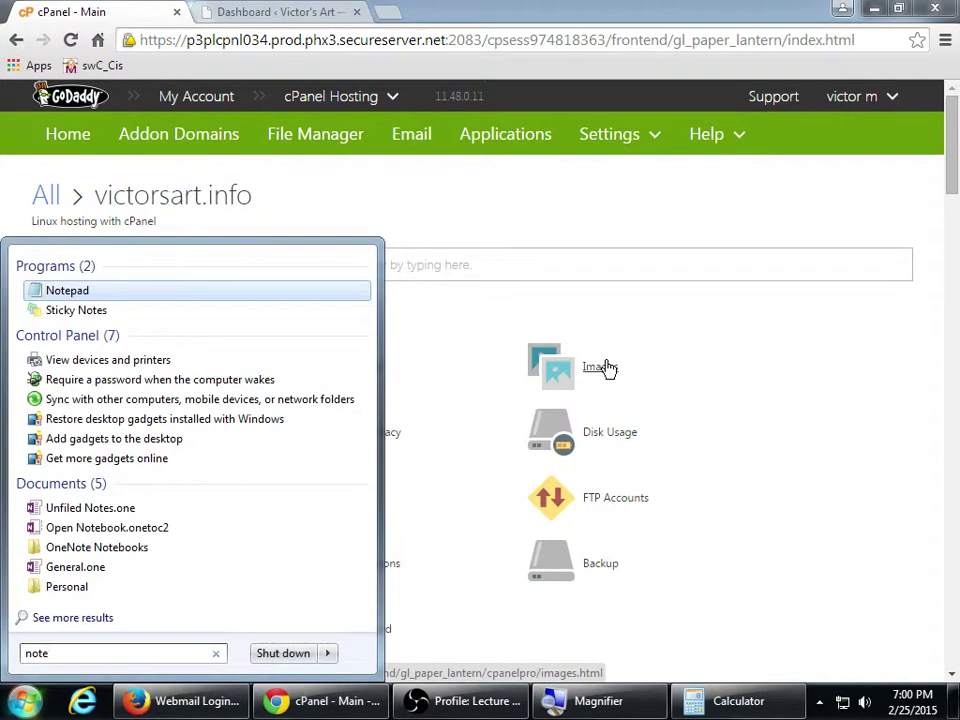
pyautogui.press('Return')
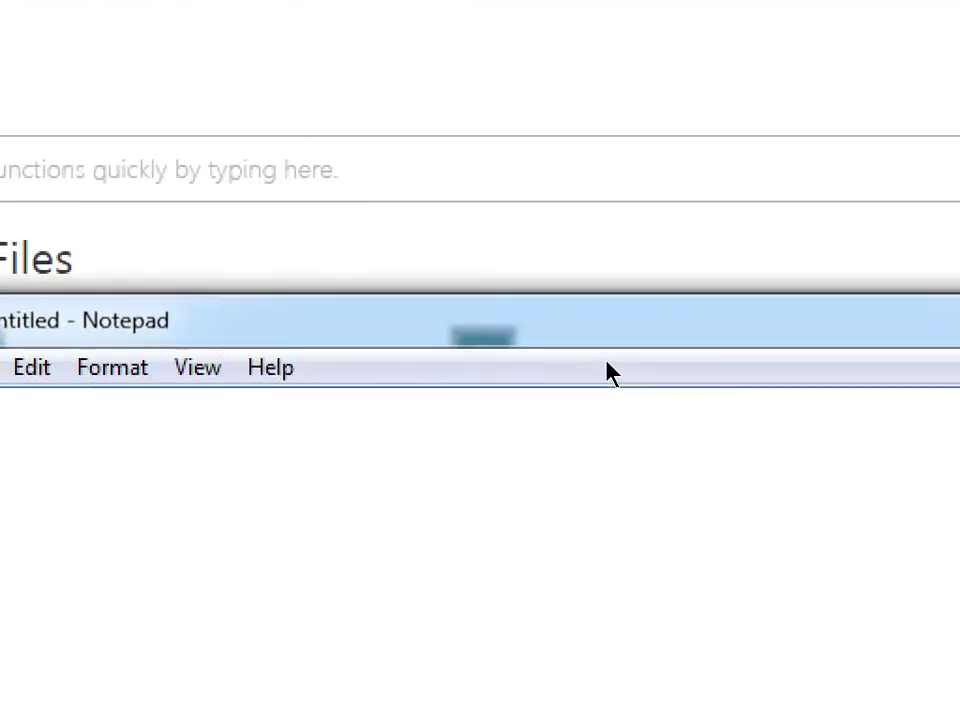
pyautogui.write('T')
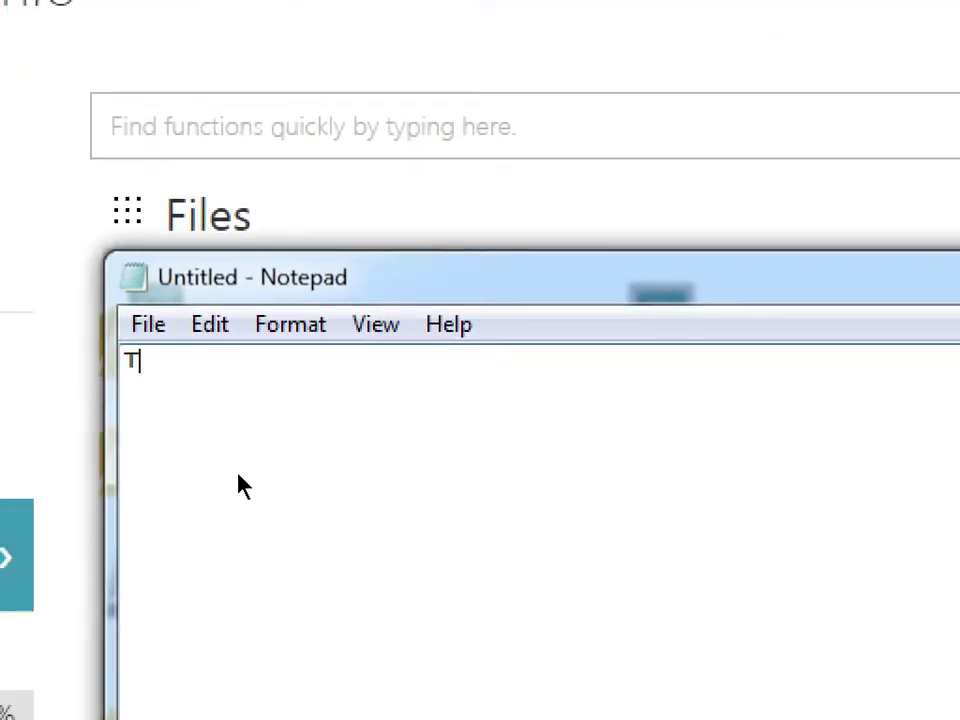
pyautogui.write('o log in')
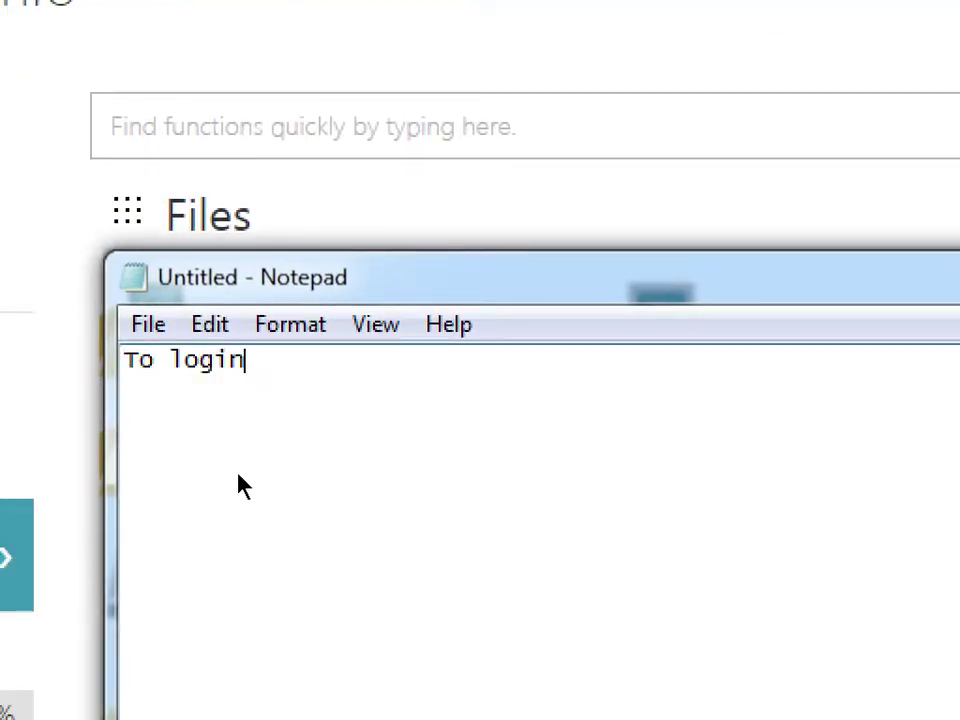
pyautogui.press('BackSpace')
pyautogui.press('BackSpace')
pyautogui.write('in to your Wordpress')
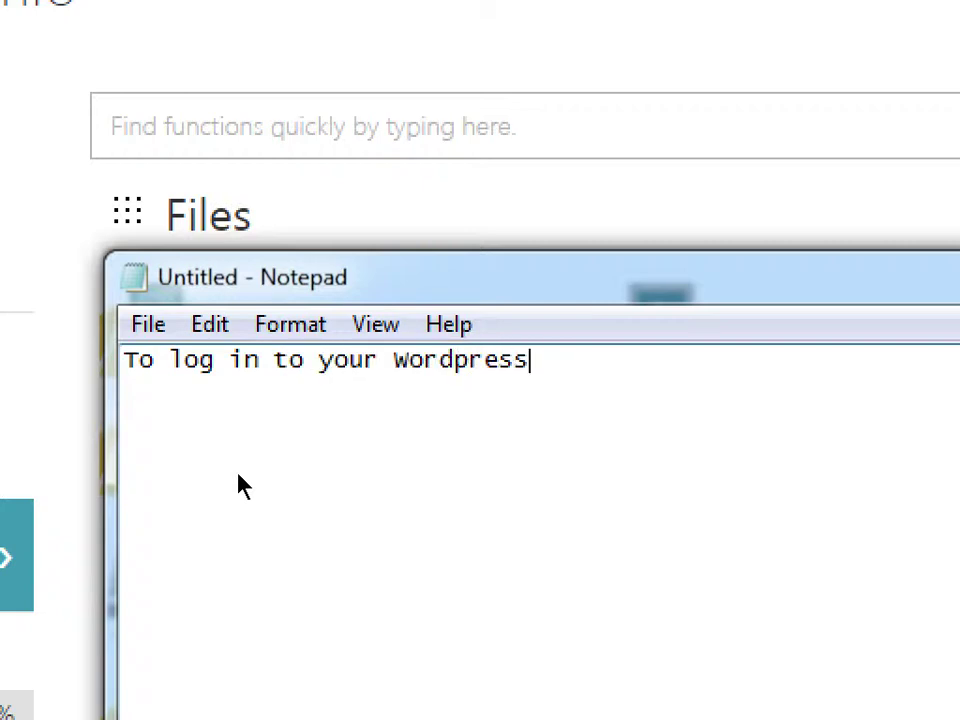
pyautogui.press('Return')
pyautogui.write('victors')
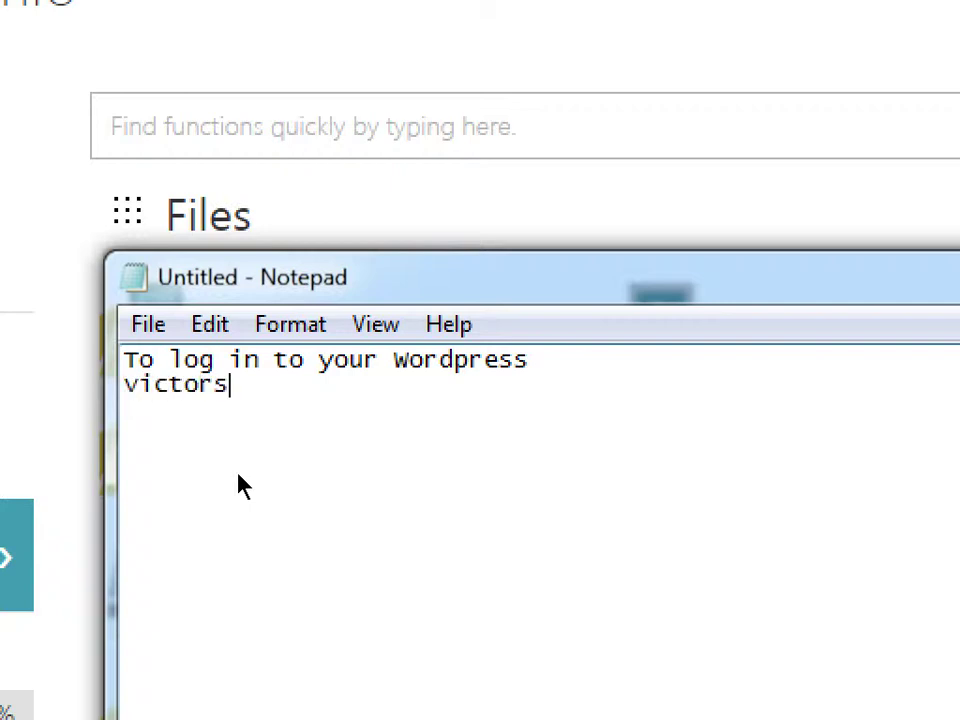
pyautogui.write('site.com/')
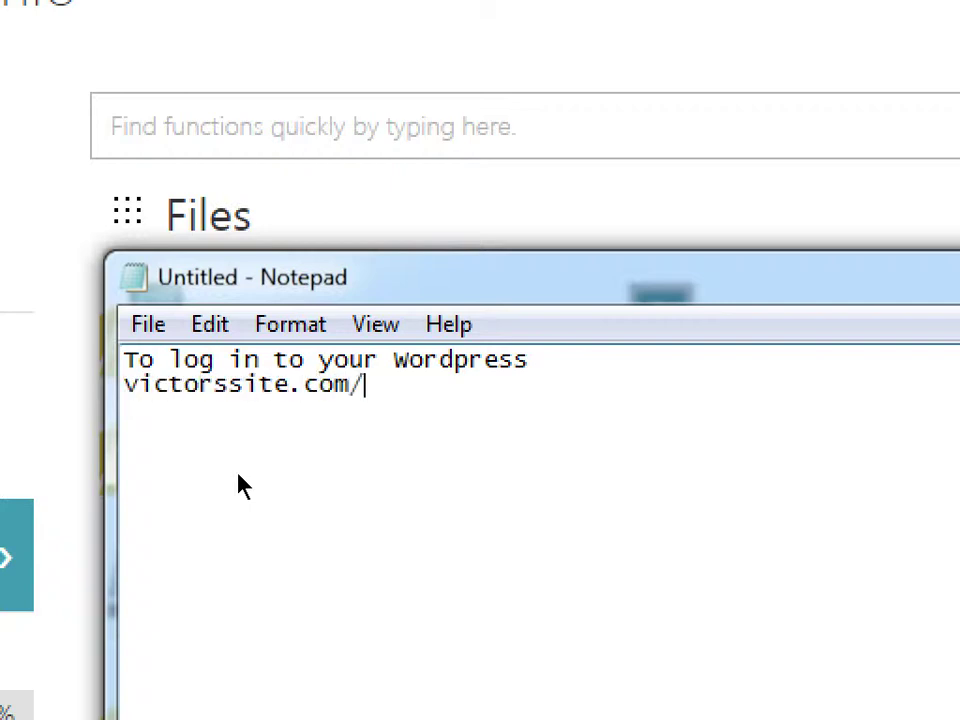
pyautogui.write('wp-admin')
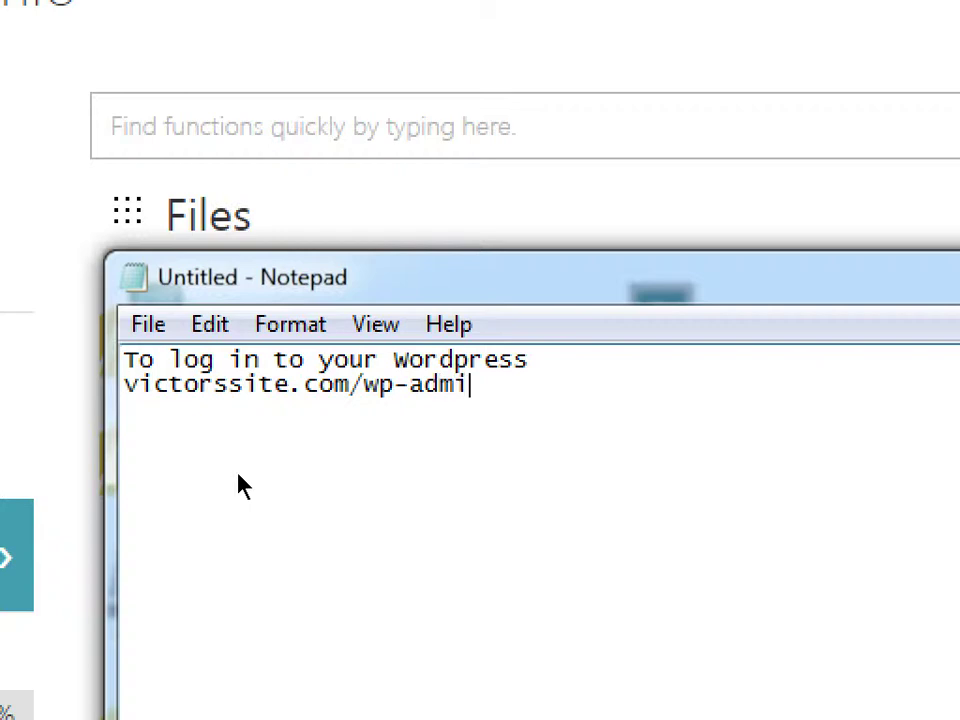
pyautogui.press('Left')
pyautogui.press('Left')
pyautogui.press('Left')
pyautogui.press('Left')
pyautogui.press('Left')
pyautogui.press('Left')
pyautogui.press('Left')
pyautogui.press('Left')
pyautogui.press('Left')
pyautogui.hotkey('shift', 'End')
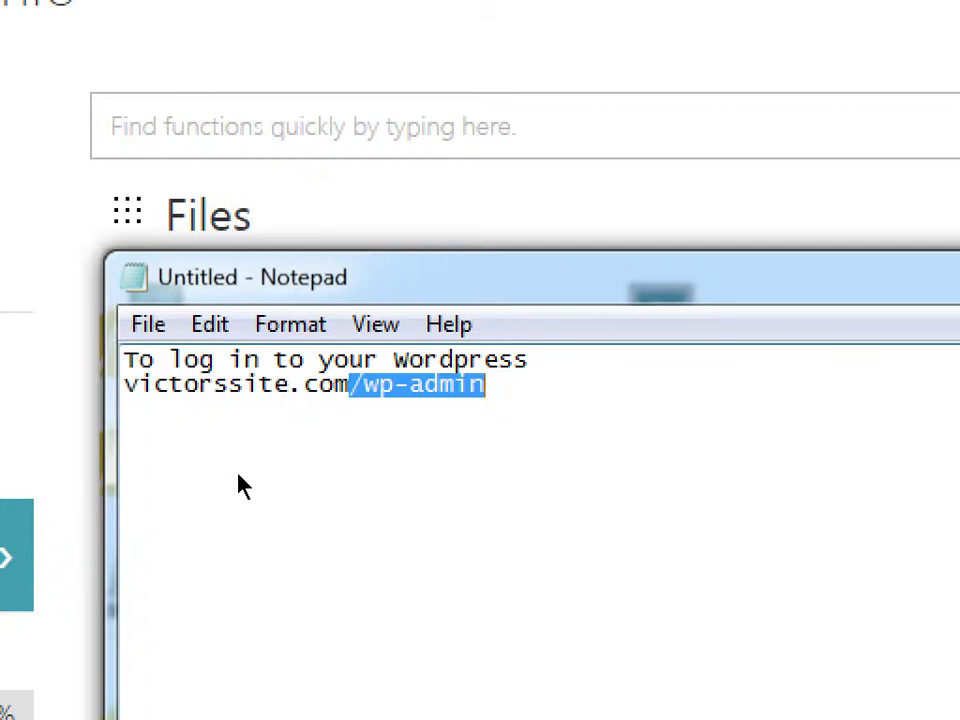
pyautogui.click(244, 486)
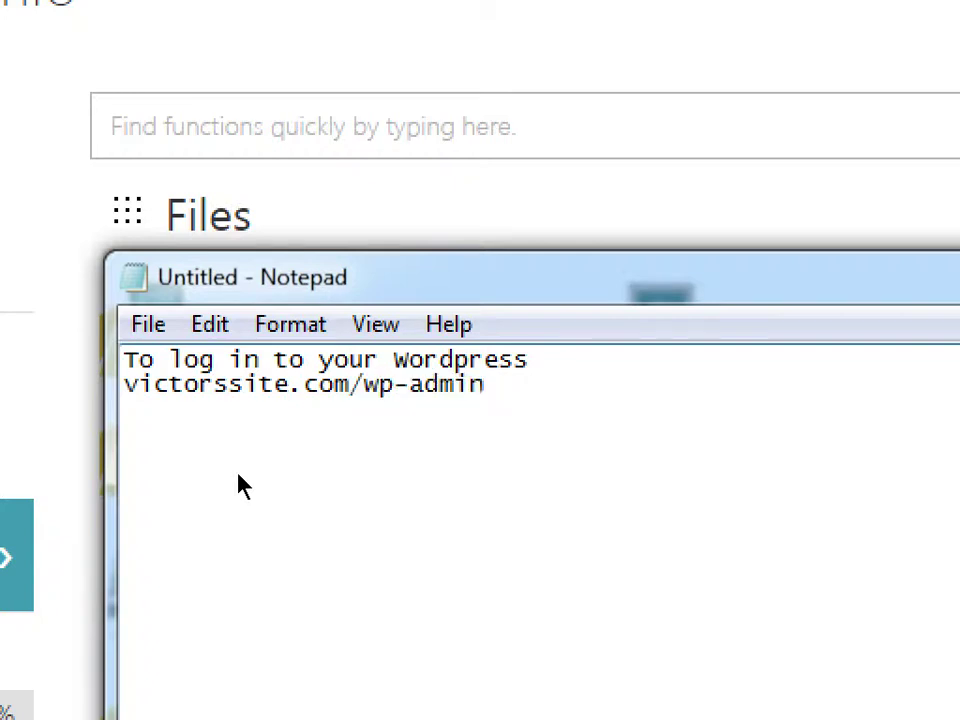
pyautogui.press('Return')
pyautogui.press('Return')
pyautogui.press('Return')
pyautogui.write('To log int')
pyautogui.write('to ')
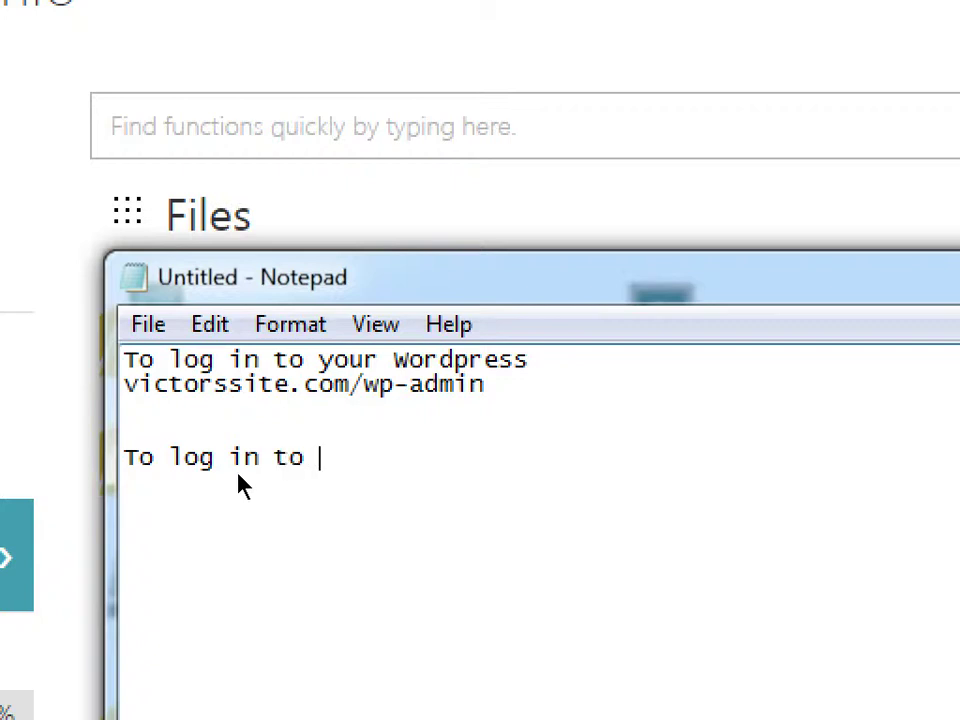
pyautogui.write('your Email')
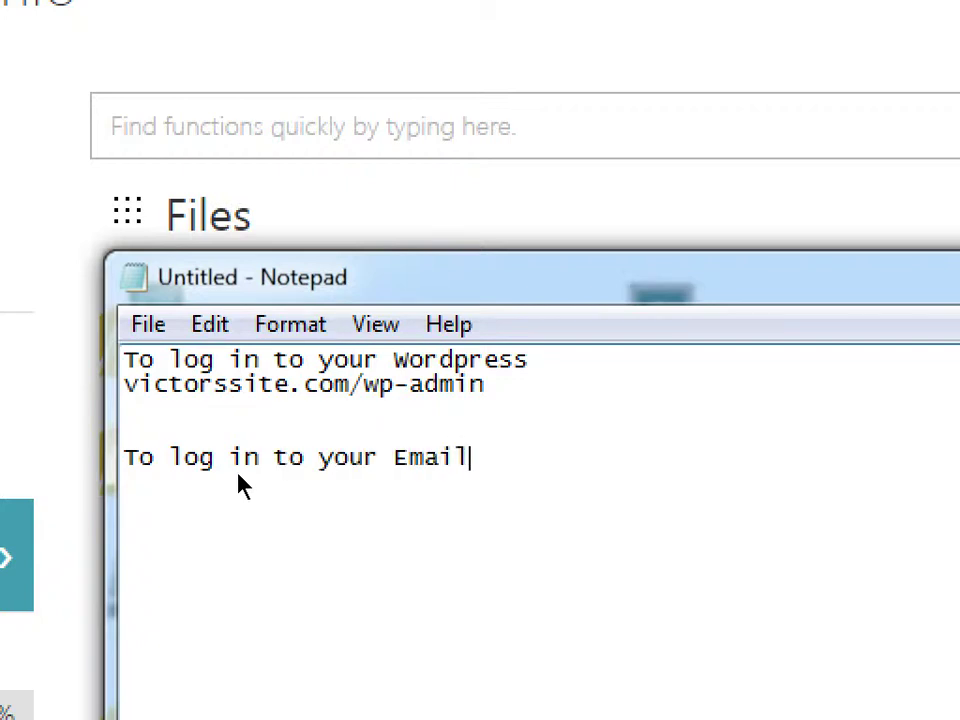
pyautogui.press('Return')
pyautogui.write('victorssite.com/webmail')
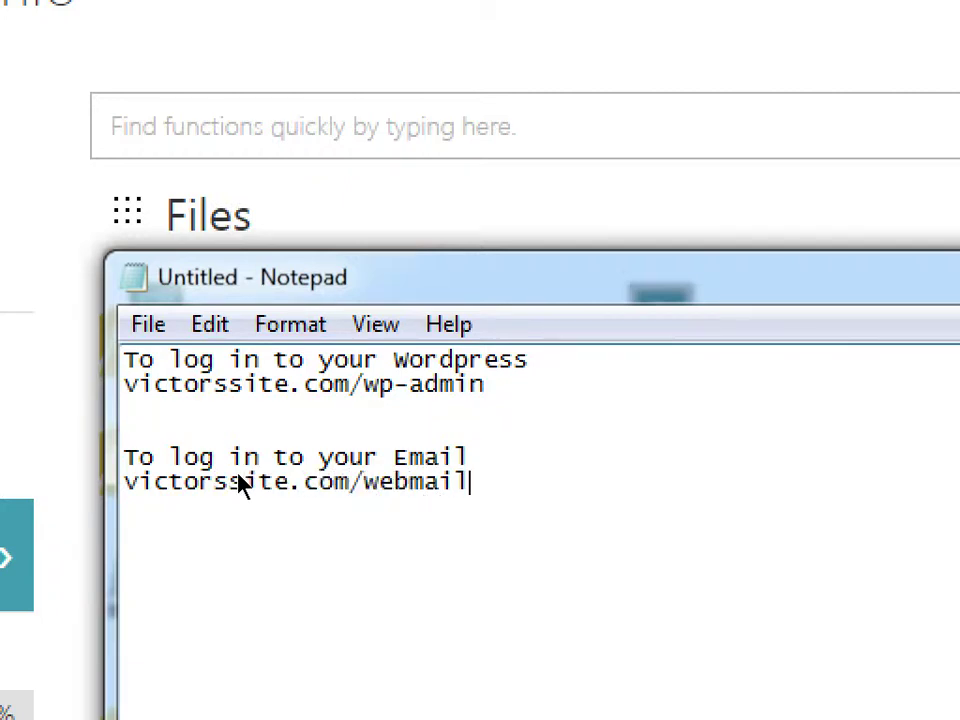
pyautogui.press('Home')
pyautogui.write('http://')
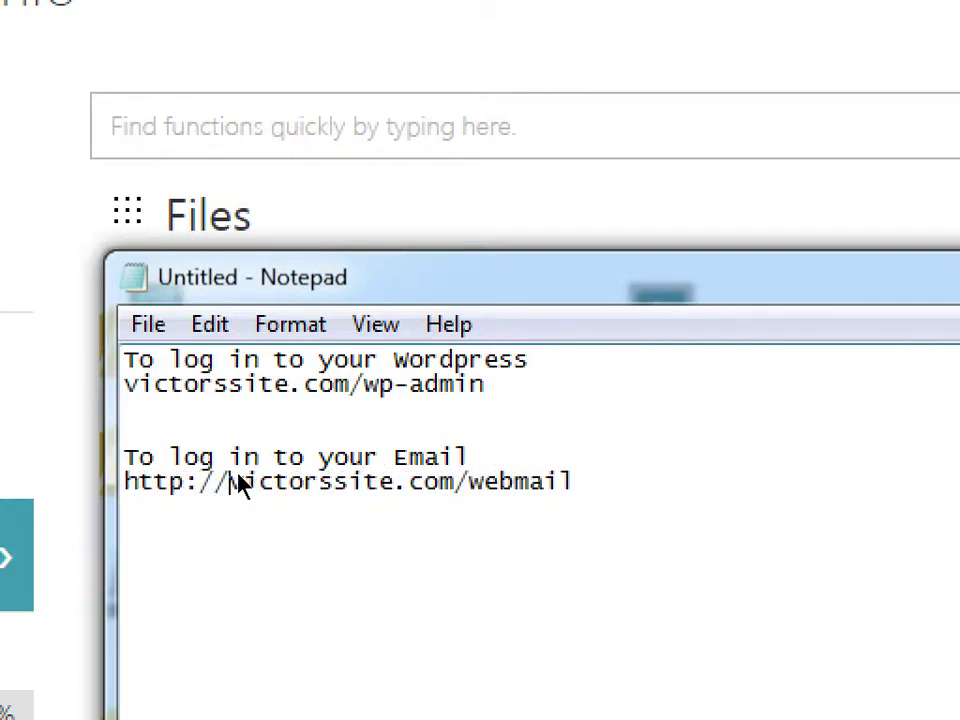
pyautogui.press('Up')
pyautogui.press('Up')
pyautogui.press('Up')
pyautogui.press('Up')
pyautogui.write('http://')
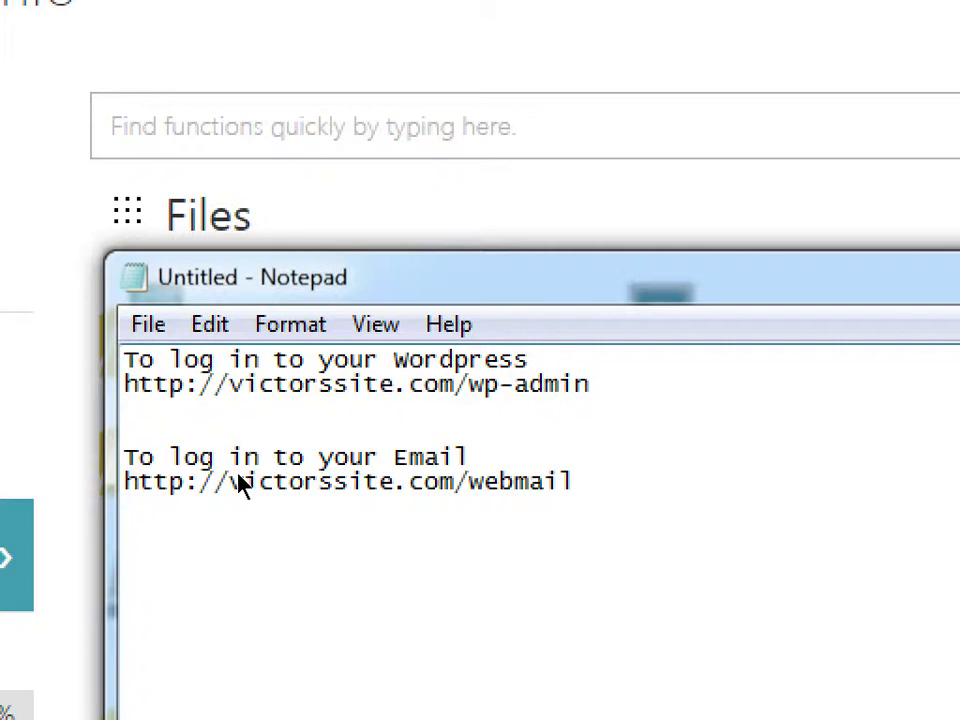
pyautogui.hotkey('ctrl', 'Home')
pyautogui.press('Return')
pyautogui.press('Return')
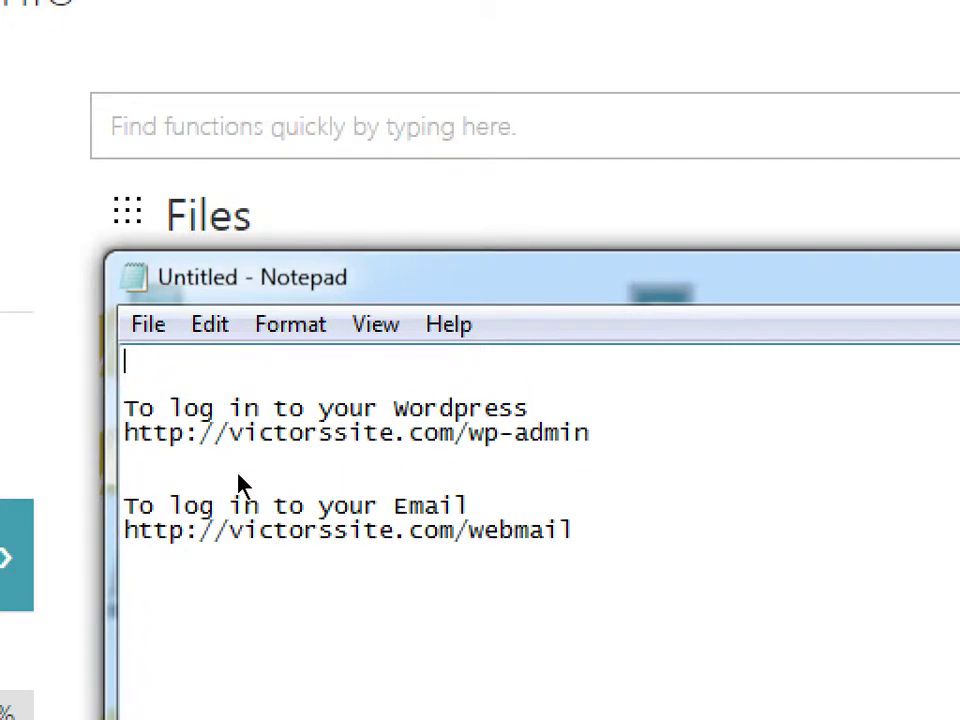
pyautogui.write('to')
pyautogui.press('BackSpace')
pyautogui.press('BackSpace')
pyautogui.press('BackSpace')
pyautogui.write('To manage every')
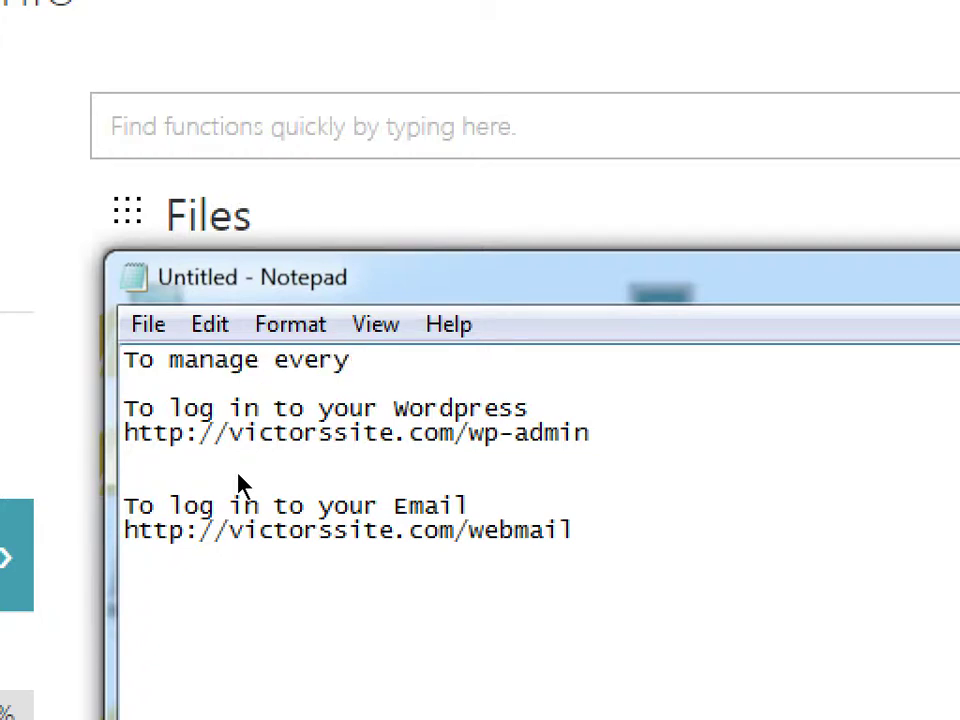
pyautogui.write('thing')
pyautogui.press('Return')
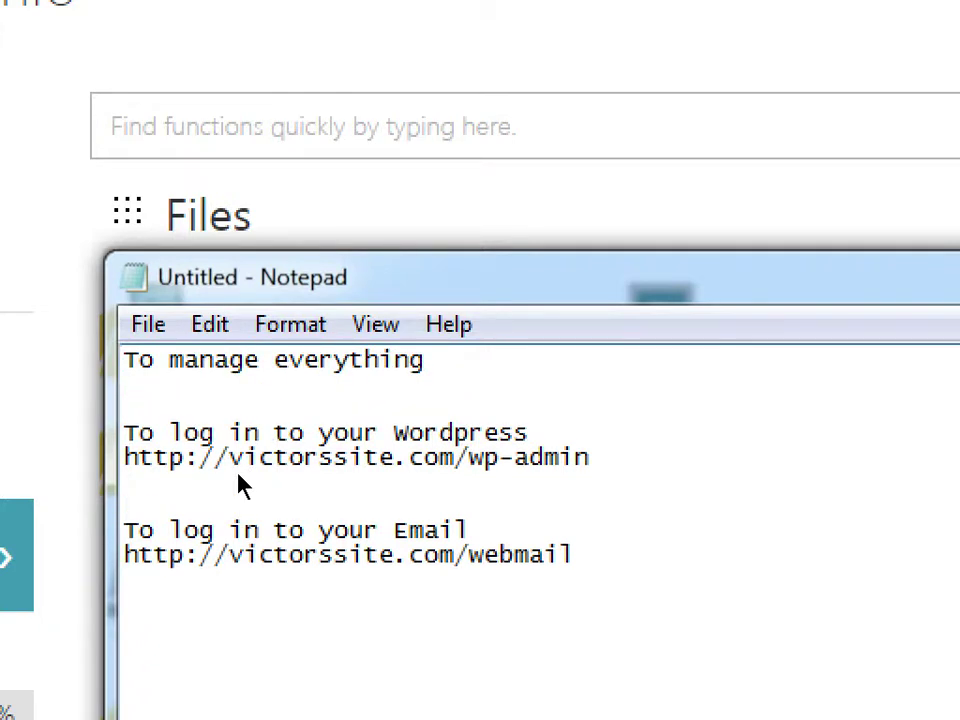
pyautogui.write('http://go')
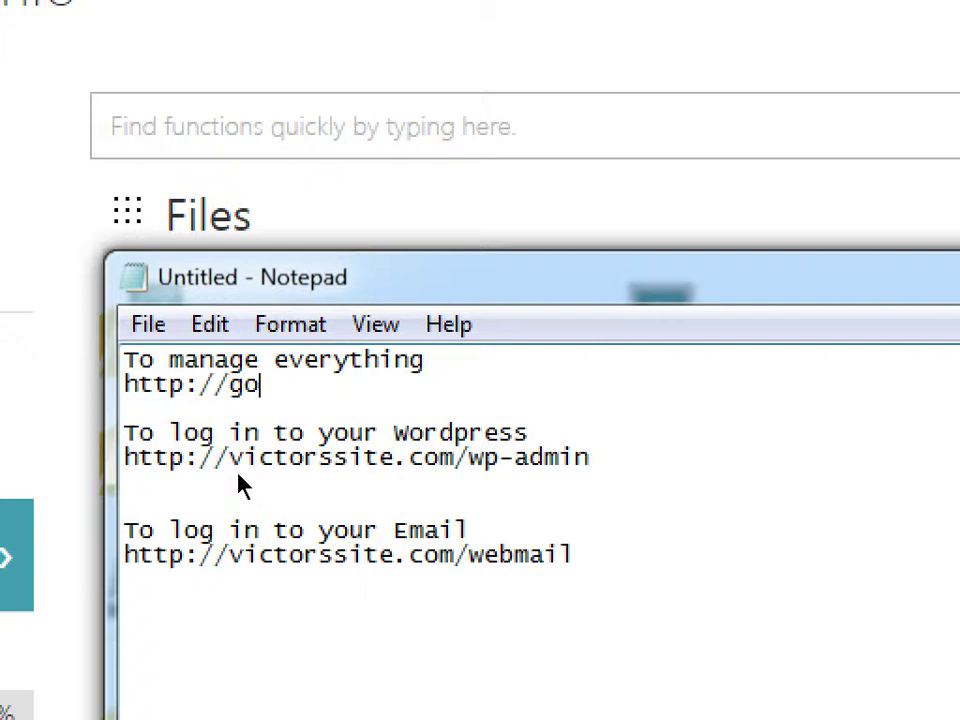
pyautogui.write('daddy.com')
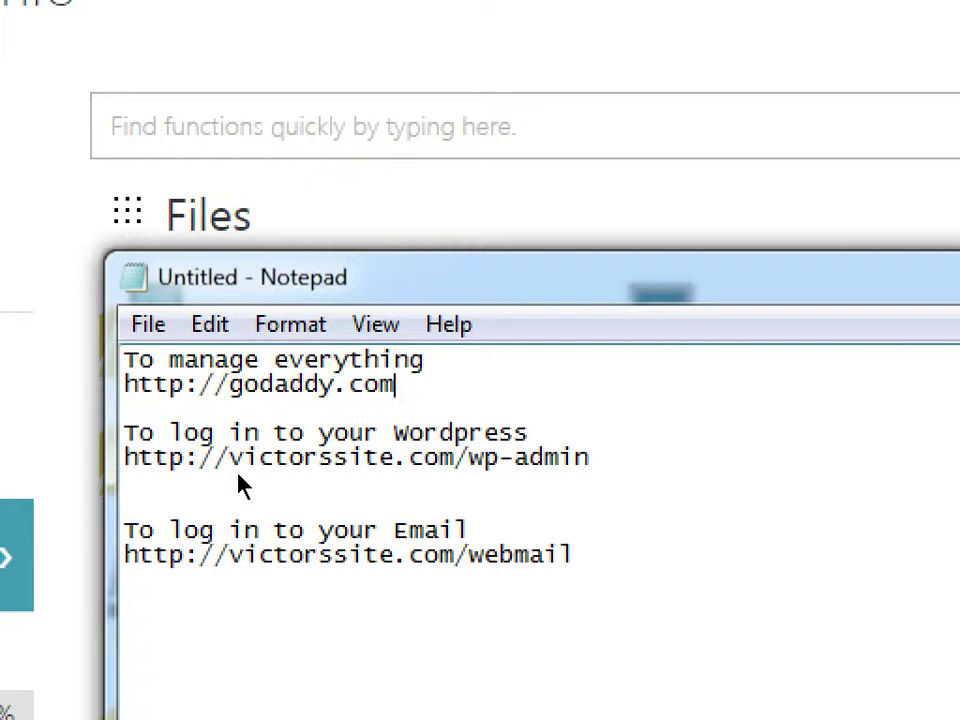
# Add a tab-indented 'Then into cPanel' line below the GoDaddy address
pyautogui.press('Return')
pyautogui.press('Tab')
pyautogui.write('Then ')
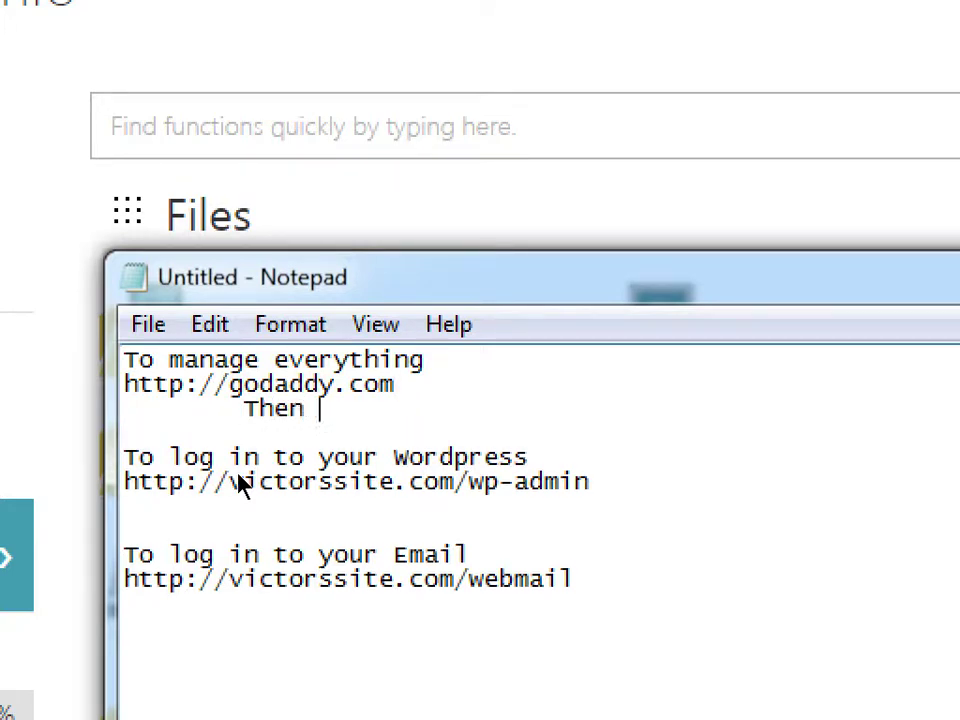
pyautogui.write('into cP')
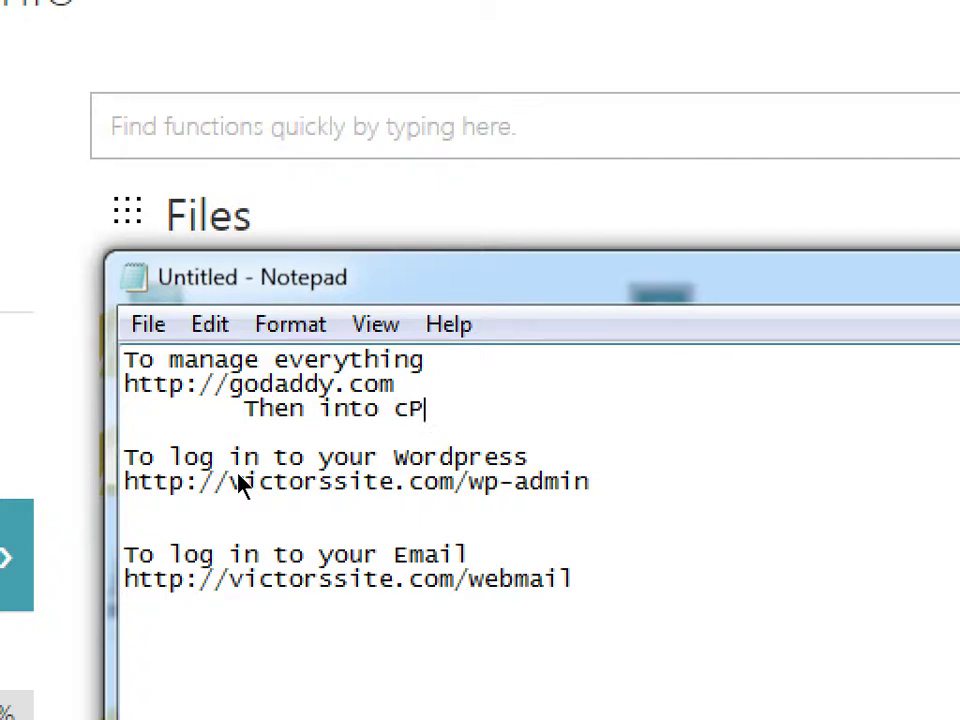
pyautogui.write('anel')
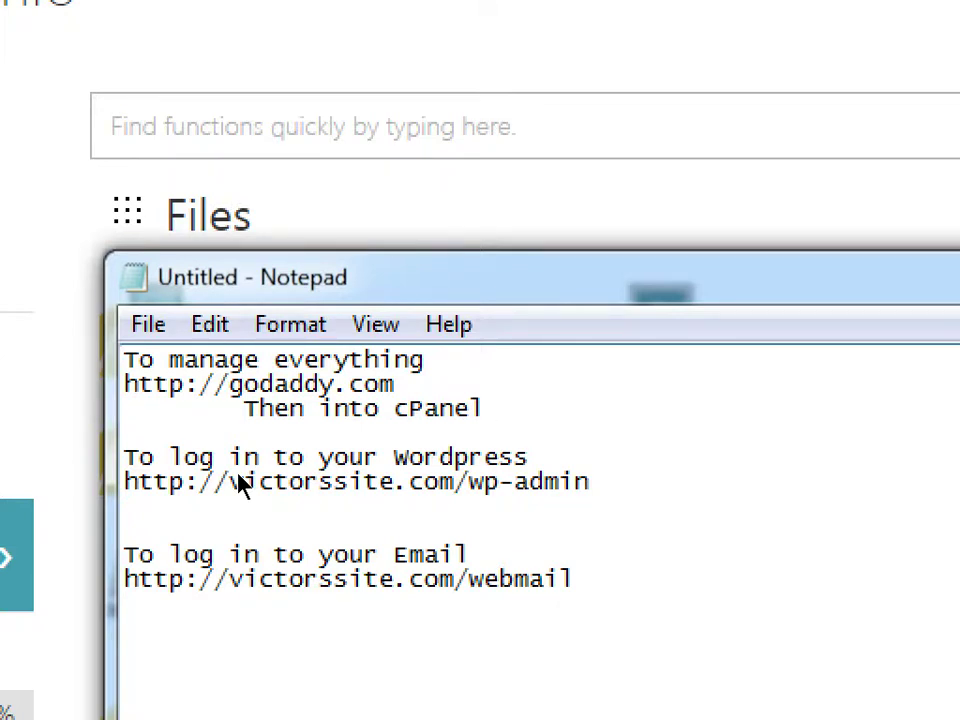
pyautogui.press('Down')
pyautogui.press('Return')
pyautogui.press('Down')
pyautogui.press('Down')
pyautogui.press('Down')
pyautogui.press('Down')
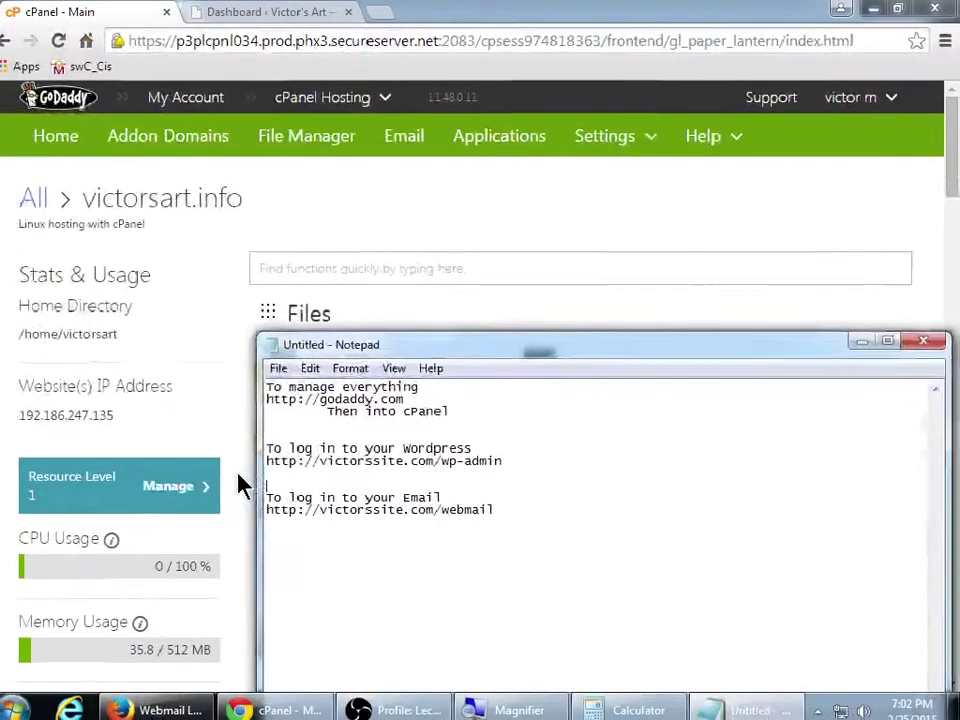
# Cycle through the WordPress dashboard and Firefox webmail login, ending on Chrome's cPanel Main tab
pyautogui.click(310, 12)
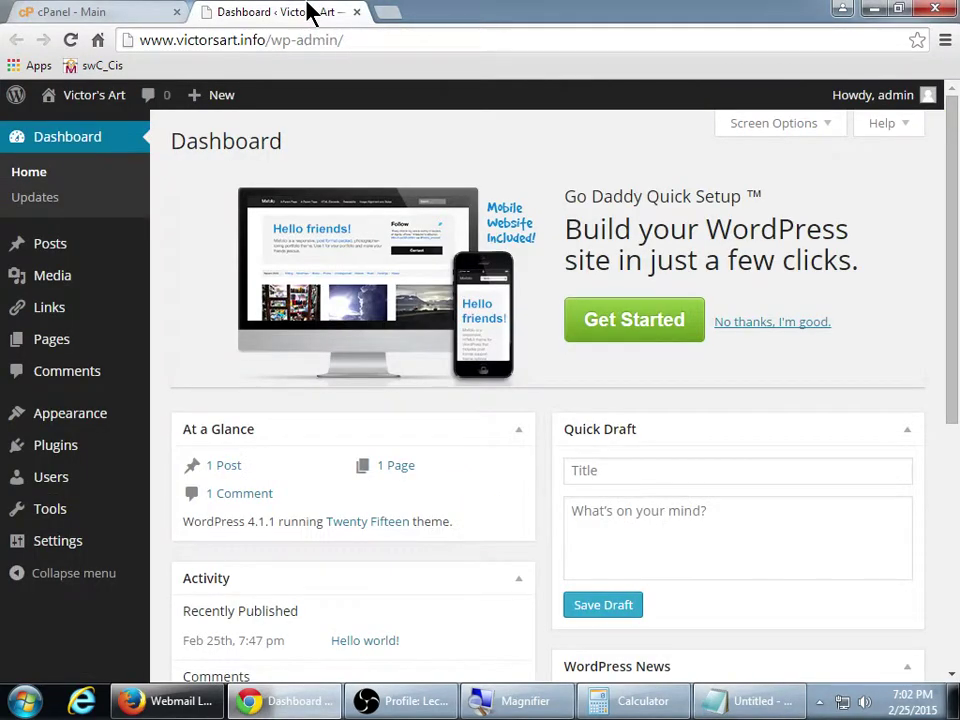
pyautogui.click(330, 699)
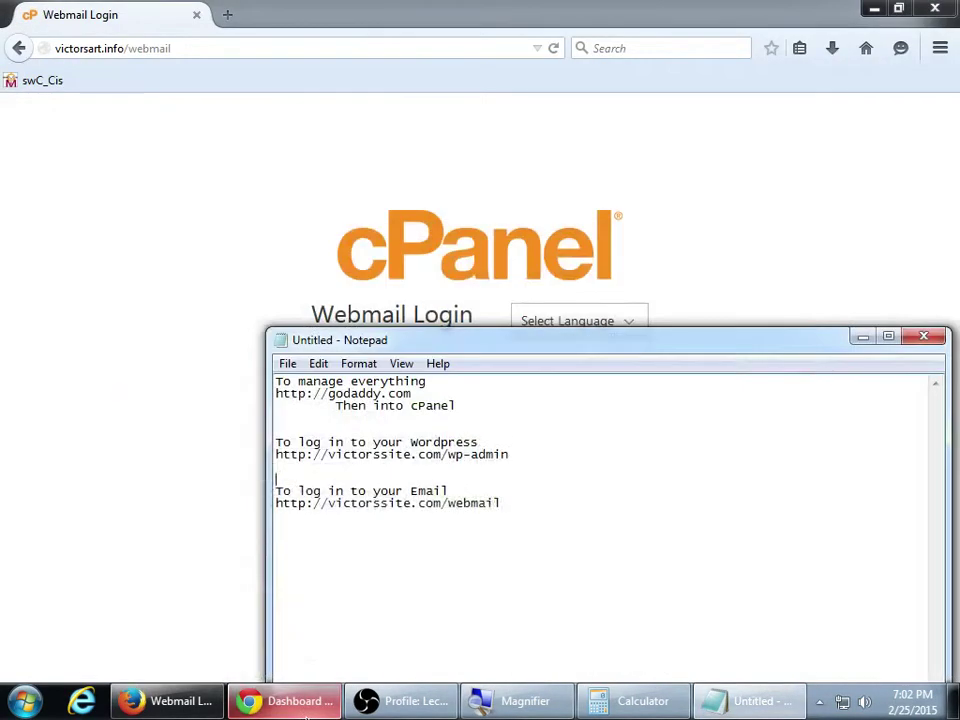
pyautogui.click(186, 441)
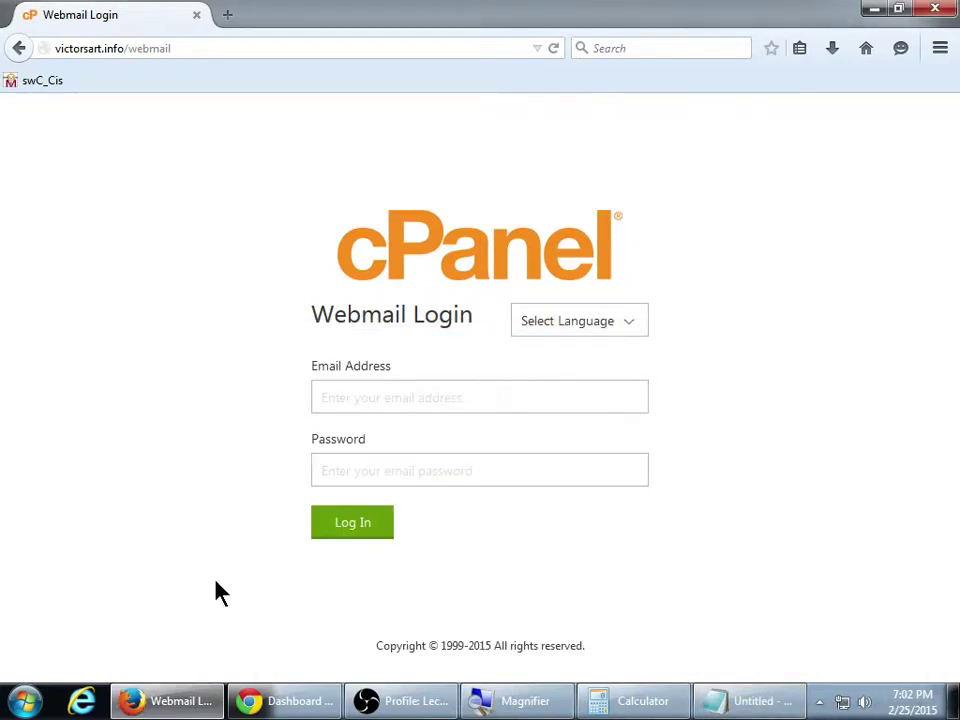
pyautogui.click(308, 703)
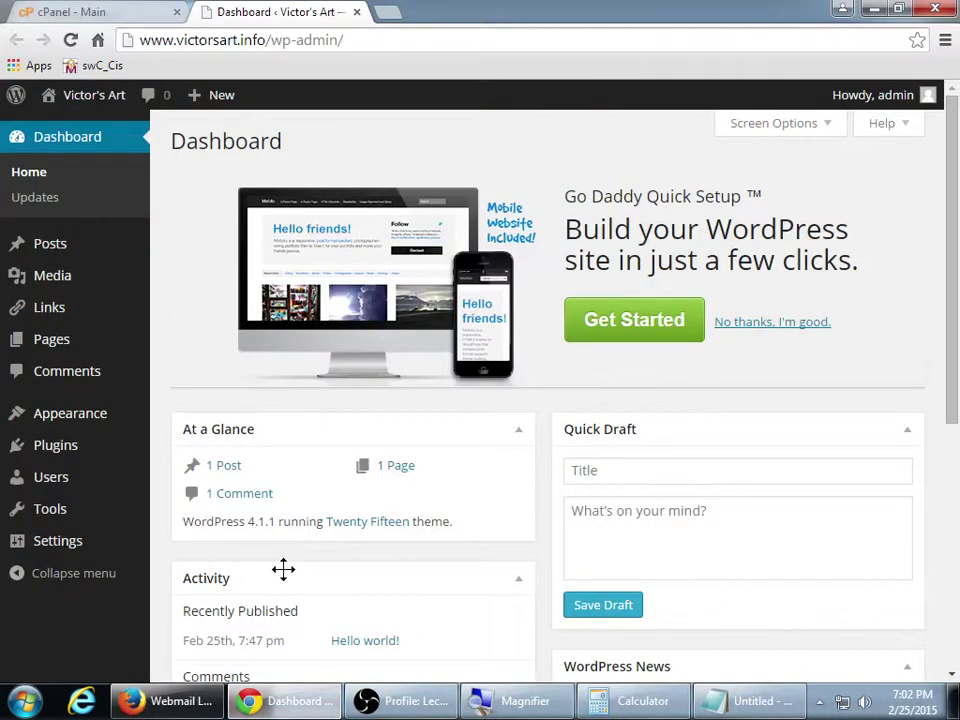
pyautogui.click(66, 11)
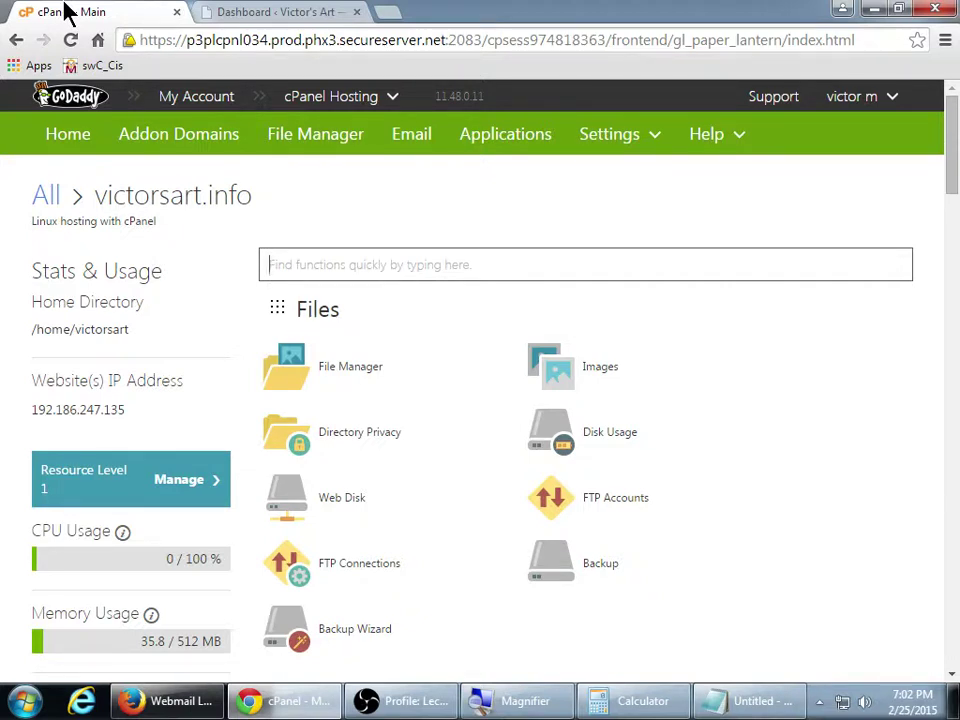
pyautogui.click(84, 702)
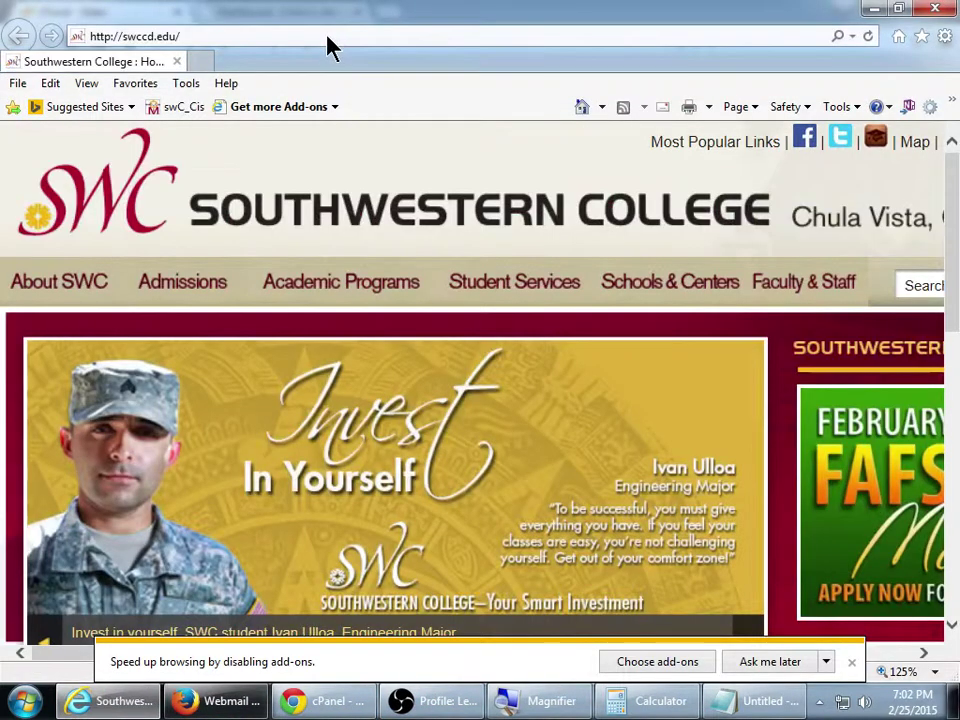
# With Internet Explorer showing the Southwestern College homepage, select its address bar for a new URL
pyautogui.click(325, 35)
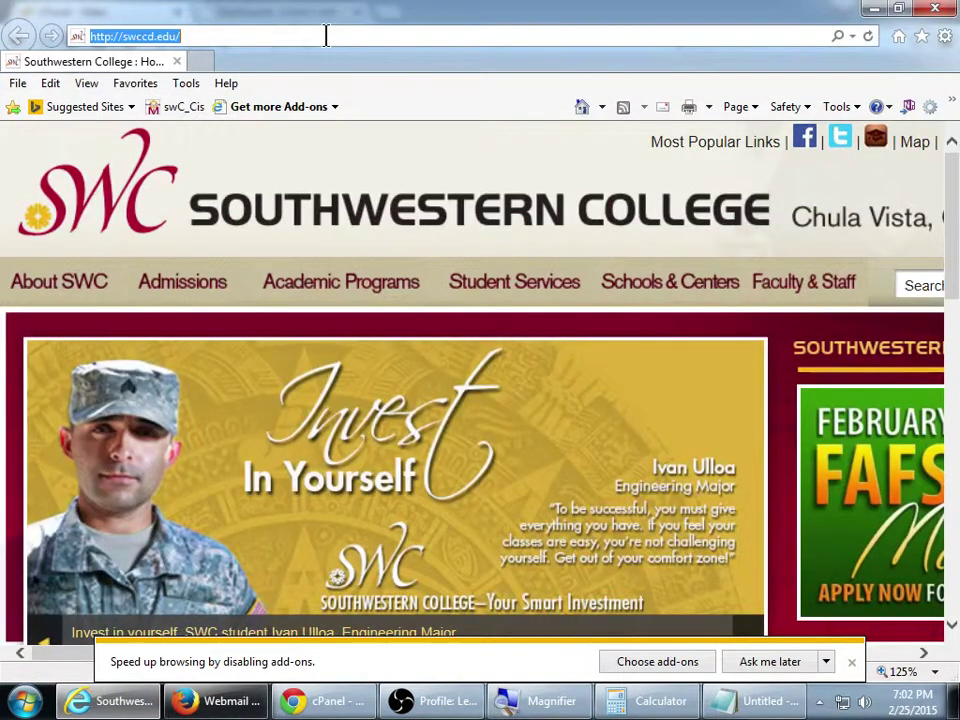
pyautogui.press('super')
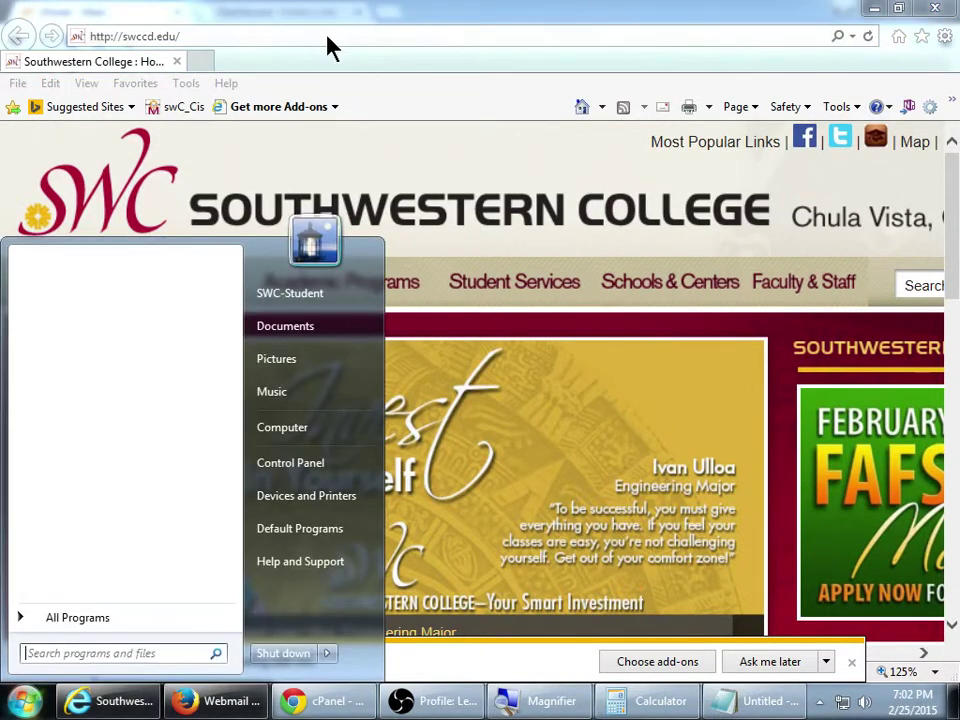
pyautogui.press('Escape')
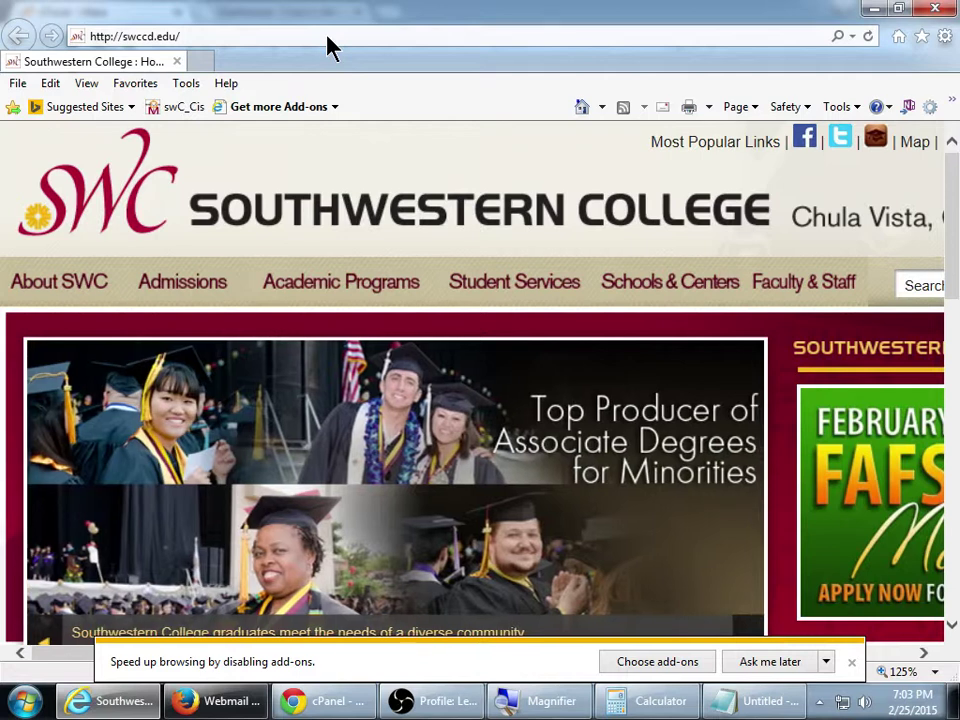
pyautogui.click(325, 35)
# Load victorsart.info/webmail and enter the contact mailbox's email address and password
pyautogui.write('vi')
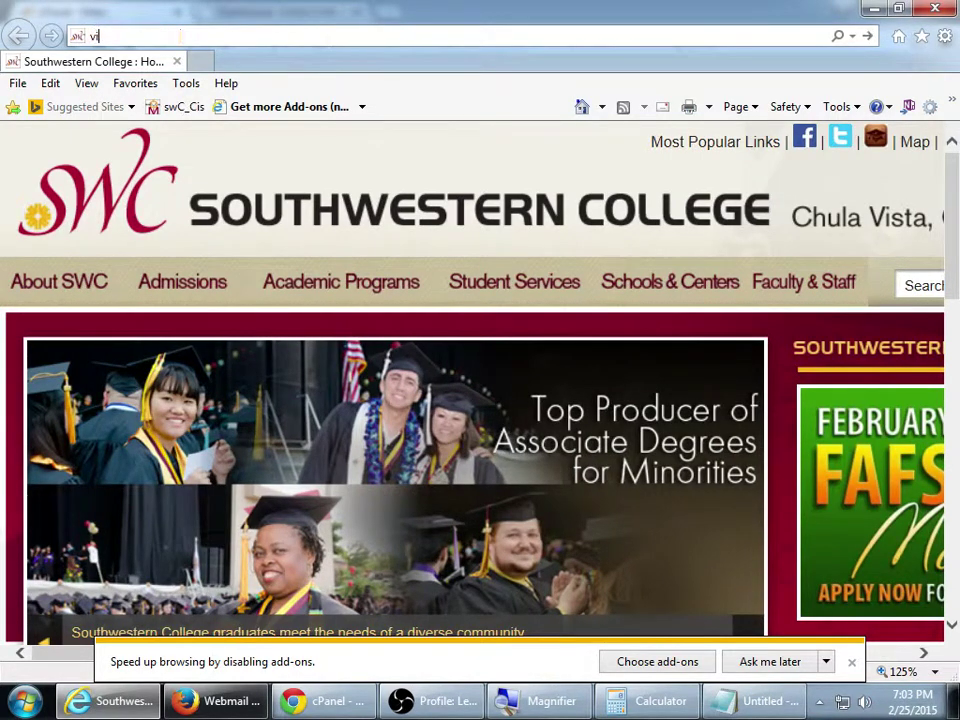
pyautogui.write('ctorsart.info')
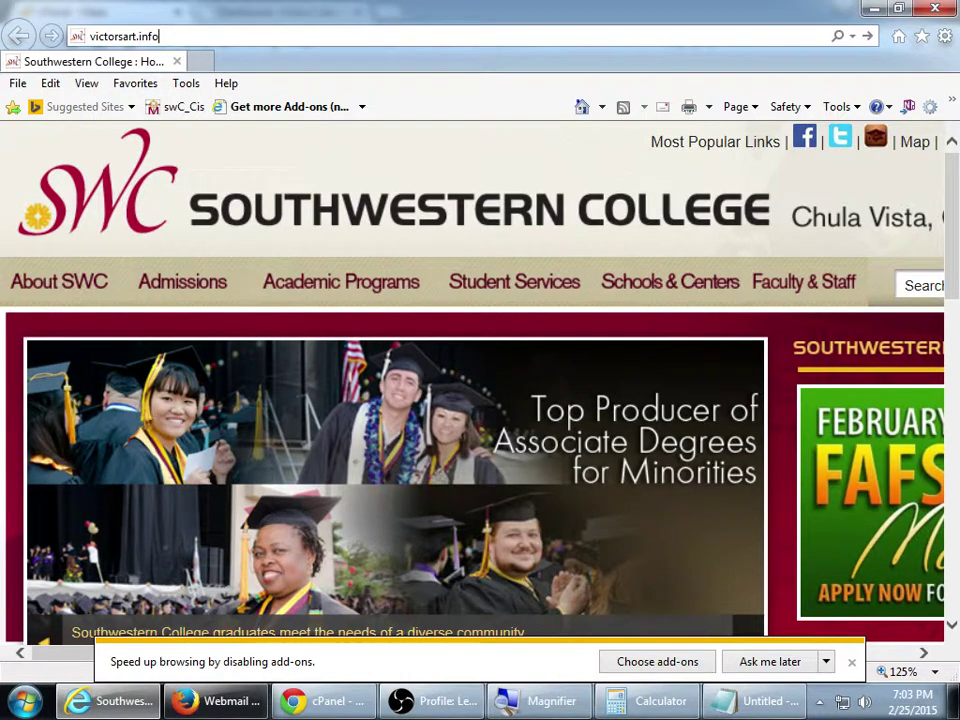
pyautogui.write('/webmail')
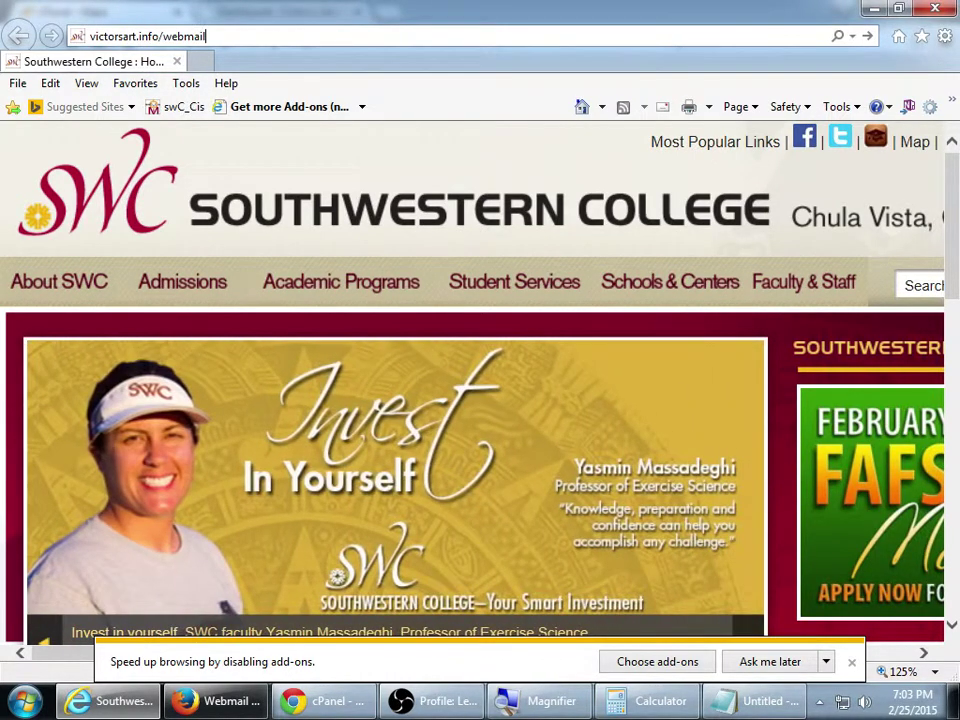
pyautogui.press('Return')
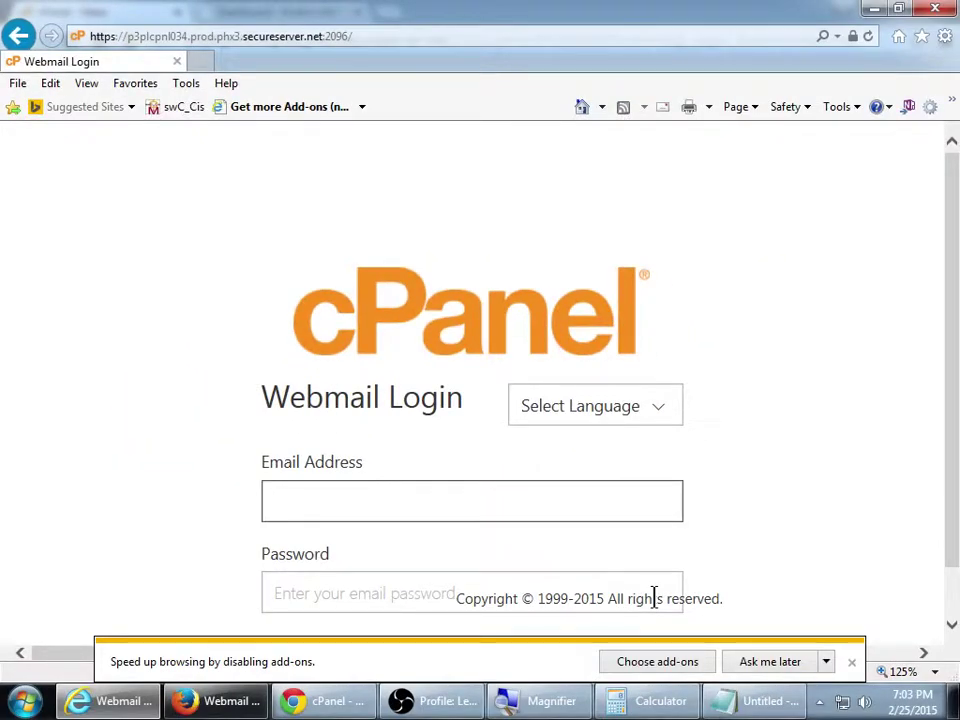
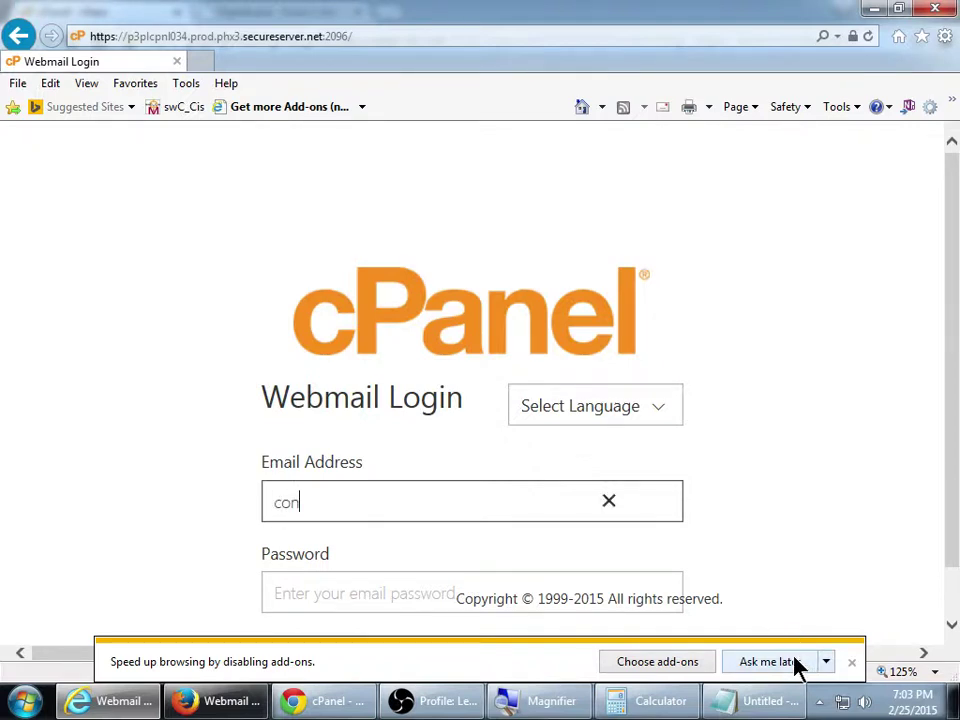
pyautogui.click(793, 665)
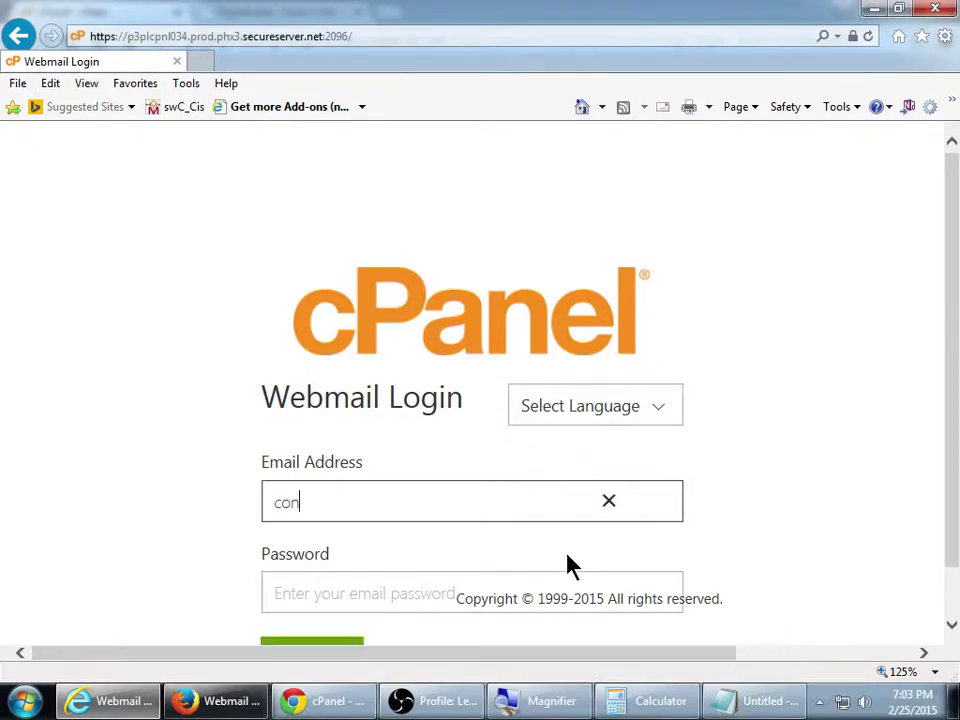
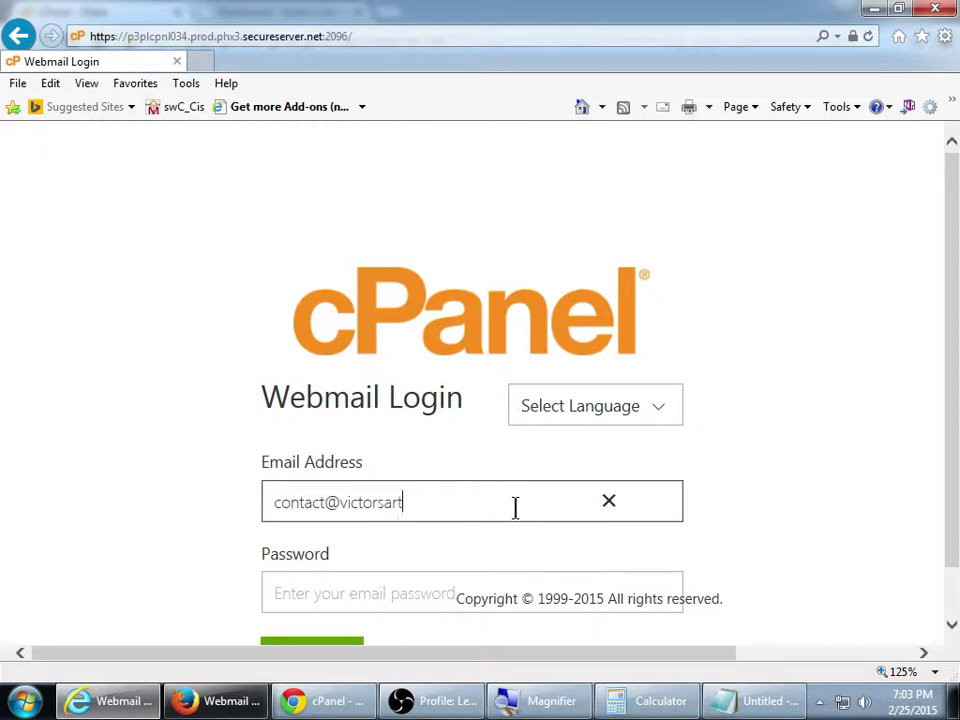
pyautogui.press('Tab')
pyautogui.write('••••••••')
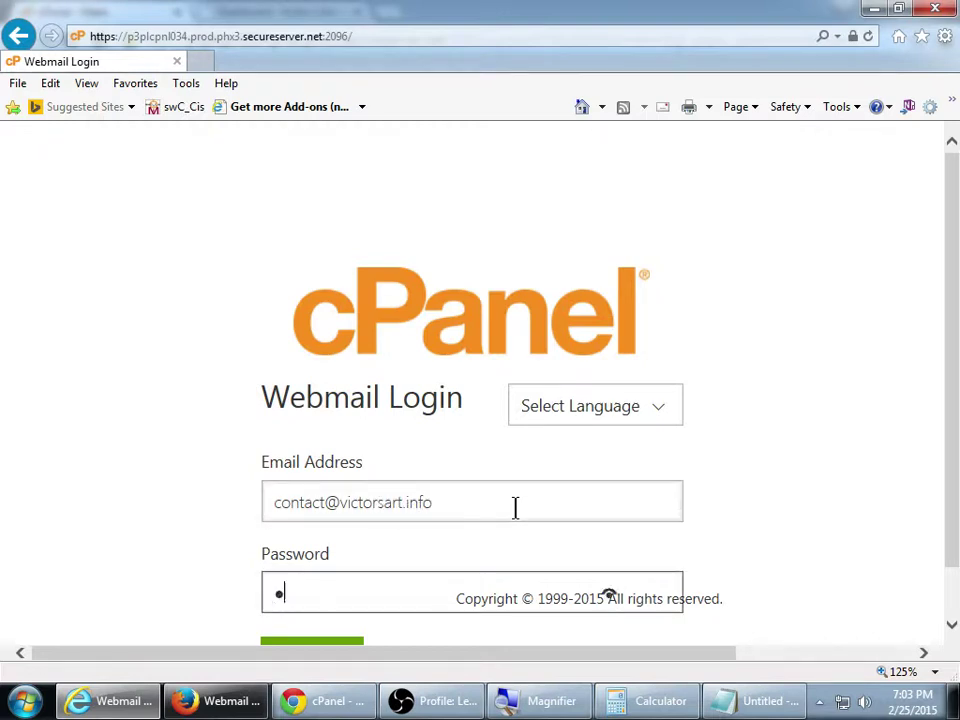
pyautogui.write('••••••••')
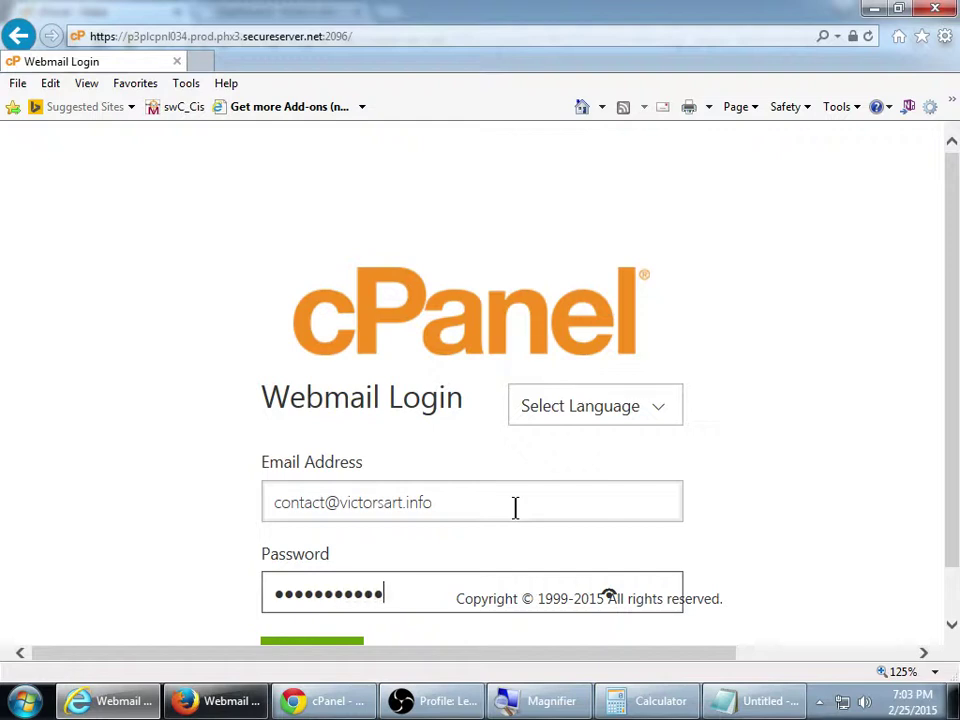
pyautogui.write('•')
# Open a new Internet Explorer tab and enter victorsart.info/webmail in its address bar
pyautogui.hotkey('ctrl', 't')
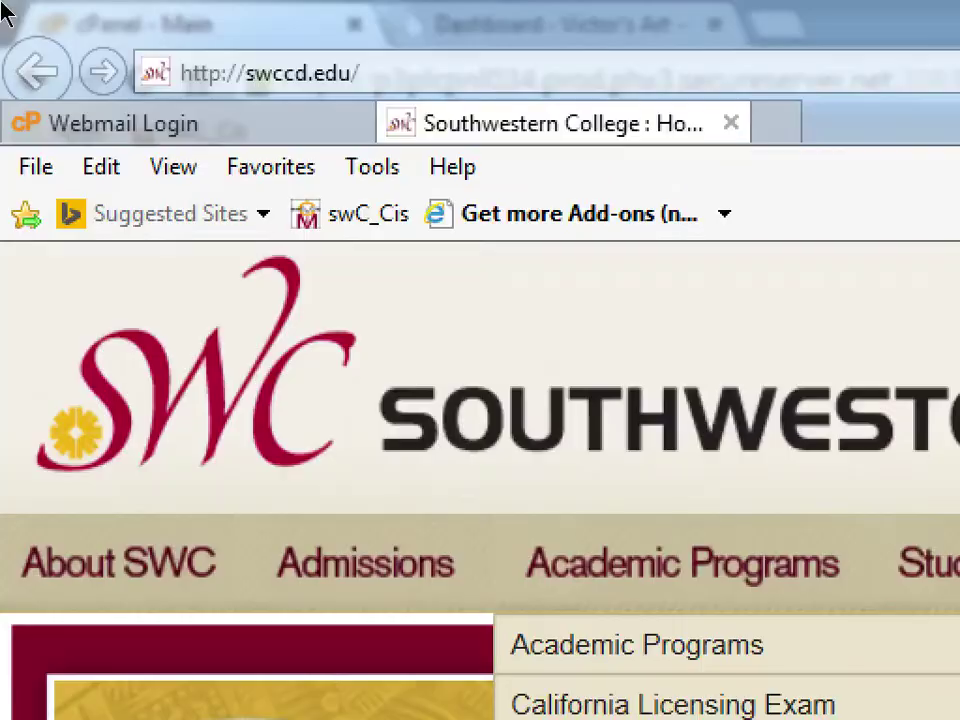
pyautogui.click(186, 36)
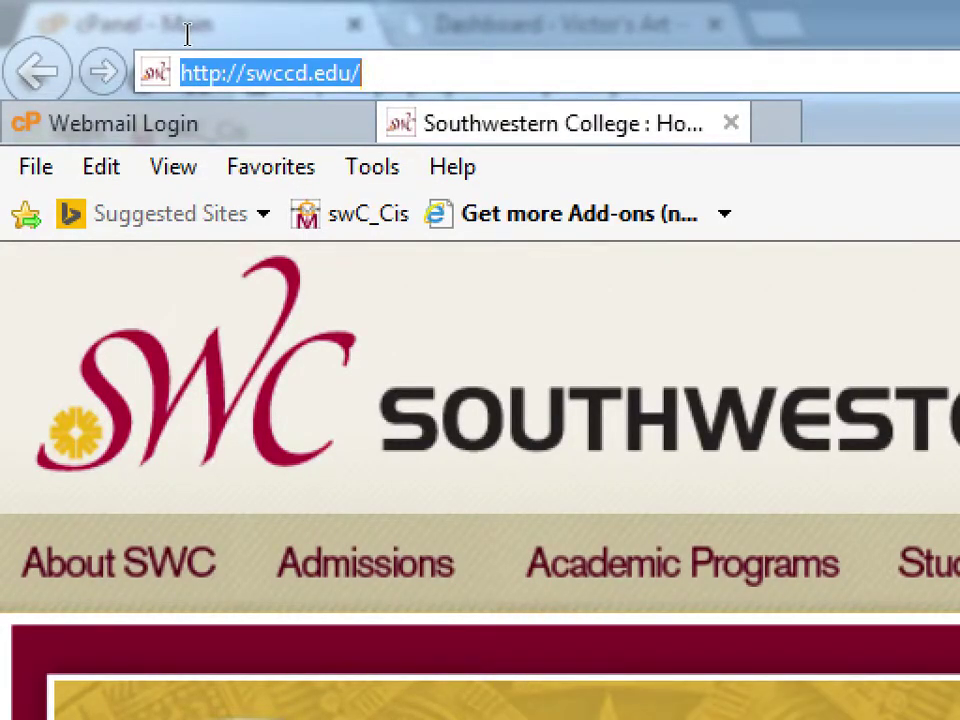
pyautogui.write('victors')
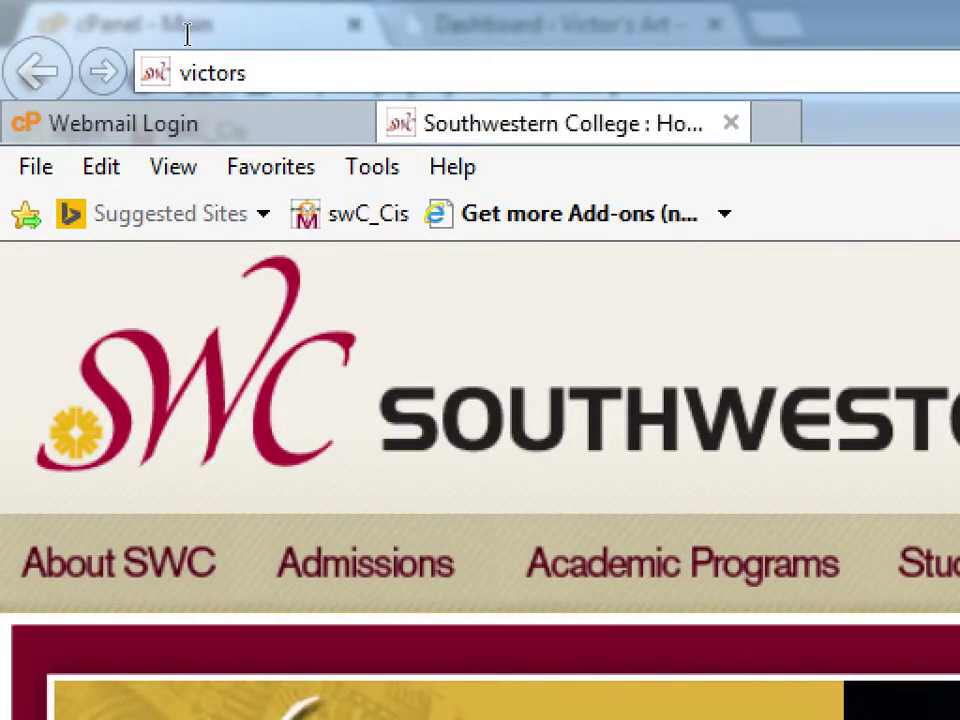
pyautogui.write('art.info/')
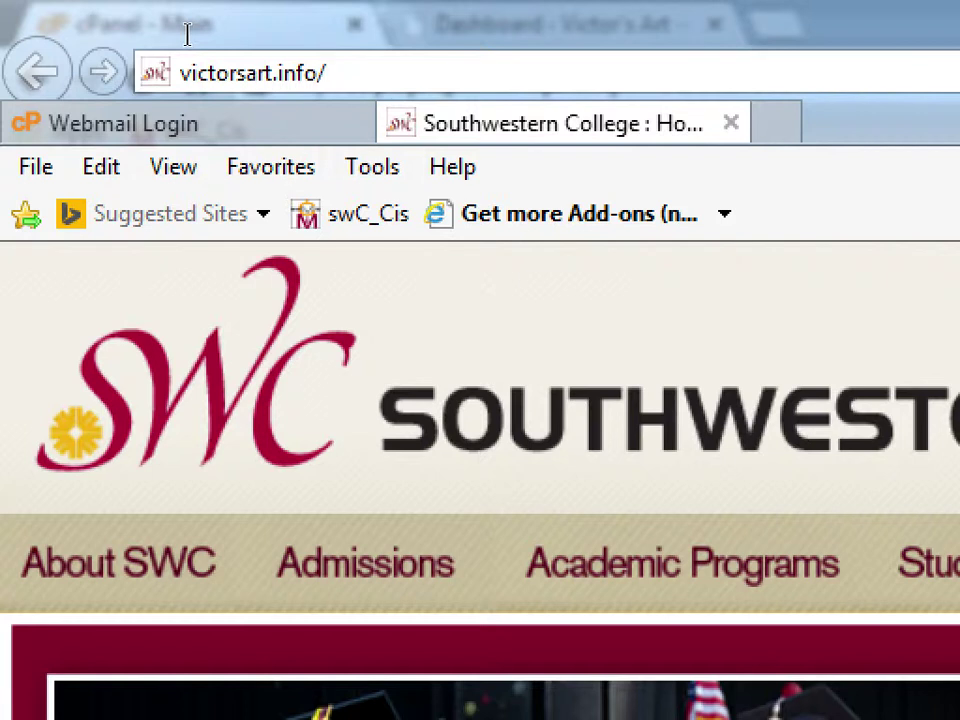
pyautogui.write('webmail')
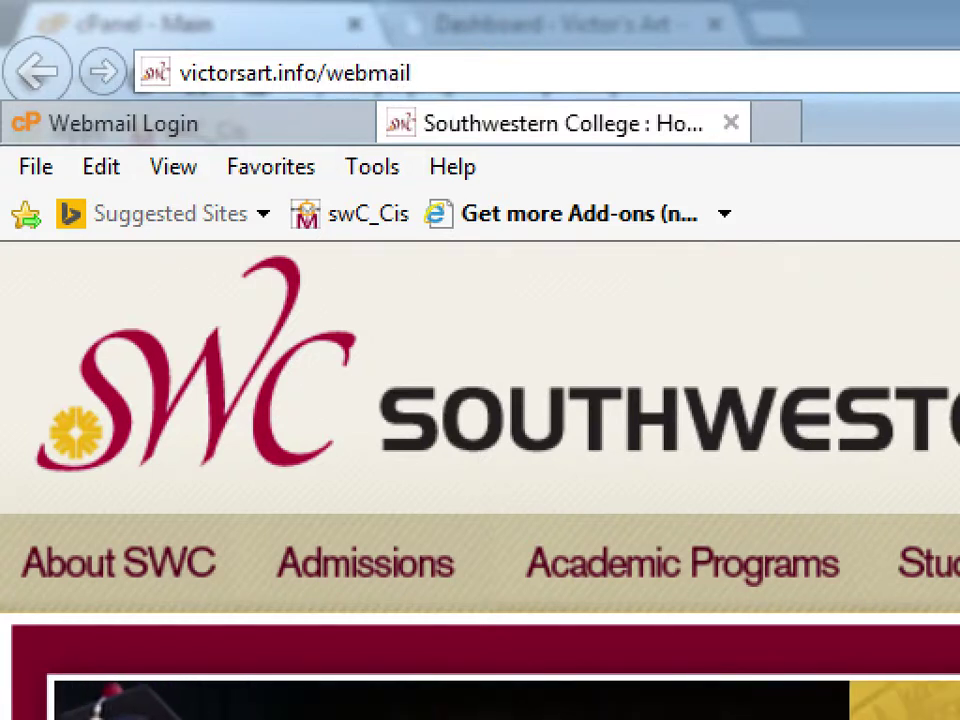
pyautogui.hotkey('alt', 't')
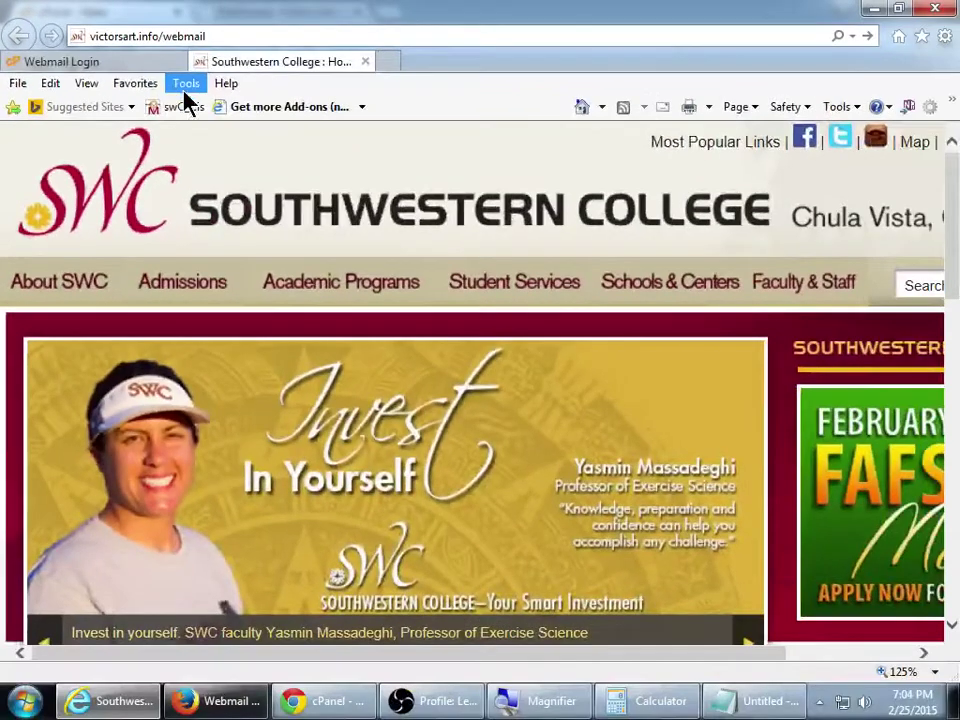
pyautogui.press('Escape')
# On the Webmail Login tab, log in with the filled-in contact mailbox credentials
pyautogui.click(150, 63)
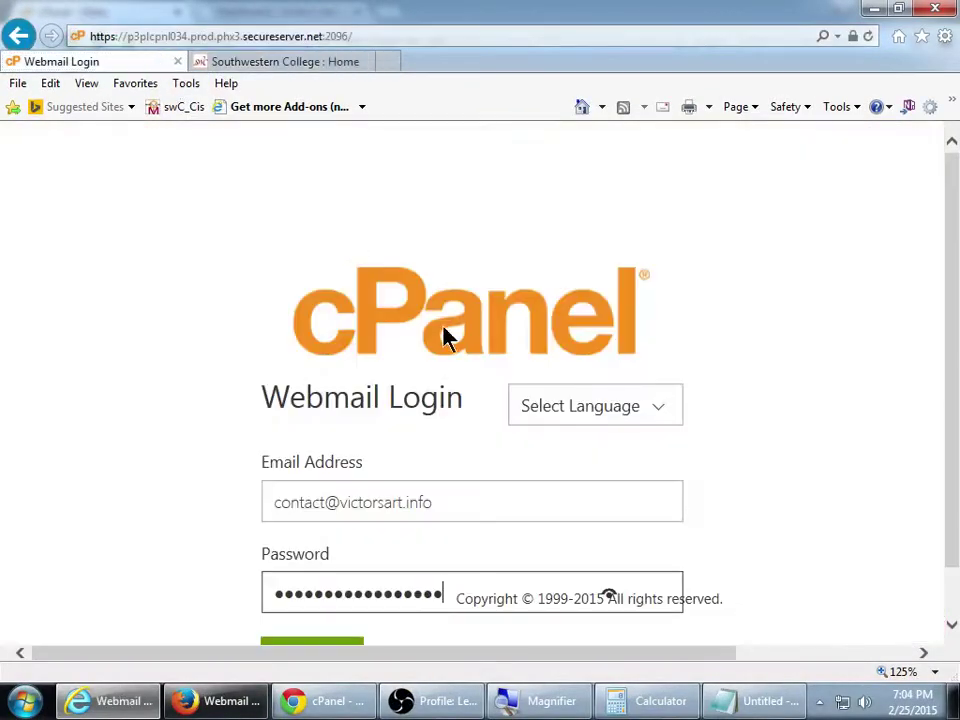
pyautogui.scroll(-1, 955, 490)
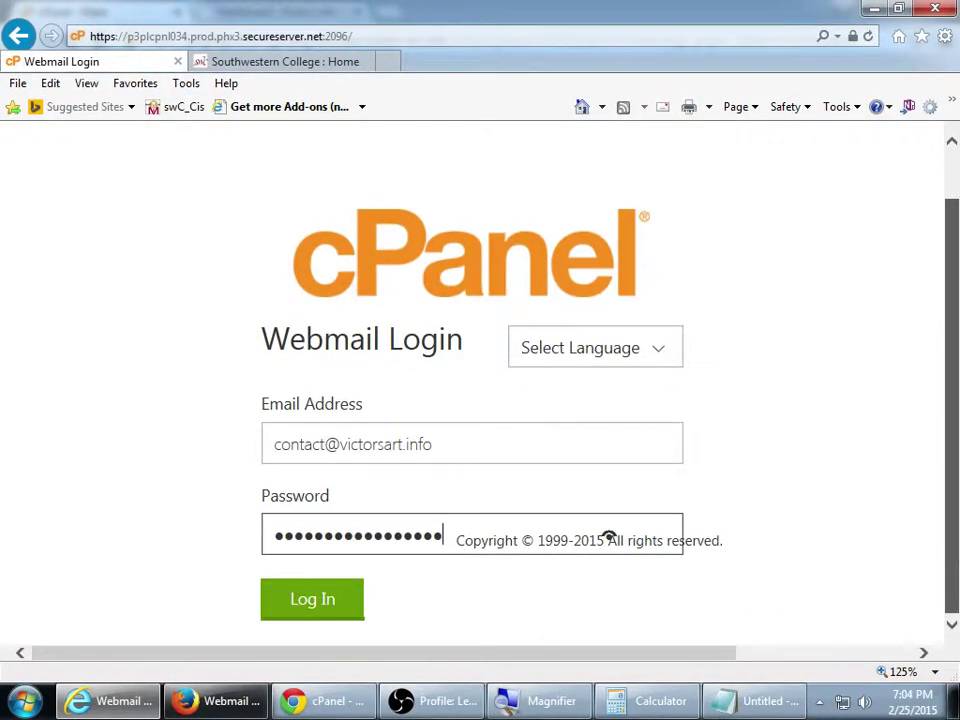
pyautogui.click(601, 362)
pyautogui.click(917, 452)
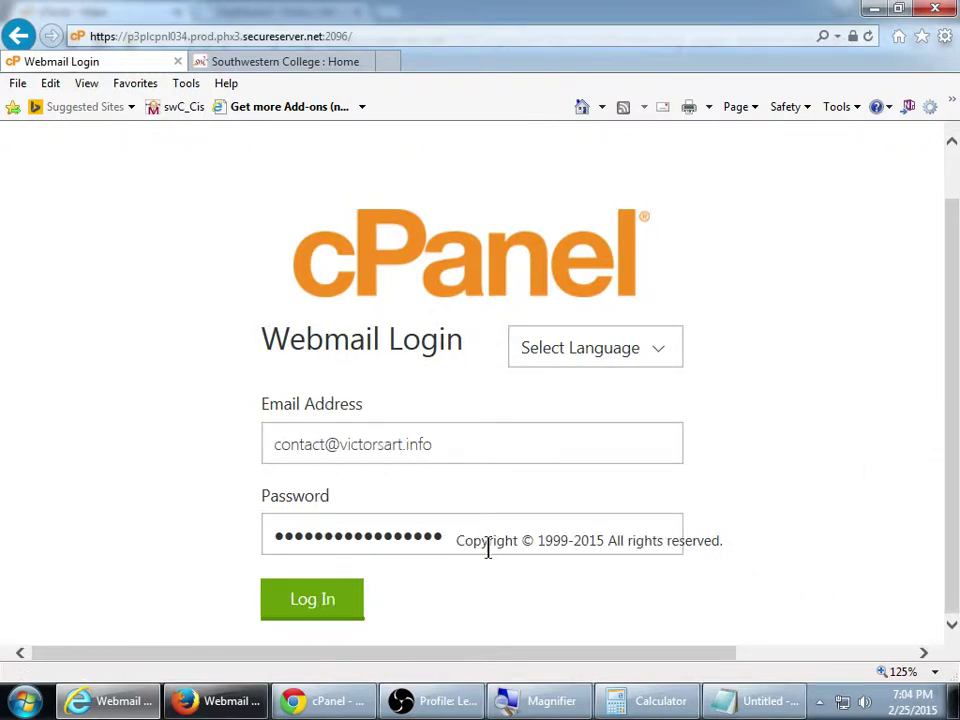
pyautogui.click(340, 600)
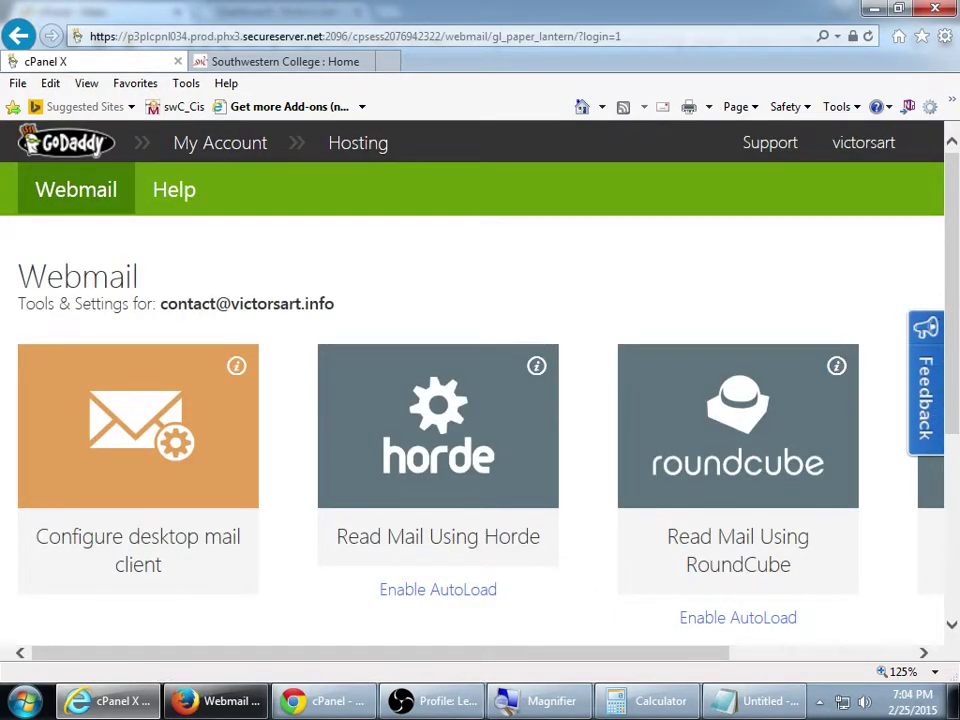
pyautogui.scroll(-3, 955, 480)
pyautogui.scroll(3, 955, 480)
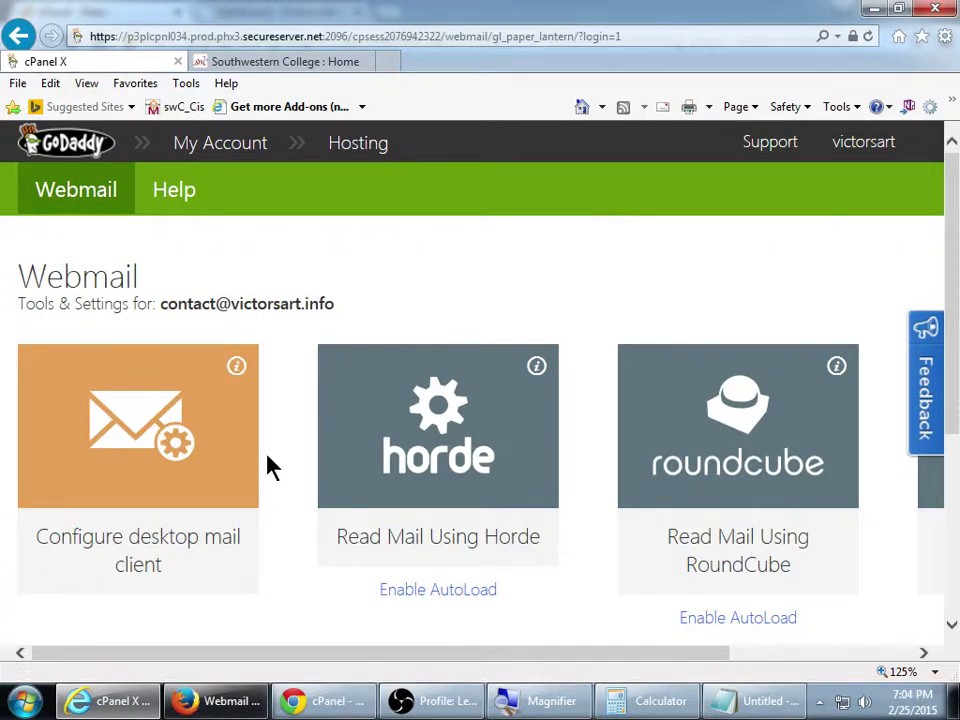
pyautogui.scroll(-2, 275, 448)
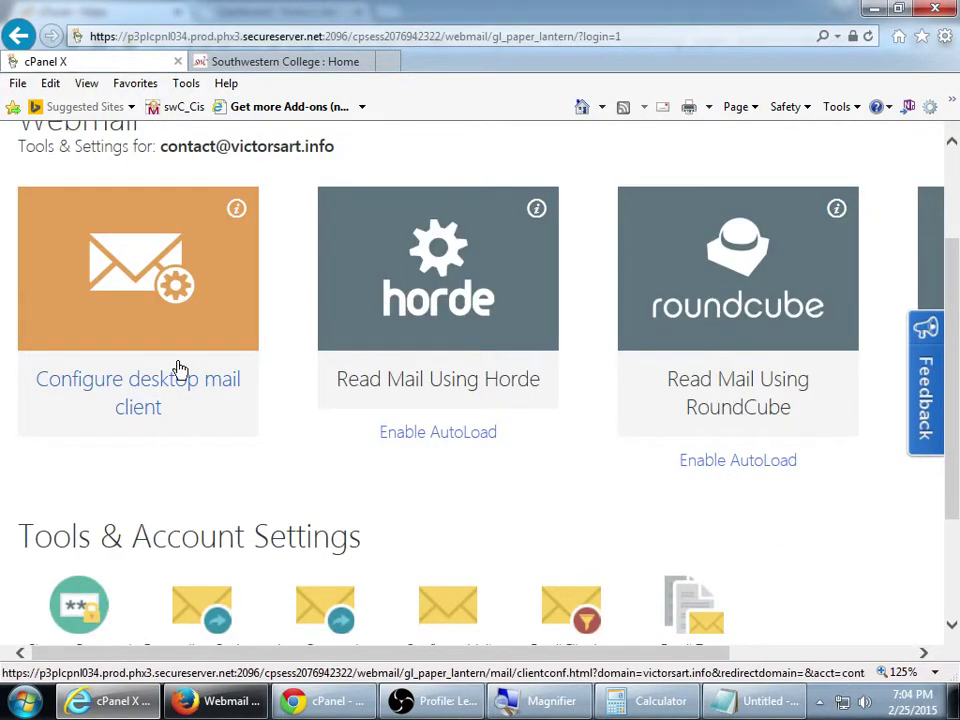
pyautogui.scroll(-1, 270, 390)
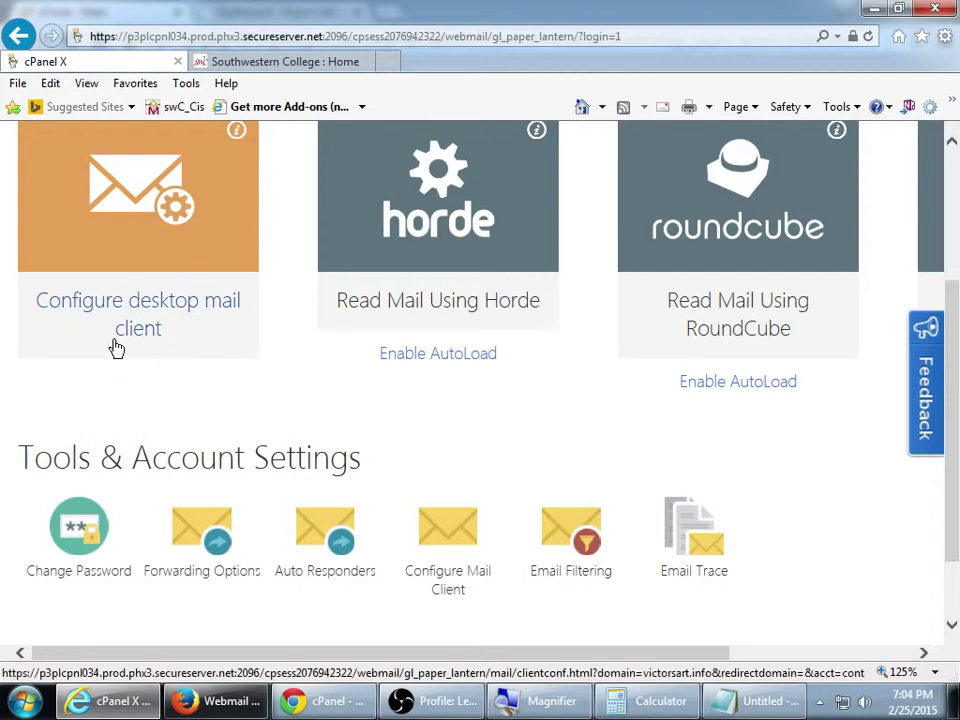
pyautogui.scroll(-1, 210, 355)
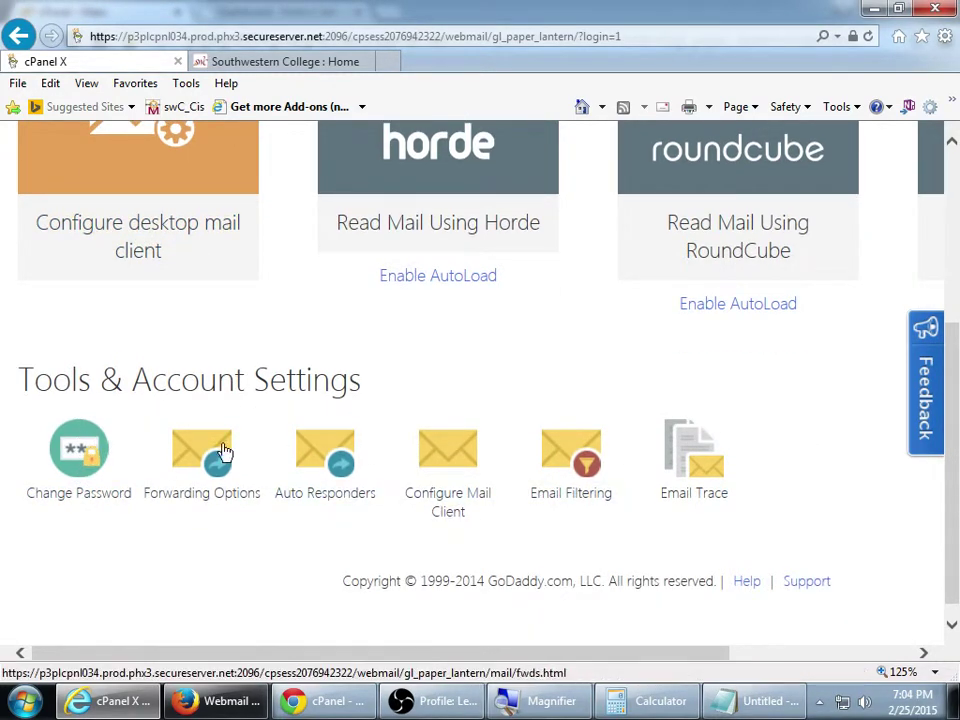
pyautogui.scroll(3, 615, 444)
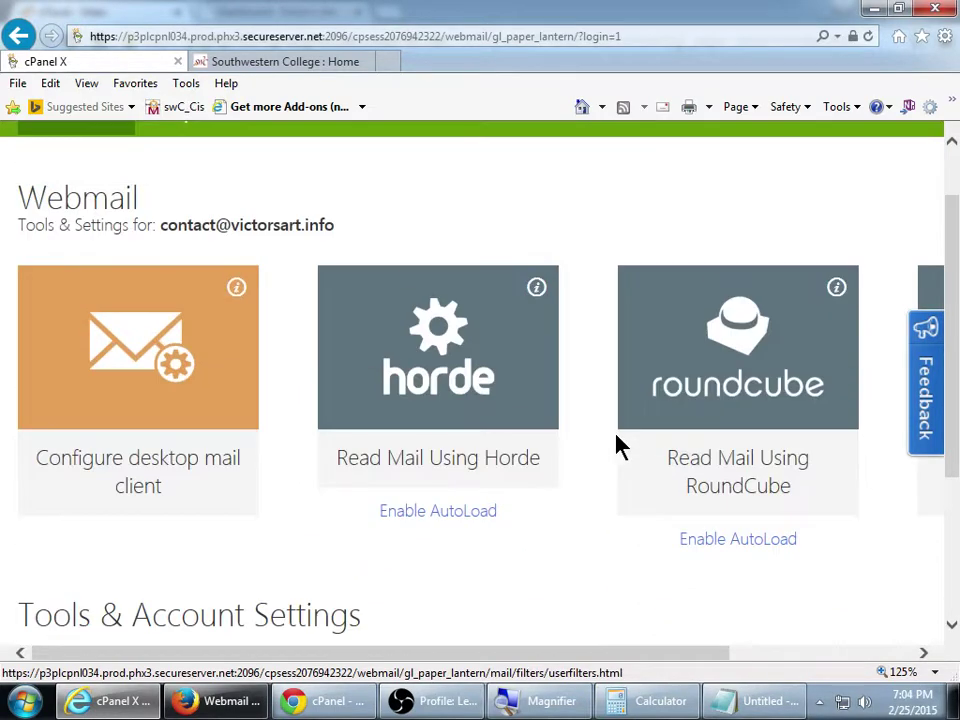
pyautogui.hscroll(3, 730, 640)
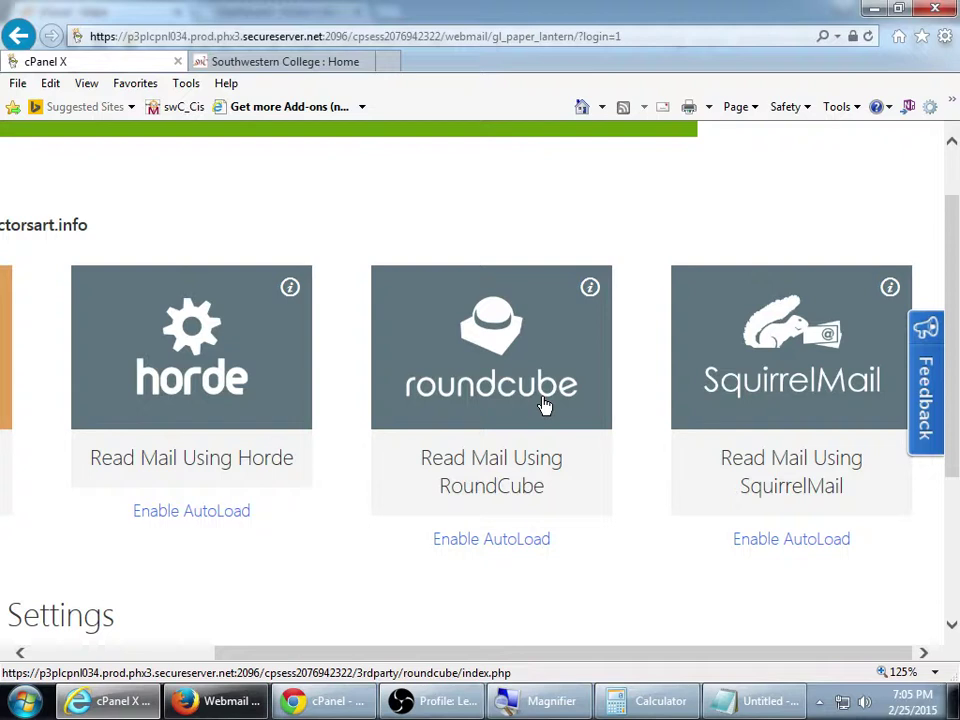
# Open the mailbox in Roundcube and hide Internet Explorer's Menu bar and Favorites bar
pyautogui.click(502, 344)
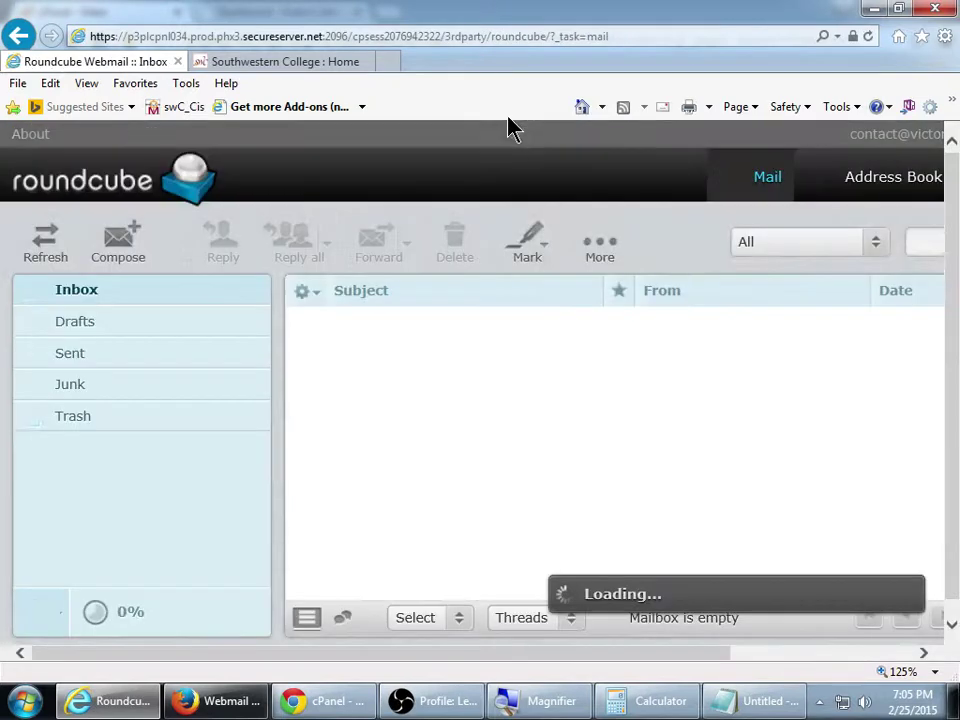
pyautogui.rightClick(506, 124)
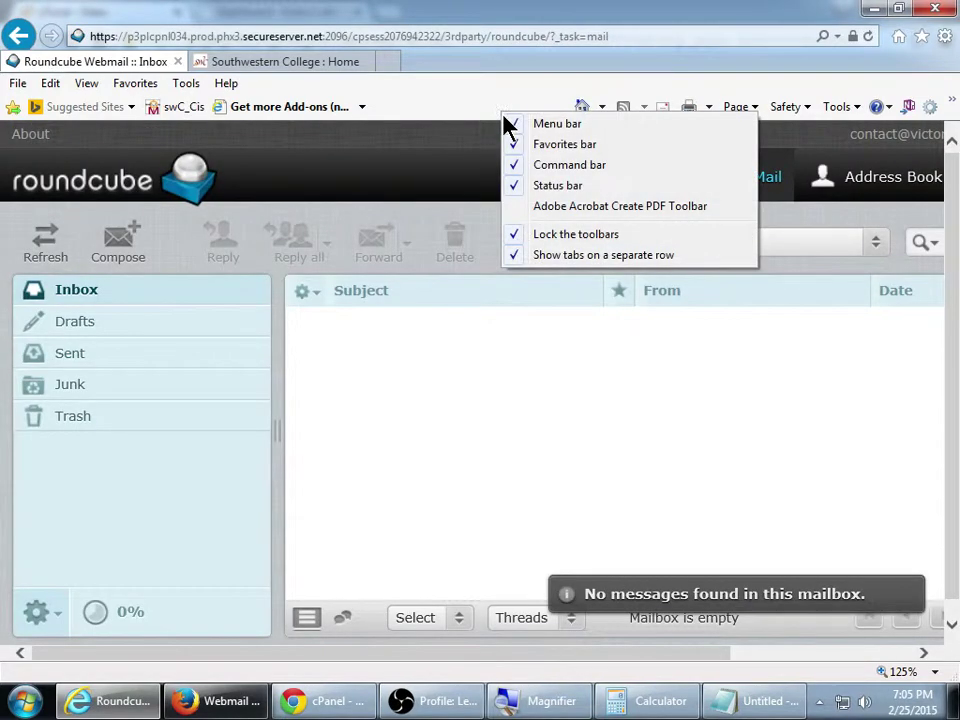
pyautogui.click(508, 124)
pyautogui.rightClick(514, 90)
pyautogui.click(551, 124)
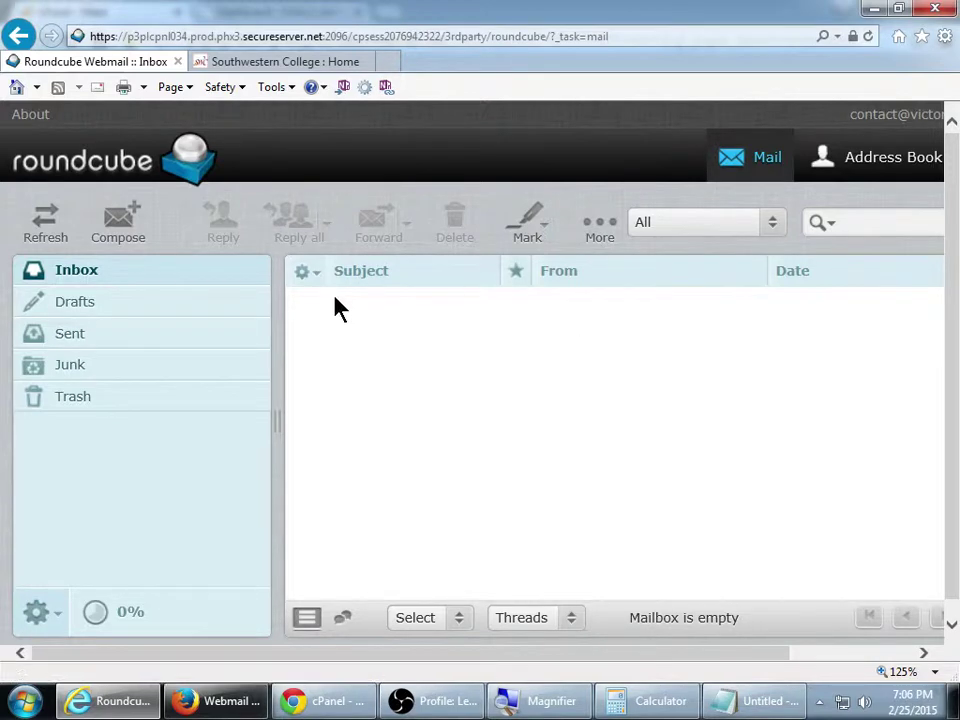
# Compose a message to the college e-mail address, subject 'My first email', body 'Hello. This is my email.'
pyautogui.click(127, 232)
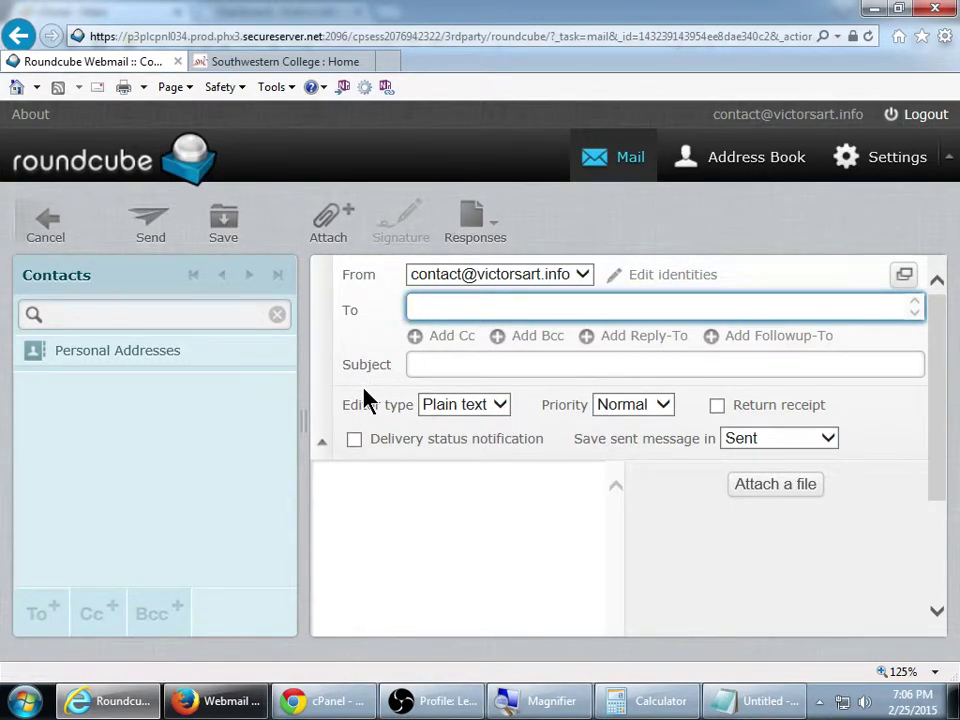
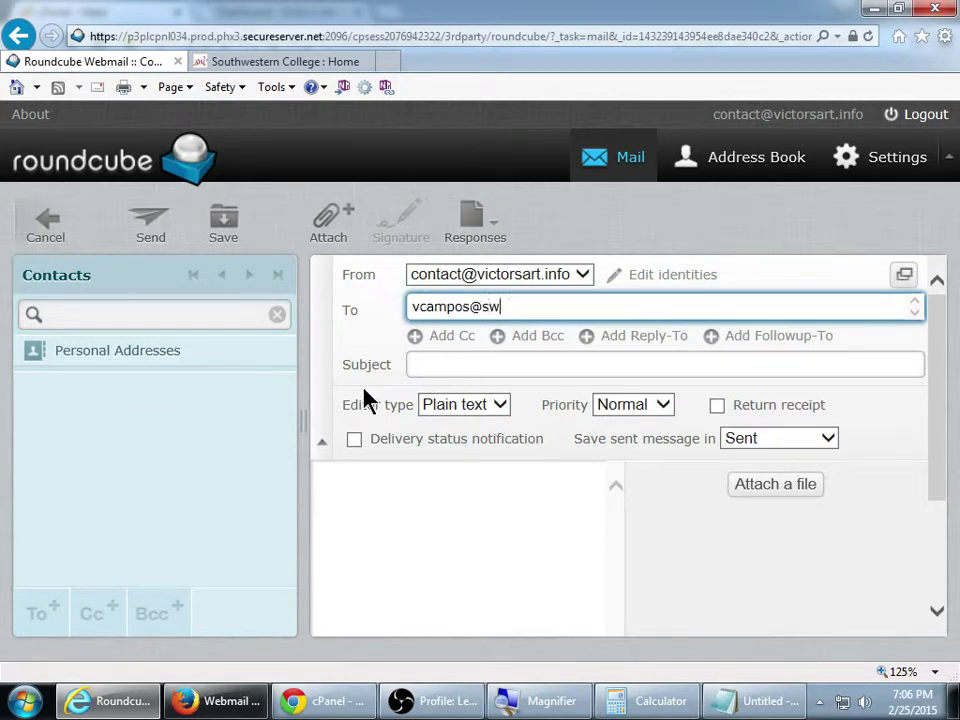
pyautogui.press('Tab')
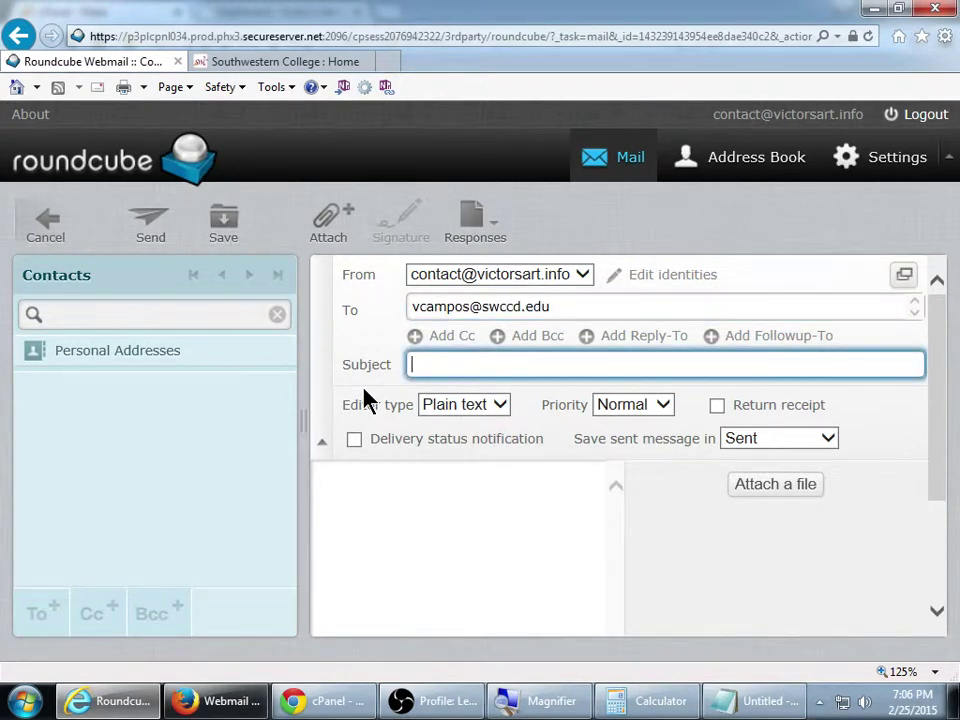
pyautogui.write('My first emai')
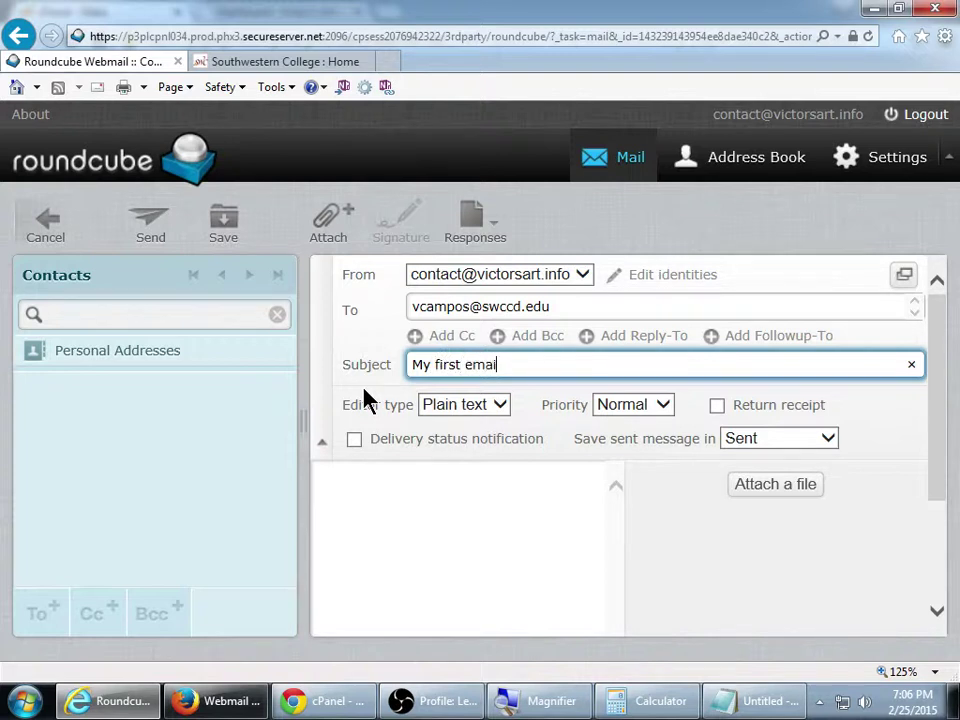
pyautogui.write('l')
pyautogui.press('Tab')
pyautogui.write('Hel')
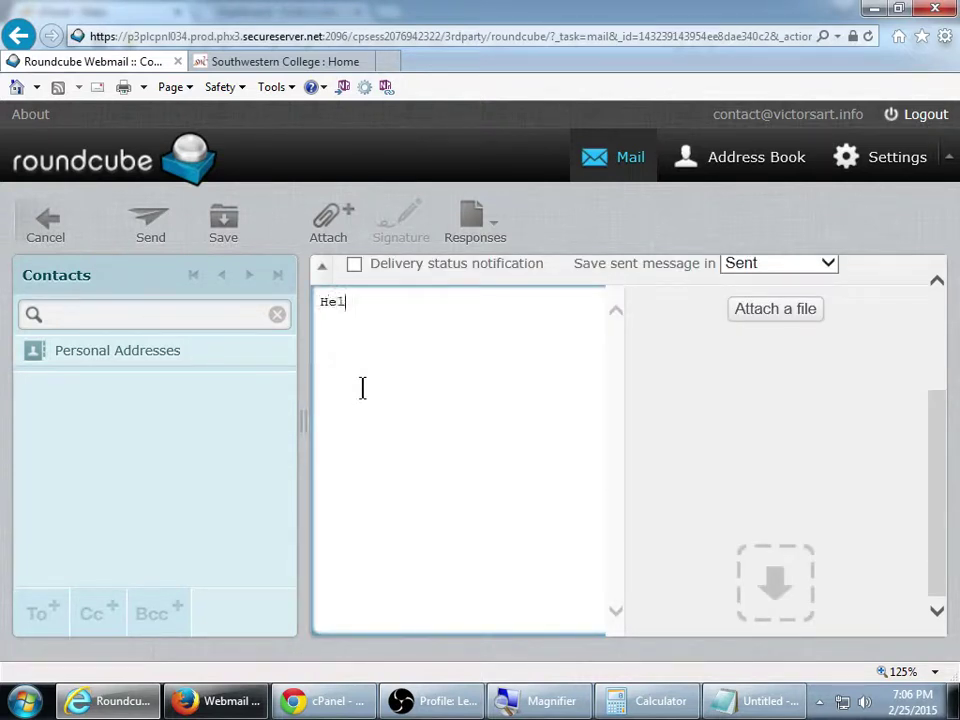
pyautogui.write('lo.')
pyautogui.press('Return')
pyautogui.write('This is my email.')
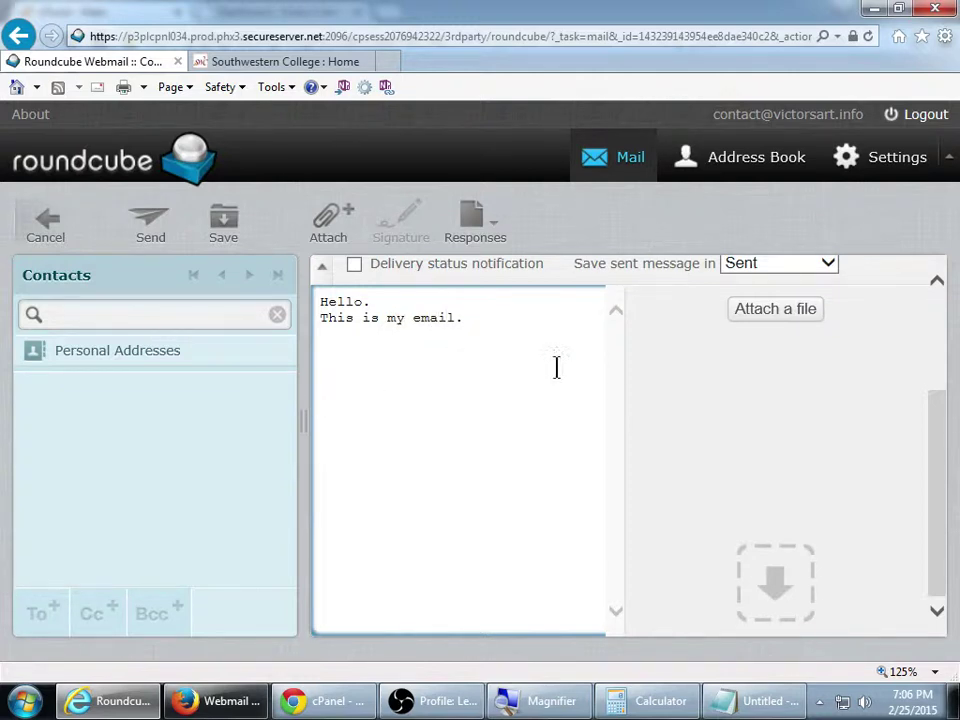
pyautogui.scroll(4, 681, 461)
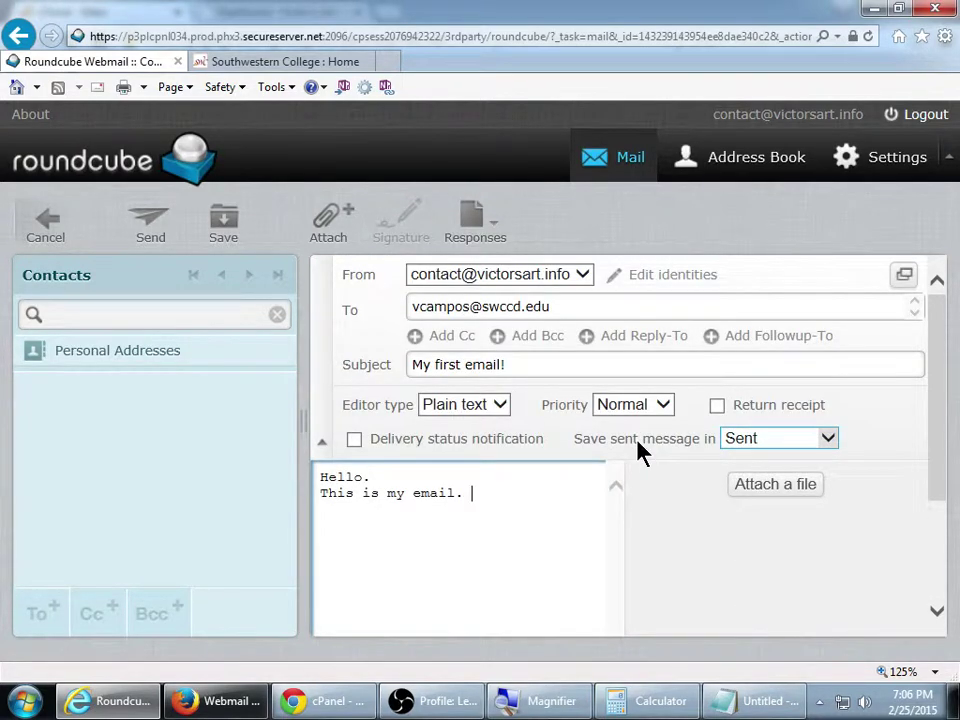
# Send the 'My first email' message and land back on the empty Inbox
pyautogui.click(148, 232)
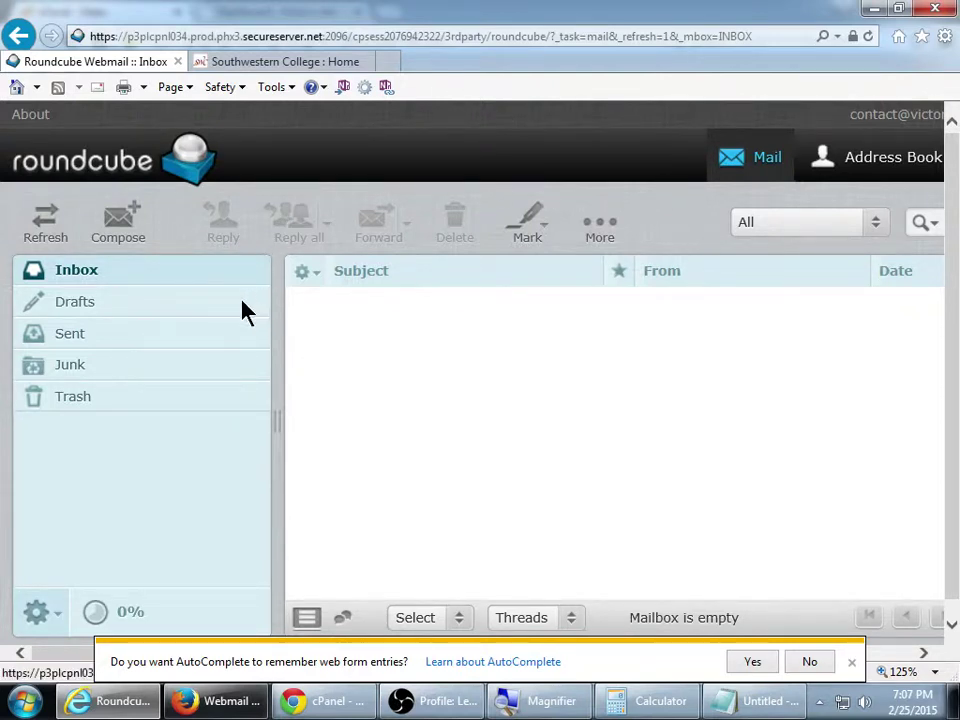
pyautogui.scroll(-1, 242, 311)
# Open the 'RE: My first email!' reply reading 'Amazing!', declining the browser's AutoComplete offer
pyautogui.scroll(1, 242, 311)
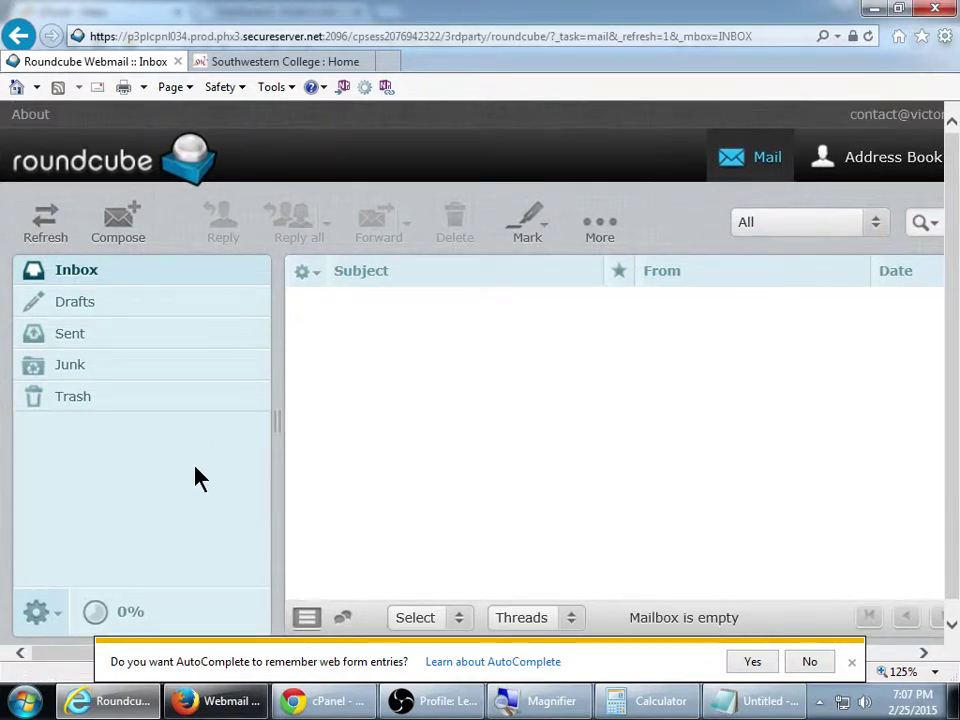
pyautogui.click(58, 611)
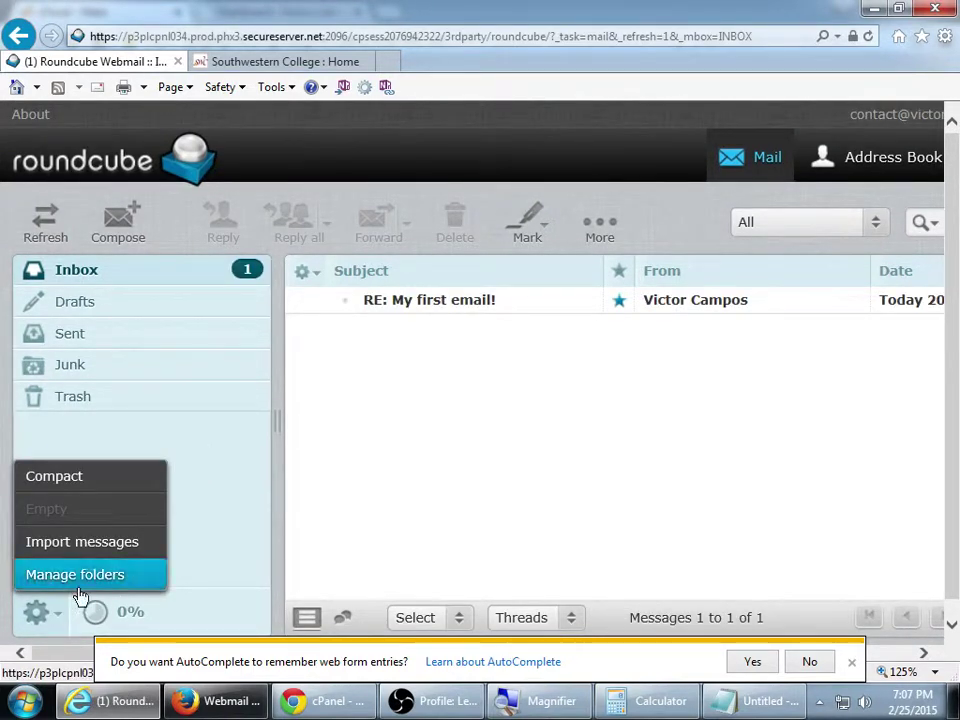
pyautogui.click(276, 495)
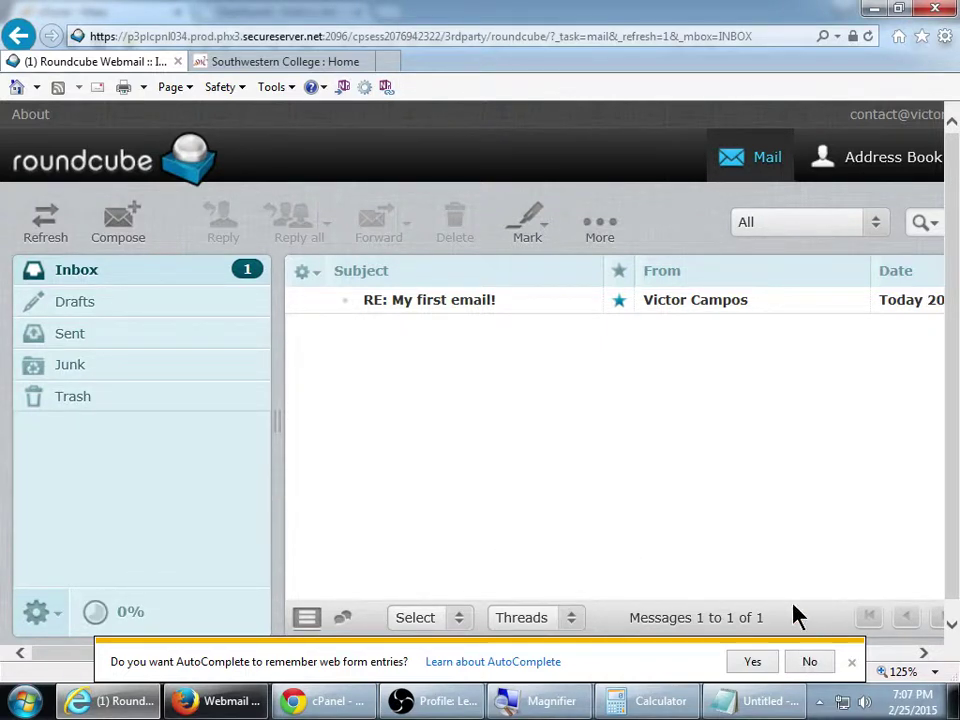
pyautogui.click(727, 313)
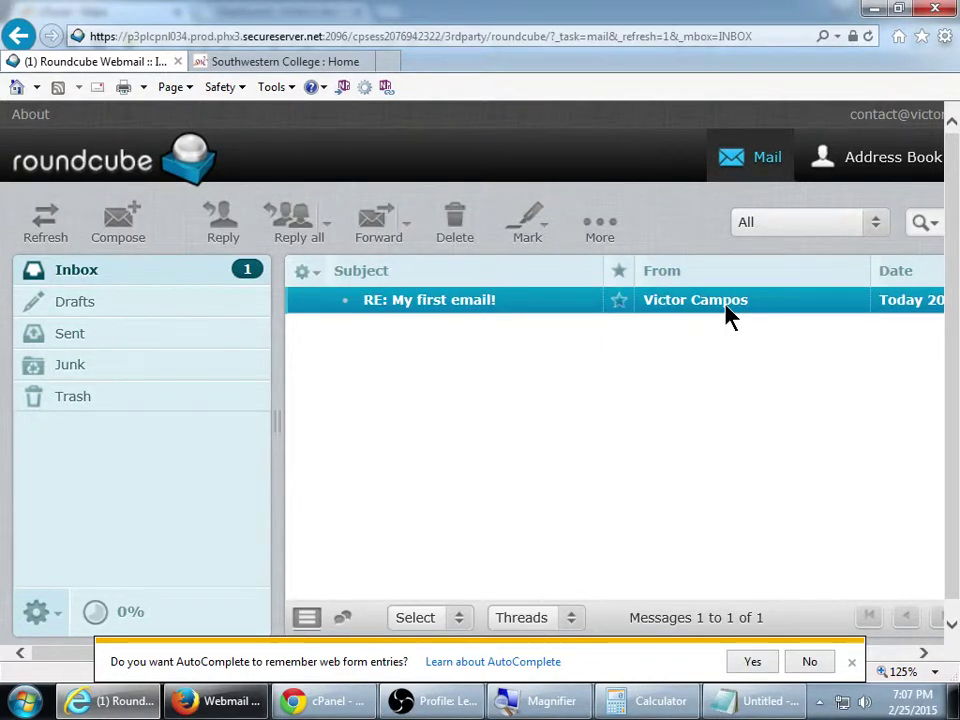
pyautogui.doubleClick(727, 313)
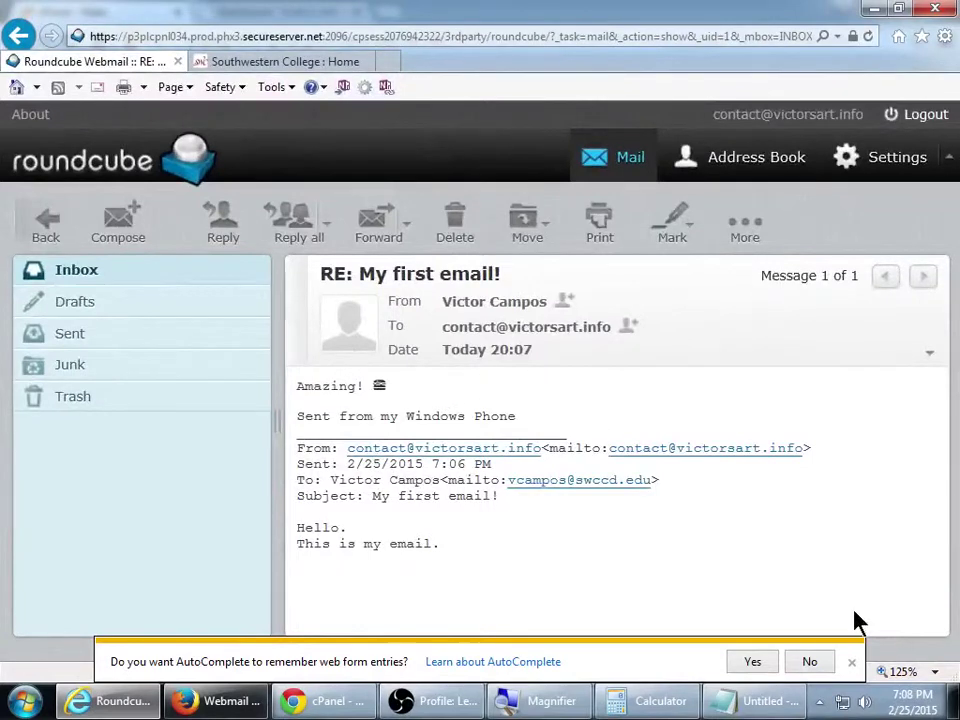
pyautogui.click(811, 664)
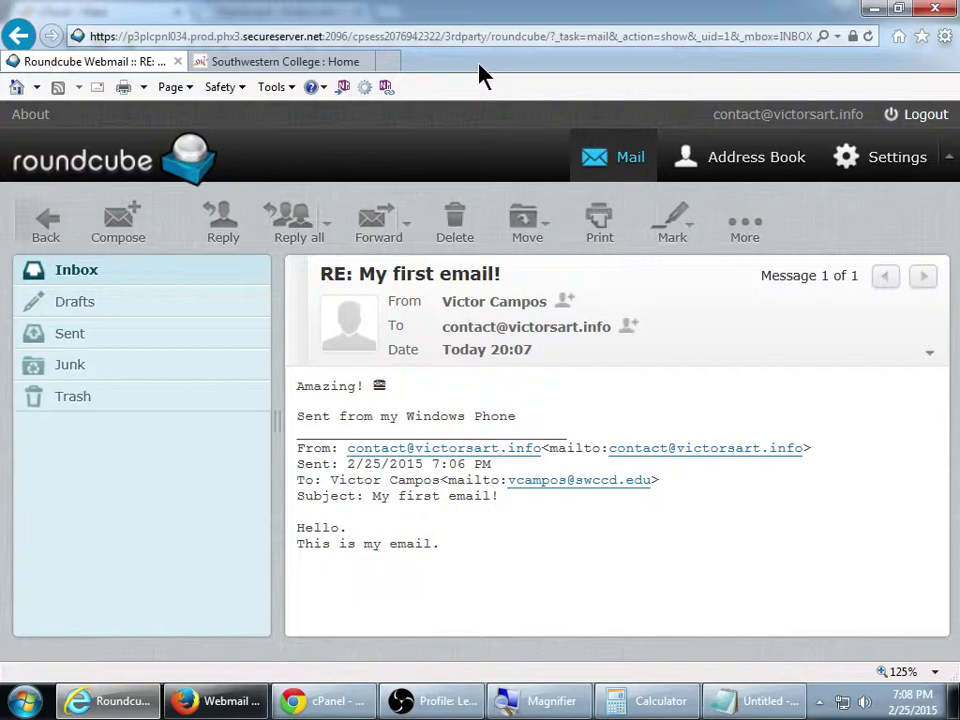
# On the Southwestern College tab, replace the address with victorsart.info/wp-admin and load it
pyautogui.hotkey('ctrl', 'Tab')
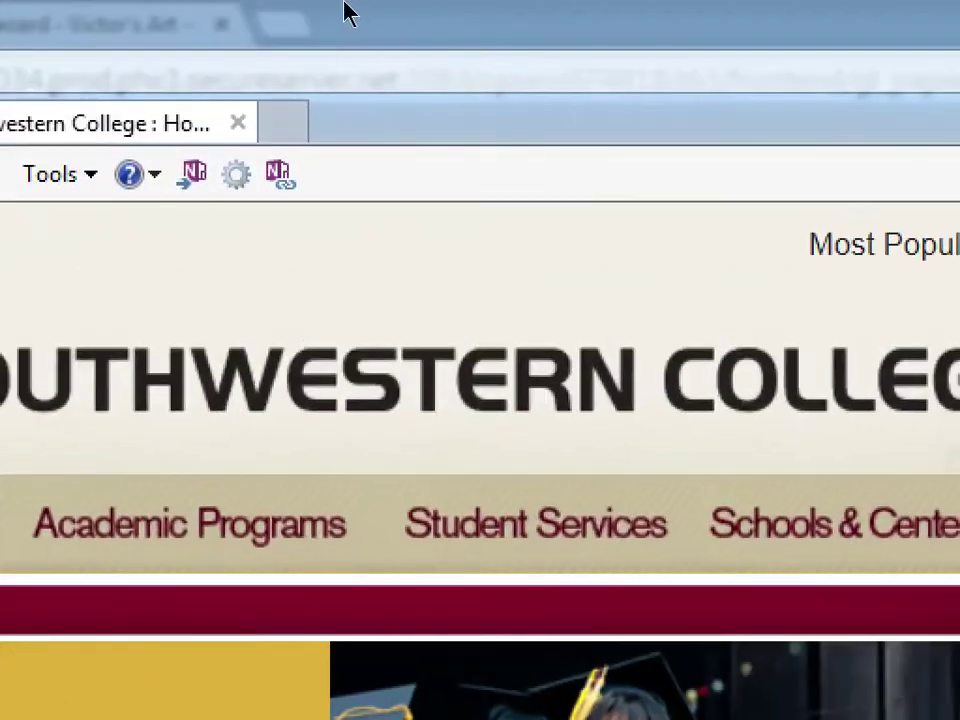
pyautogui.hotkey('alt', 'd')
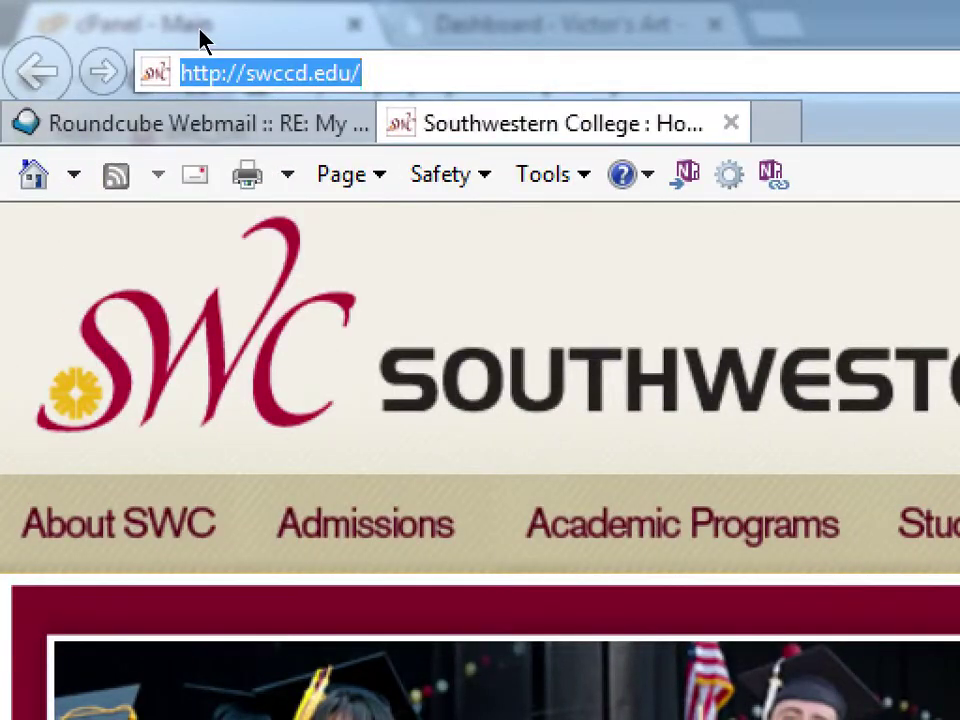
pyautogui.write('victors')
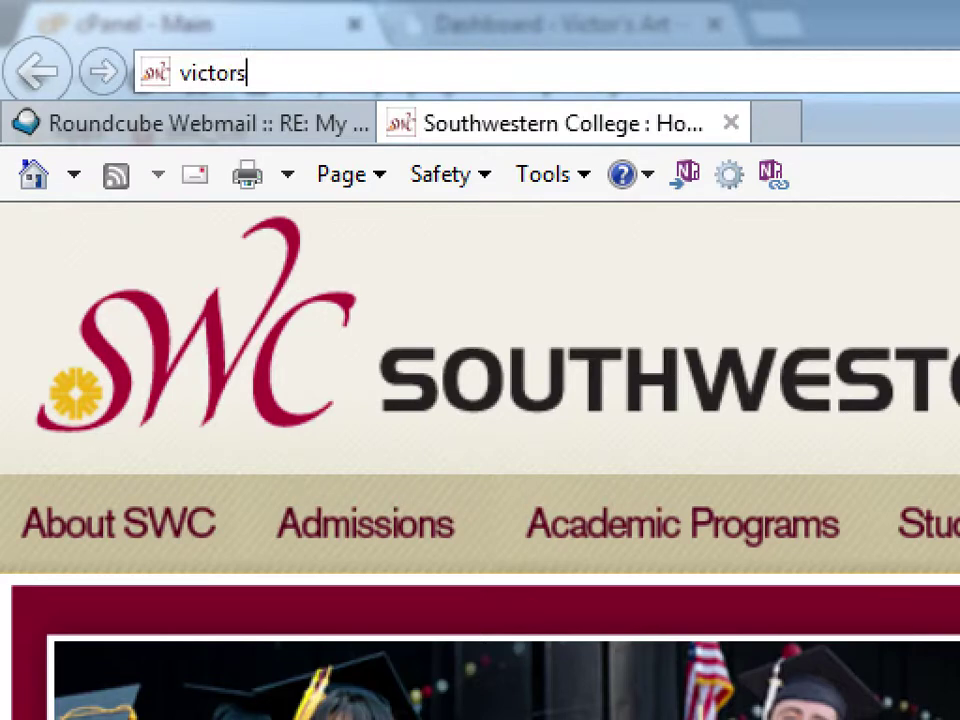
pyautogui.write('i')
pyautogui.press('BackSpace')
pyautogui.write('art.inf')
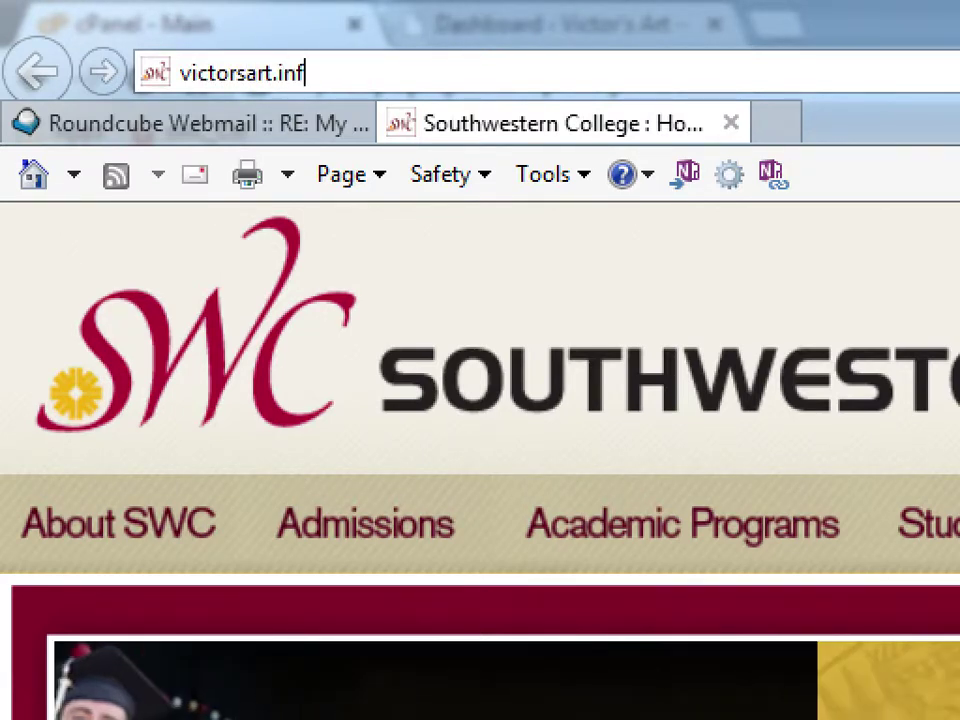
pyautogui.write('o/')
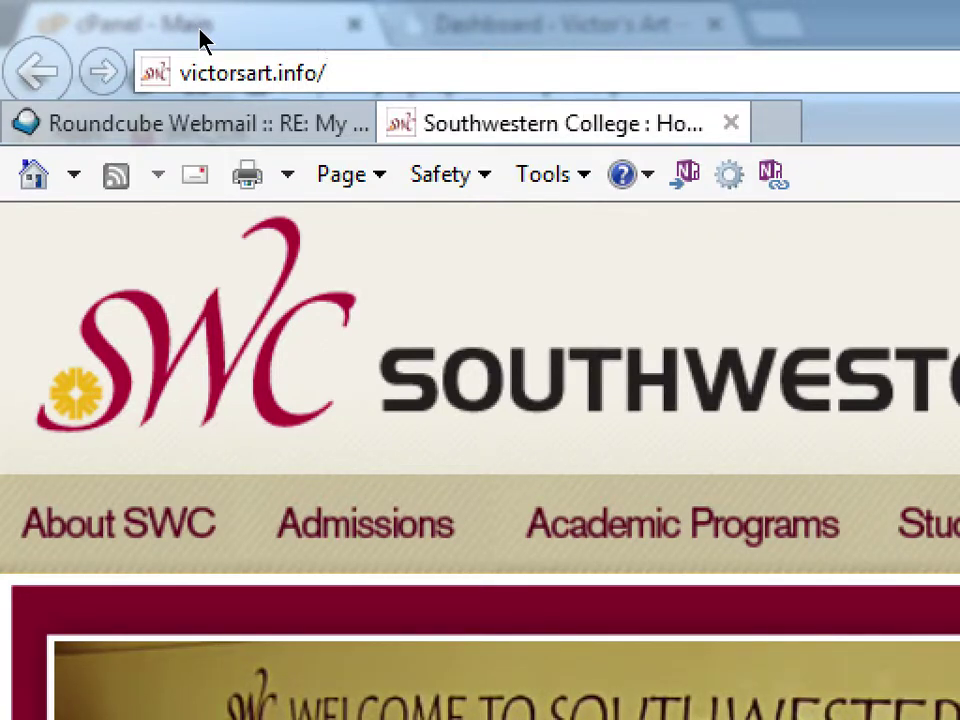
pyautogui.write('f')
pyautogui.press('BackSpace')
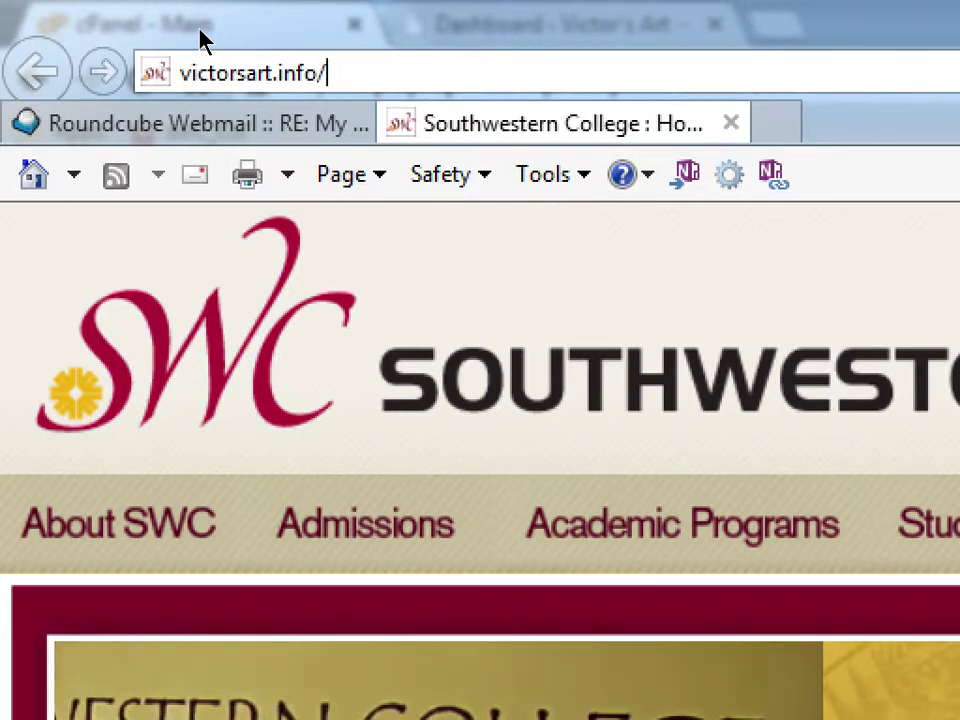
pyautogui.write('we')
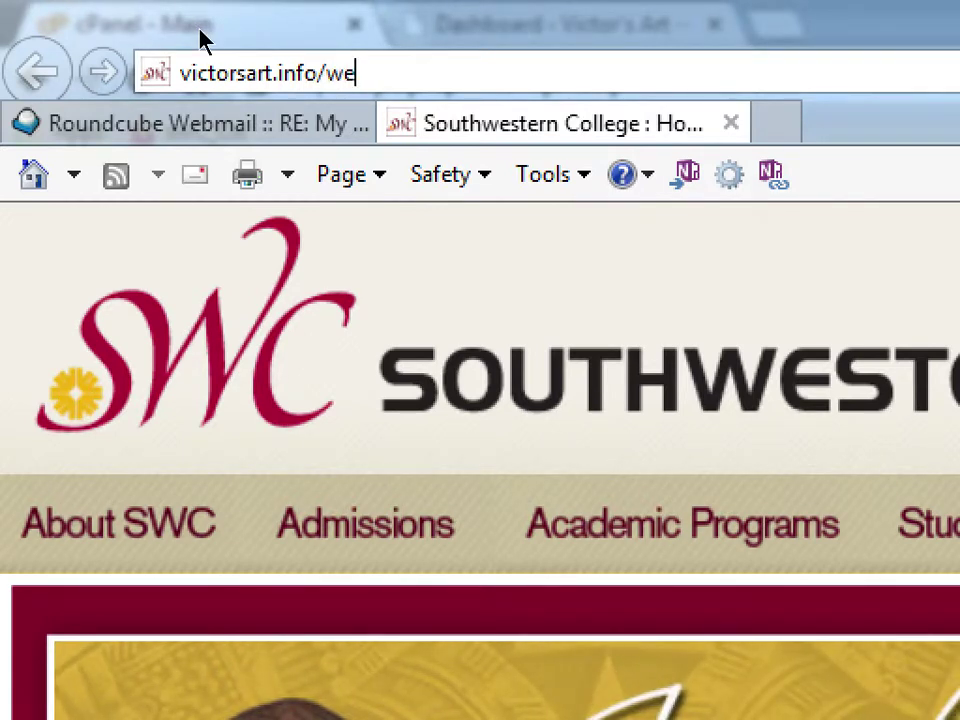
pyautogui.press('BackSpace')
pyautogui.write('p-admin')
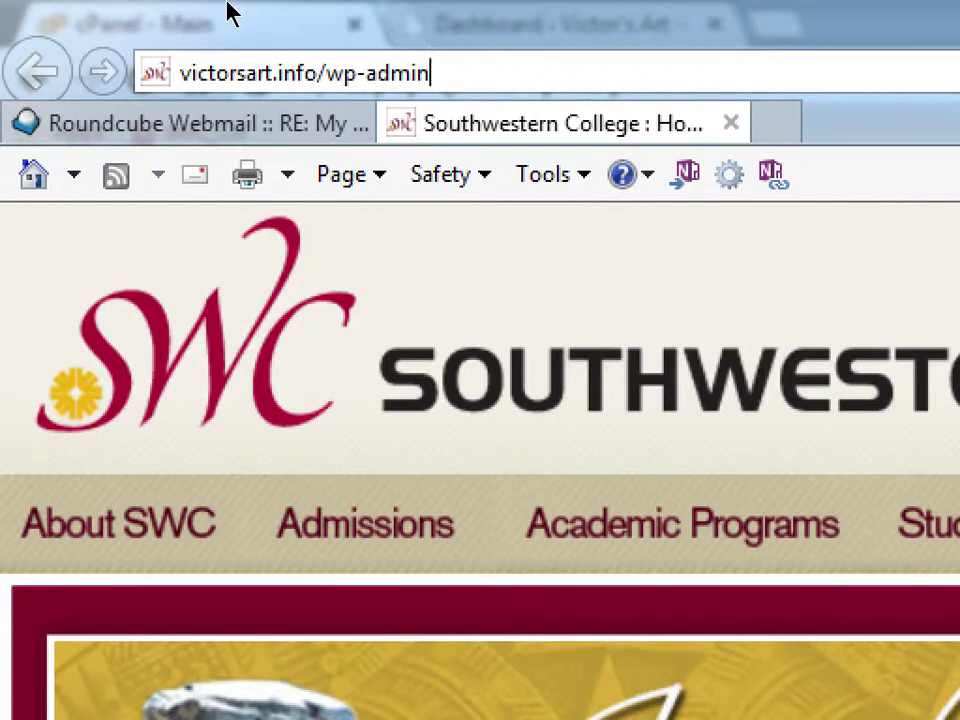
pyautogui.press('Return')
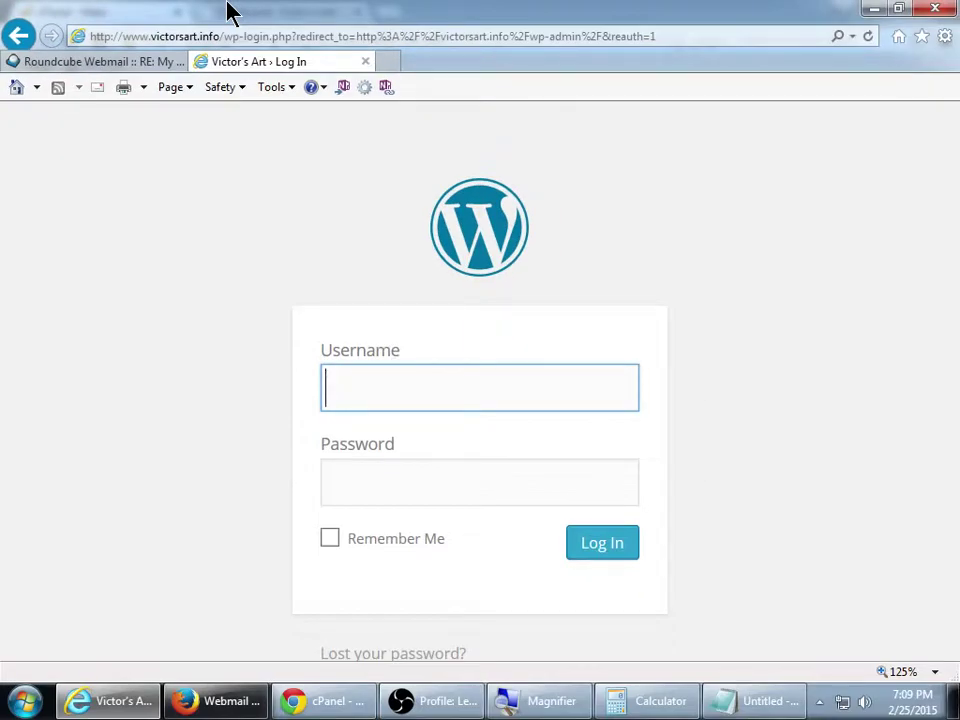
# Sign in to the Victor's Art WordPress admin with the admin username and password, then reset zoom to 100%
pyautogui.hotkey('ctrl', '-')
pyautogui.hotkey('ctrl', '+')
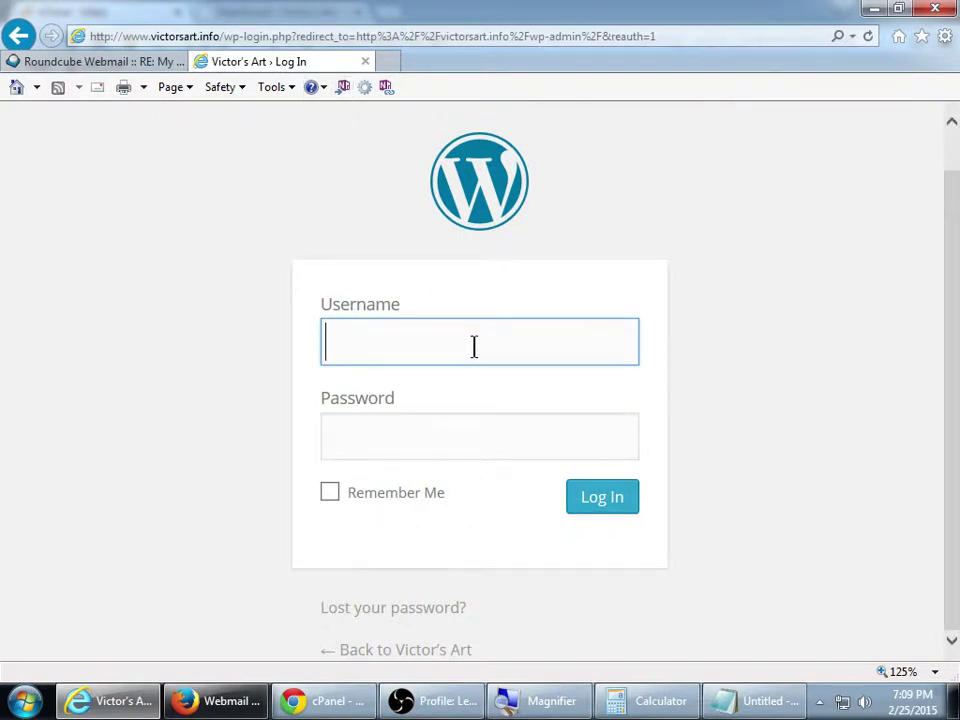
pyautogui.write('victorc')
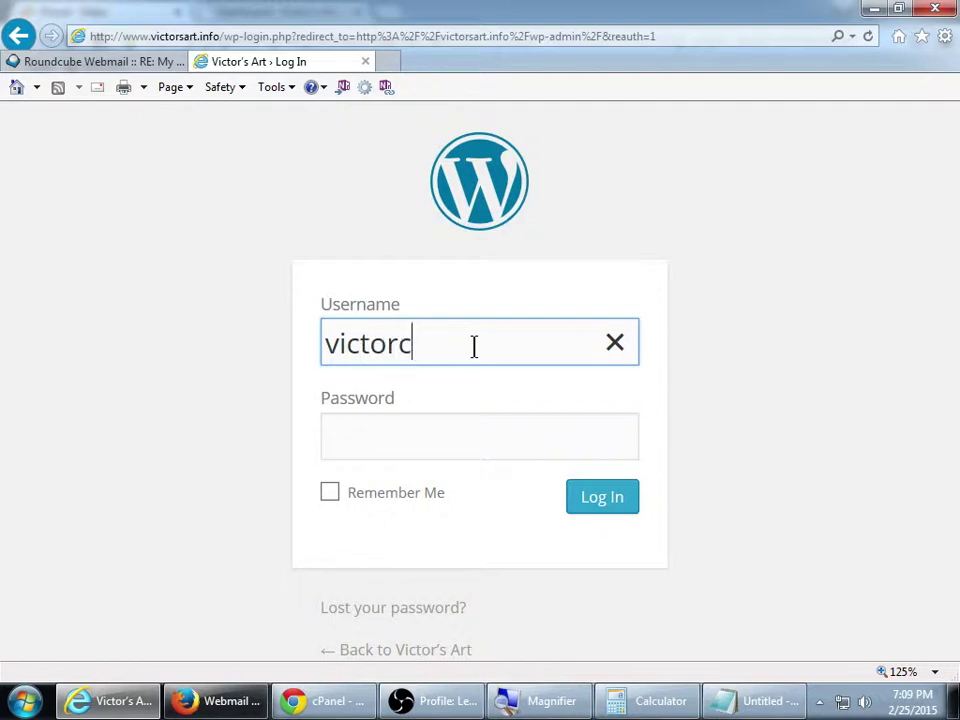
pyautogui.press('Tab')
pyautogui.write('*********')
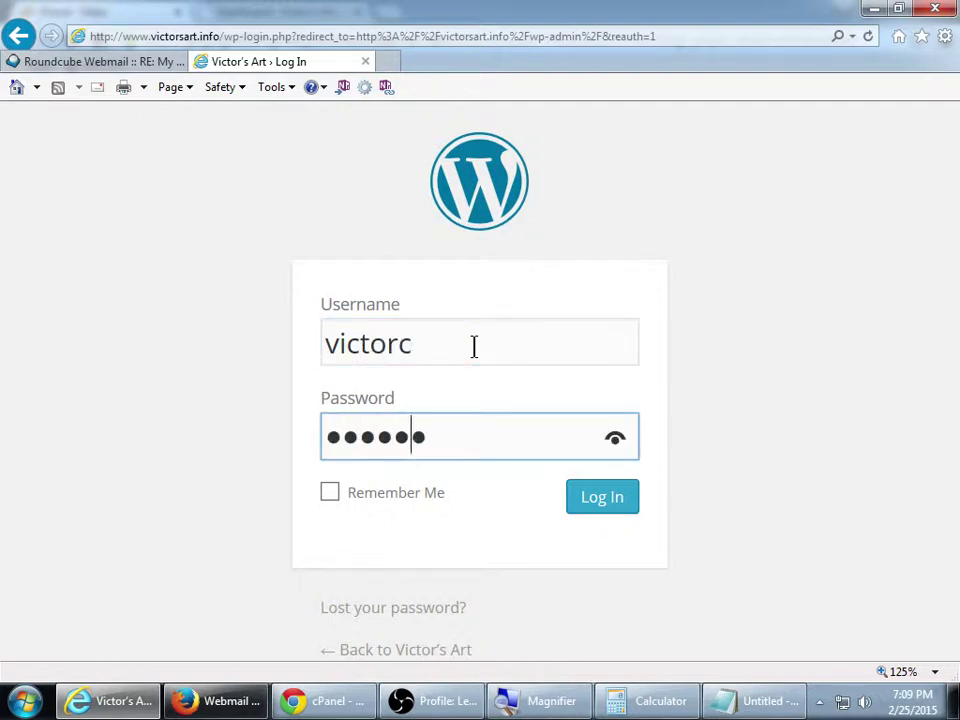
pyautogui.write('*****')
pyautogui.press('Return')
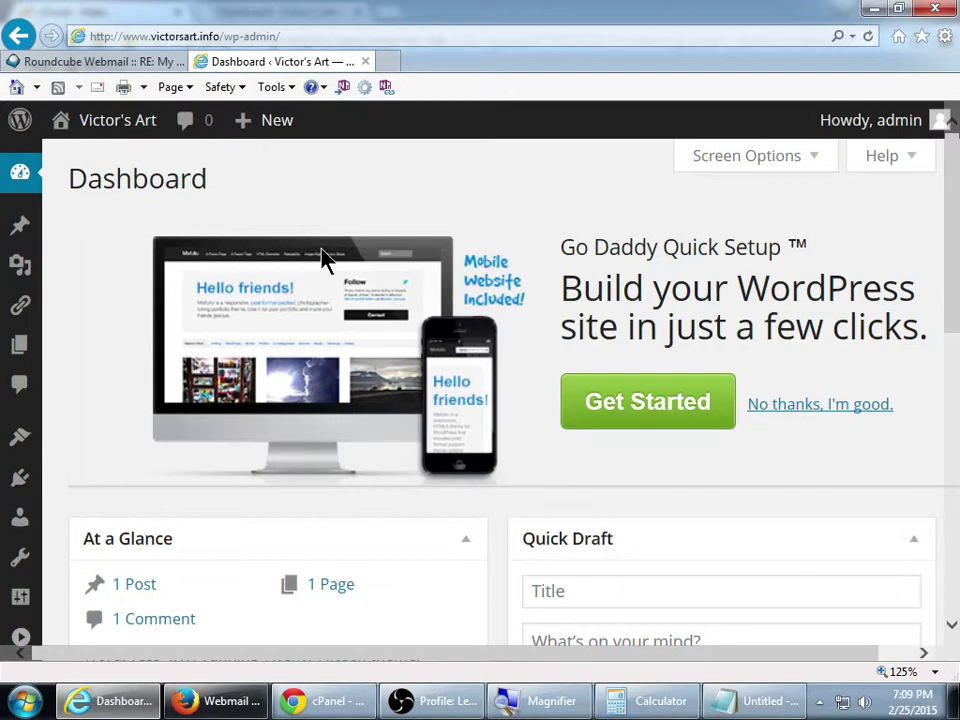
pyautogui.hotkey('ctrl', '0')
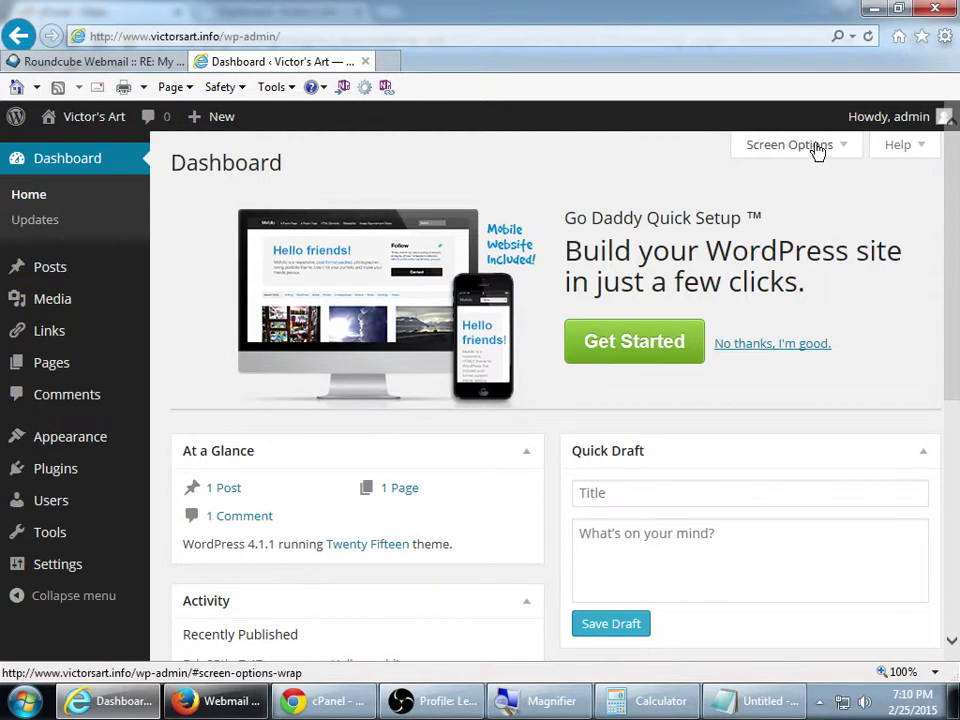
# Log out from the Howdy, admin menu and load victorsart.info/wp-admin
pyautogui.moveTo(900, 124)
pyautogui.click(845, 228)
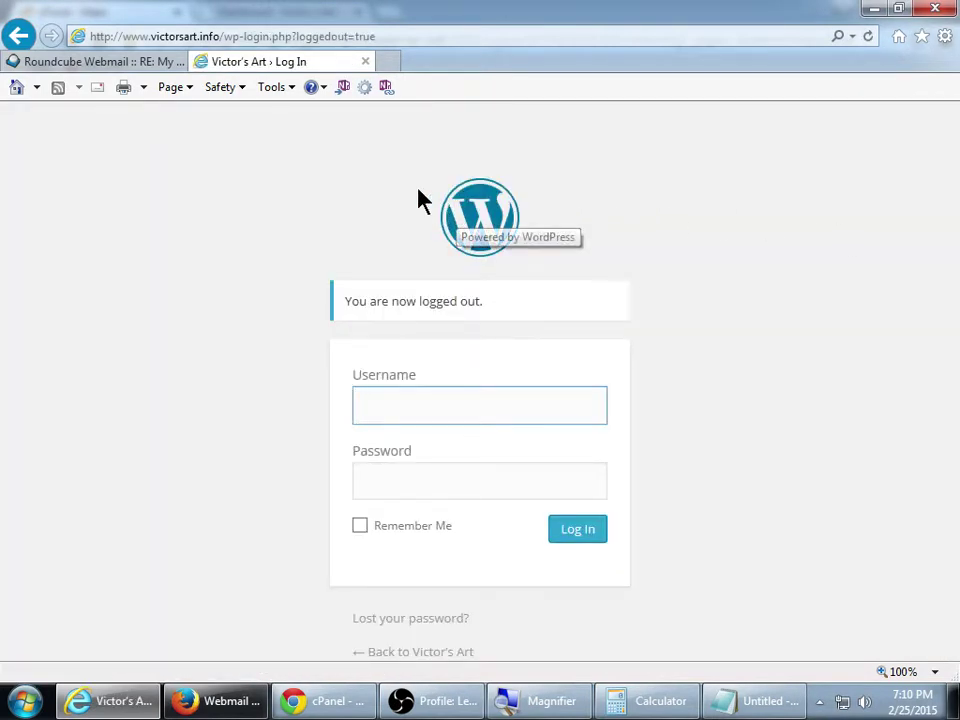
pyautogui.click(284, 38)
pyautogui.click(231, 40)
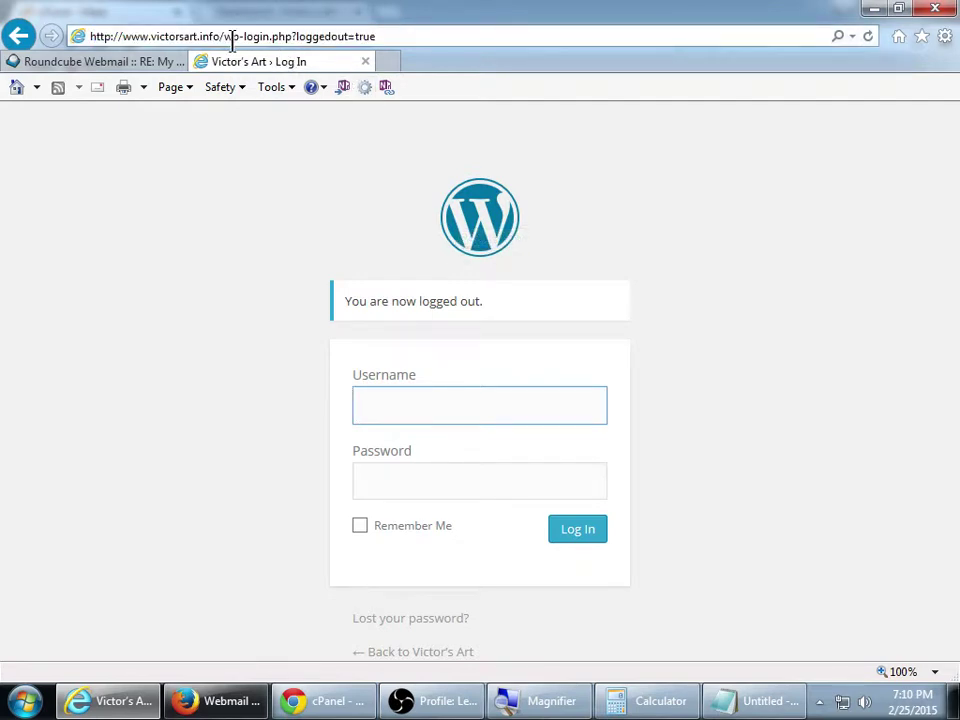
pyautogui.moveTo(224, 40); pyautogui.dragTo(548, 58)
pyautogui.write('wp-admin')
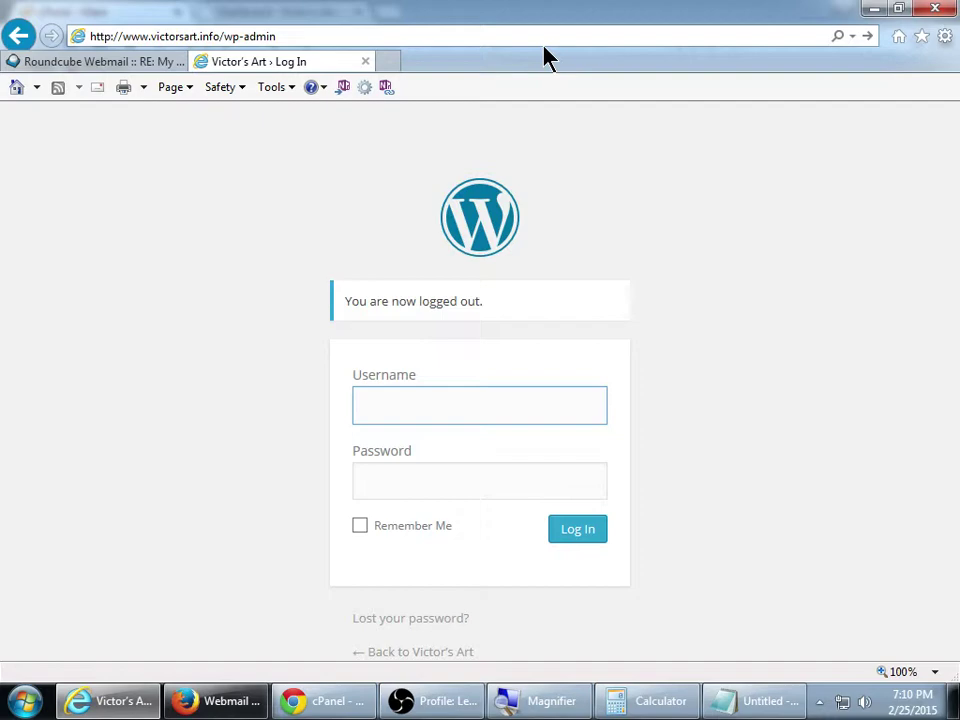
pyautogui.press('Return')
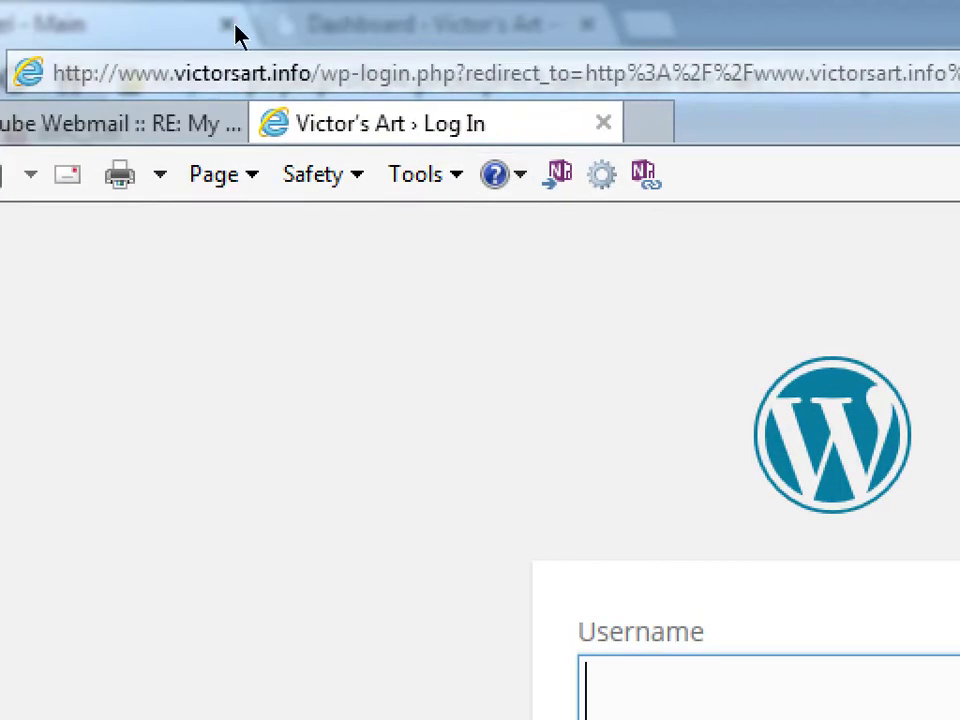
# Retype the address path after the domain as wp-admin
pyautogui.click(242, 32)
pyautogui.click(228, 37)
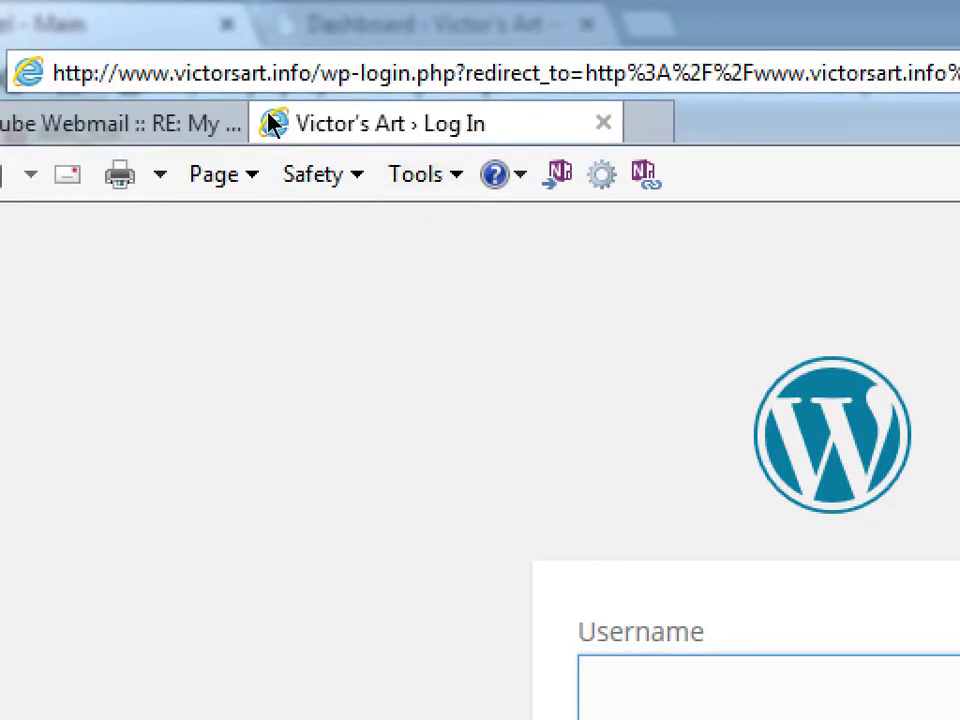
pyautogui.press('Left')
pyautogui.hotkey('shift', 'End')
pyautogui.write('wp-admin')
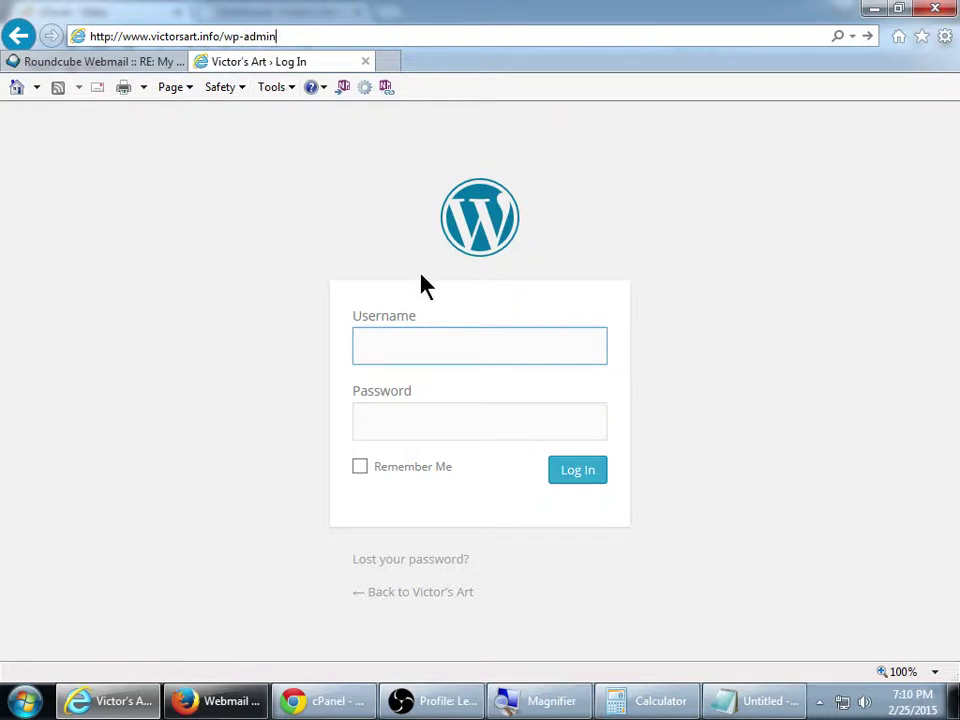
# Enter the admin username and password on the Log In page and submit to reach the Dashboard
pyautogui.click(417, 340)
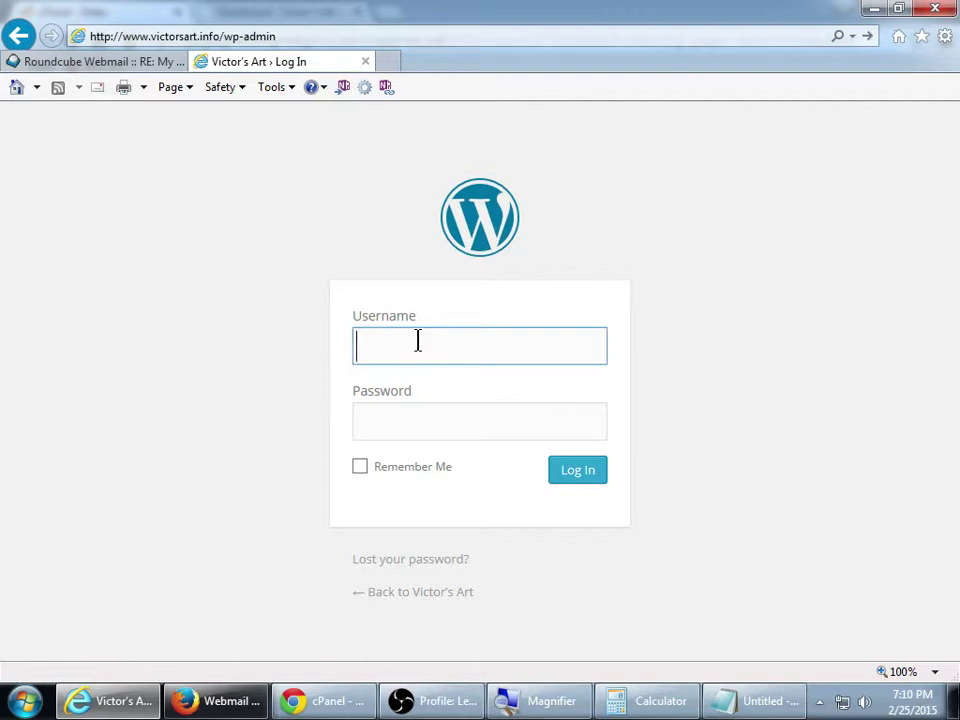
pyautogui.write('victor')
pyautogui.press('Tab')
pyautogui.write('**************')
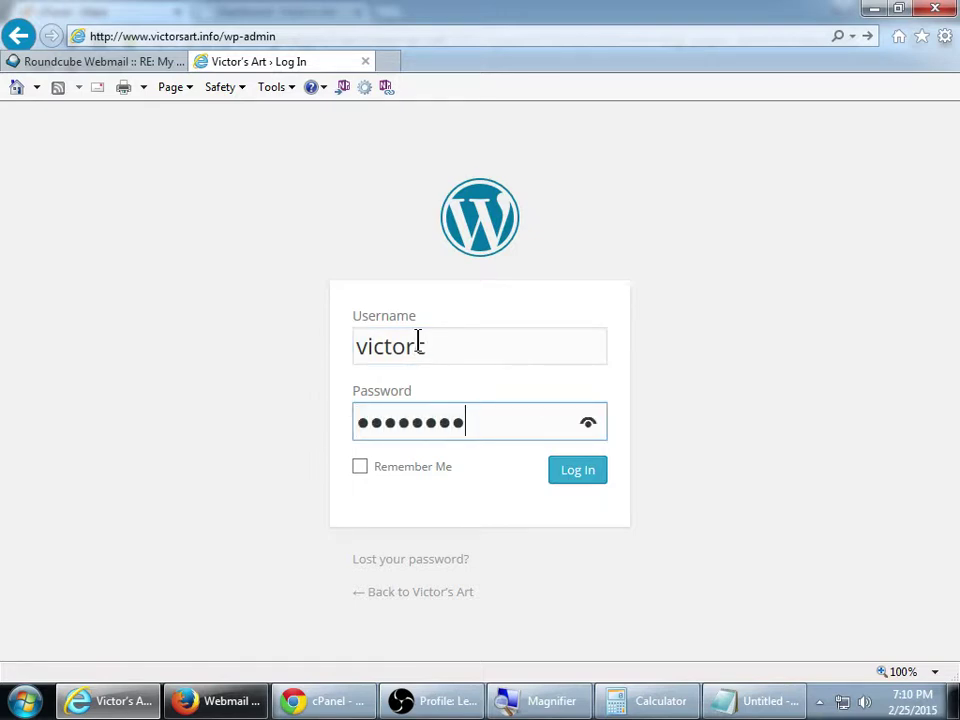
pyautogui.press('Return')
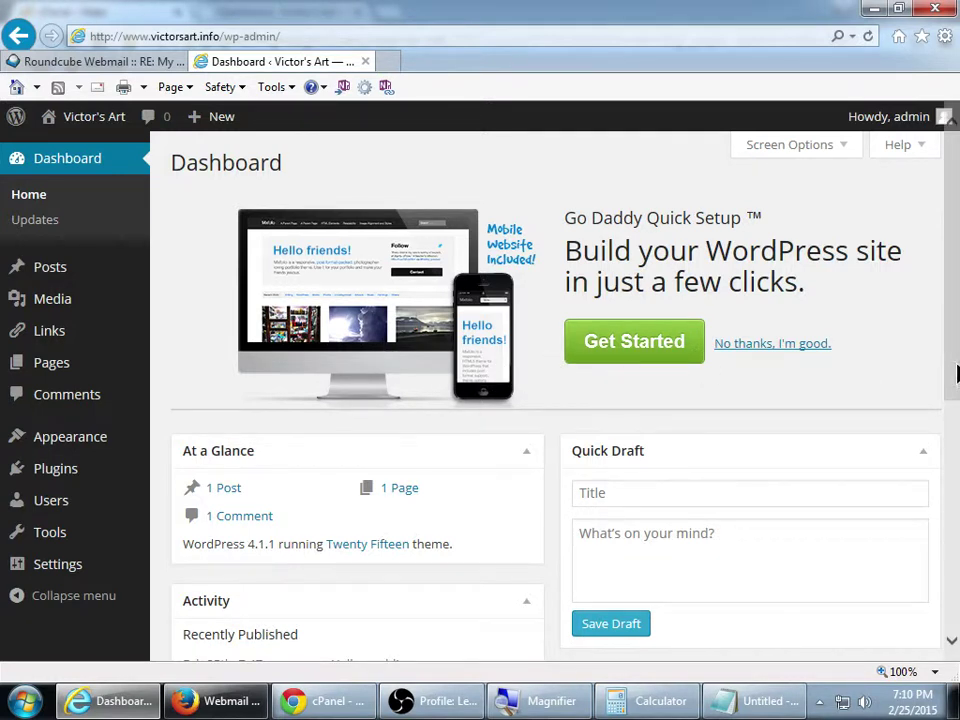
pyautogui.click(950, 624)
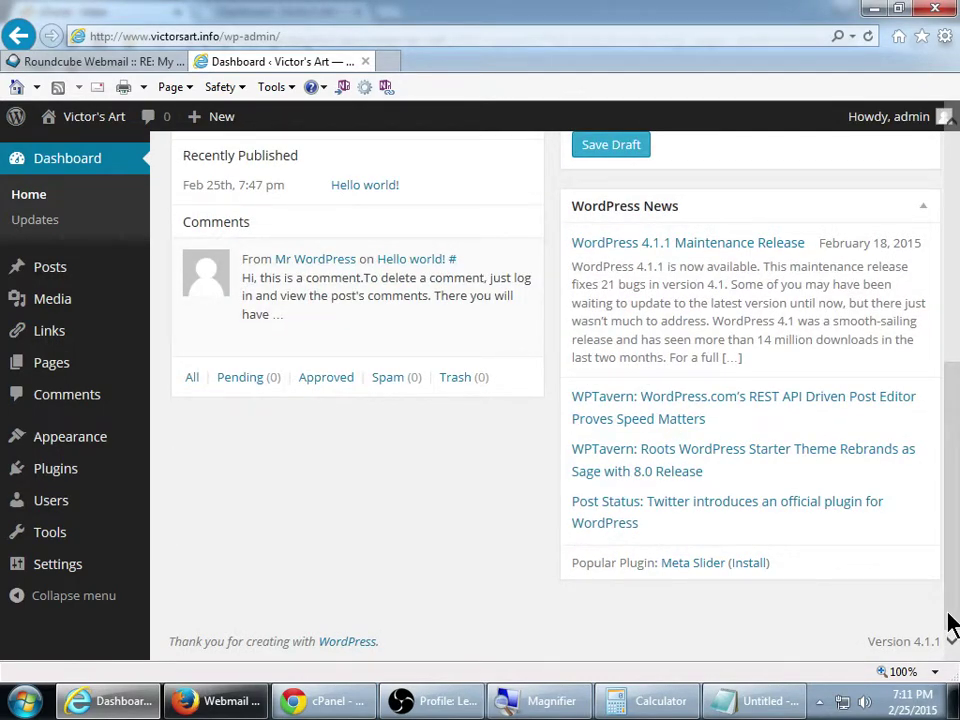
pyautogui.click(952, 352)
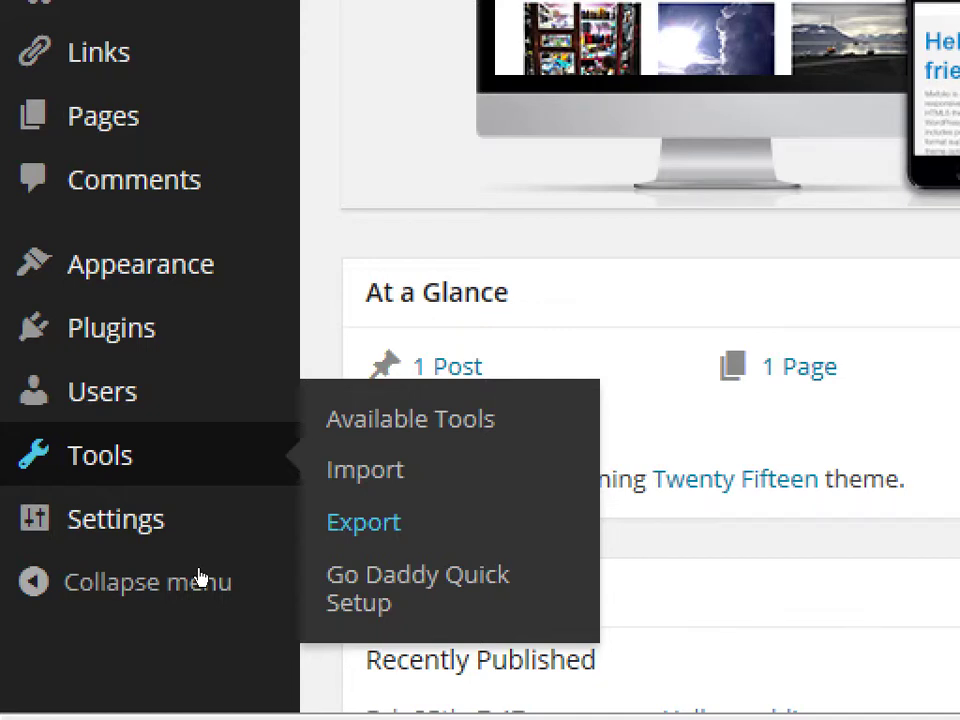
# Bring the Open Broadcaster Software window to the front from the taskbar
pyautogui.hotkey('shift', 'Tab')
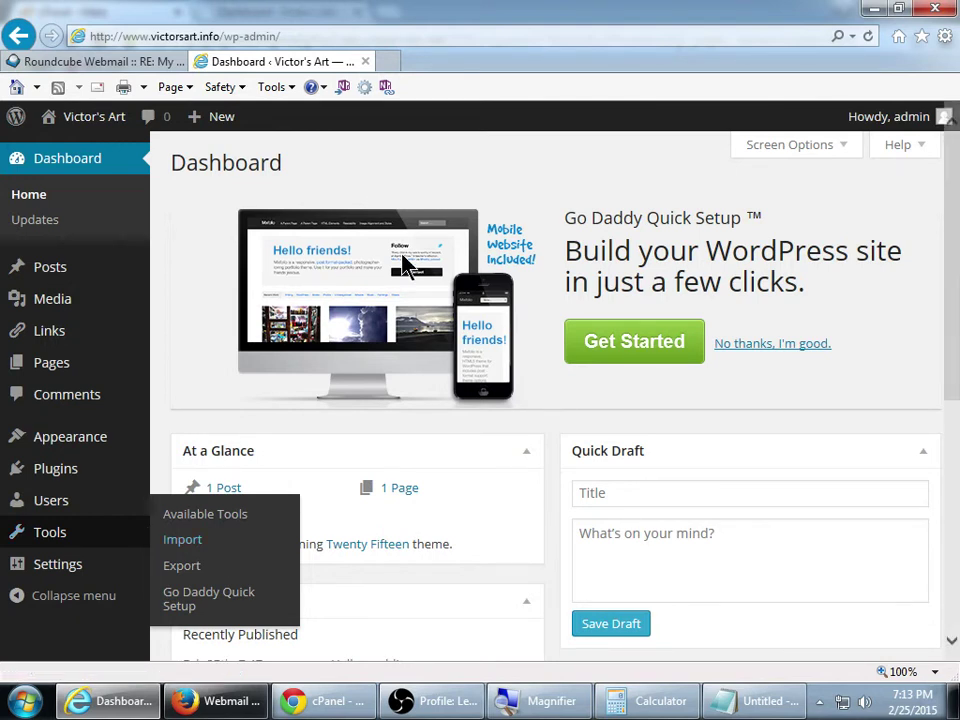
pyautogui.click(461, 703)
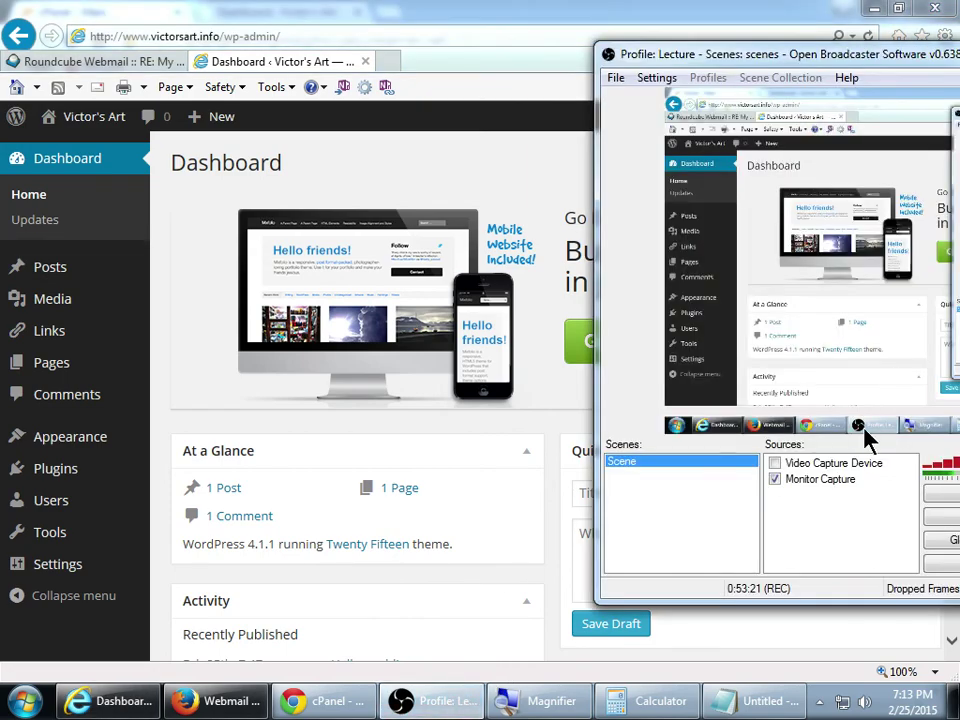